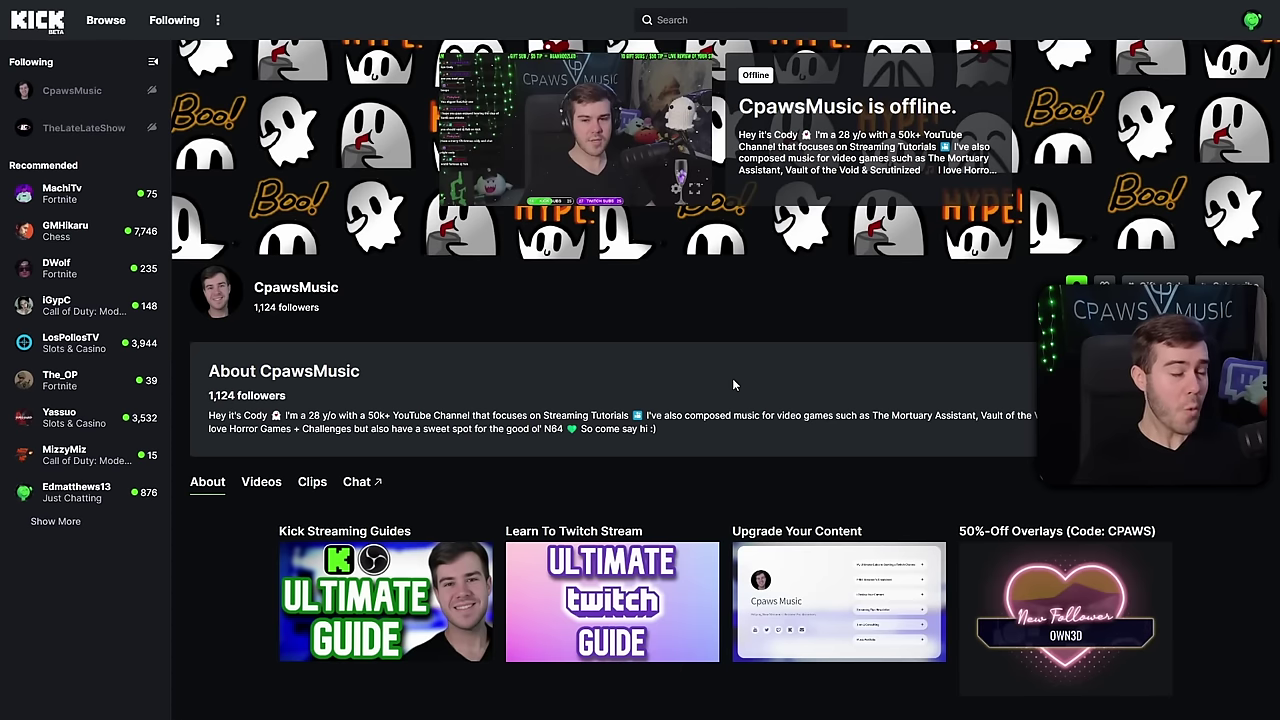
- Highlight the OBS Studio title on obsproject.com and start the OBS Studio download
scroll(474, 350, up, 1)
scroll(503, 361, down, 1)
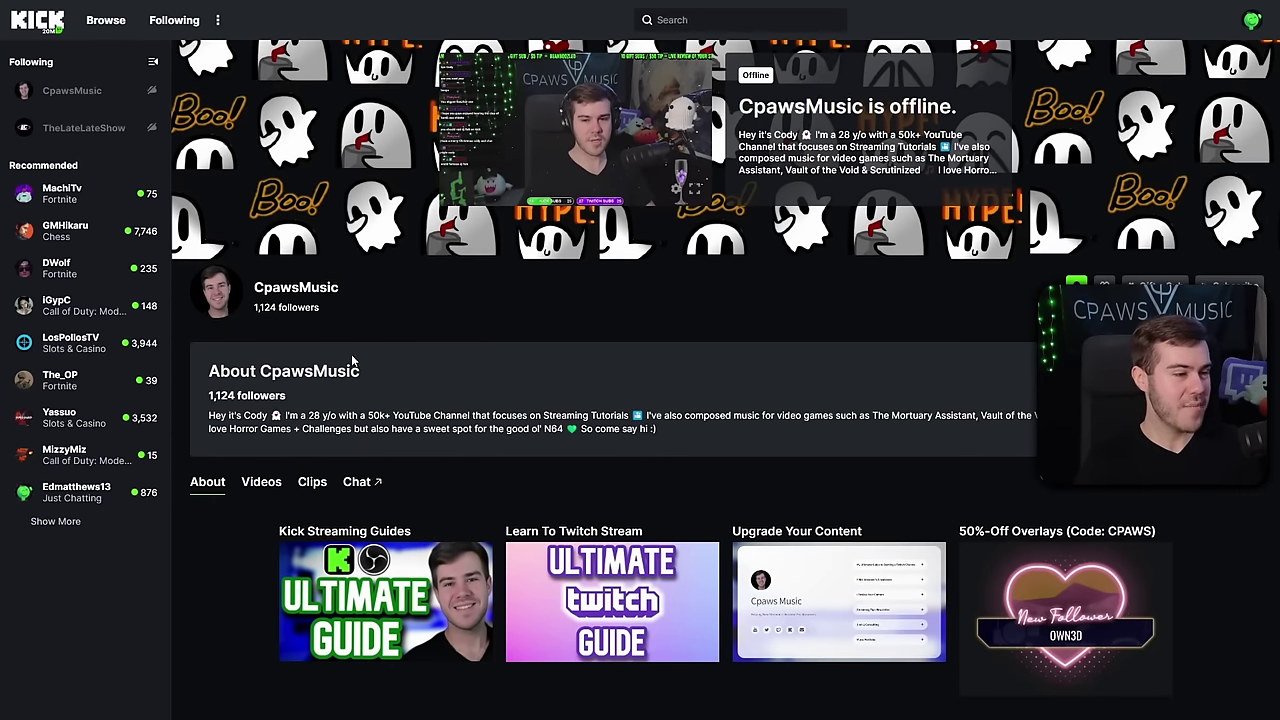
scroll(530, 400, up, 1)
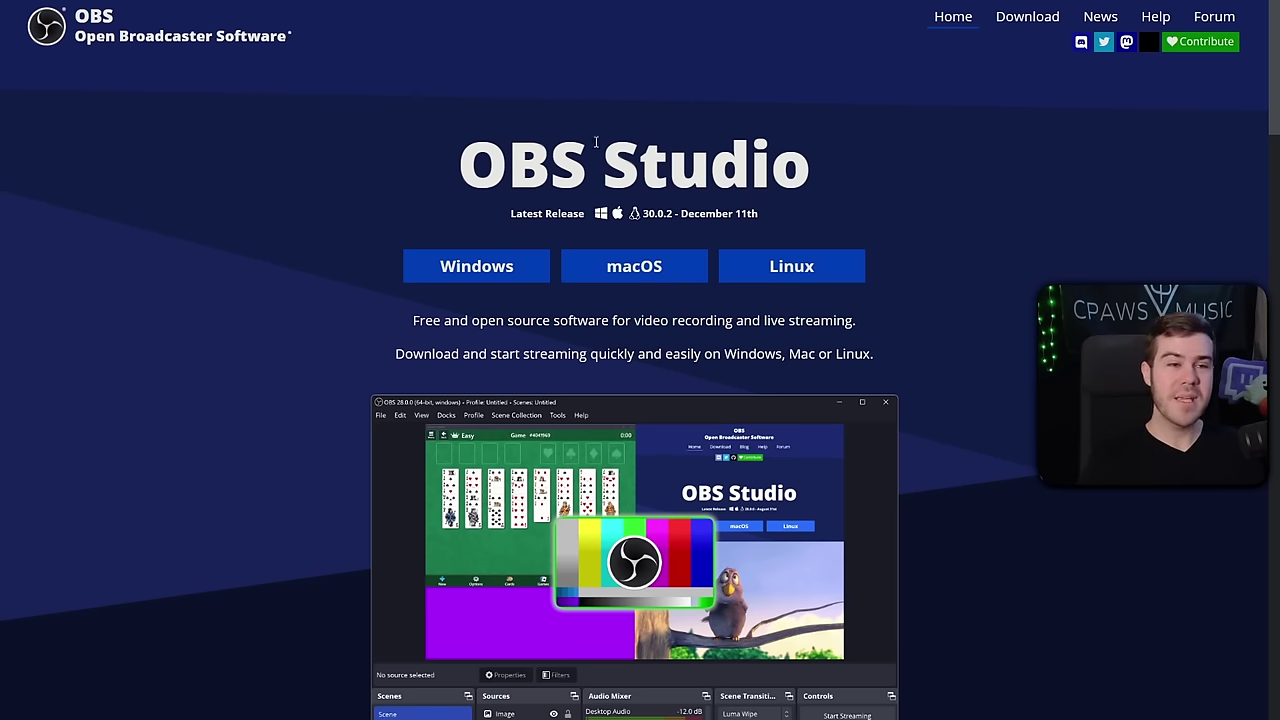
drag(462, 173, 813, 179)
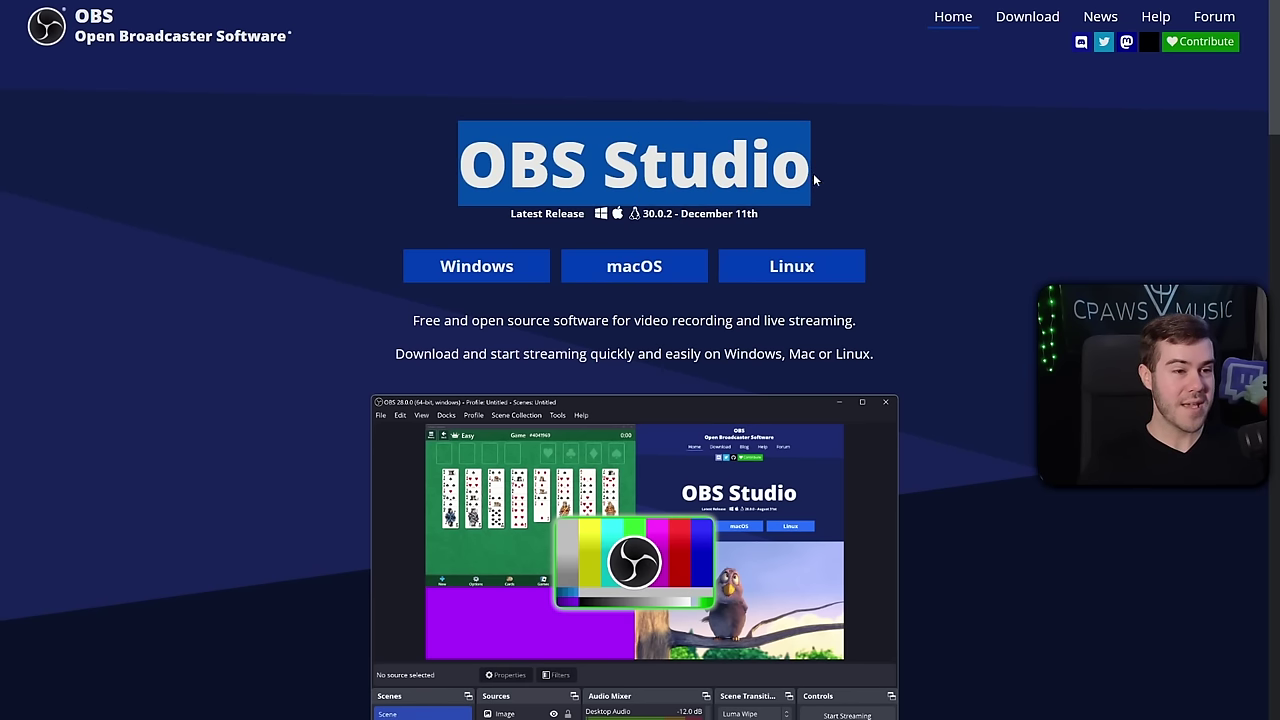
click(980, 351)
scroll(980, 351, down, 2)
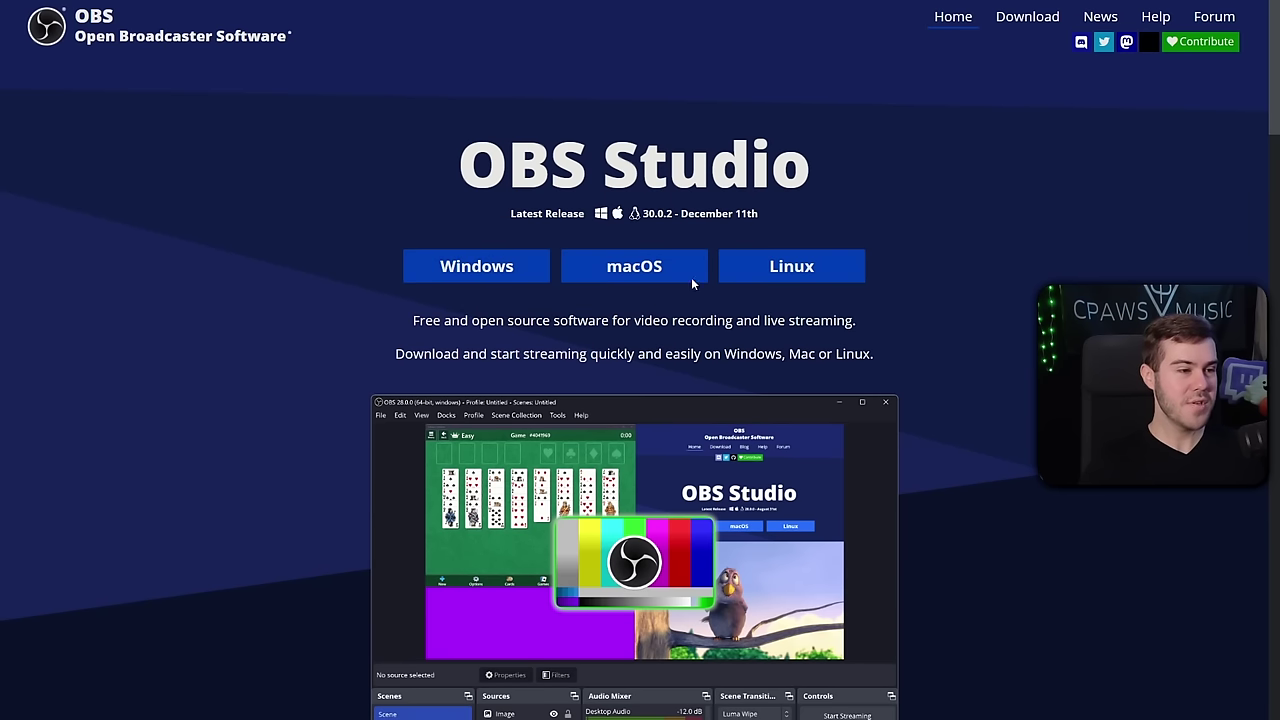
click(476, 266)
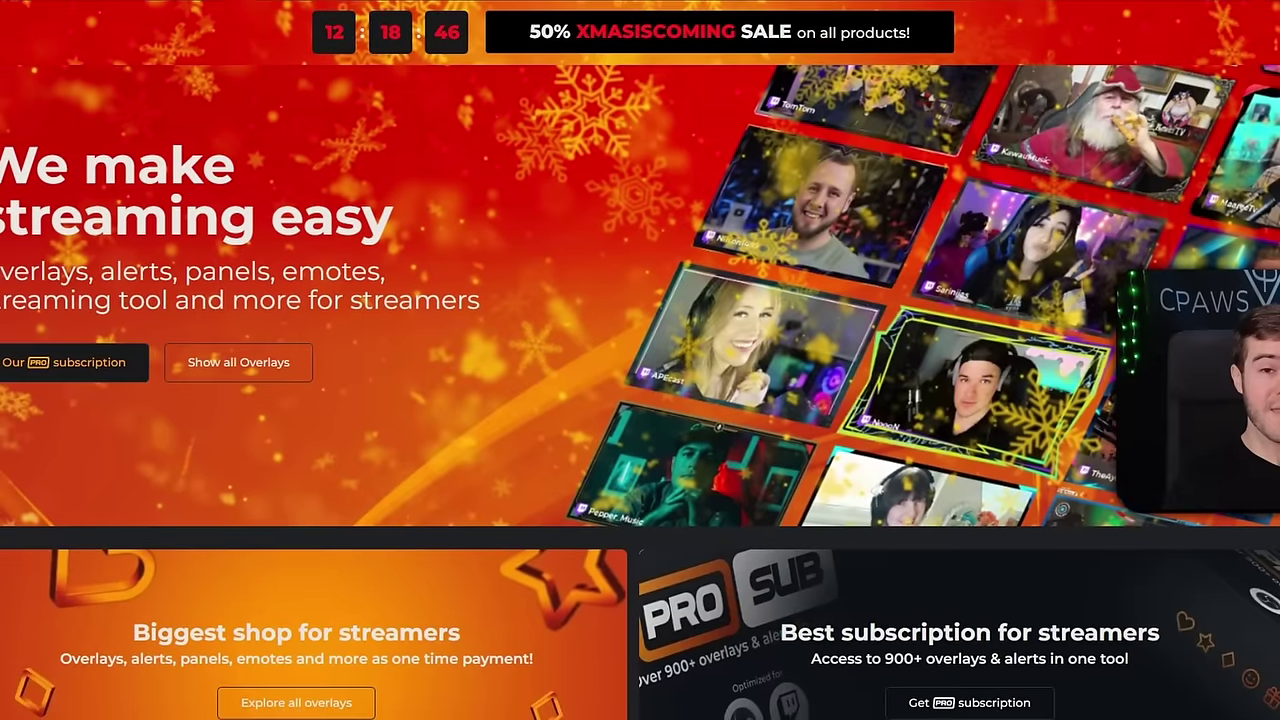
- Find the Stream Design Bestseller section and open the DarkMode overlay package product page
scroll(622, 314, down, 5)
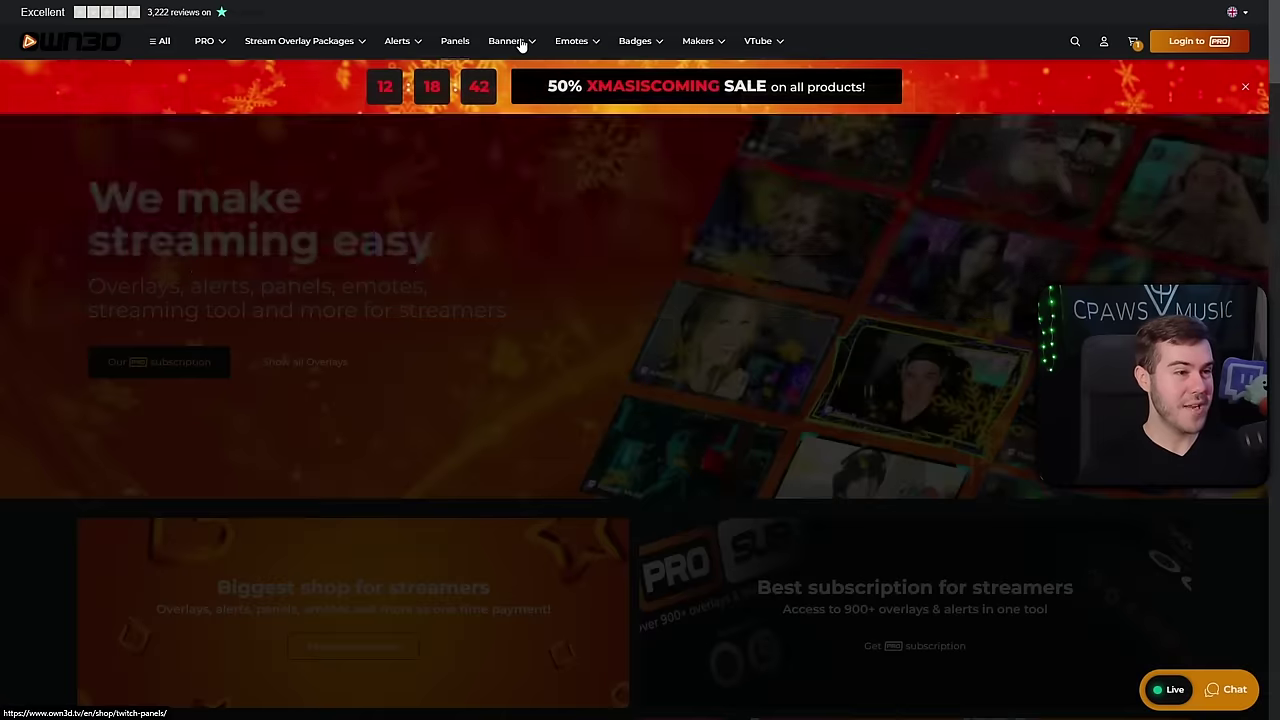
mouse_move(637, 46)
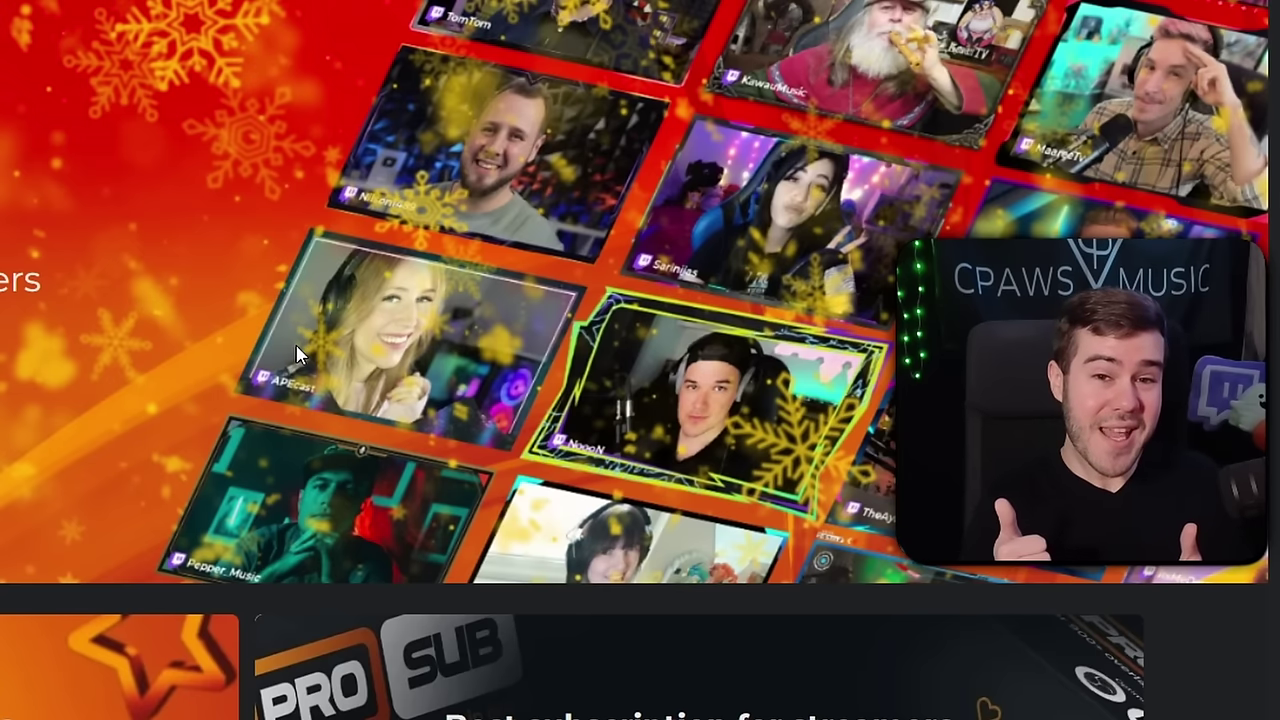
scroll(296, 355, down, 8)
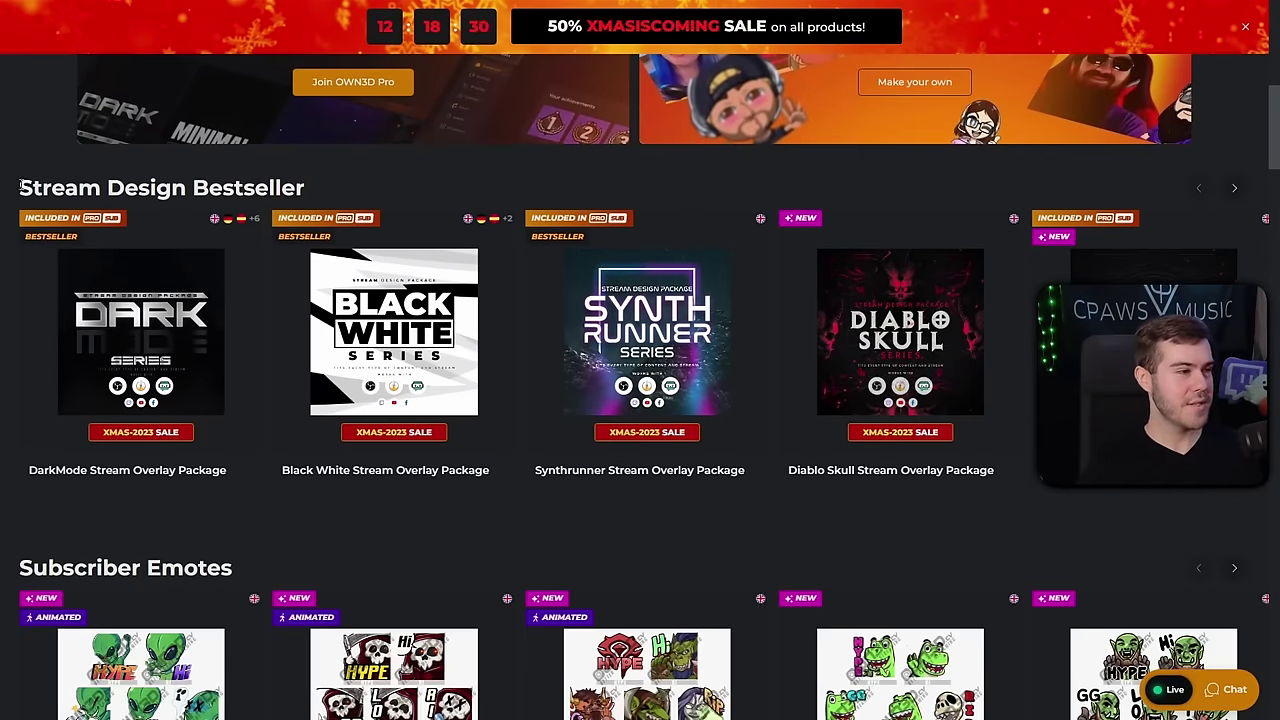
drag(19, 184, 271, 183)
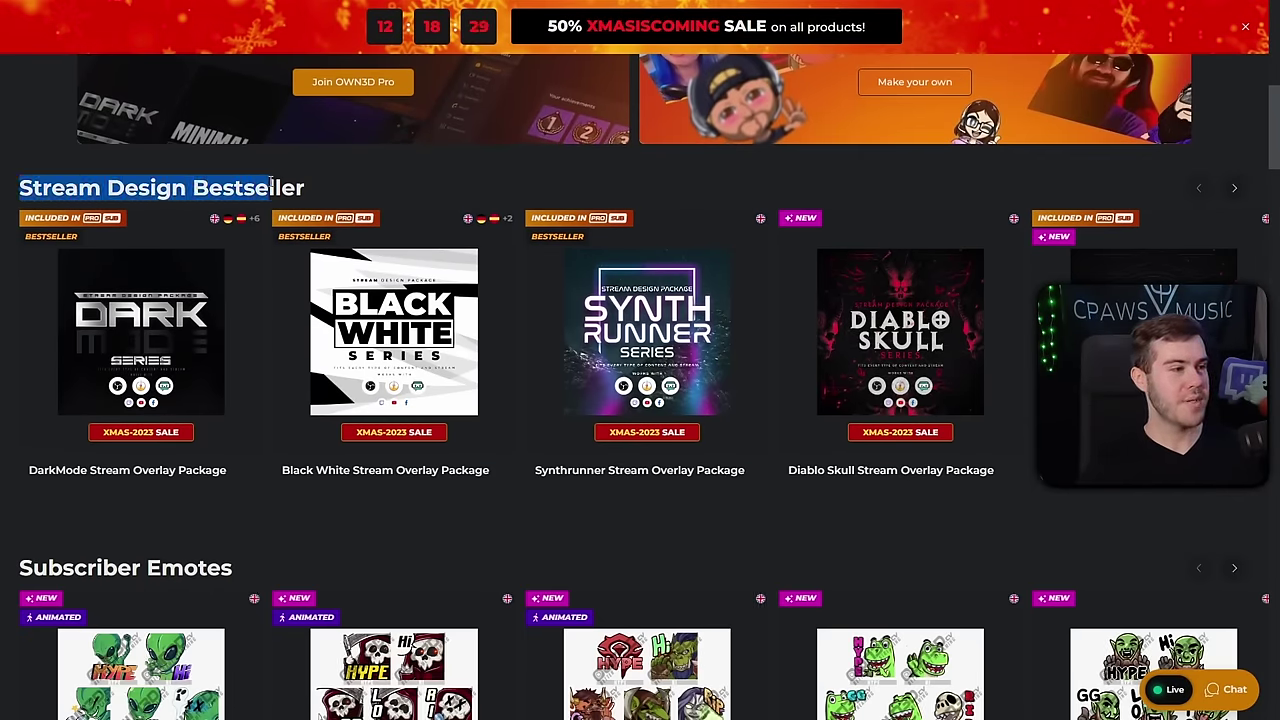
click(144, 351)
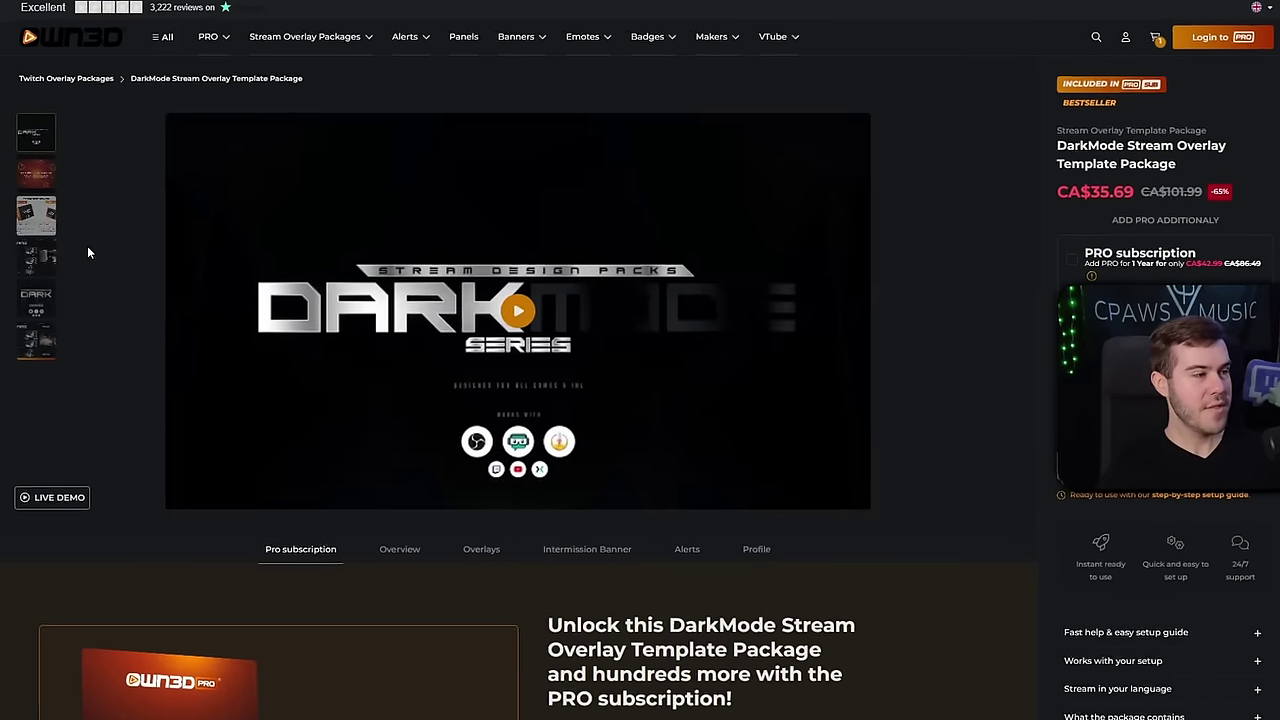
- Watch the DarkMode overlay preview full screen, then exit with Esc
click(36, 257)
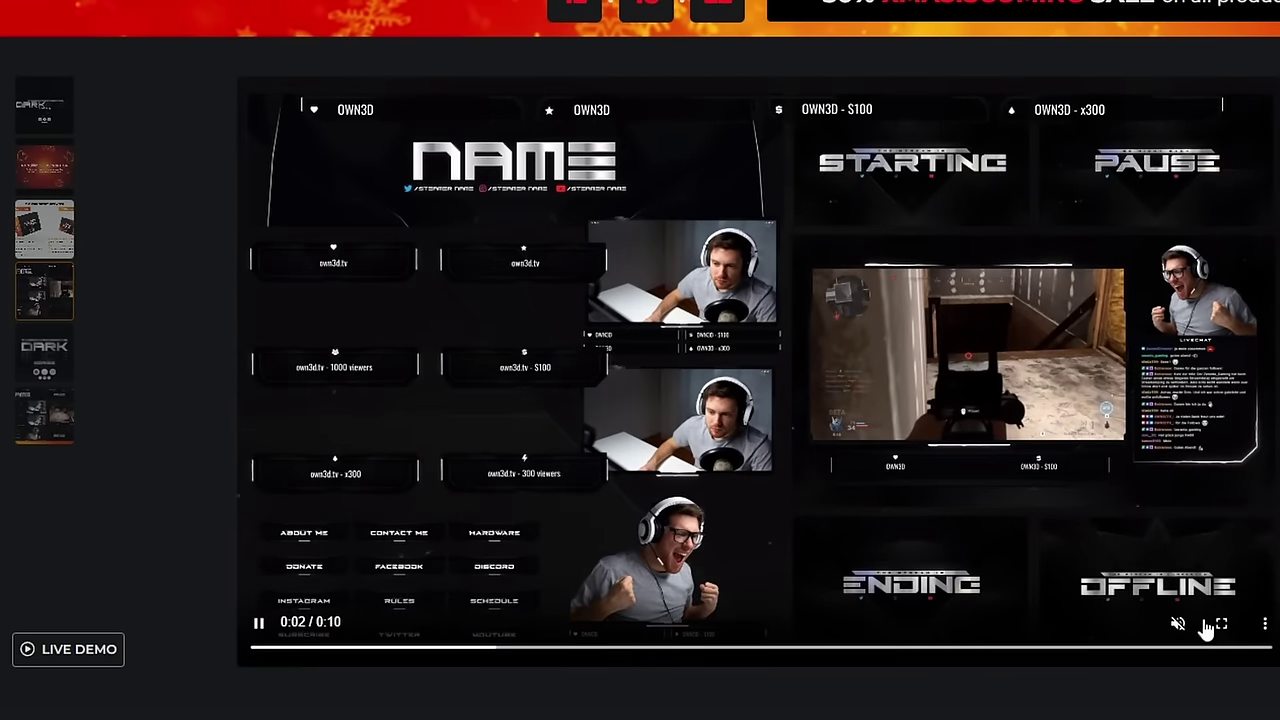
click(1218, 623)
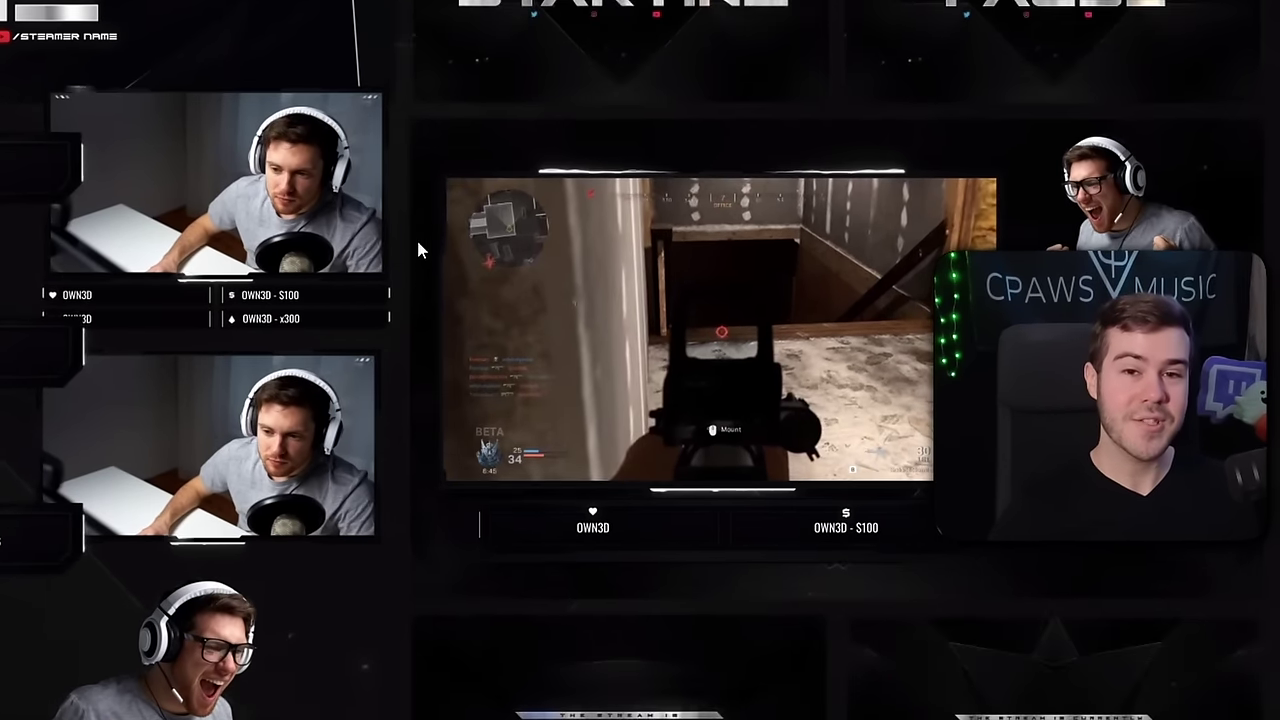
key(Escape)
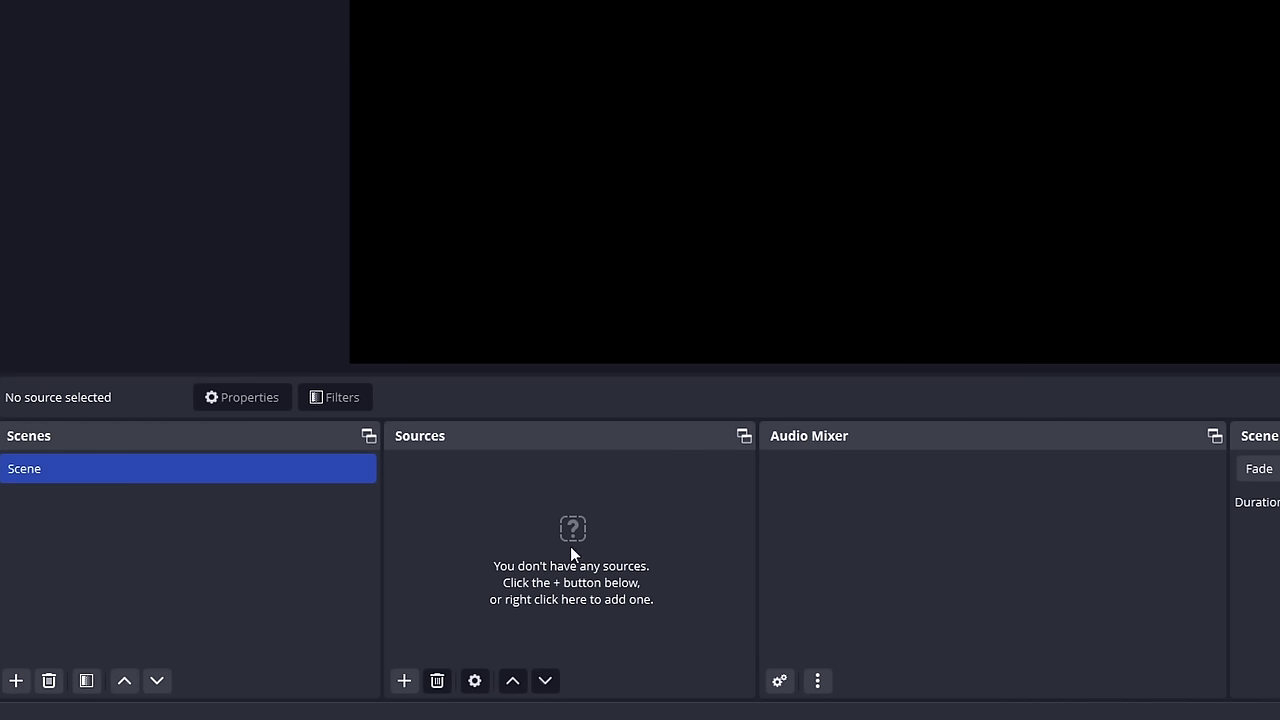
- Rename the default OBS scene to Just Chatting
click(404, 681)
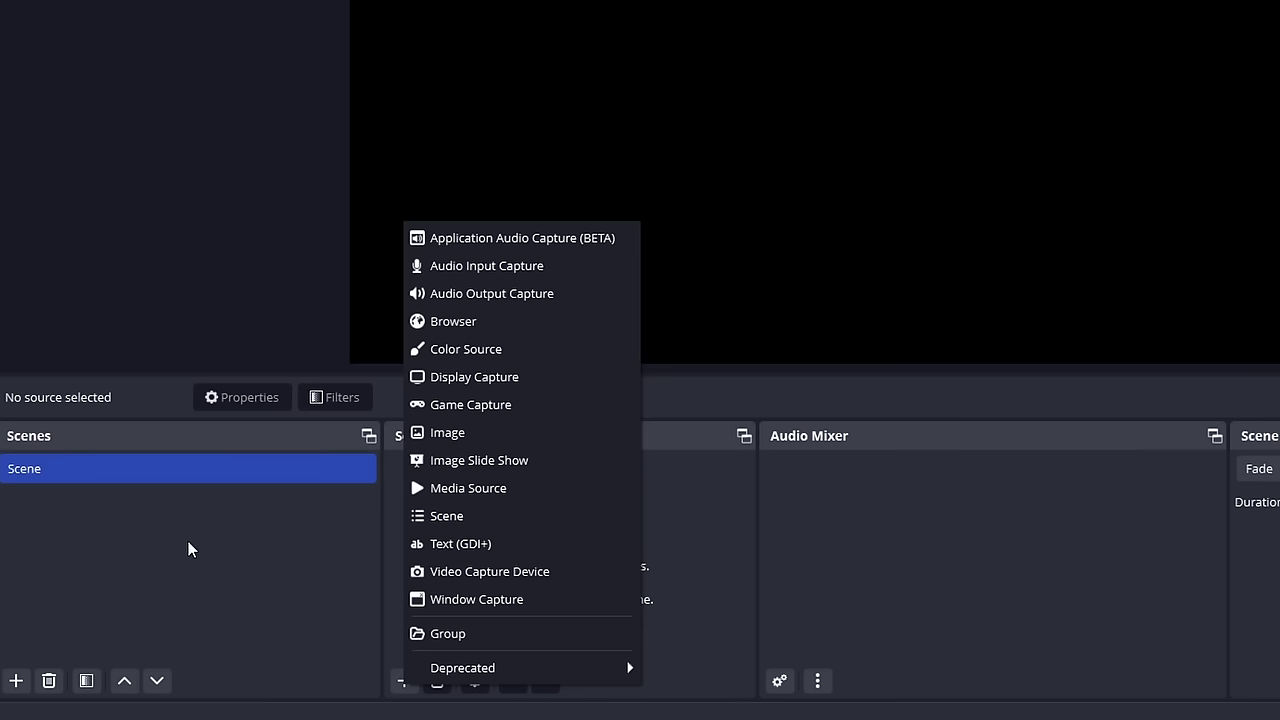
click(244, 474)
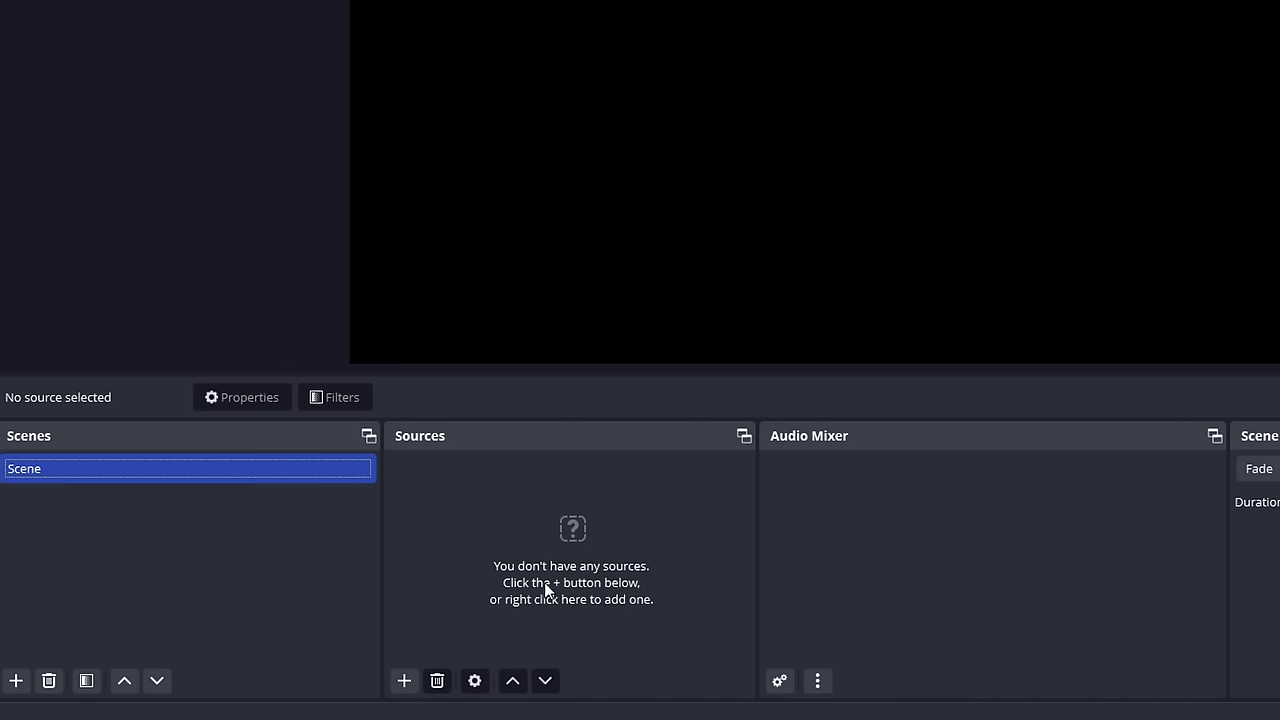
right_click(40, 475)
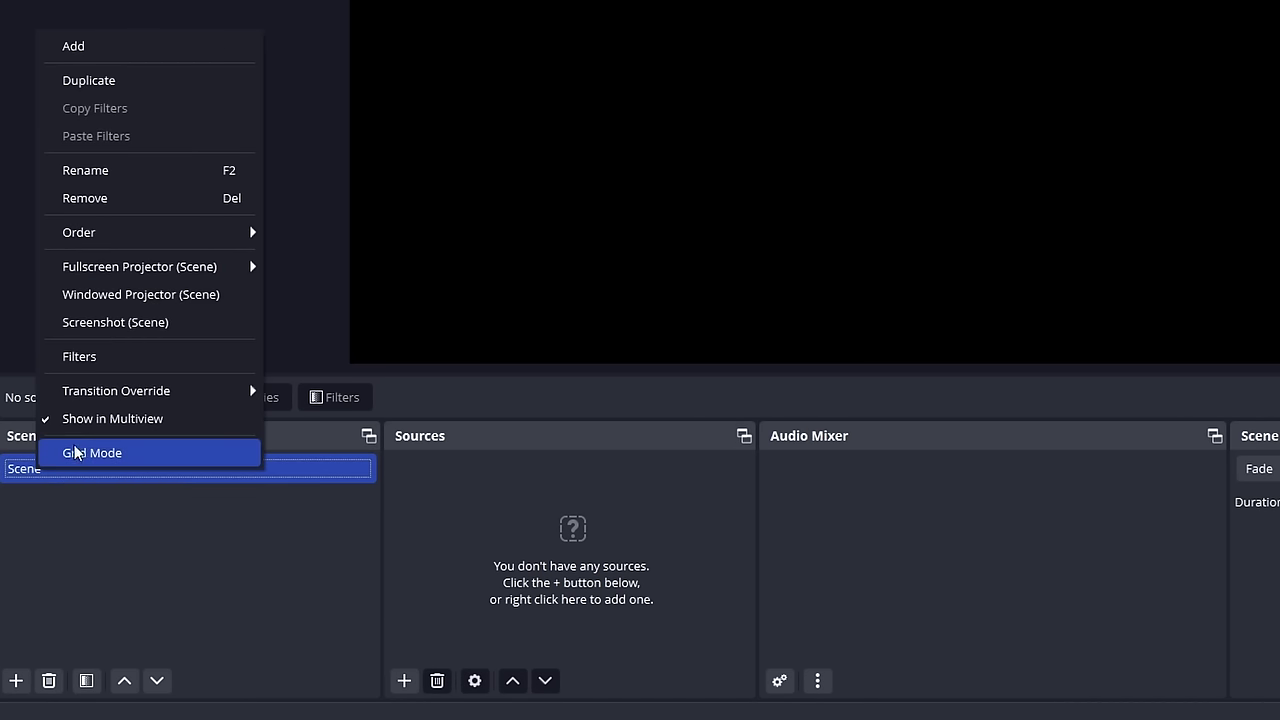
click(110, 181)
key(BackSpace)
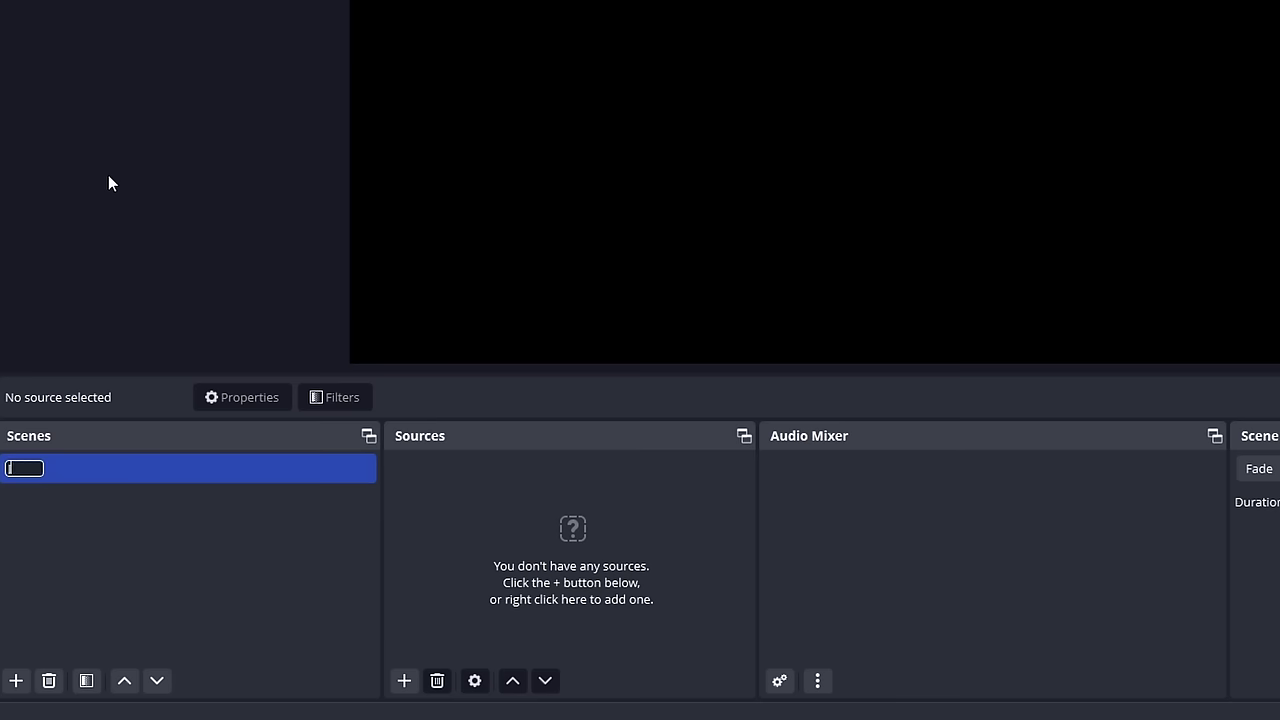
text(Just Charting)
key(Return)
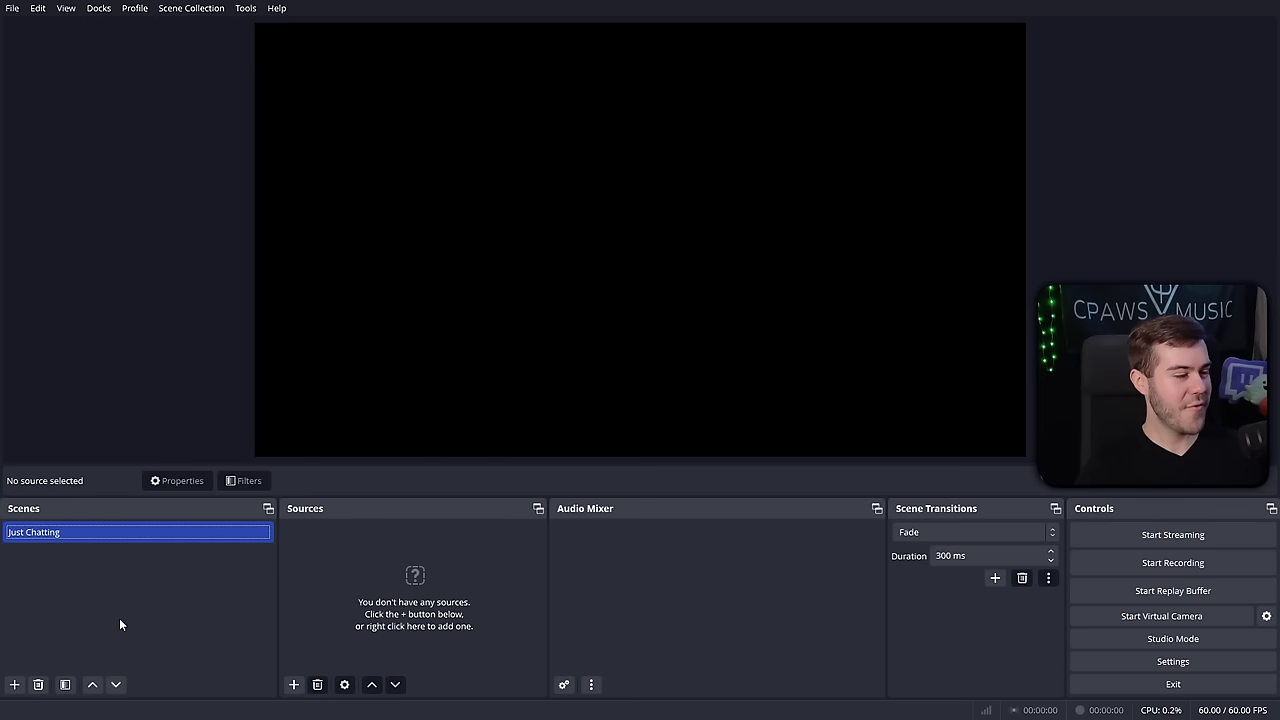
- Create a new scene named Gameplay, then select Just Chatting again
click(14, 685)
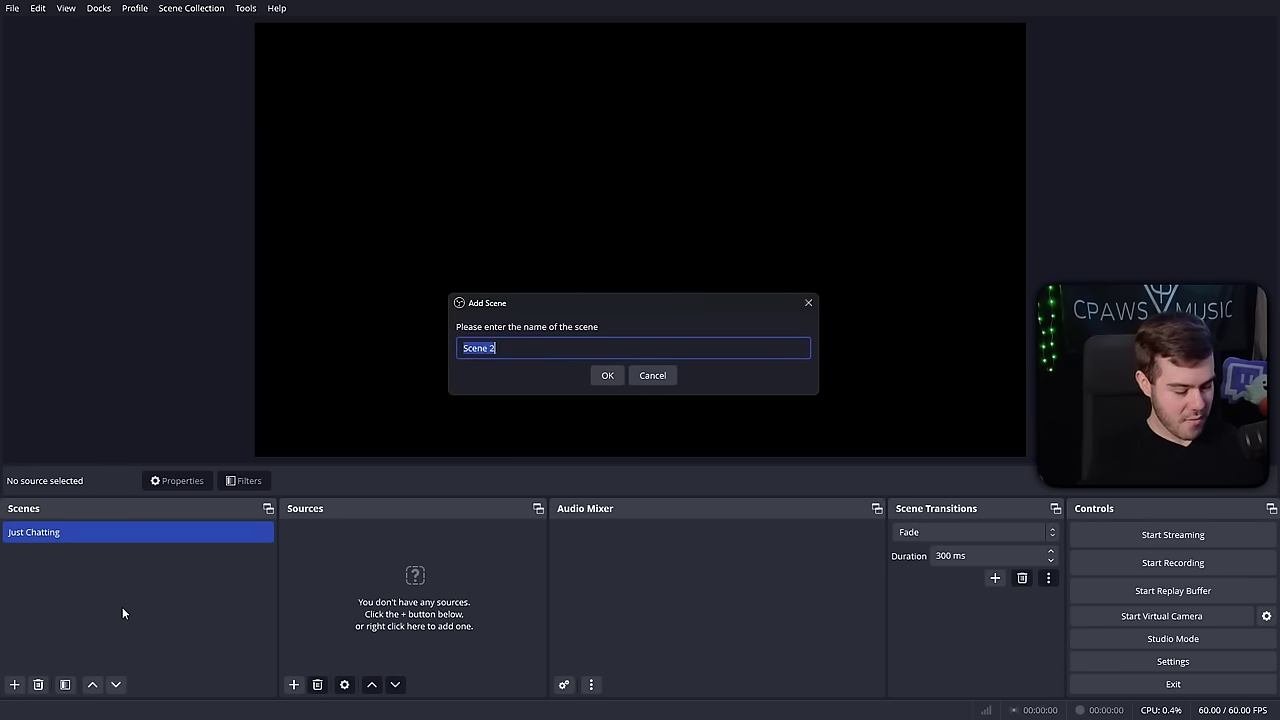
text(Gameplay)
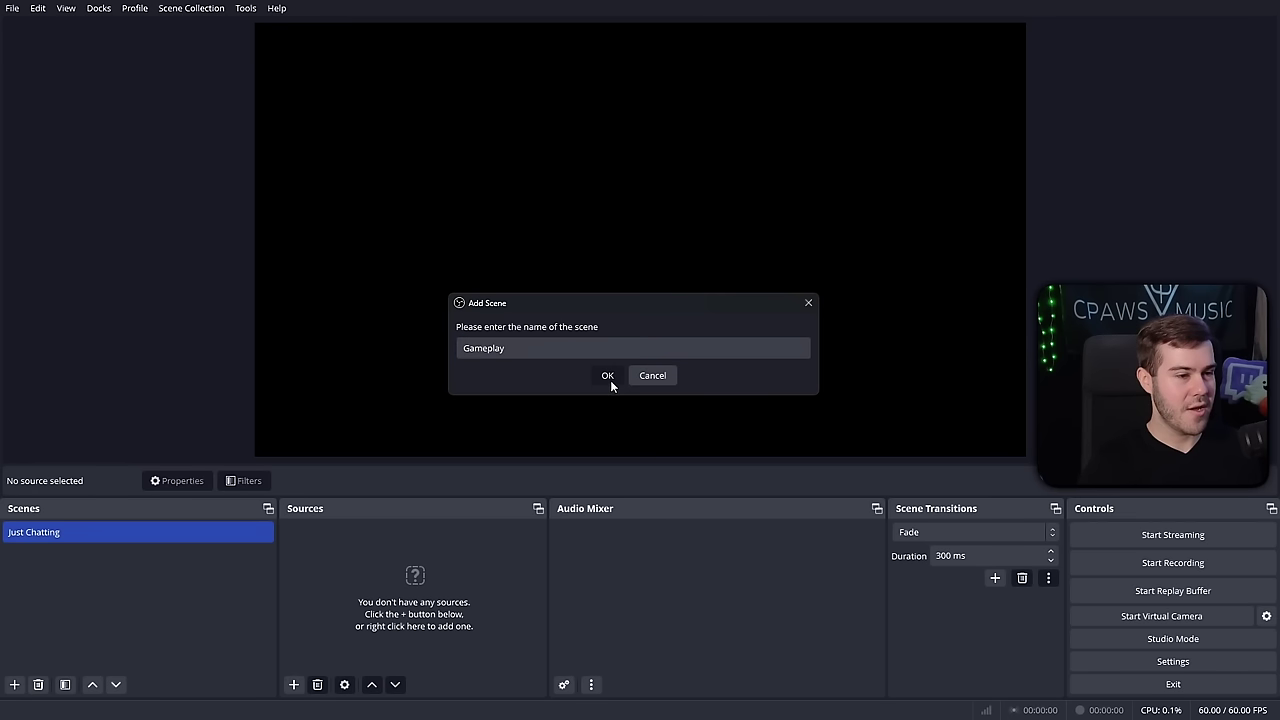
click(607, 376)
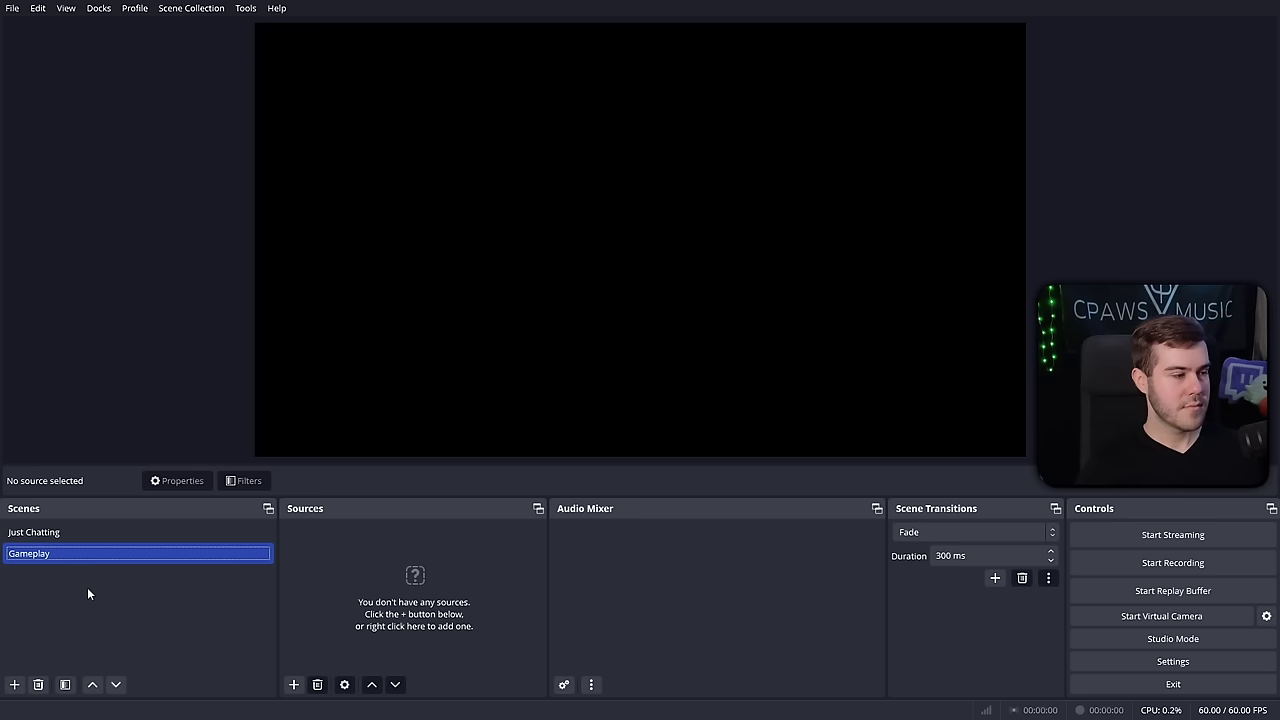
click(52, 532)
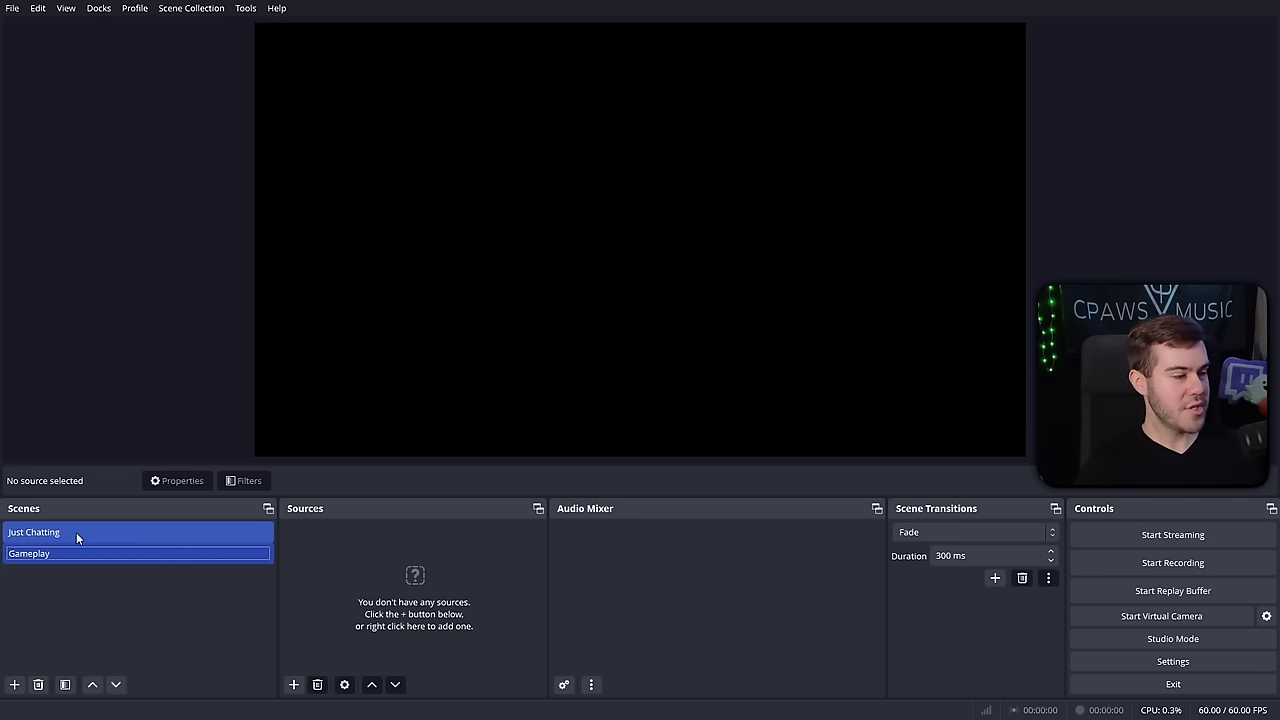
click(62, 534)
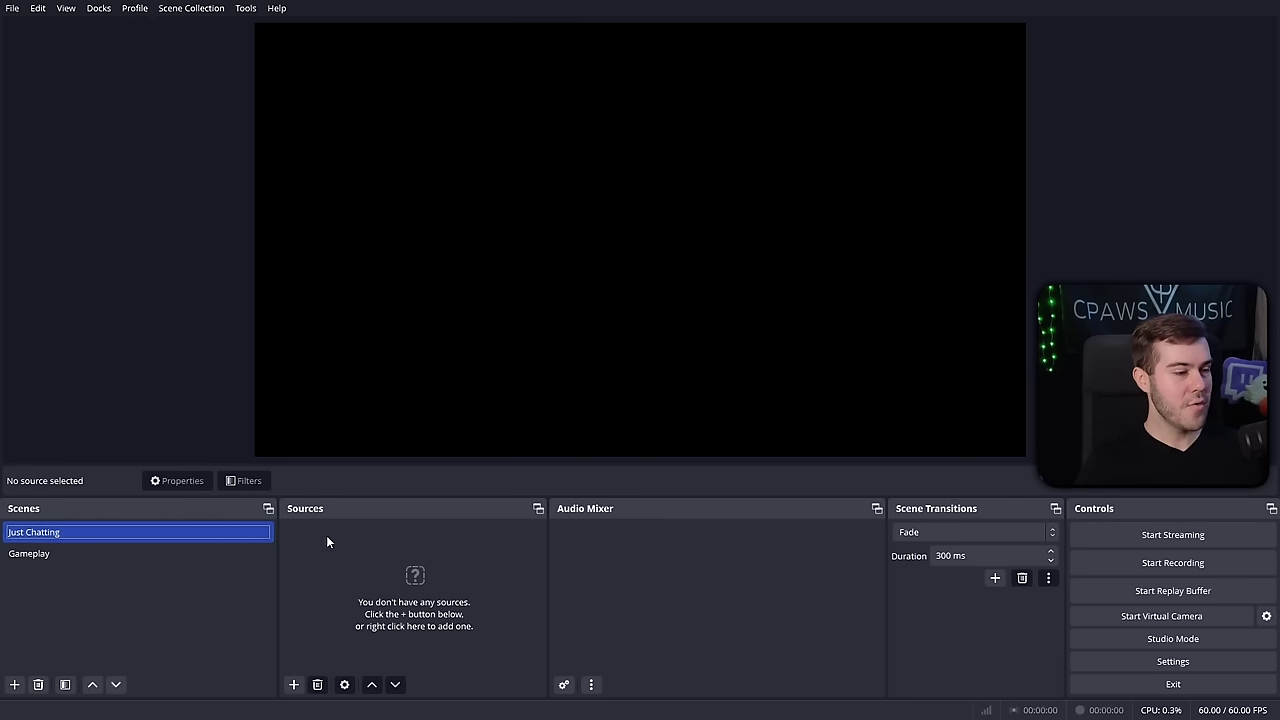
- Add a Video Capture Device source named Webcam
click(295, 685)
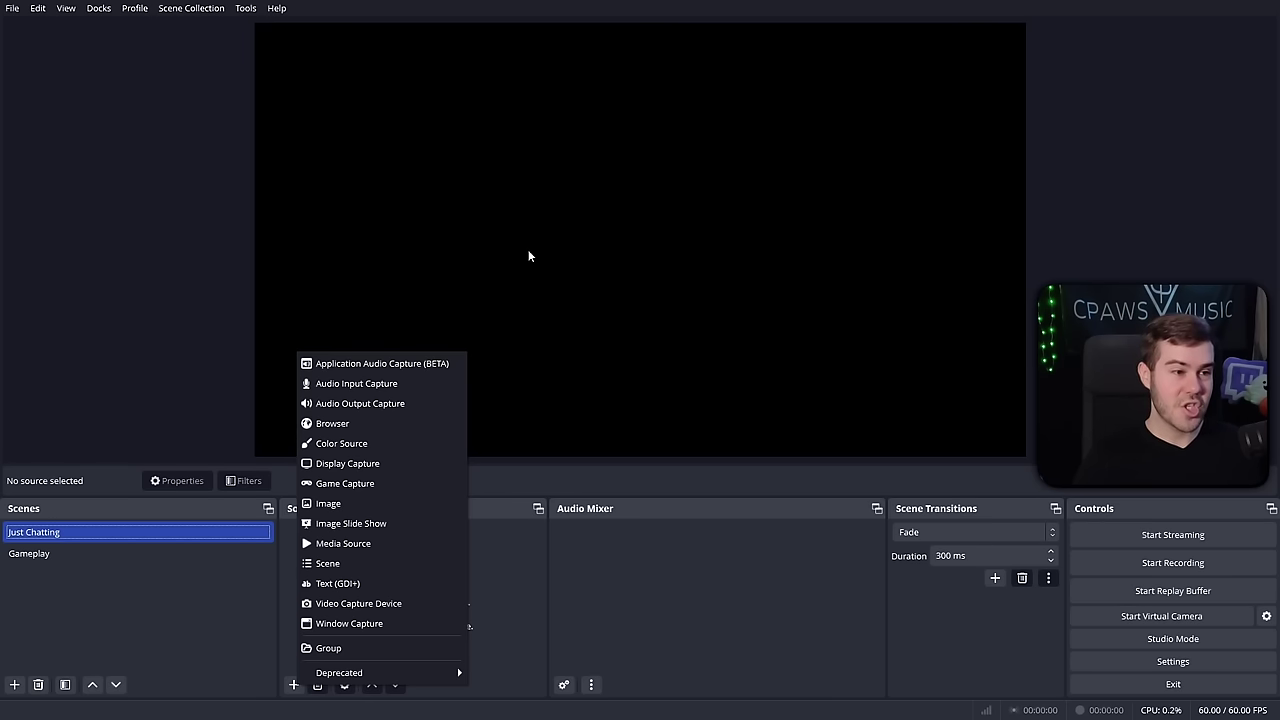
click(406, 607)
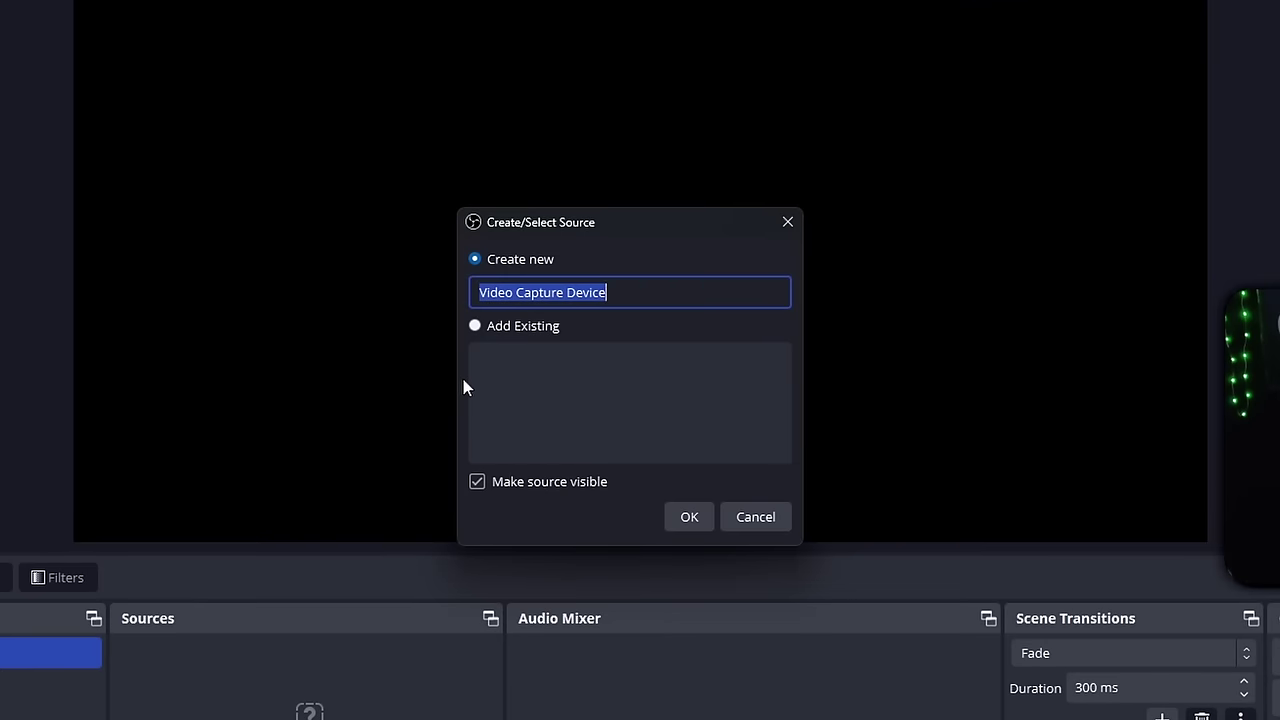
text(Webcam)
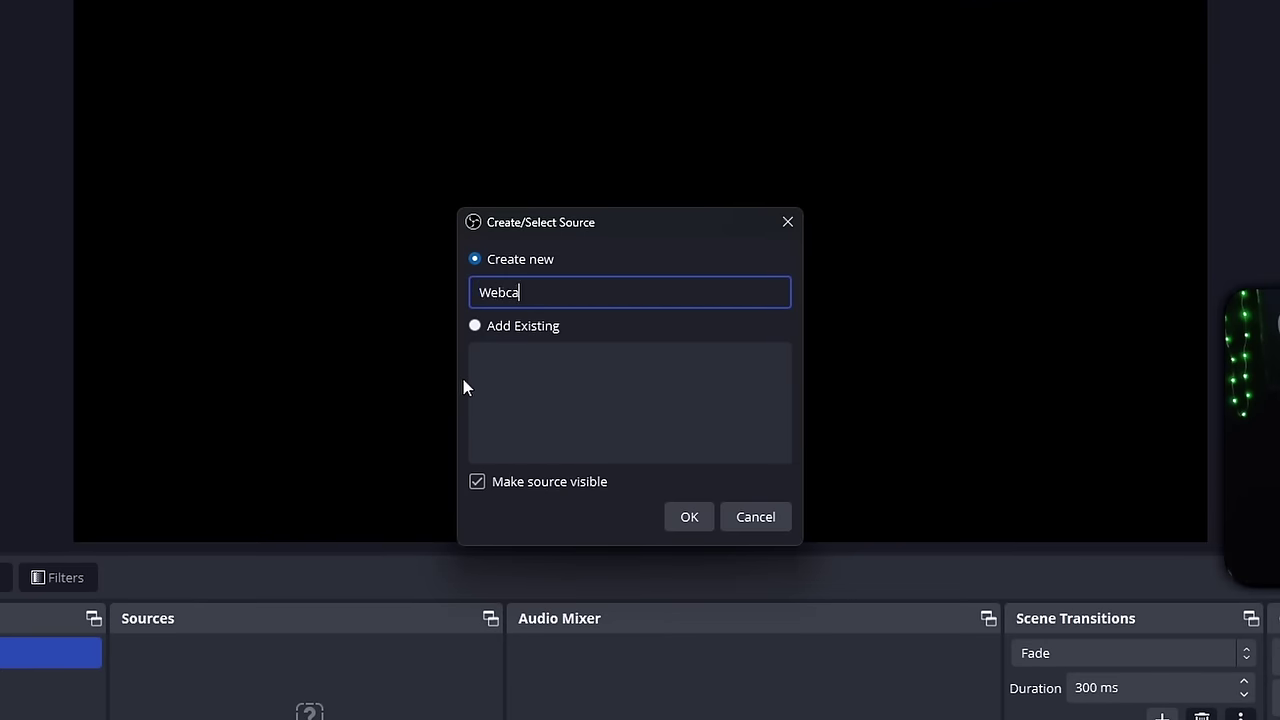
click(689, 516)
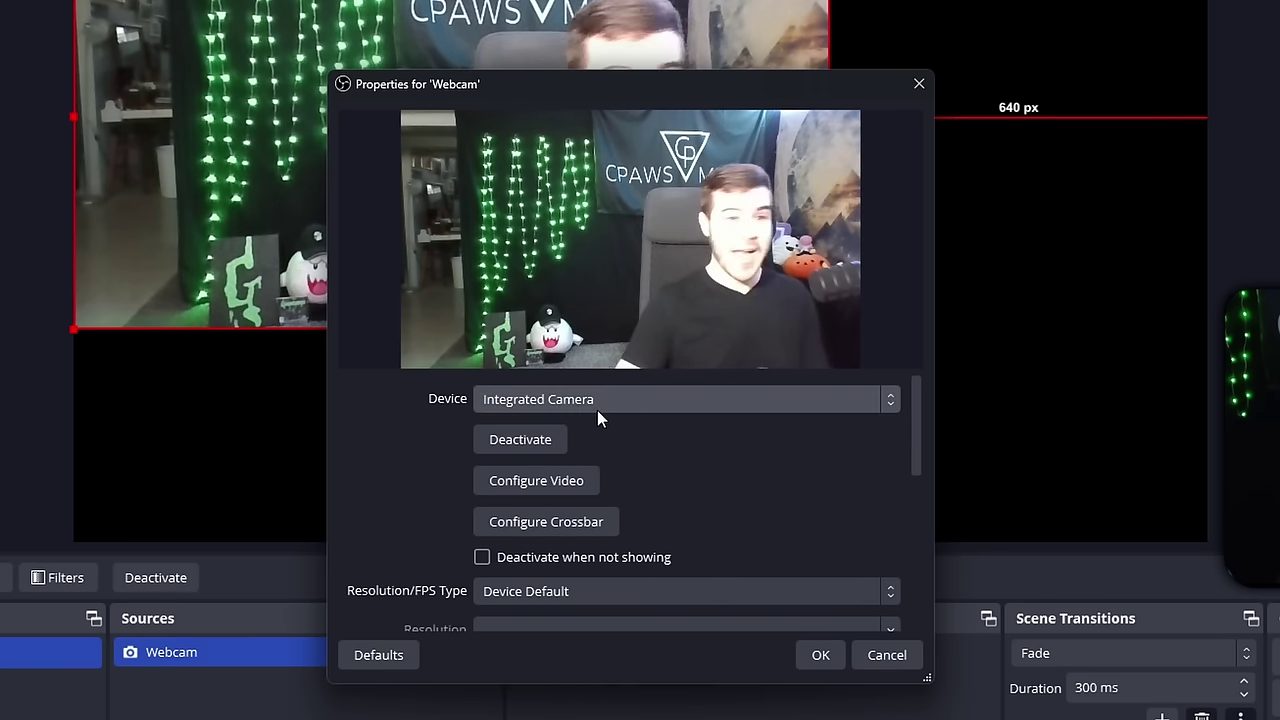
- Set the Webcam source's device to the Insta360 Link camera and confirm
click(652, 407)
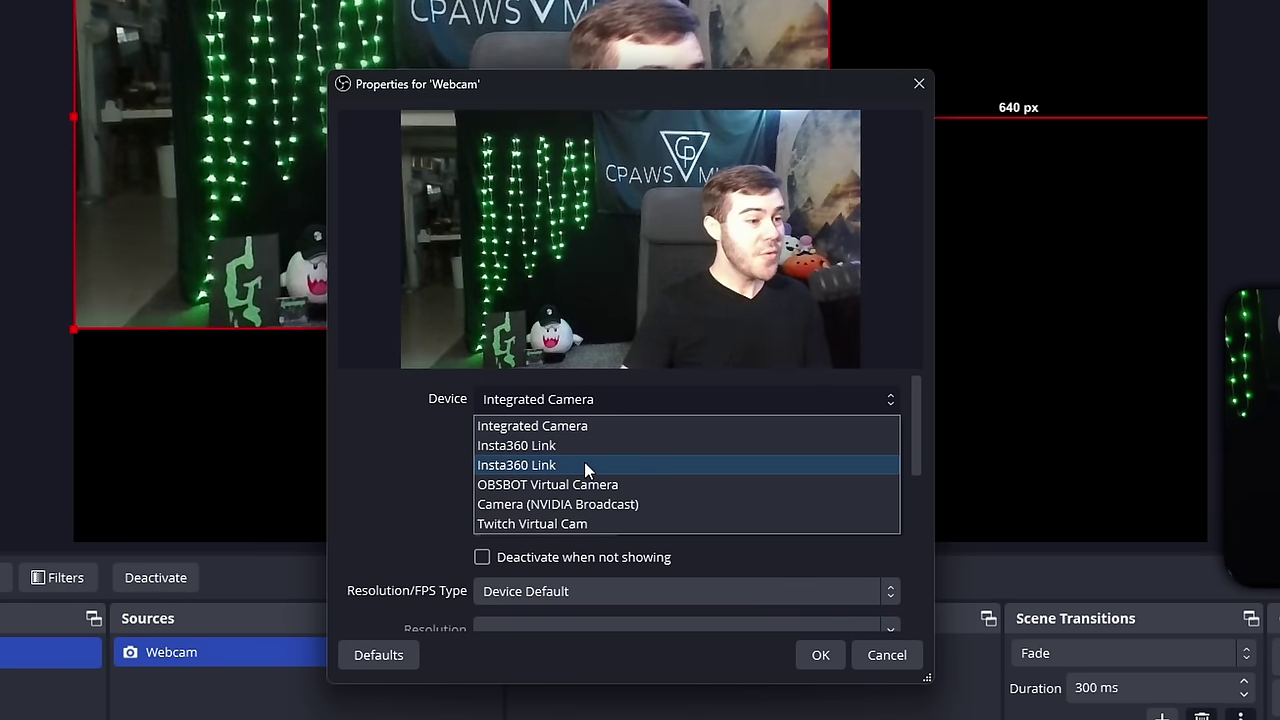
click(578, 465)
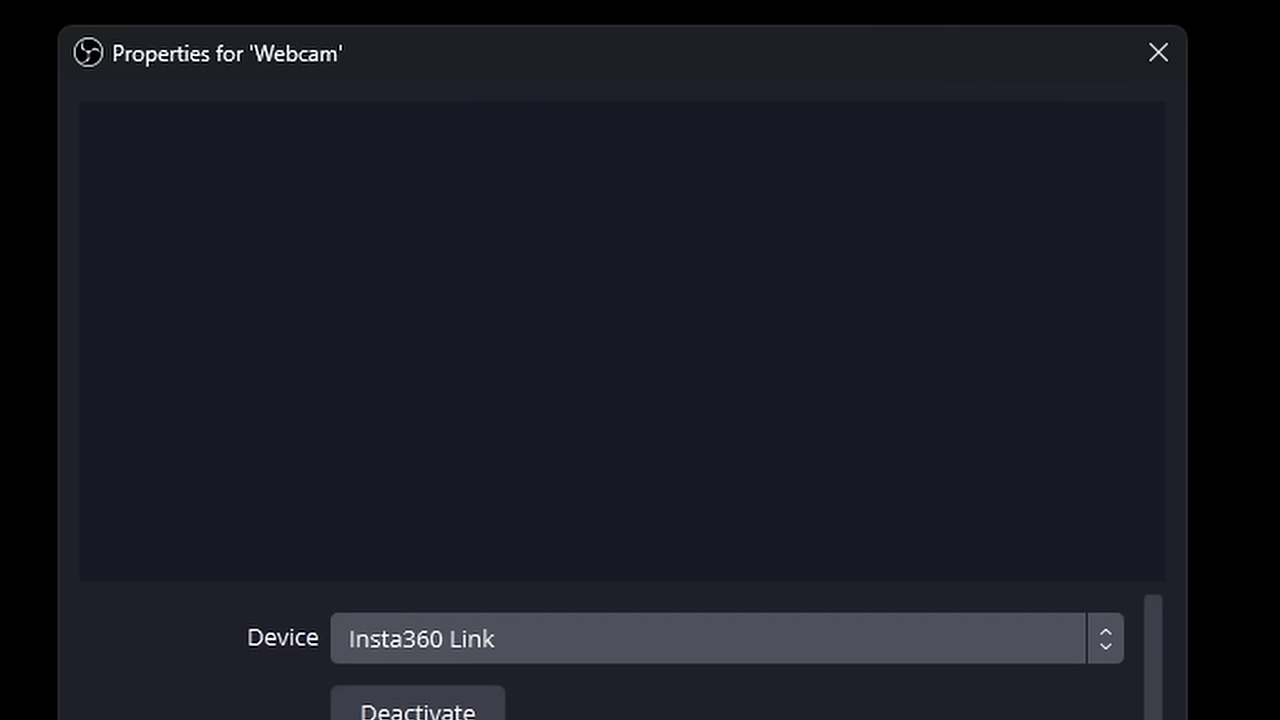
click(629, 640)
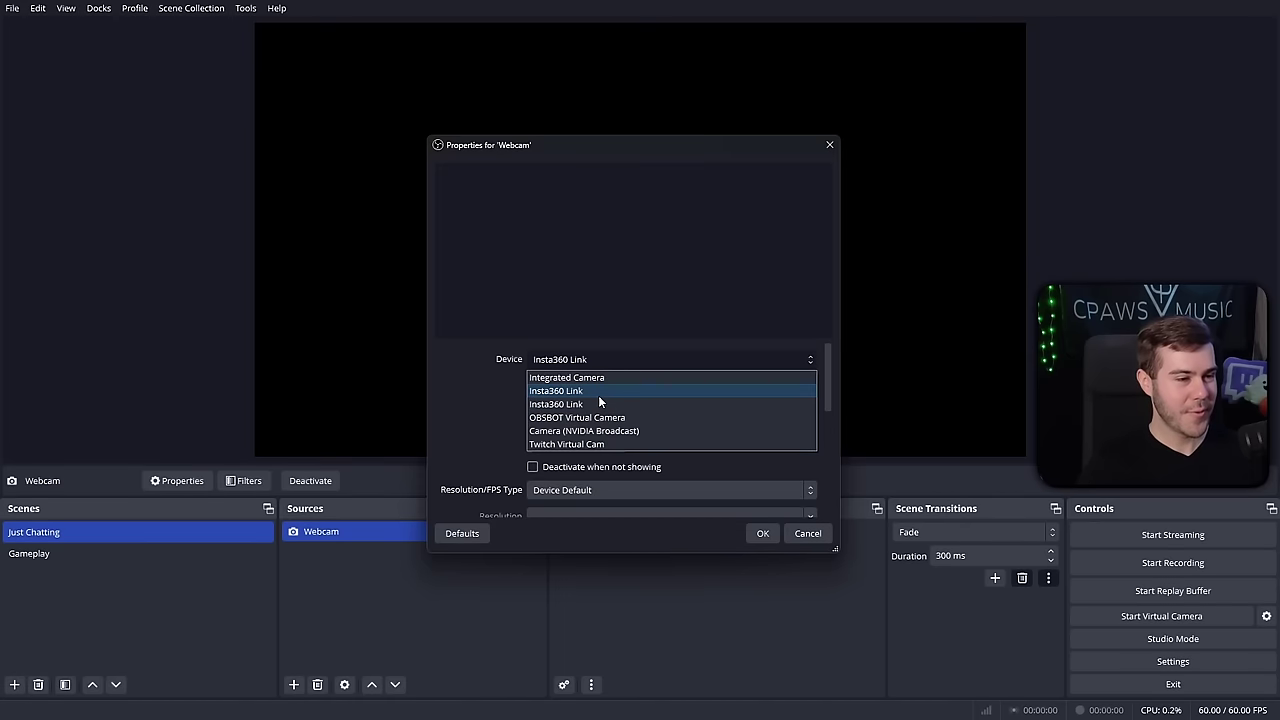
click(598, 395)
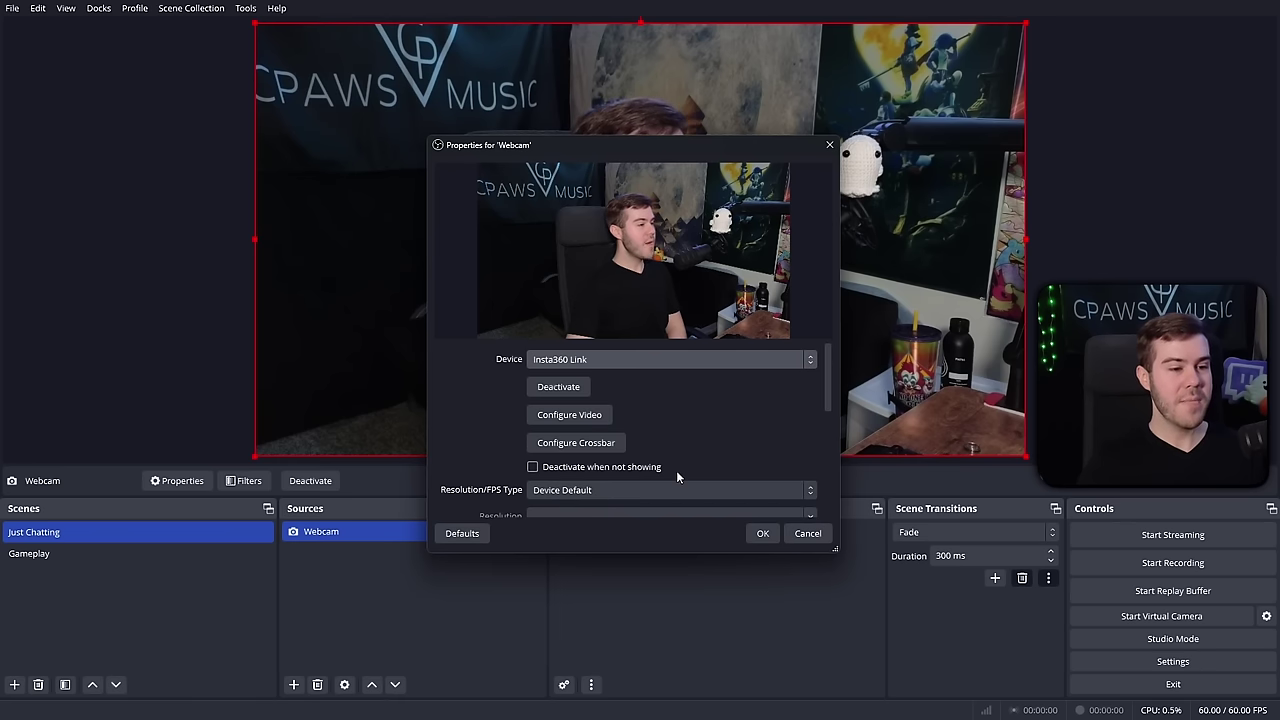
click(762, 533)
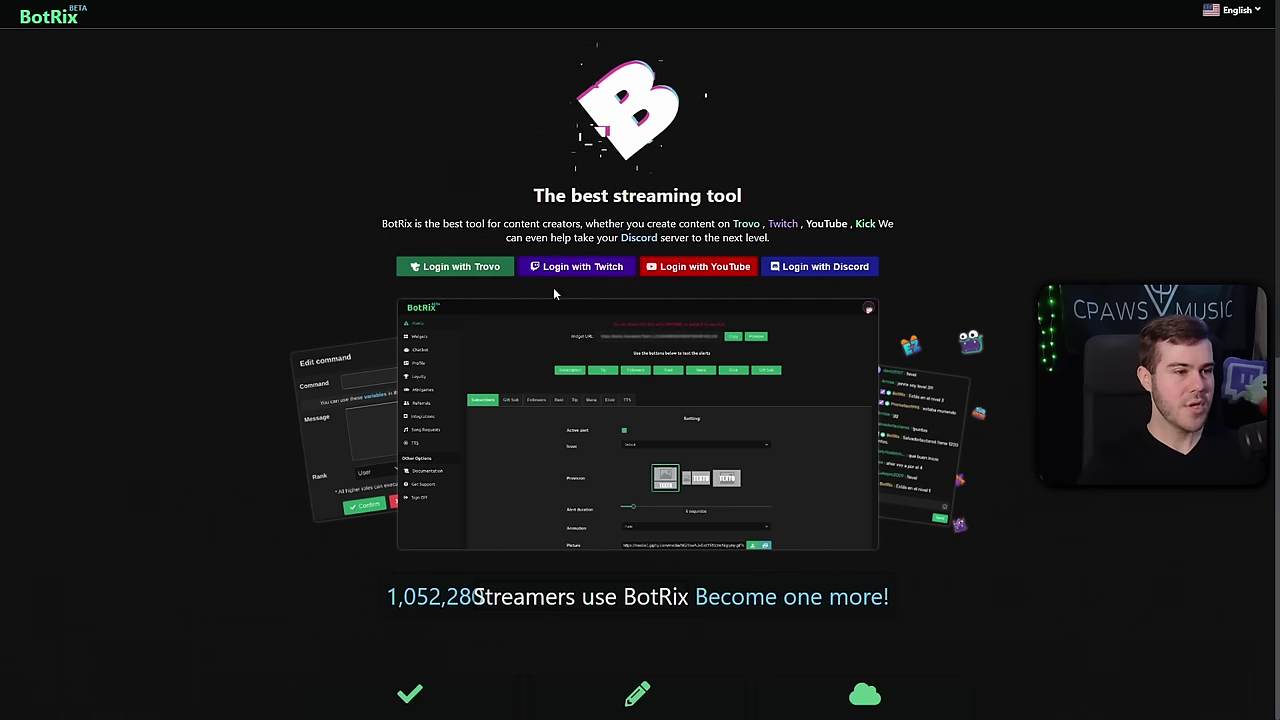
- Log in to BotRix and start linking a Kick account from the profile page
click(585, 268)
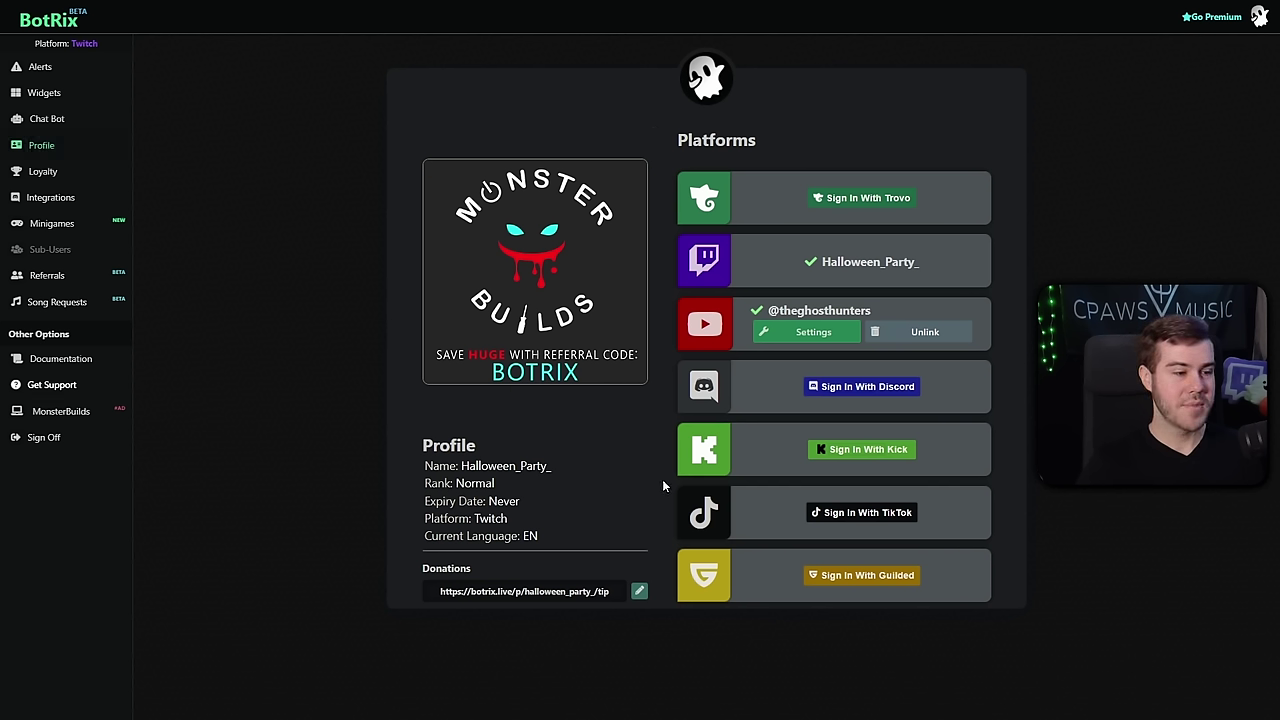
click(866, 452)
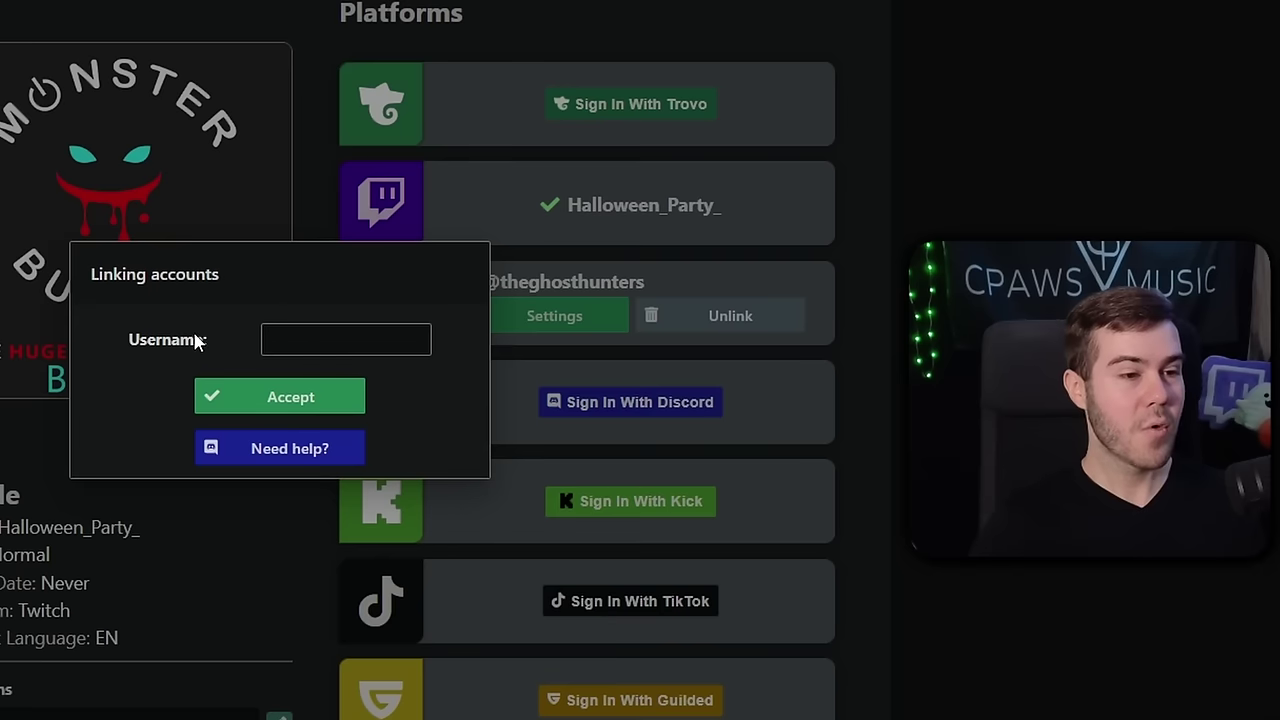
- Remove the trailing underscore from the Kick username, accept it, and continue to moderator setup
click(706, 349)
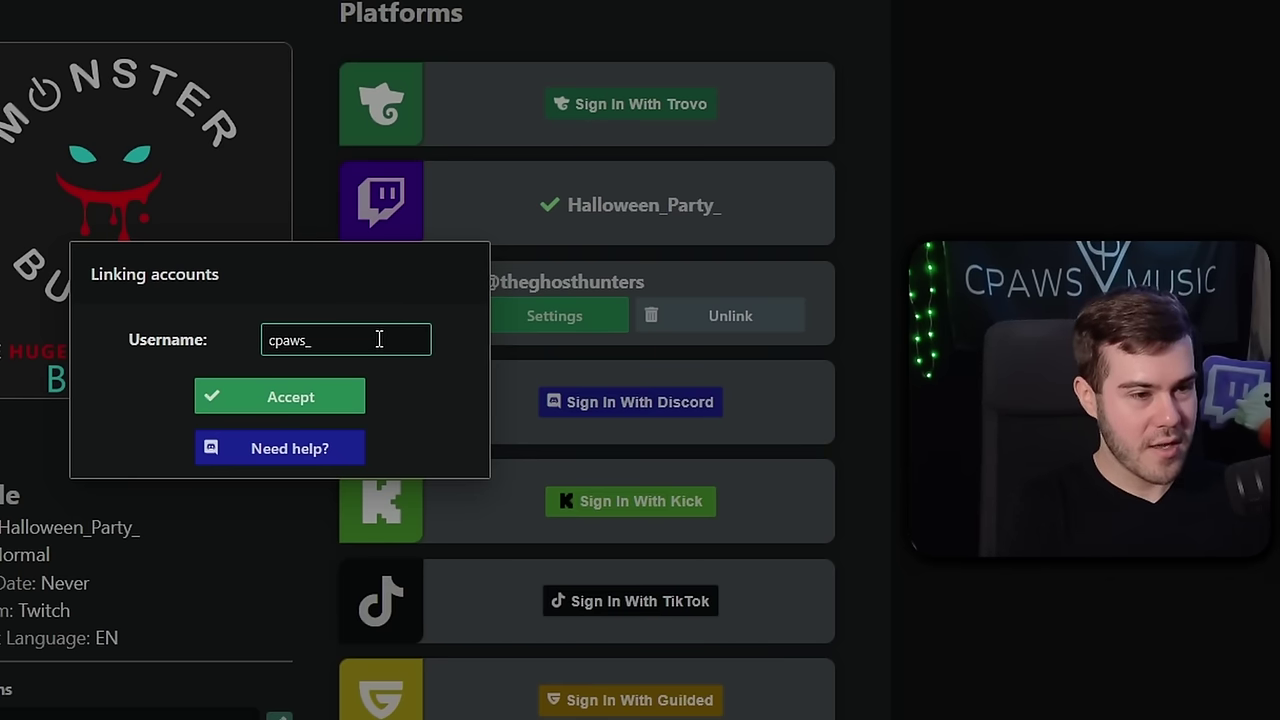
key(BackSpace)
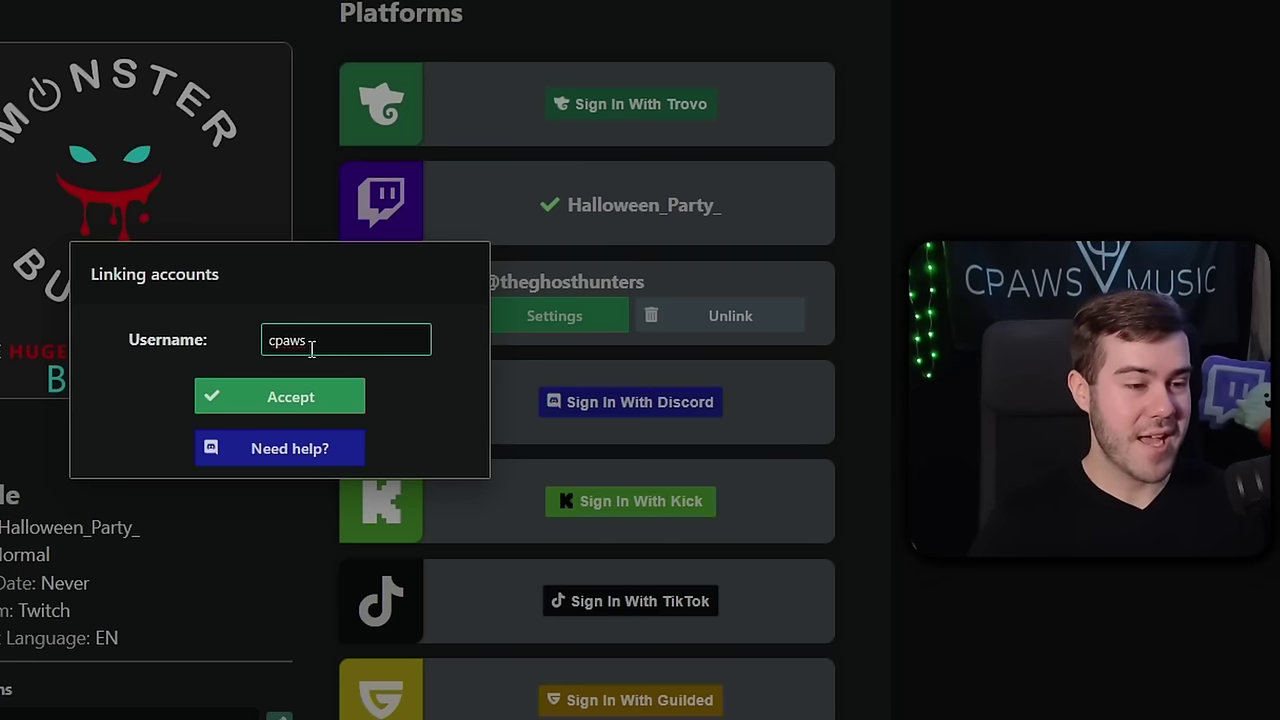
click(311, 400)
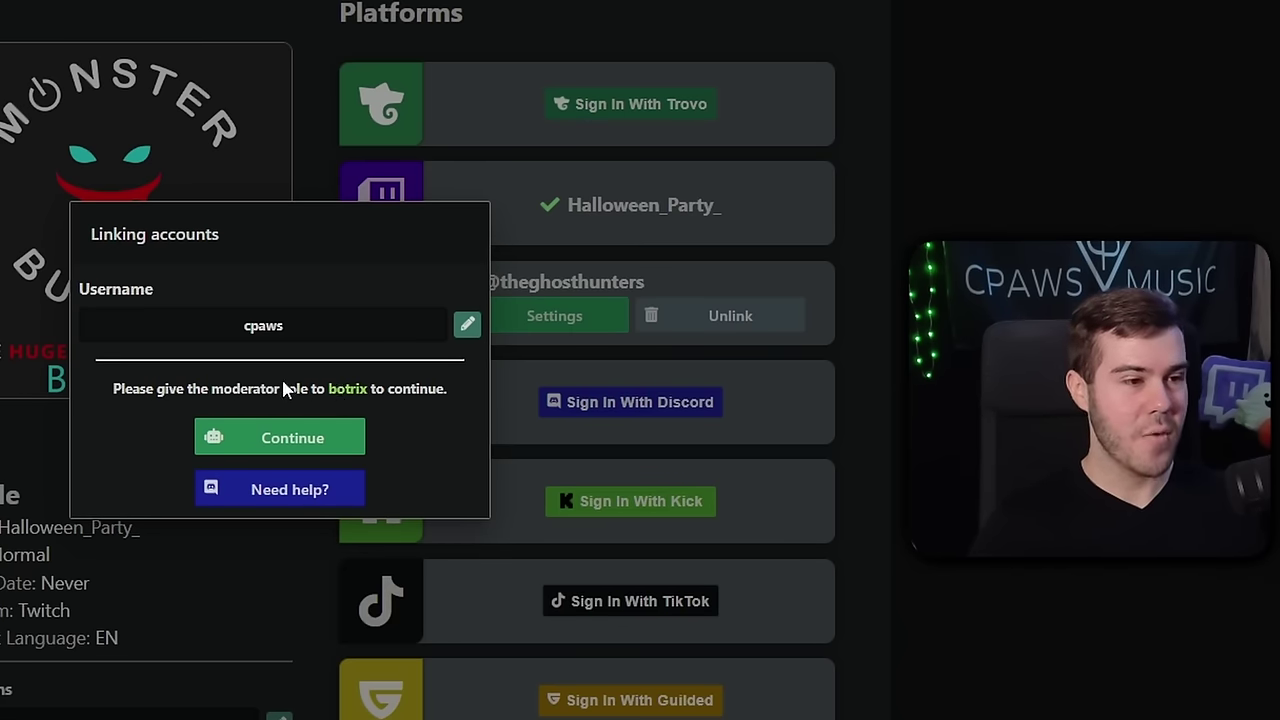
click(292, 440)
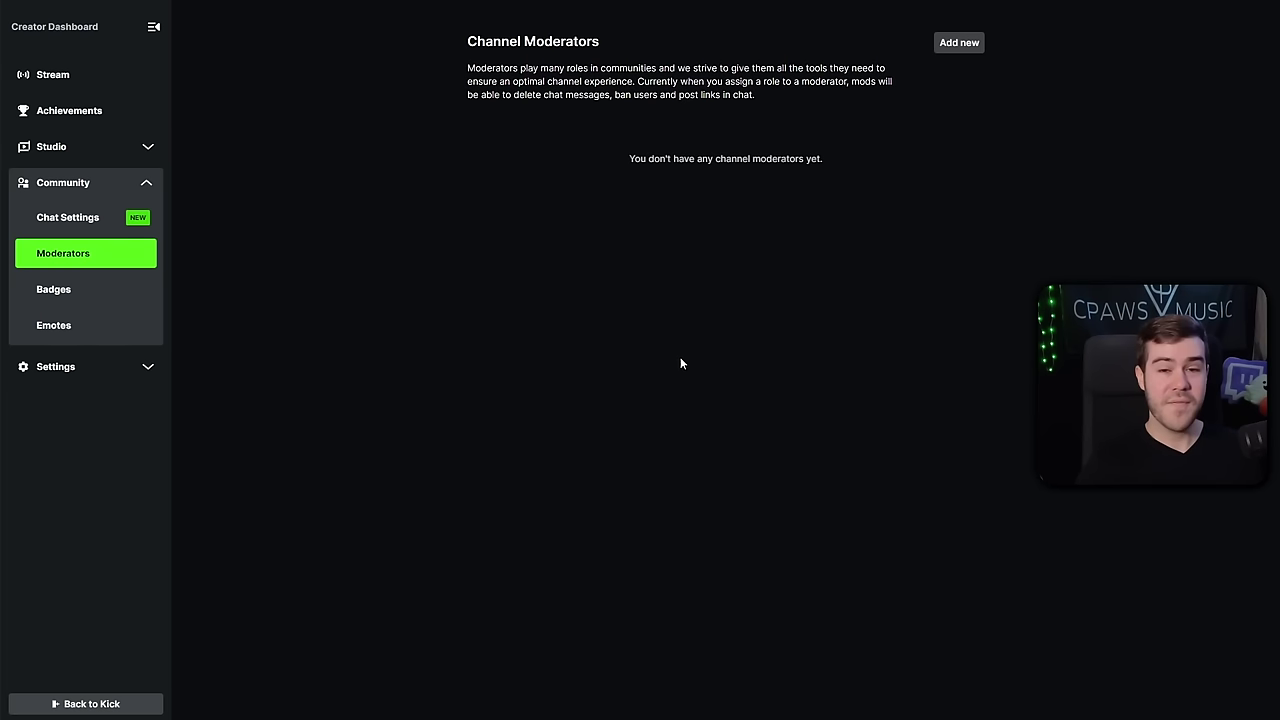
- Go to Kick's Creator Dashboard, Community, Moderators page
click(150, 703)
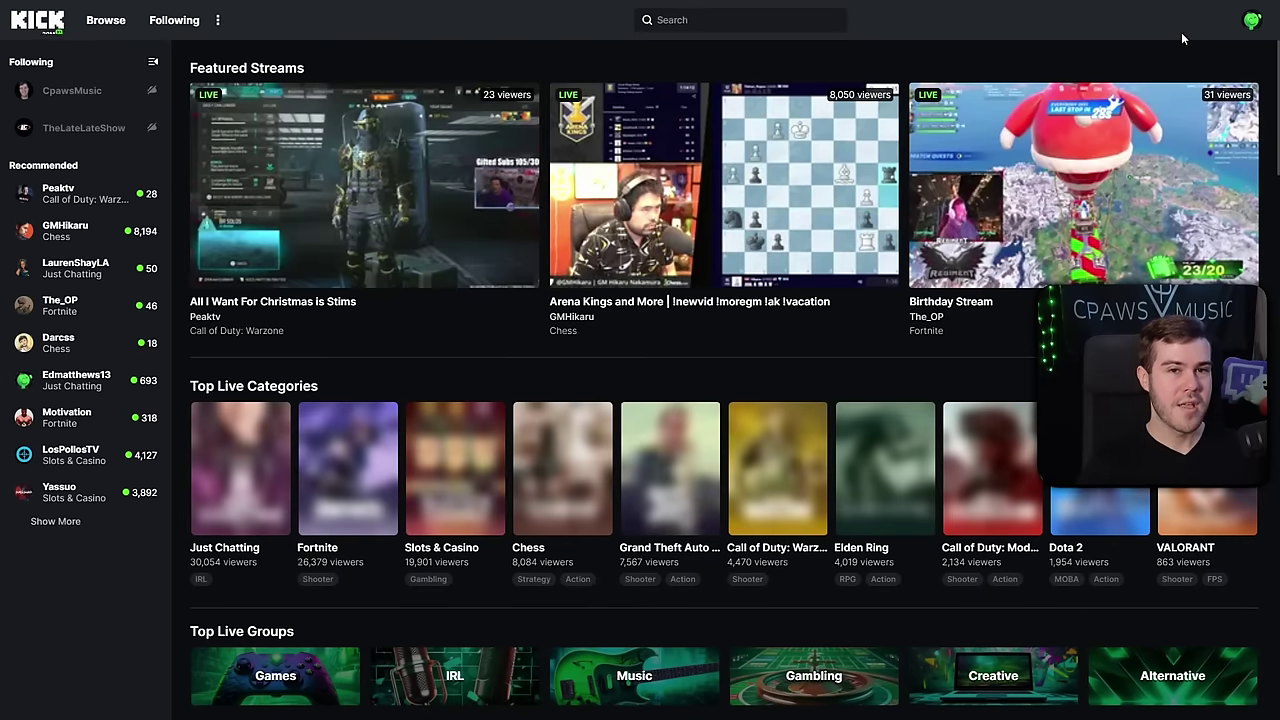
click(1252, 22)
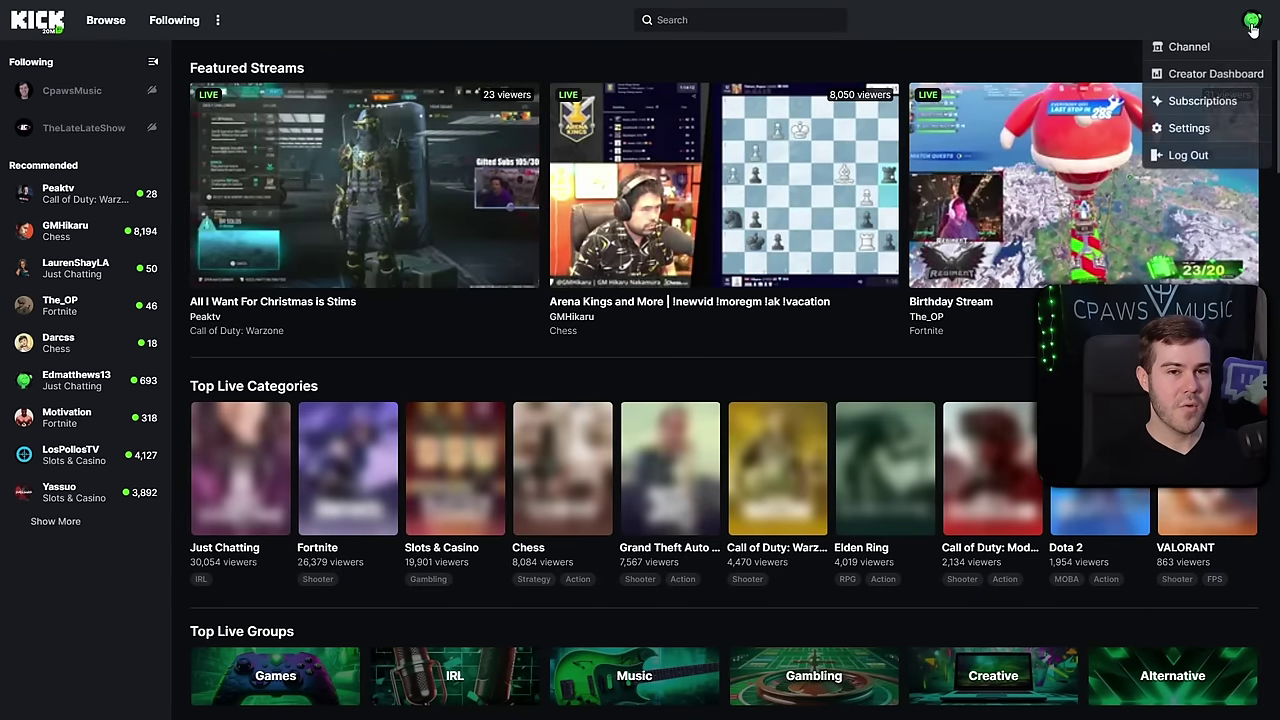
click(1206, 82)
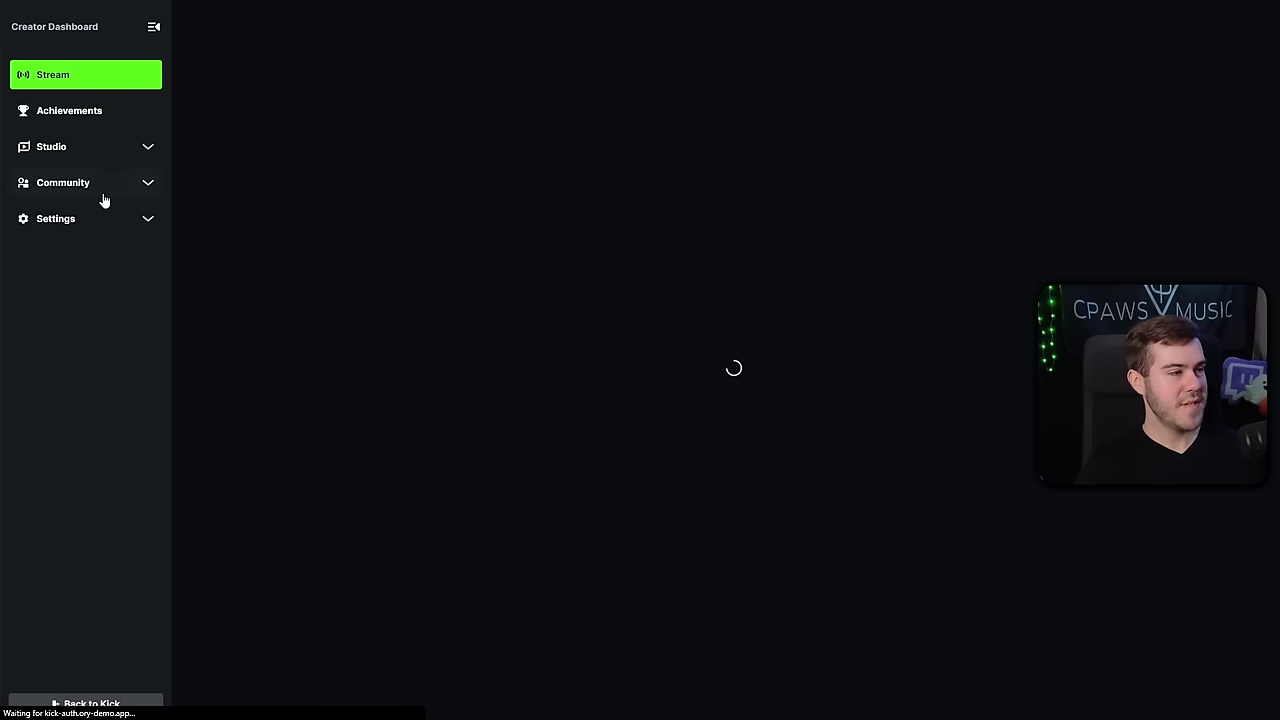
click(104, 192)
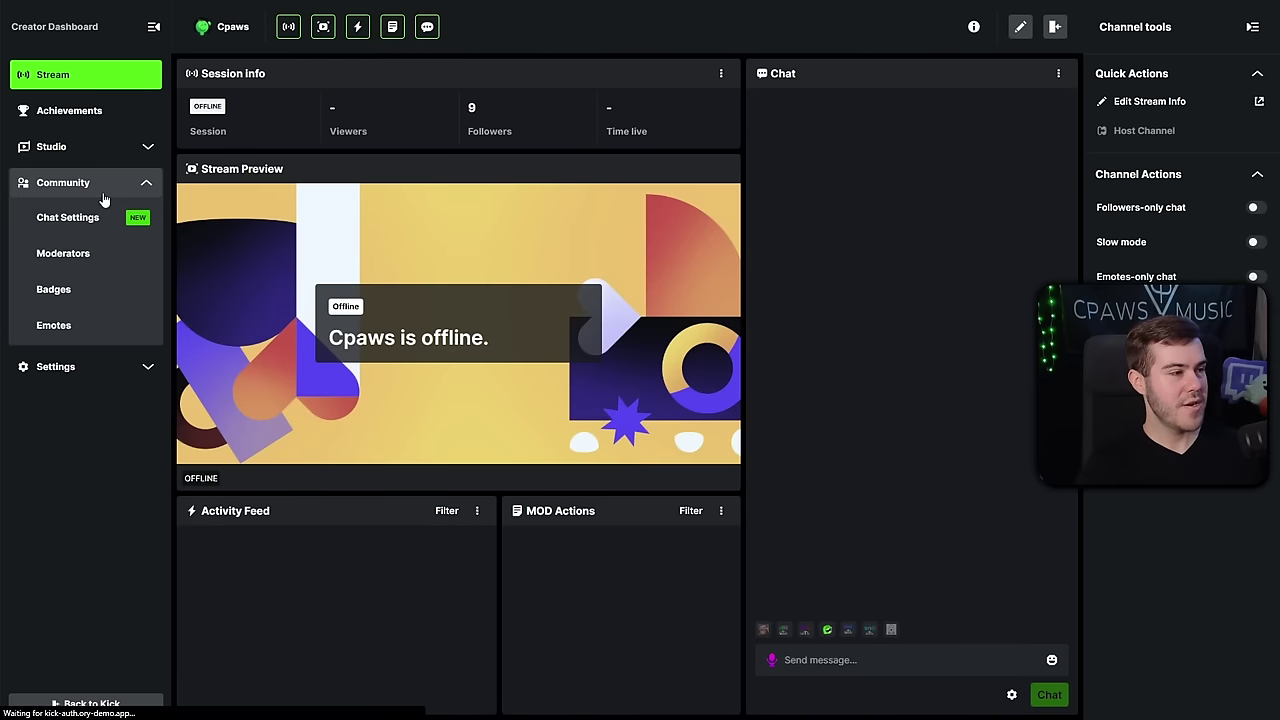
click(102, 259)
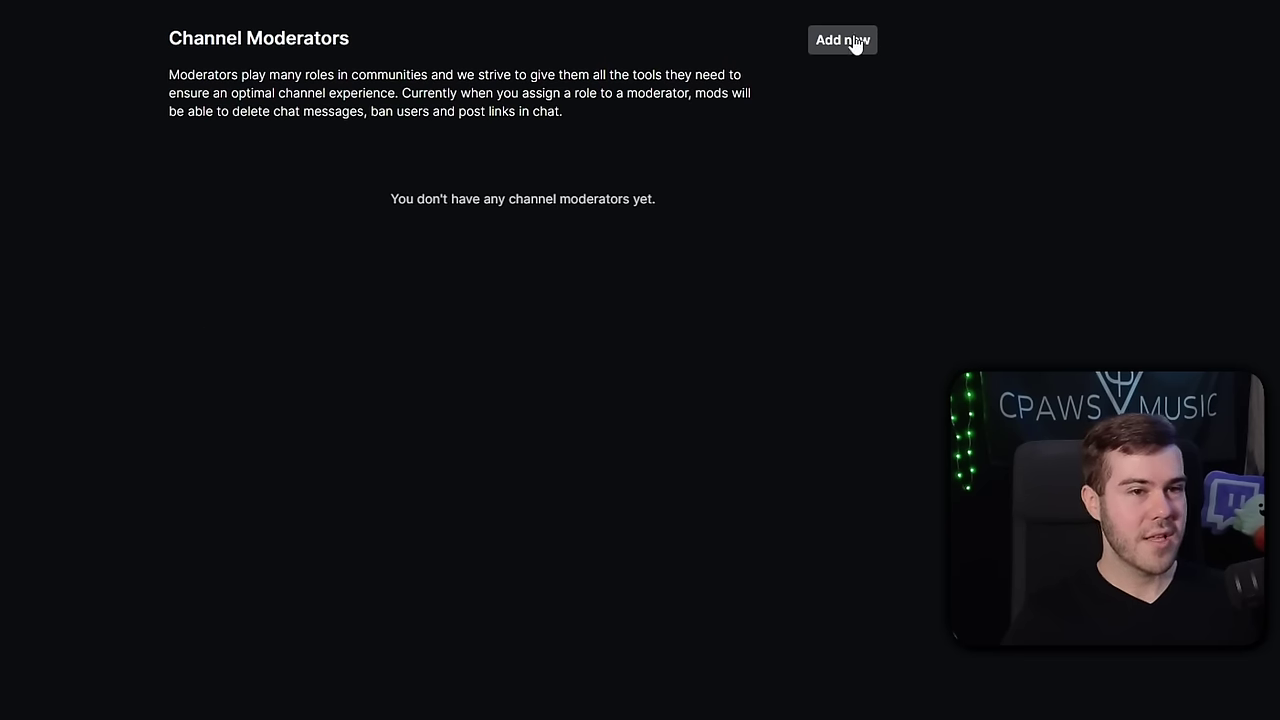
- Search for BotRix and add the verified BotRix account as a channel moderator
click(841, 40)
click(209, 170)
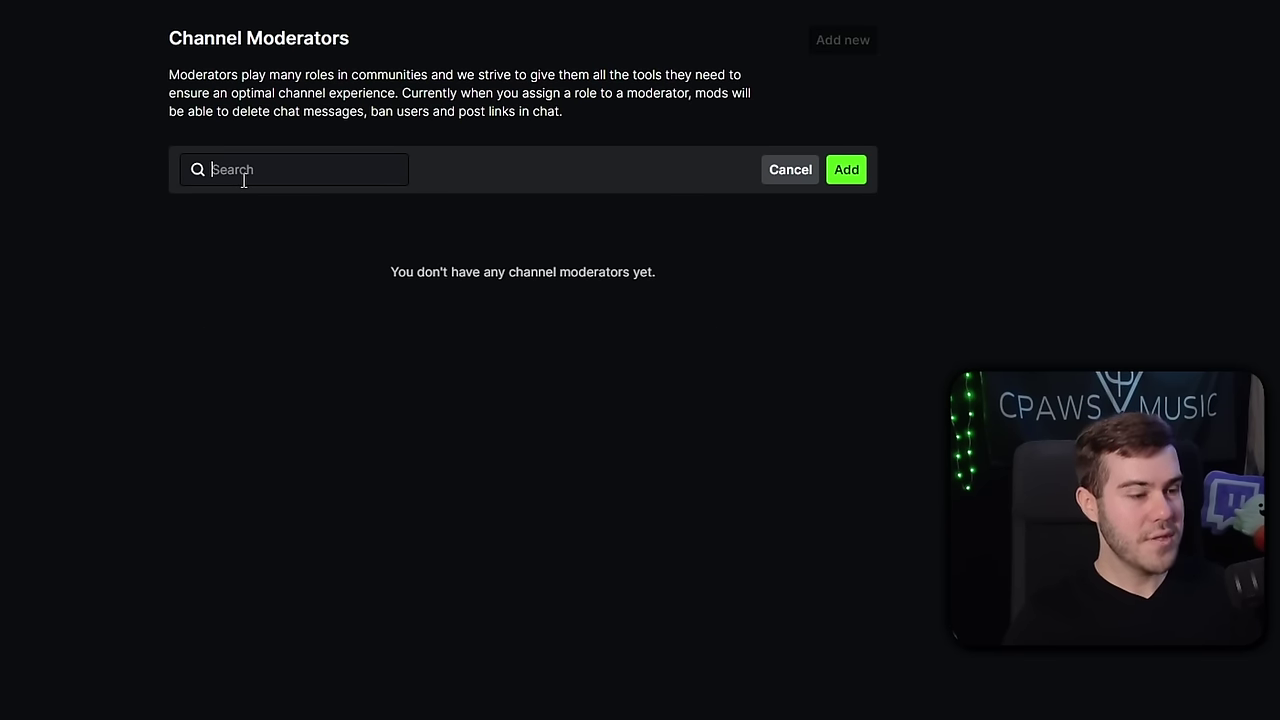
text(BotRix)
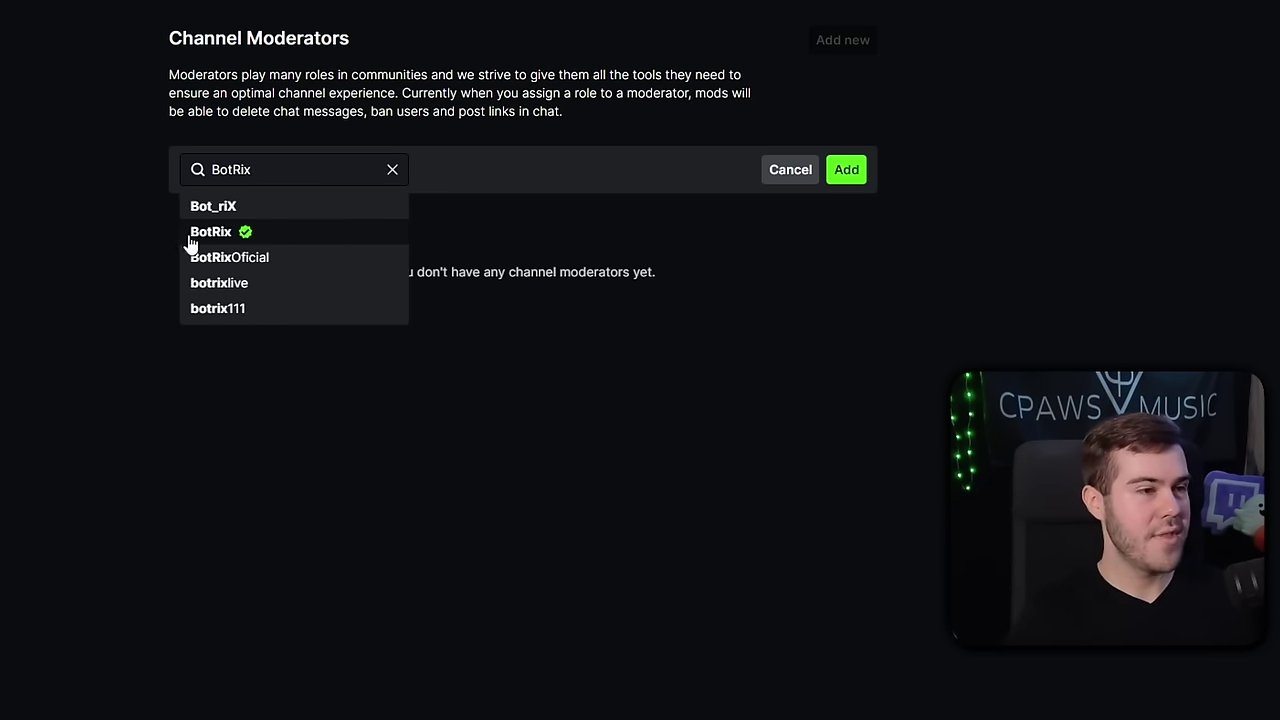
click(259, 236)
click(846, 167)
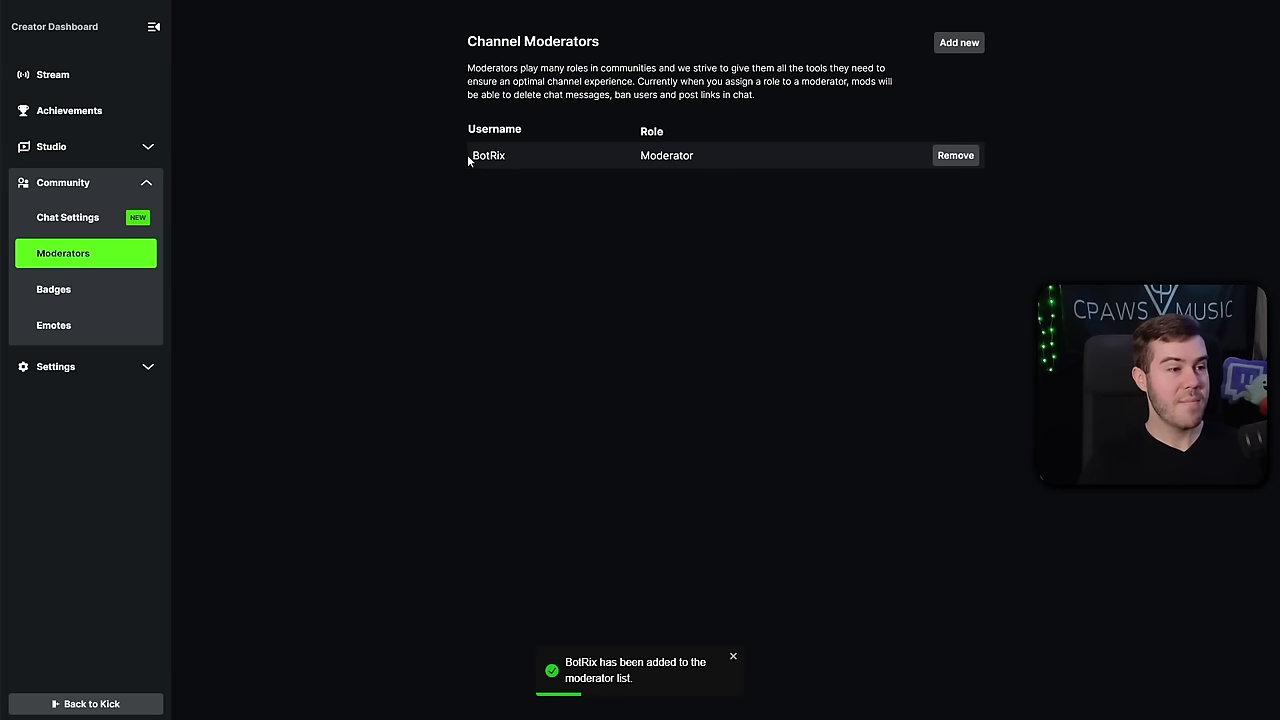
drag(468, 160, 700, 163)
click(704, 178)
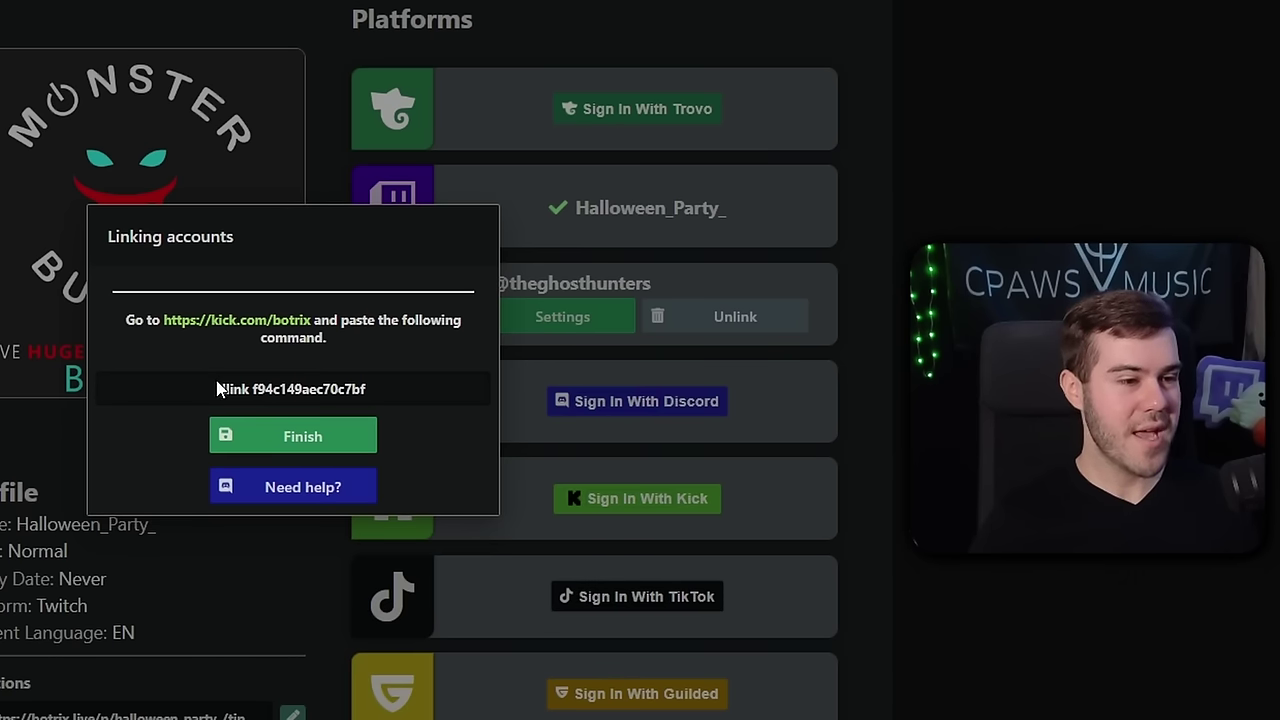
- Copy the !link command from the Linking accounts dialog and open the kick.com/botrix channel
drag(218, 389, 379, 388)
click(295, 395)
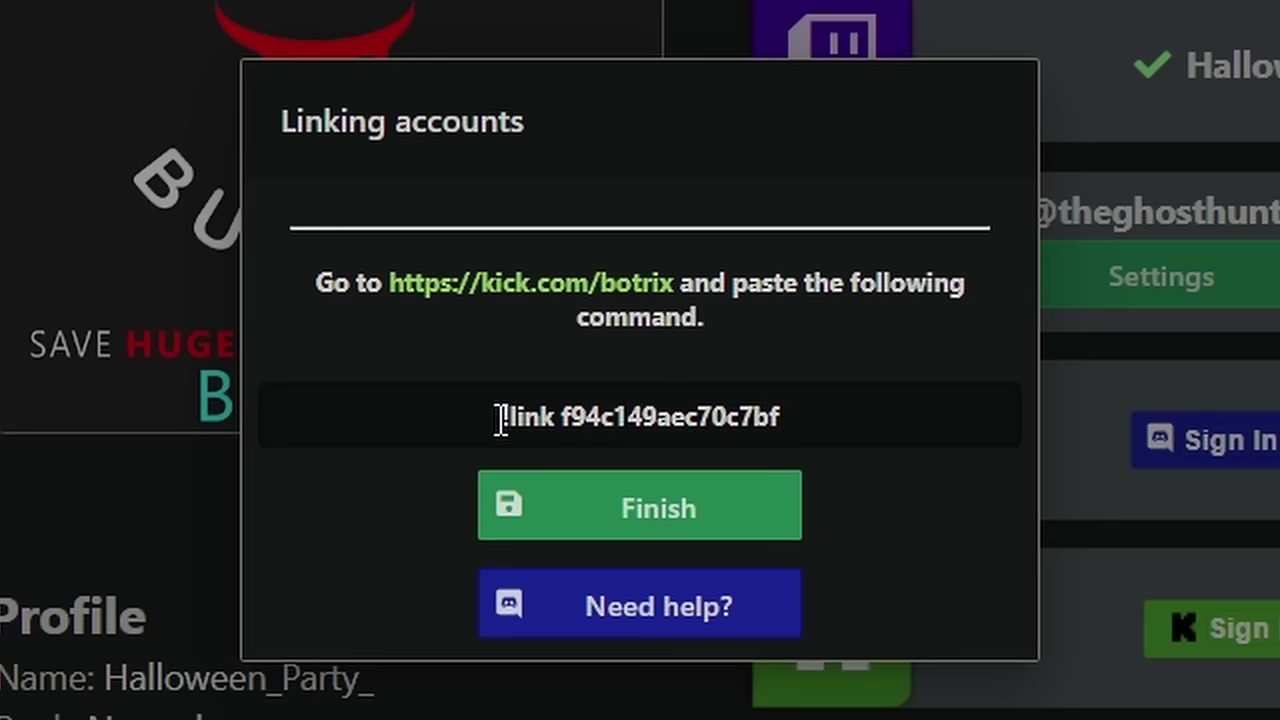
drag(221, 391, 273, 394)
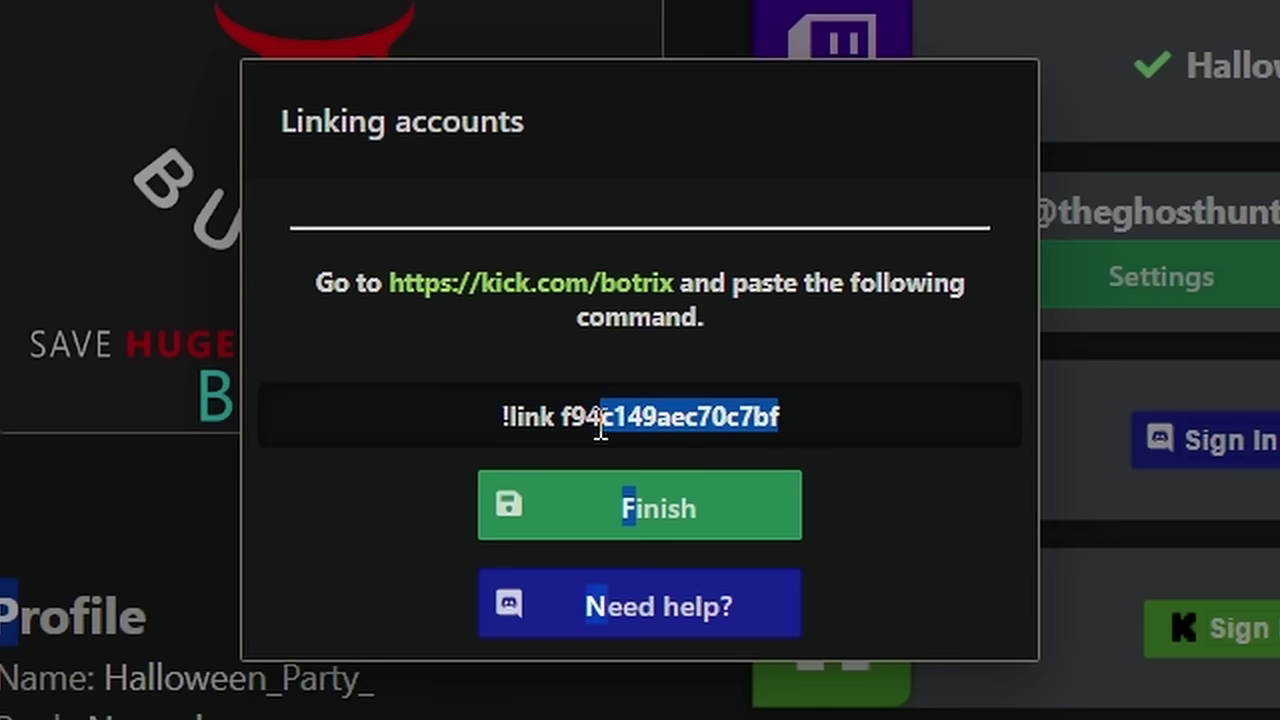
click(600, 425)
drag(834, 443, 547, 419)
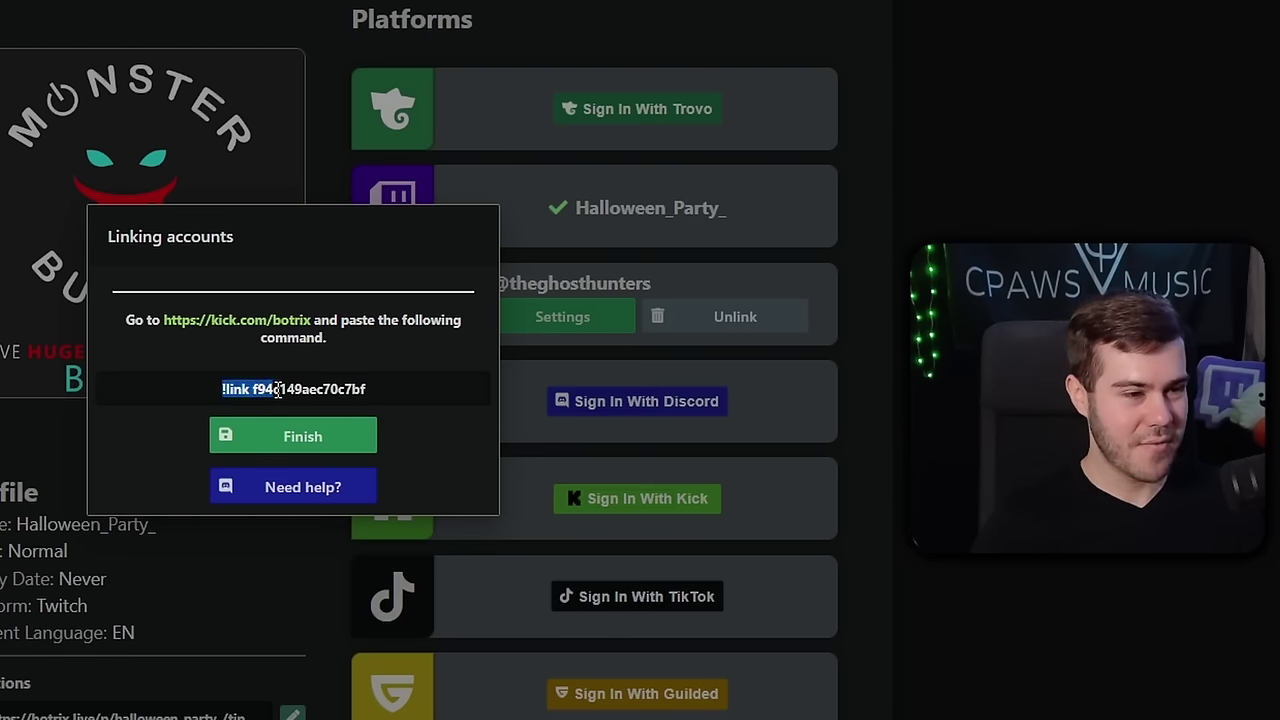
drag(278, 390, 378, 398)
key(ctrl+c)
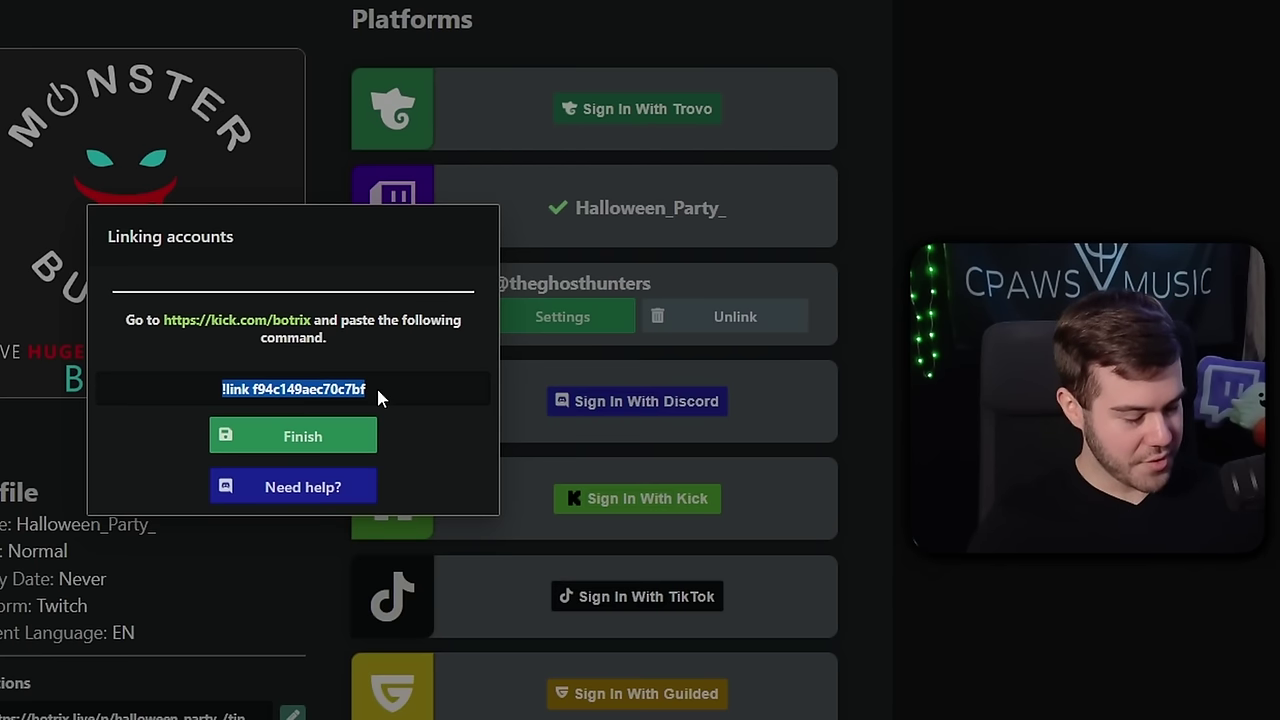
click(376, 390)
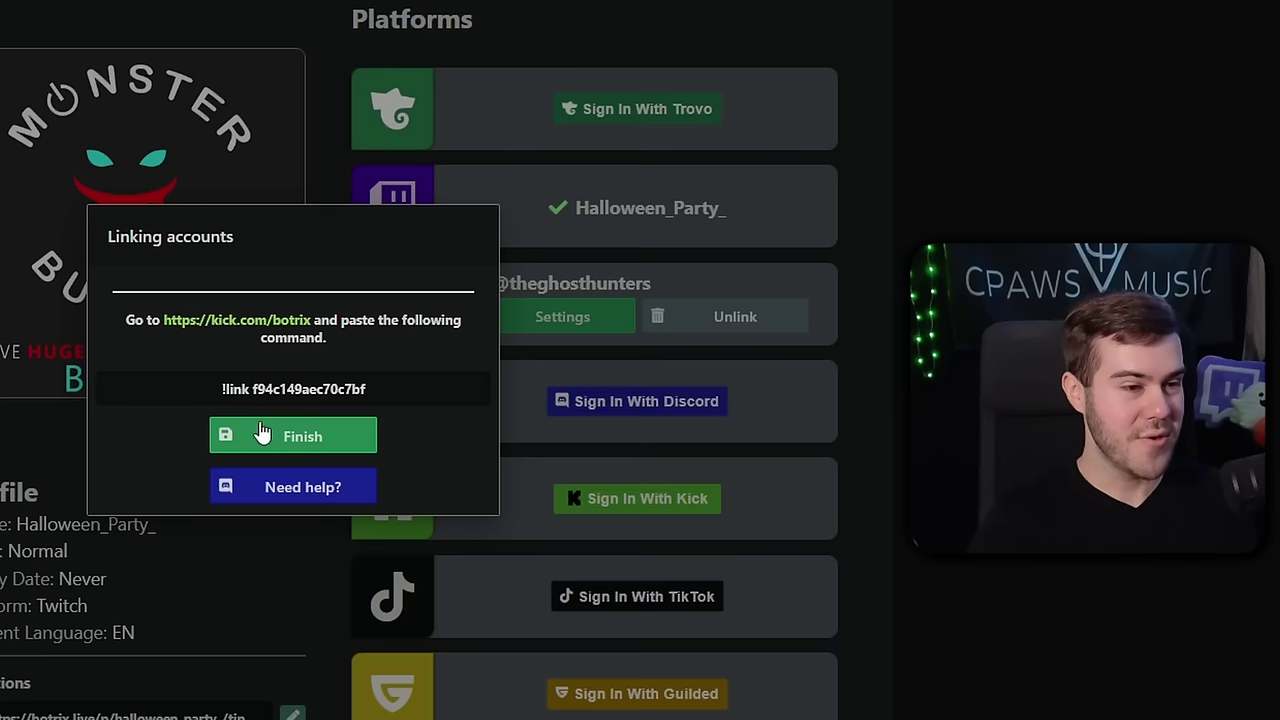
click(246, 328)
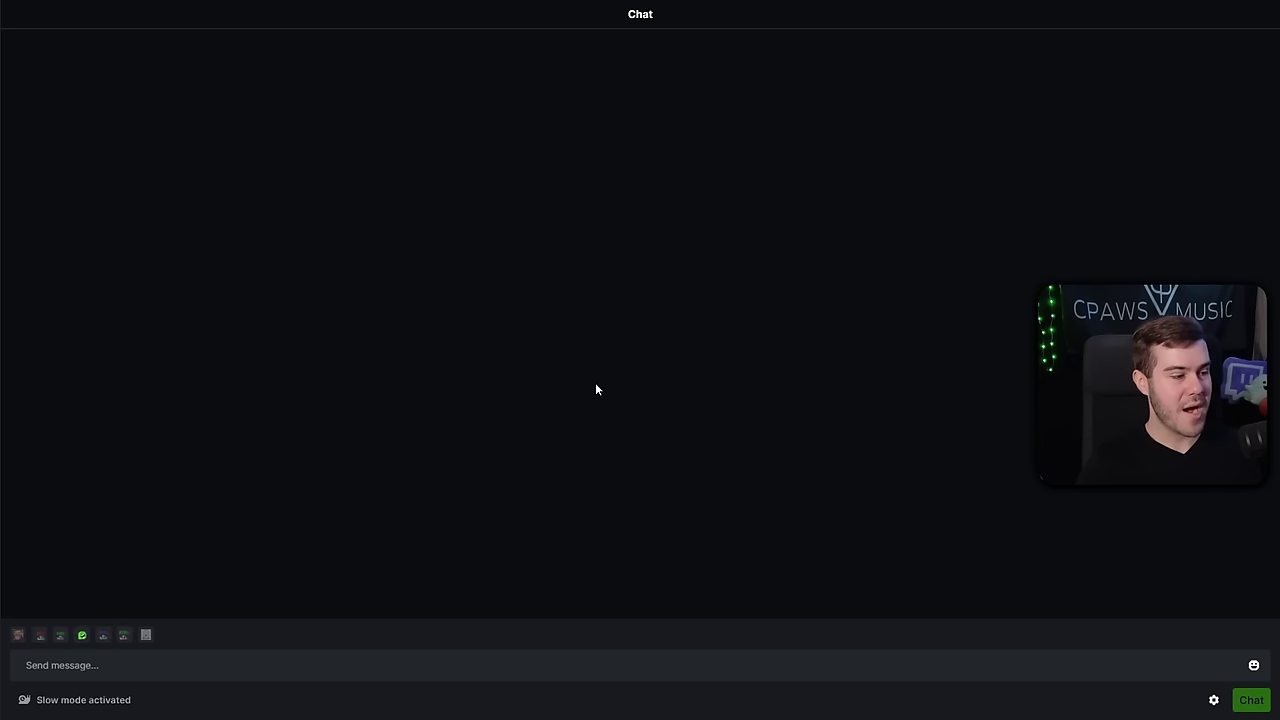
- Paste and send the !link command in BotRix's Kick chat
click(77, 667)
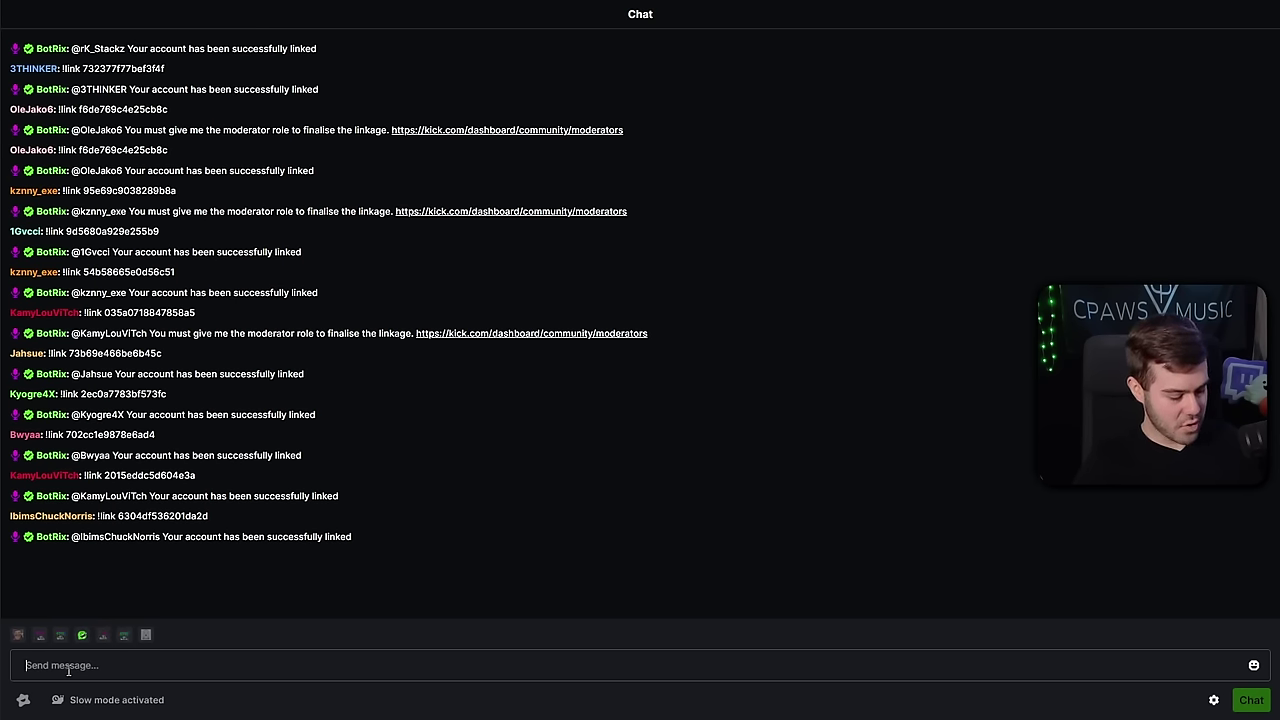
key(ctrl+v)
right_click(142, 662)
click(183, 666)
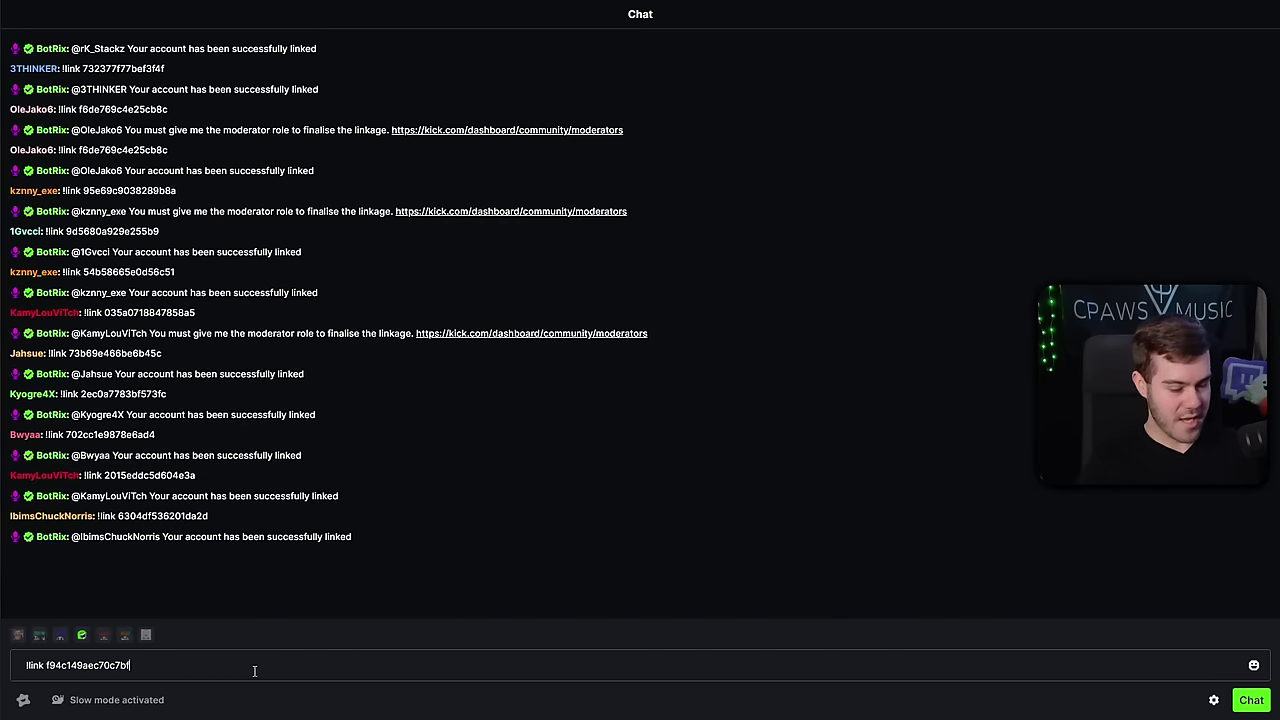
key(Return)
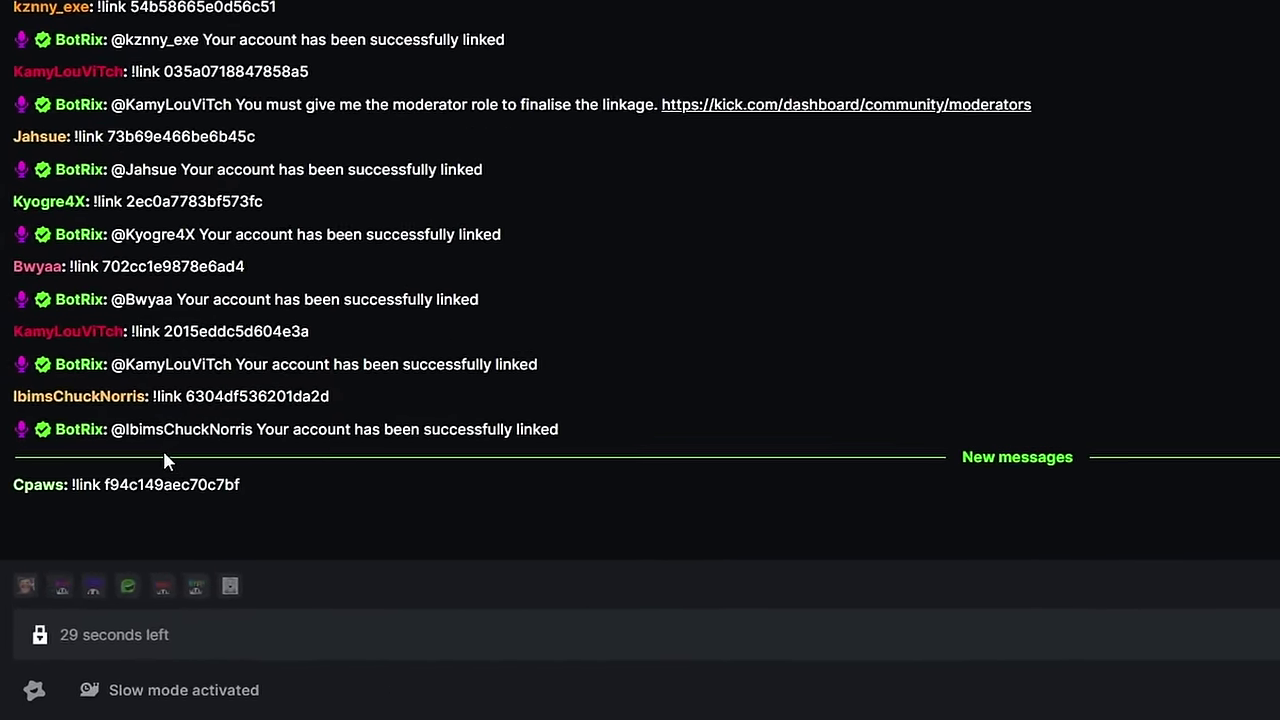
drag(186, 519, 627, 480)
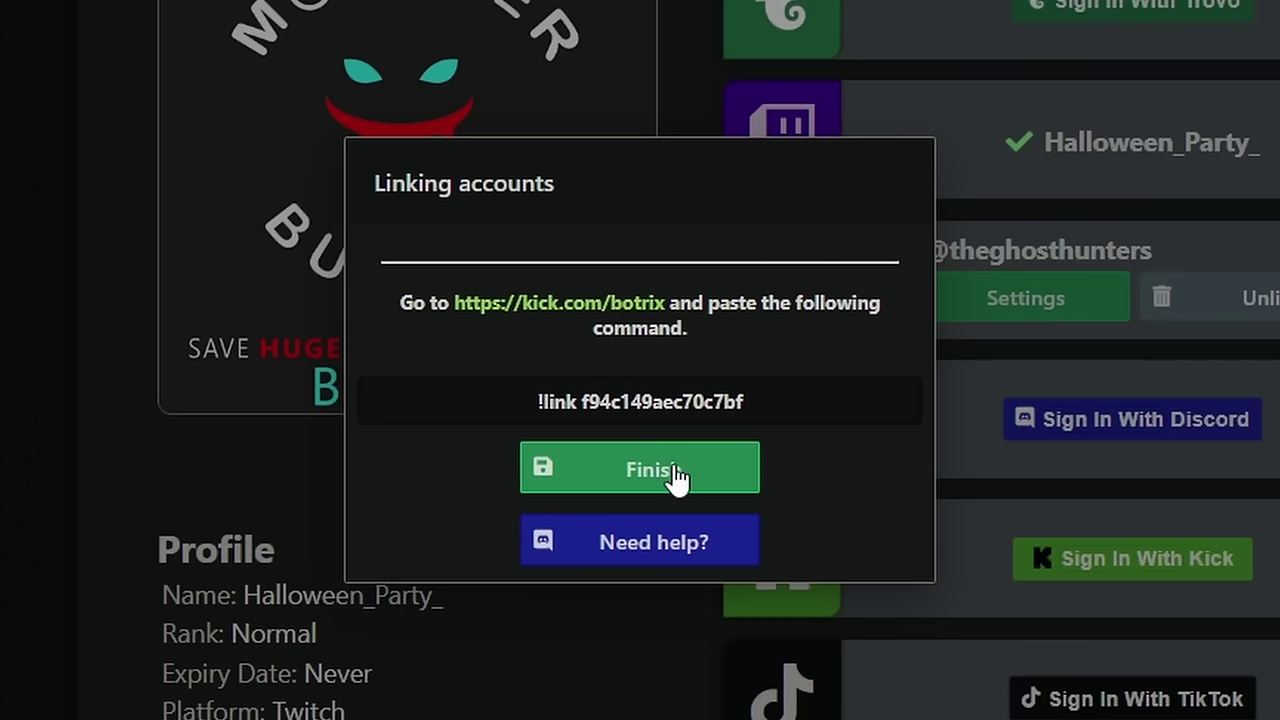
- Finish linking the Kick account in BotRix and switch the active platform to Kick
click(648, 483)
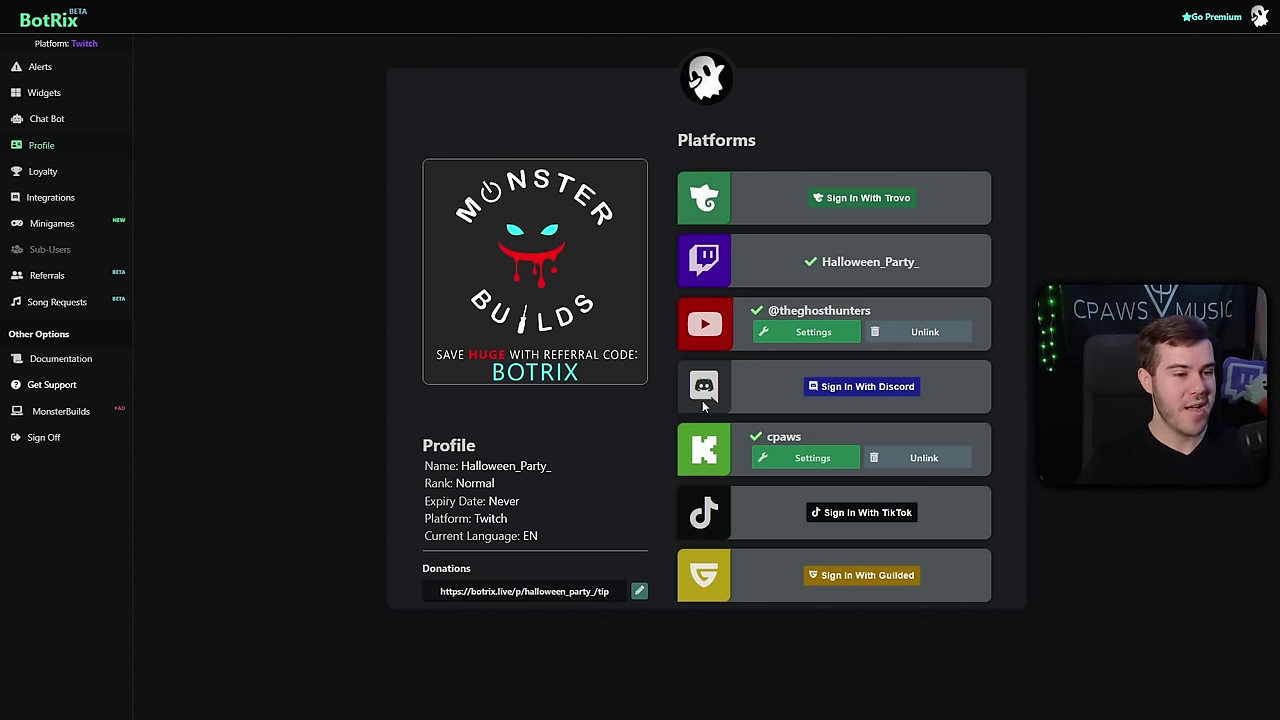
click(790, 463)
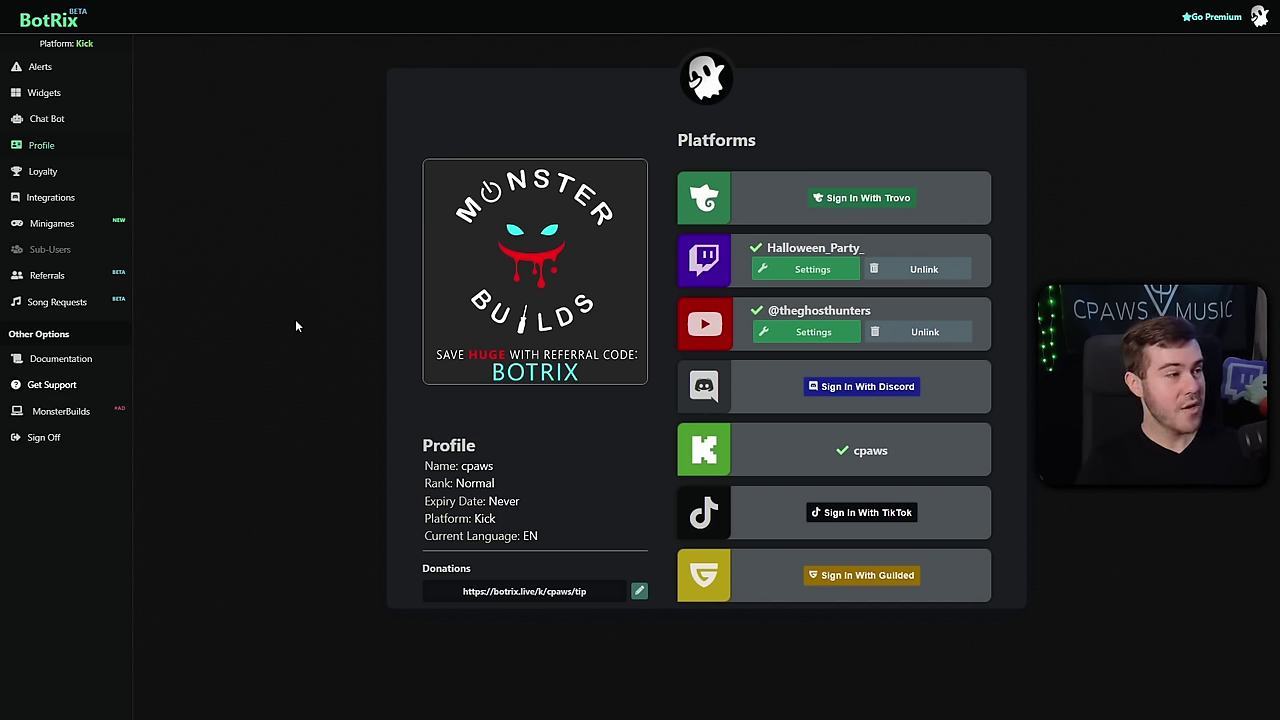
- In the BotRix widget gallery, open the chat widget's settings and choose the Transparent design
click(83, 103)
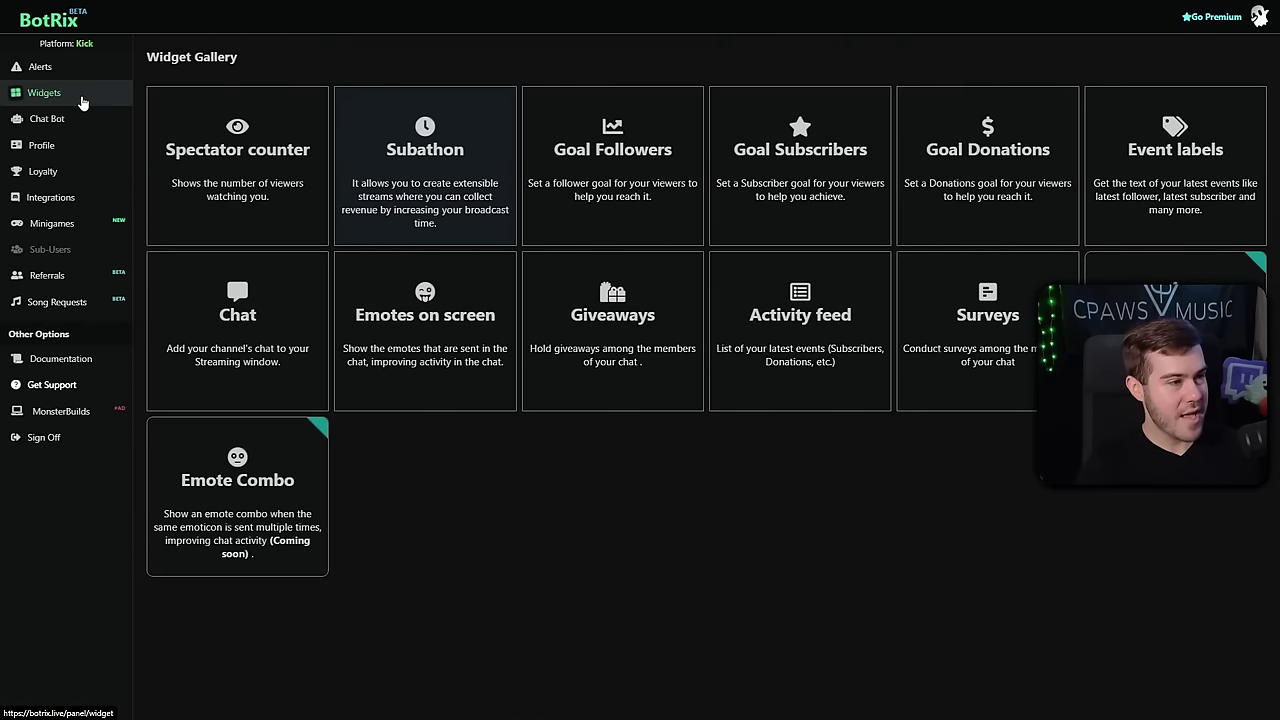
click(270, 338)
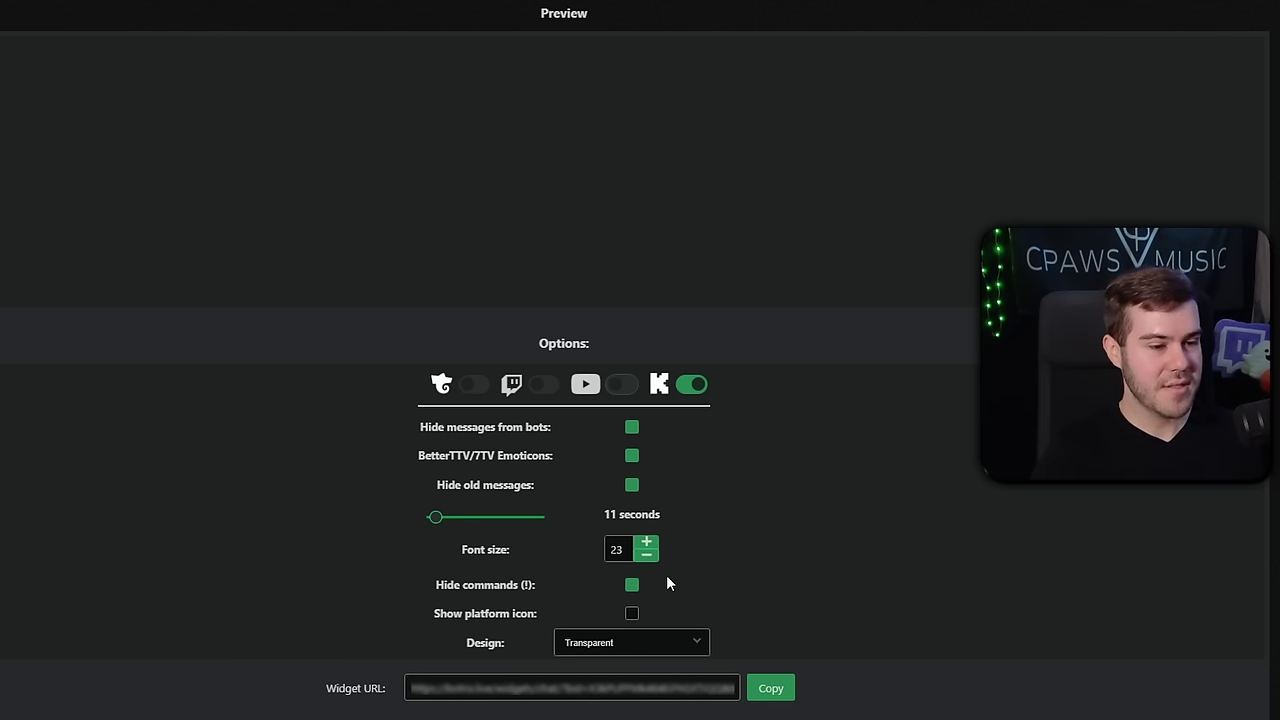
click(640, 645)
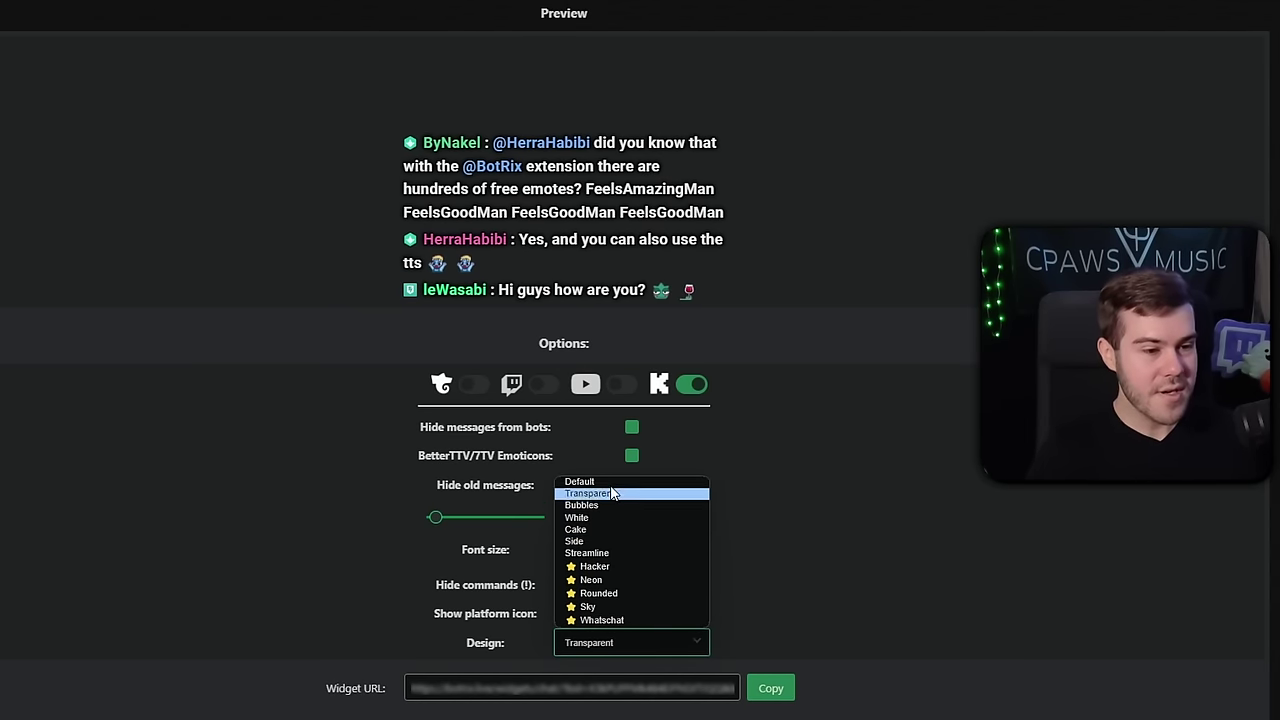
click(808, 529)
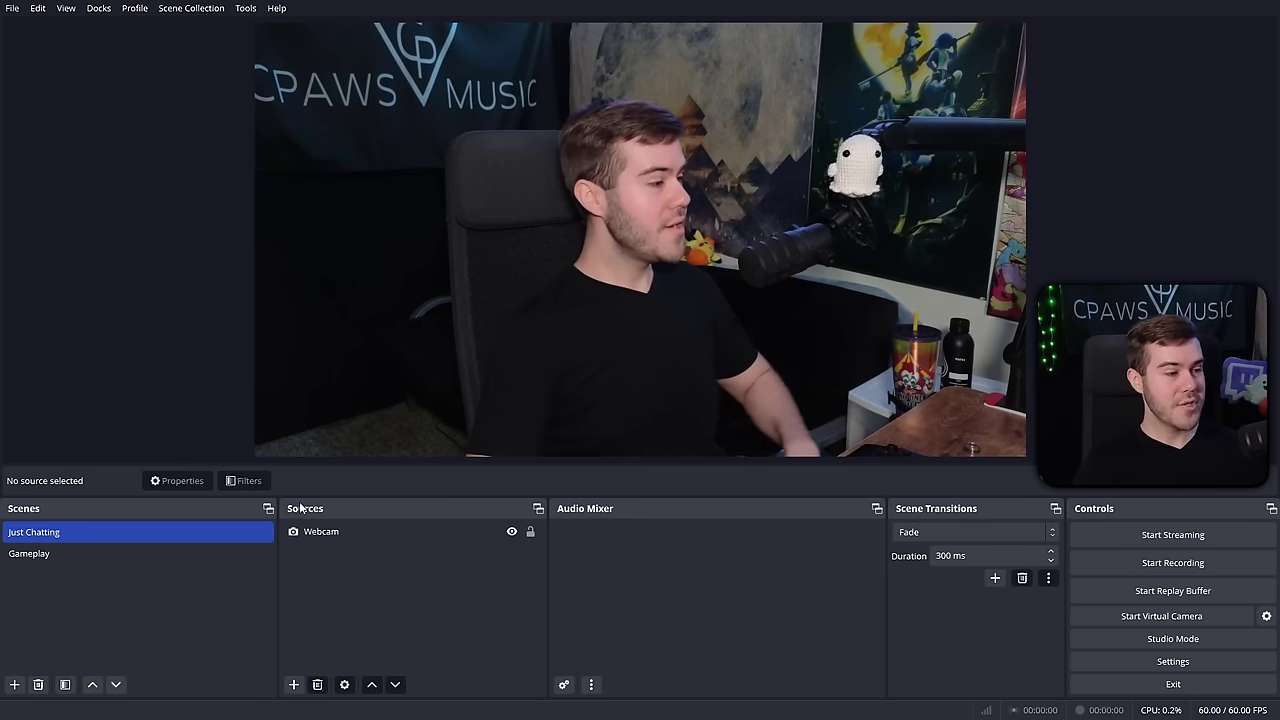
- Add a browser source named 'Chat' whose URL is the pasted BotRix chat widget link
click(295, 685)
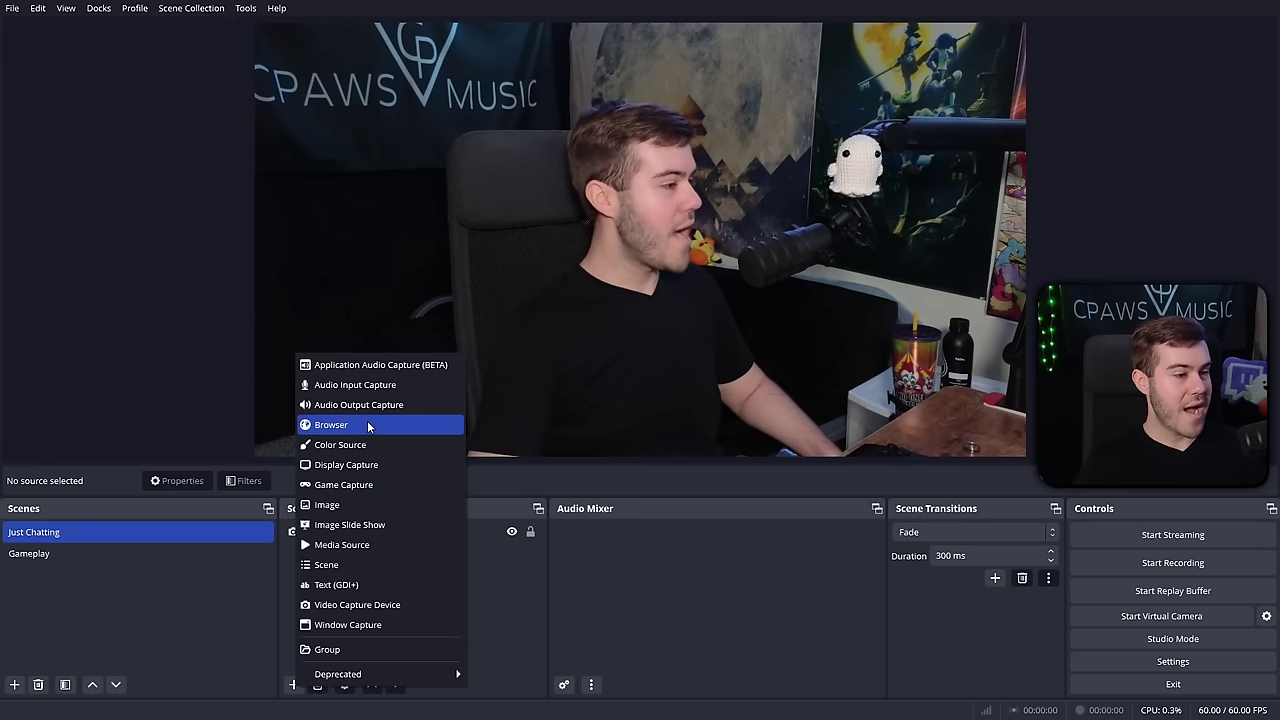
click(331, 424)
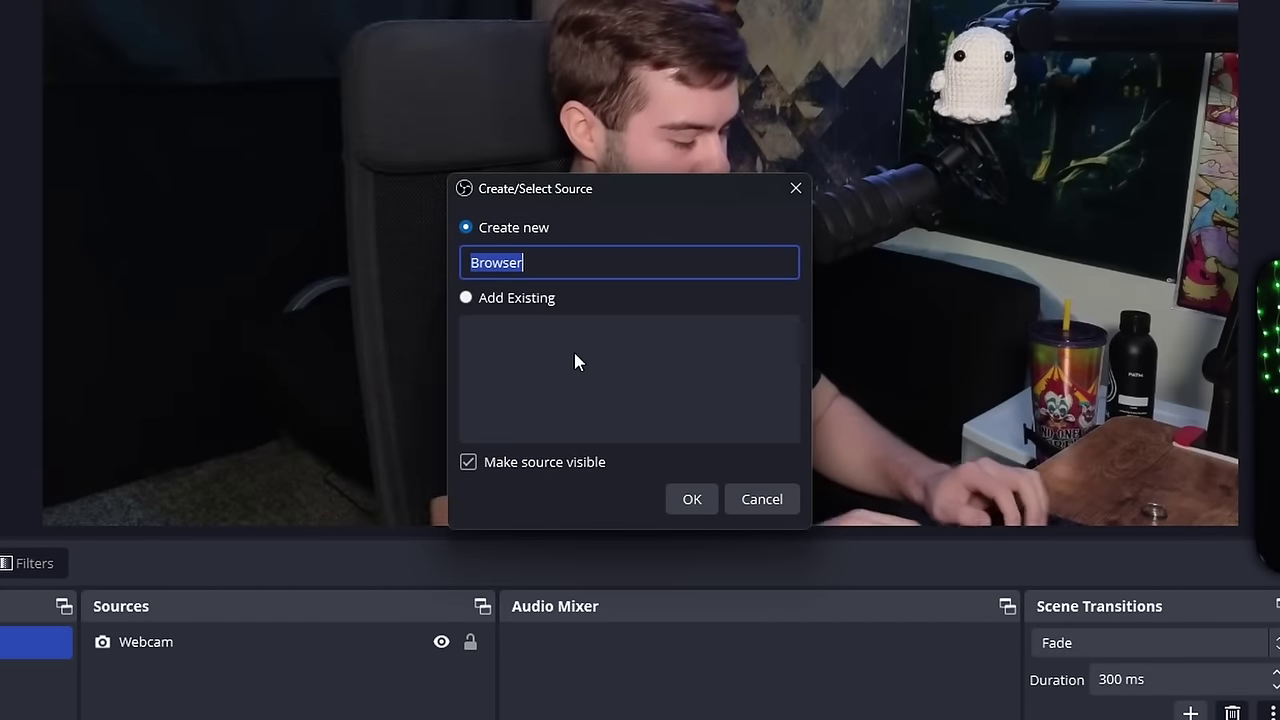
text(Chat)
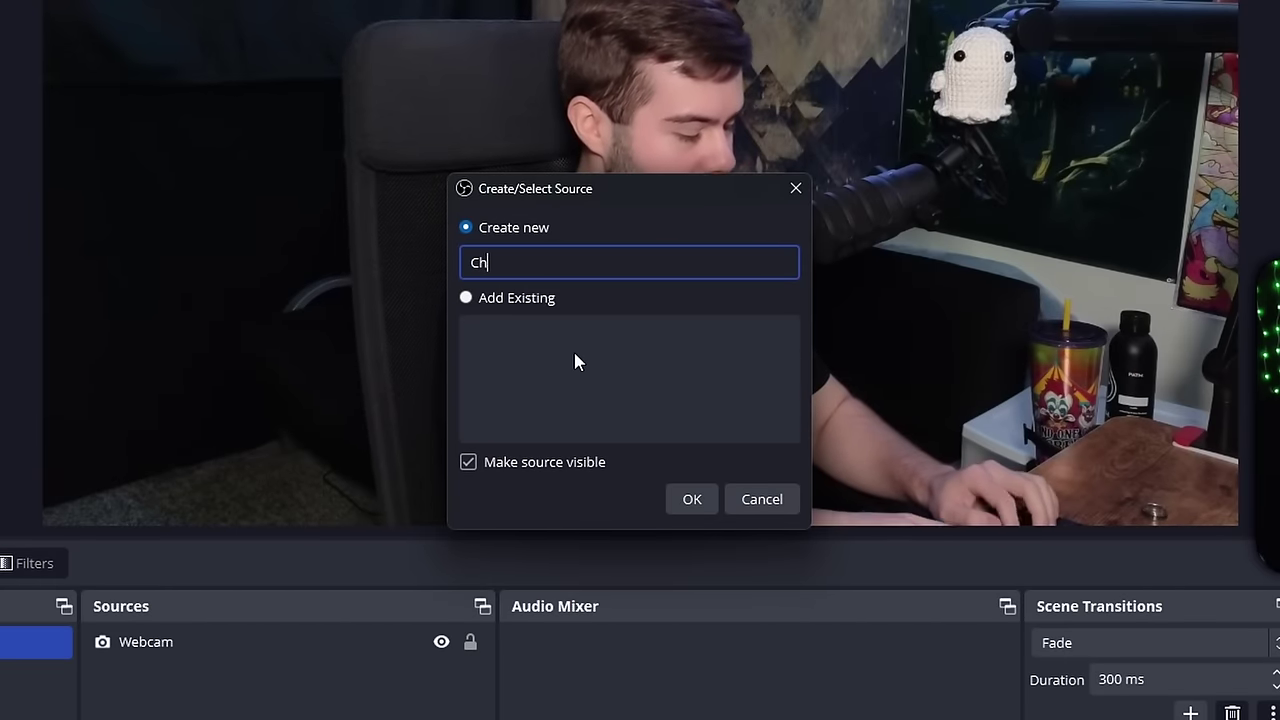
click(691, 499)
triple_click(594, 405)
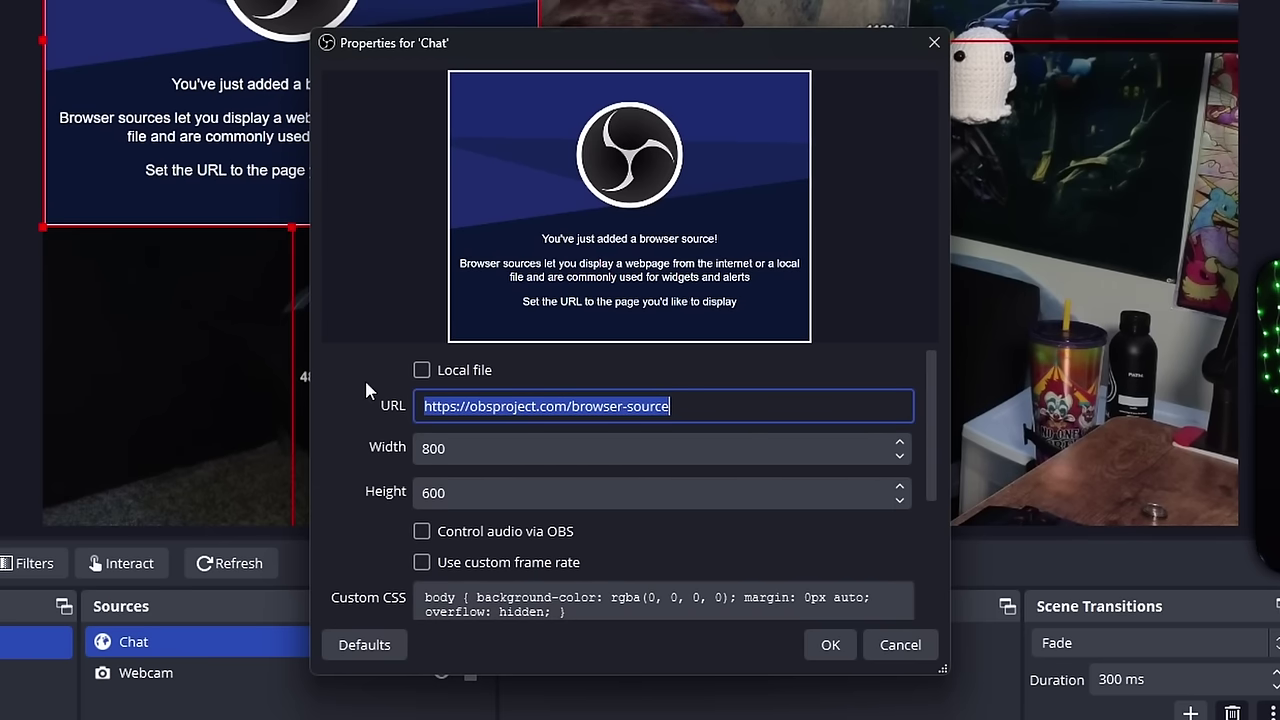
key(ctrl+v)
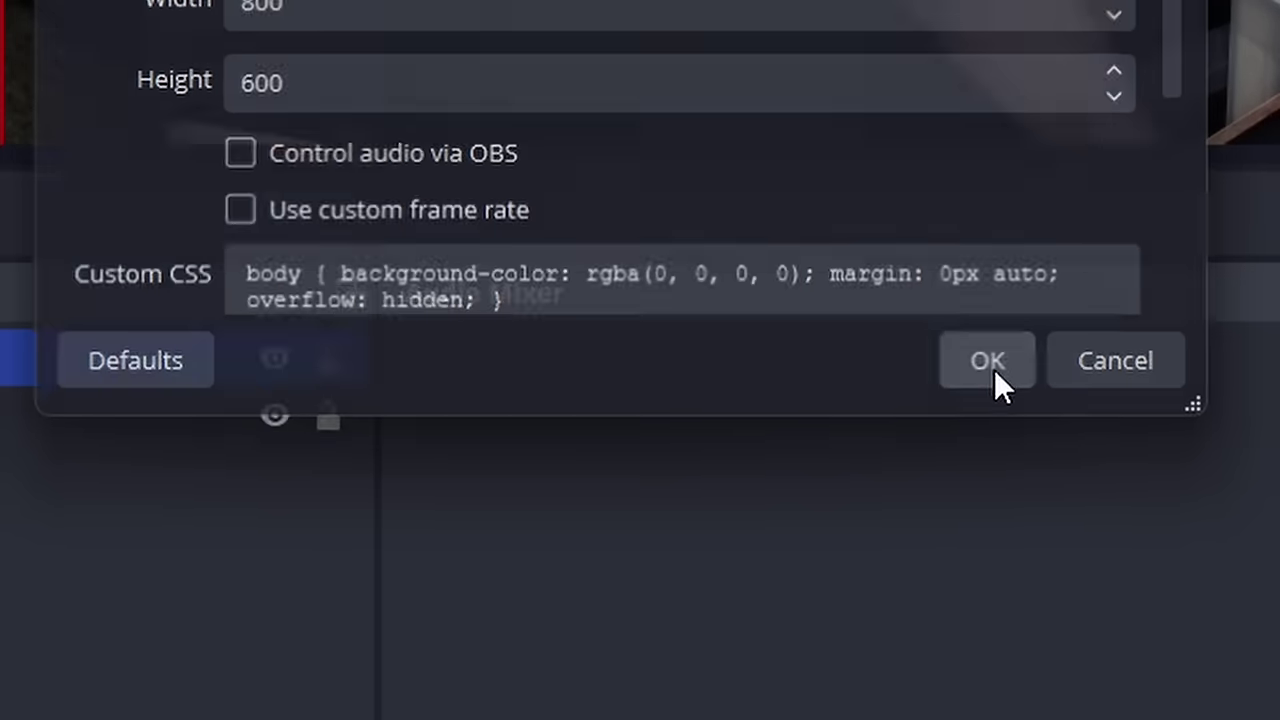
click(830, 644)
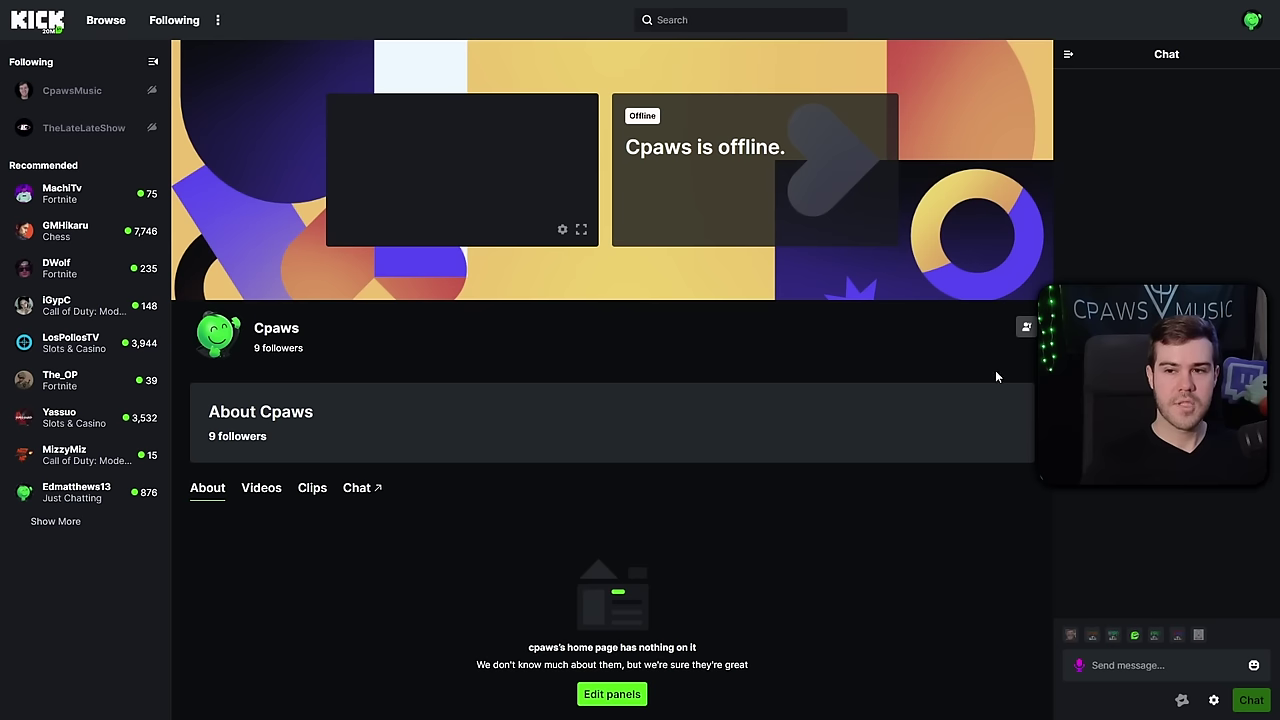
- Send a test message in the Kick channel chat, then drag the Chat overlay into position
click(1253, 22)
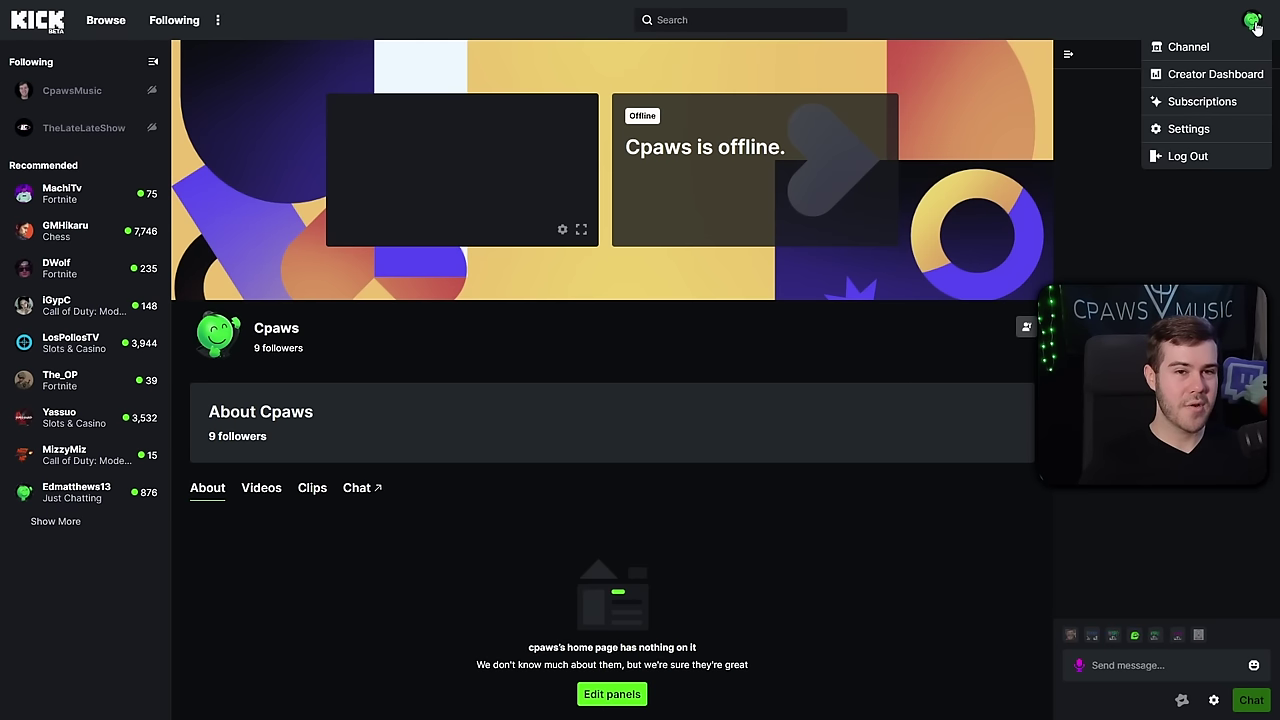
click(1208, 48)
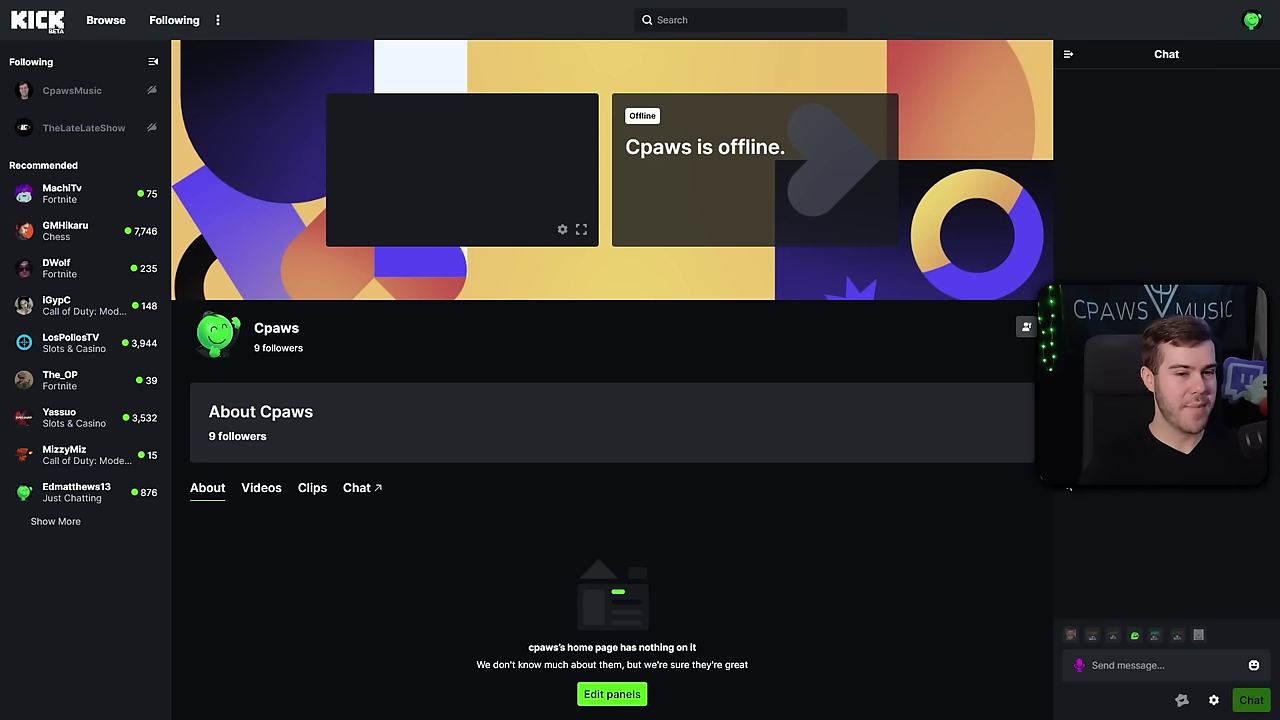
click(1157, 669)
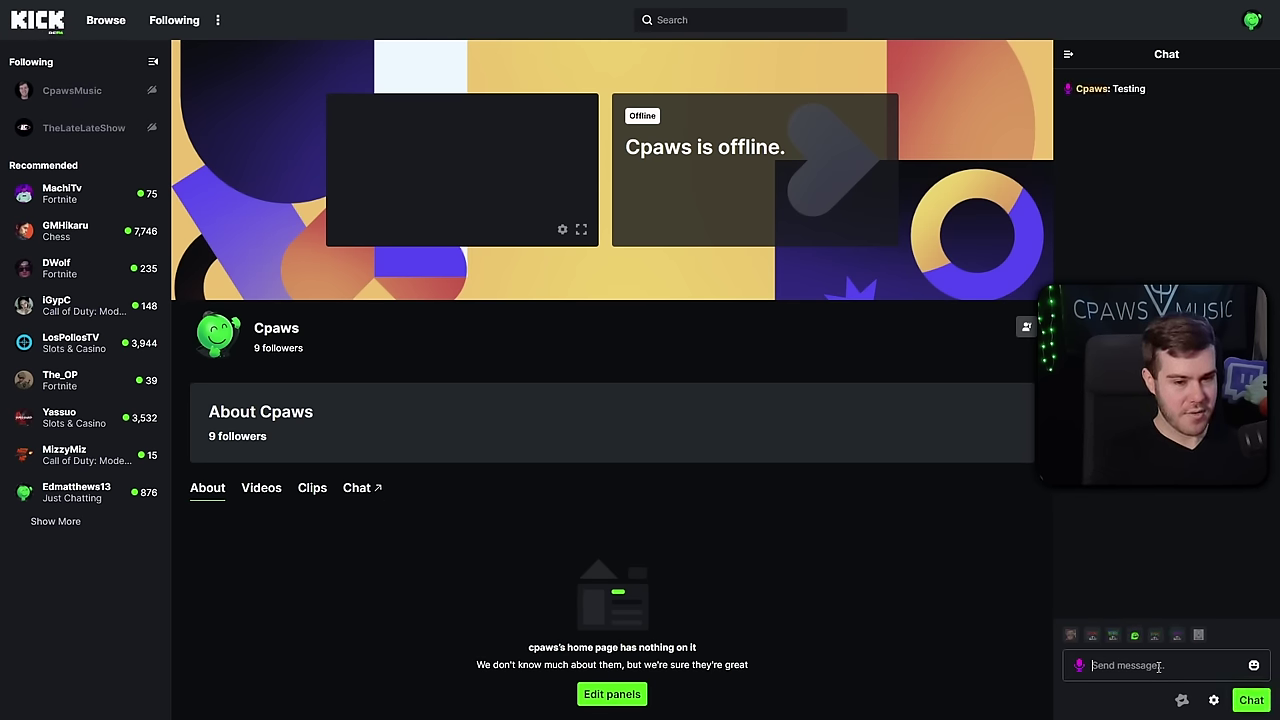
text(g)
key(Return)
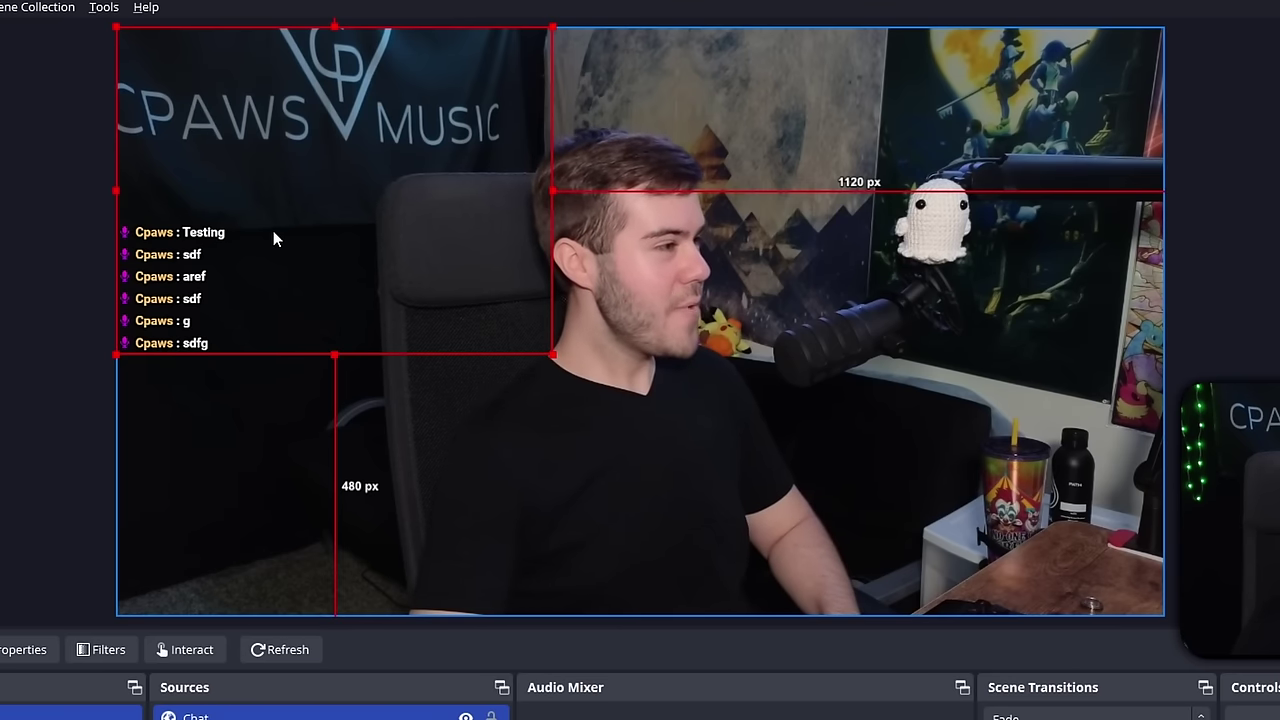
drag(277, 237, 388, 323)
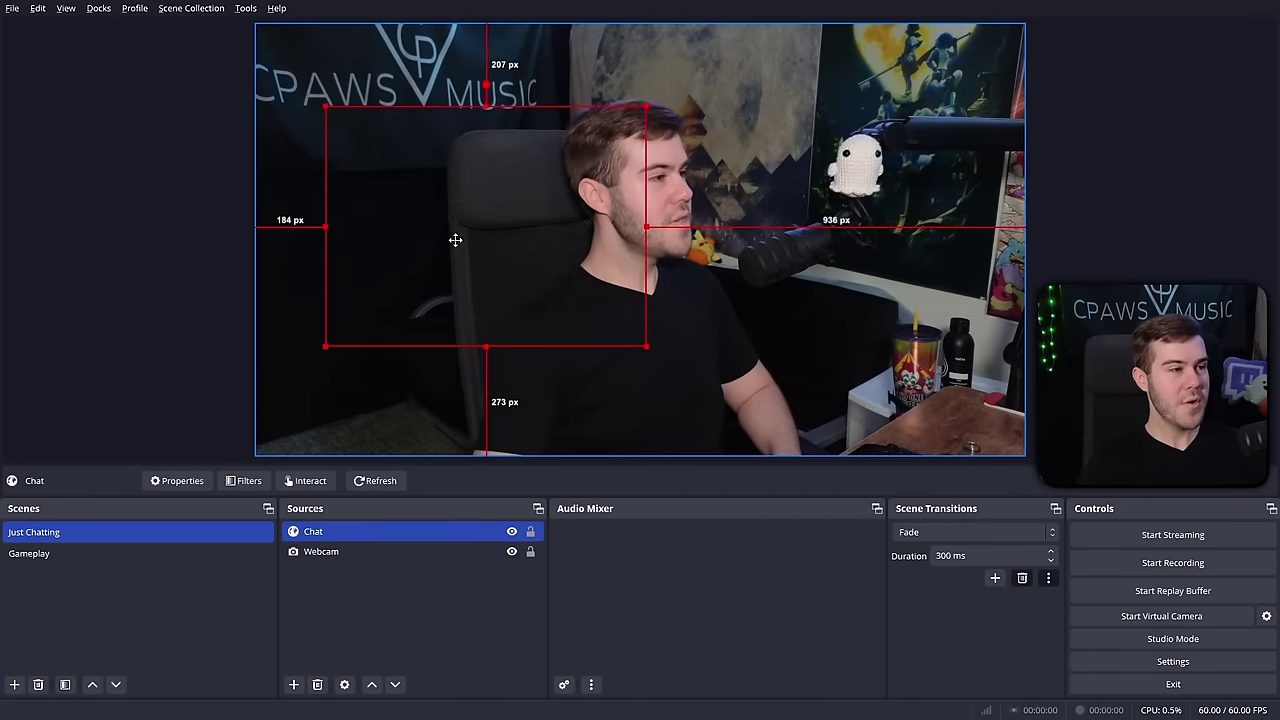
drag(455, 240, 403, 236)
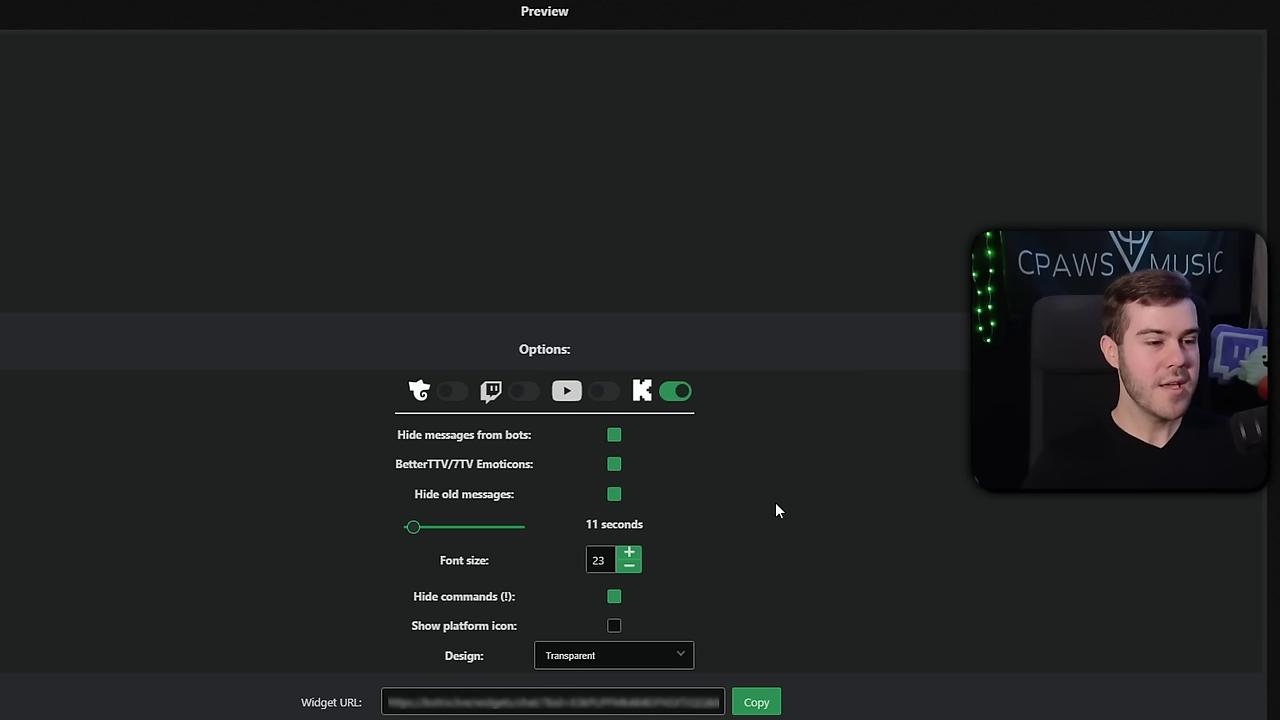
- Untick Hide old messages on the chat widget and copy its widget URL
click(614, 495)
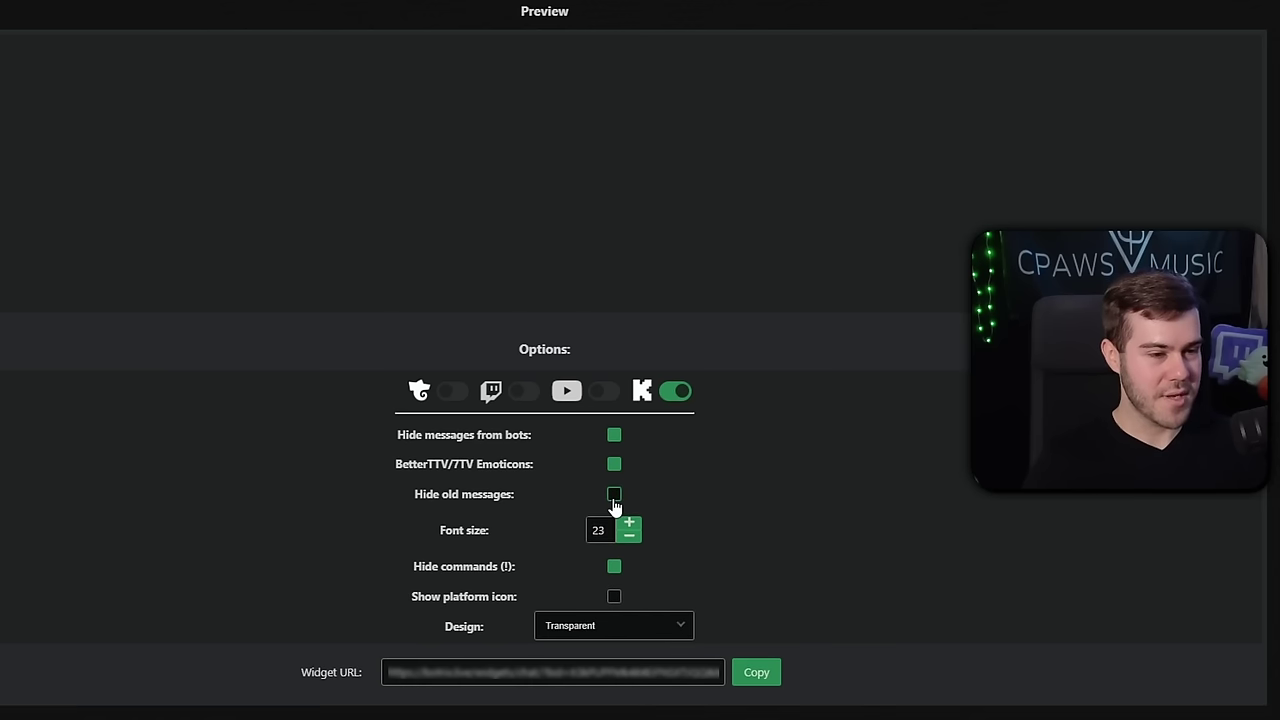
click(765, 677)
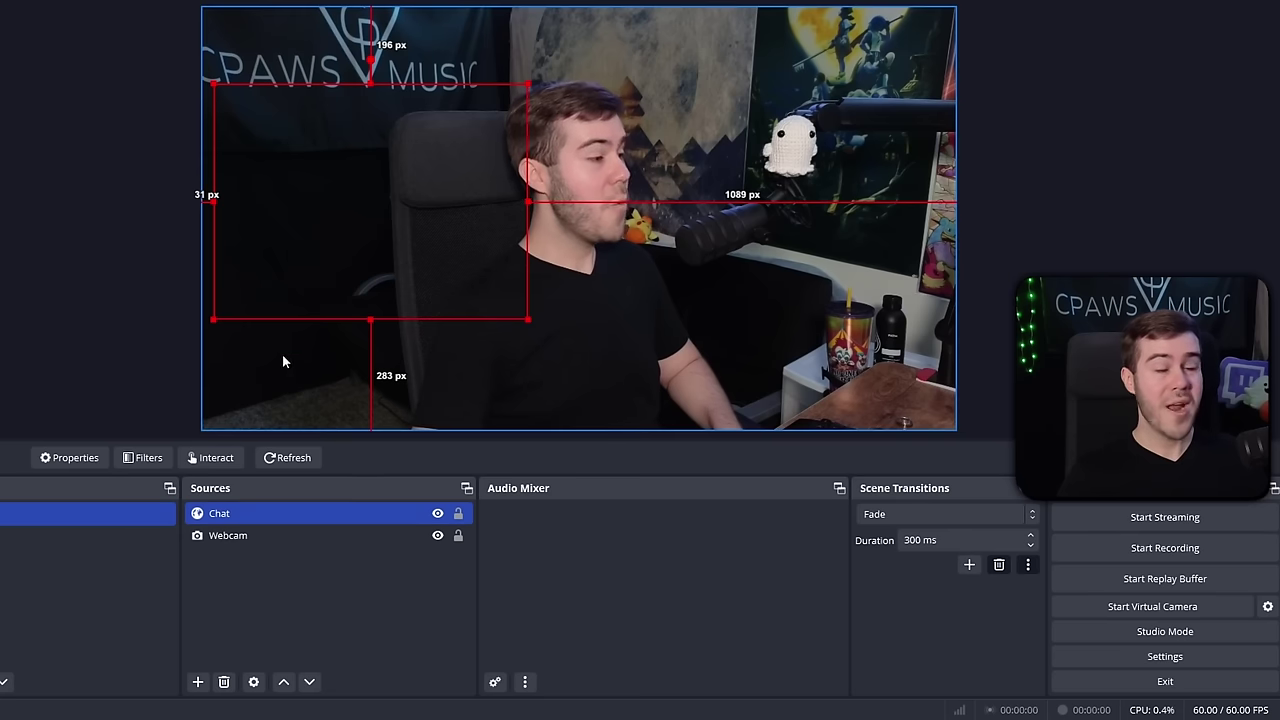
- Put the newly copied widget URL into the Chat source's properties and confirm
double_click(278, 514)
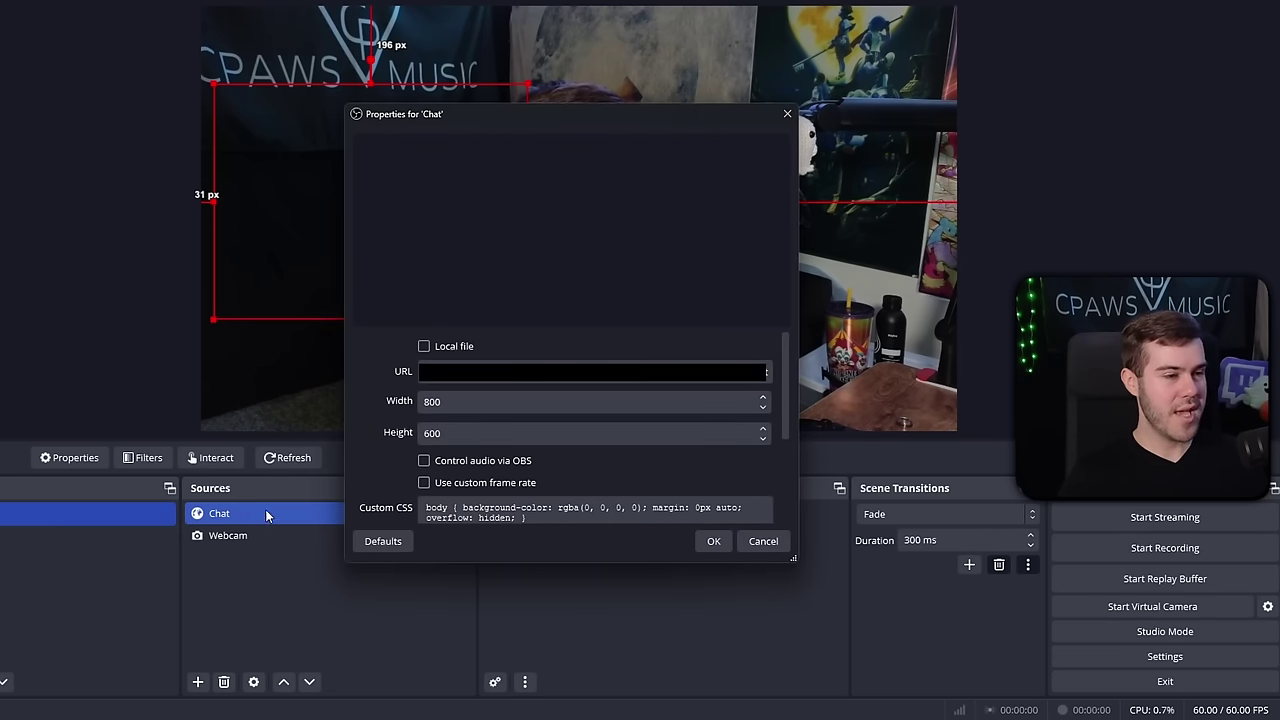
click(590, 371)
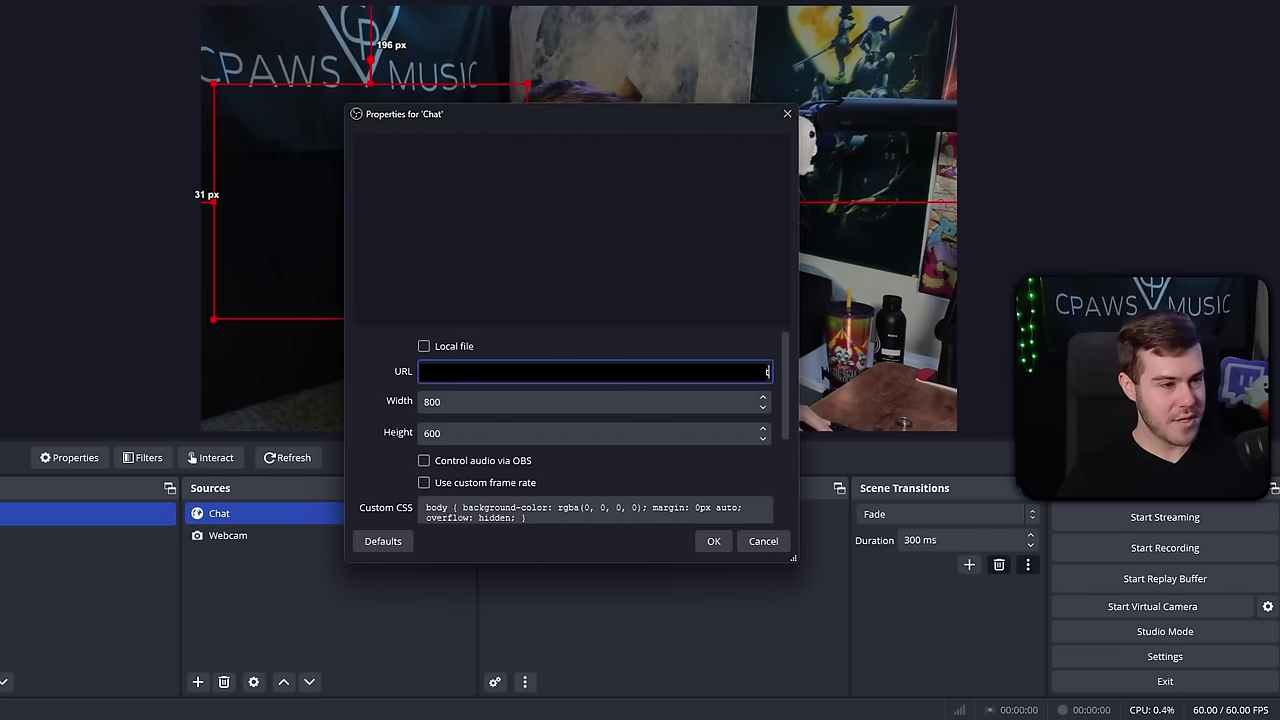
click(714, 541)
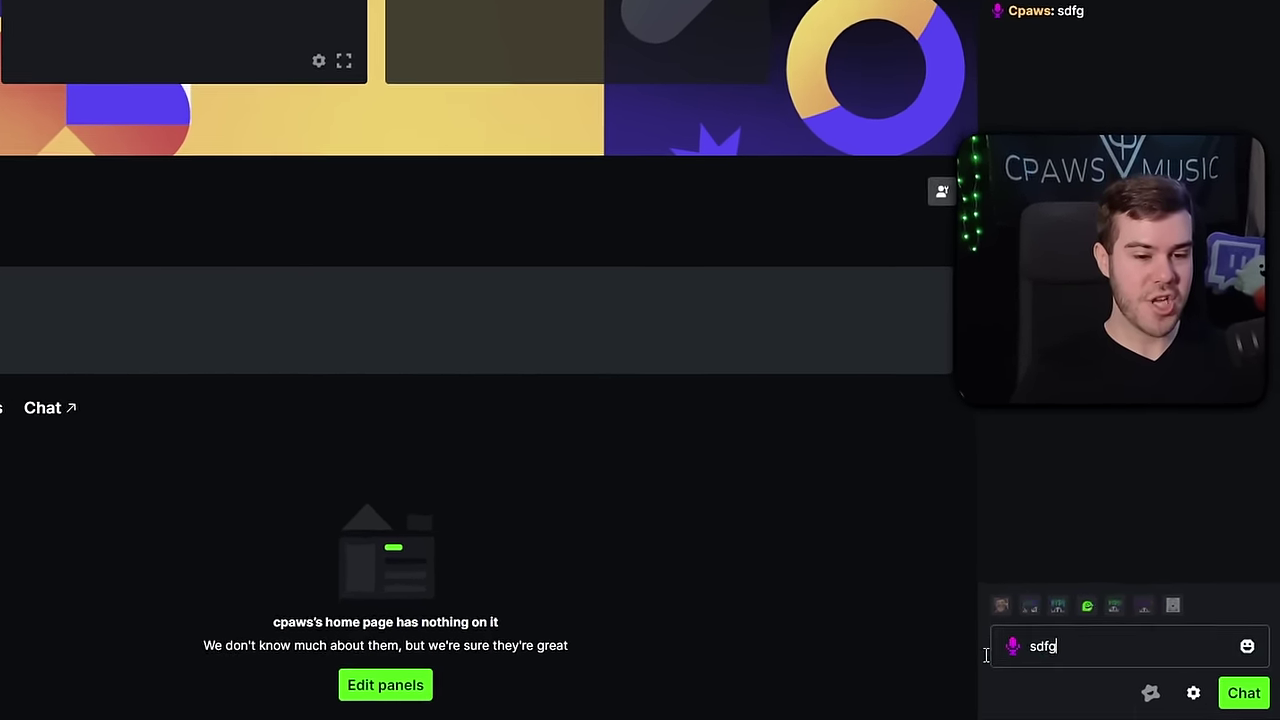
- Delete the leftover chat draft, pop out the Kick chat, and select the chatroom's web address
key(ctrl+a)
key(BackSpace)
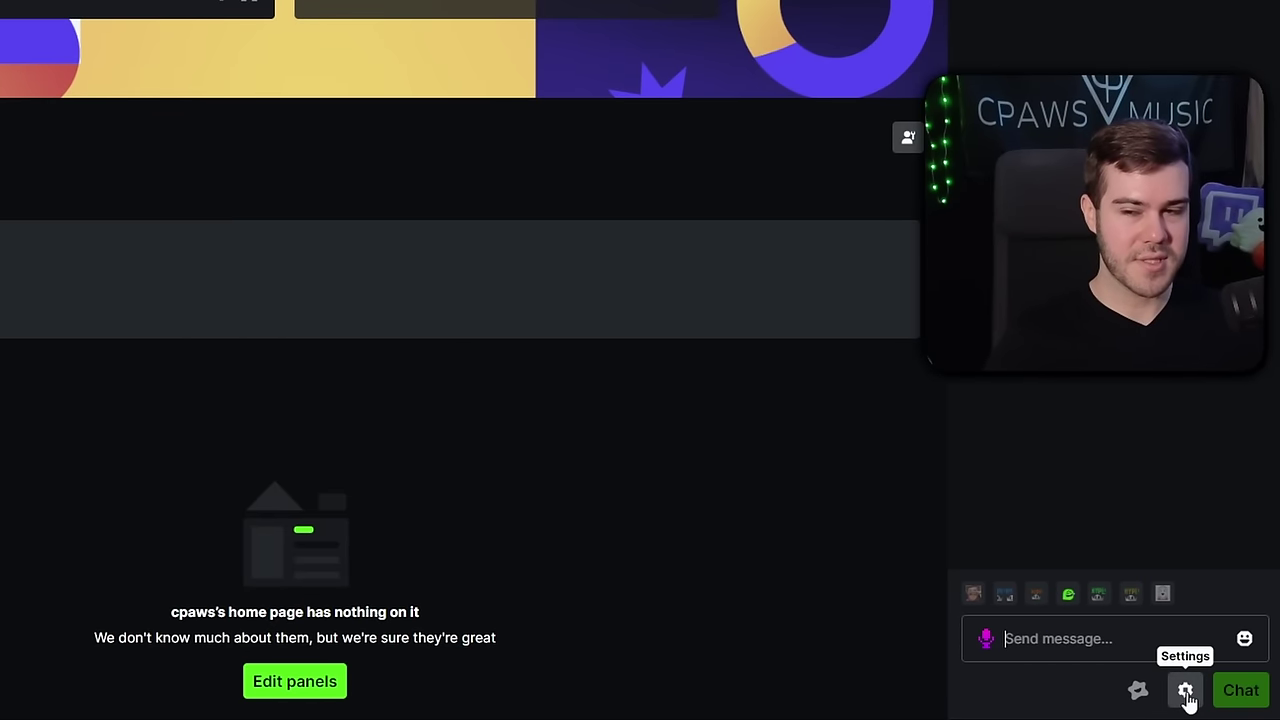
click(1186, 692)
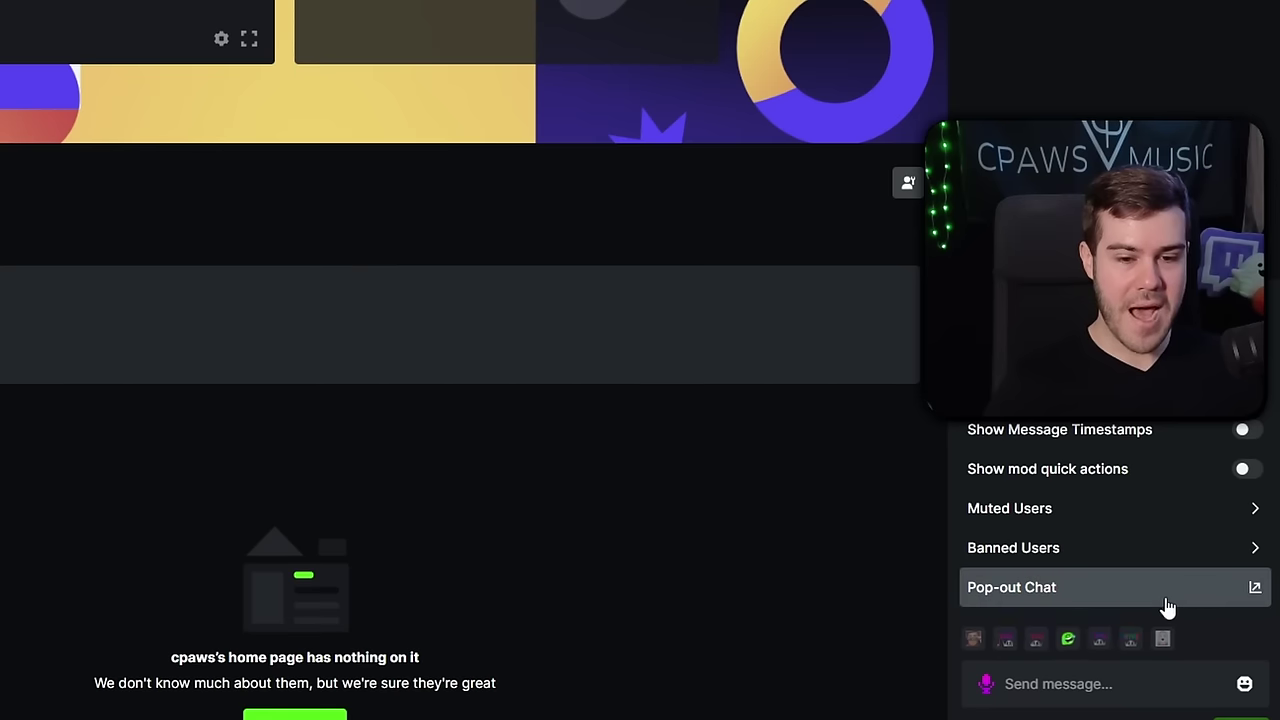
click(1119, 589)
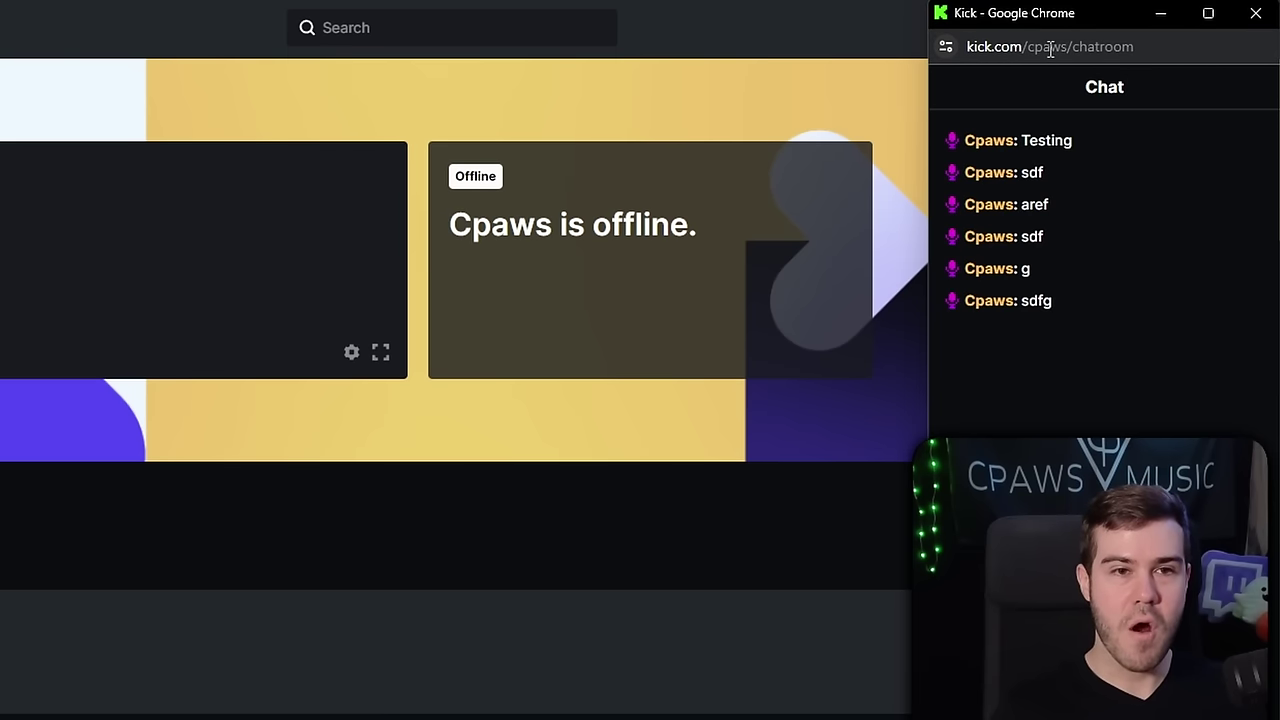
click(1048, 48)
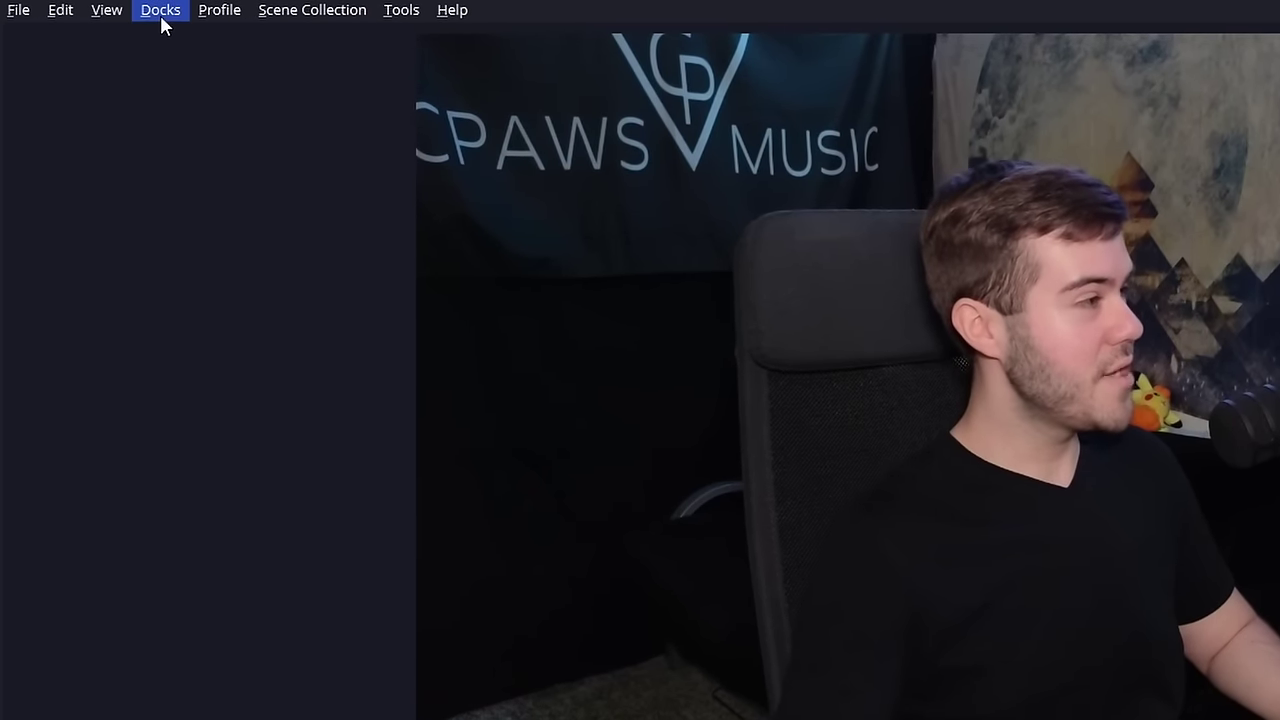
- Create a custom browser dock named 'Kick Chat' using the pasted chatroom URL
click(153, 14)
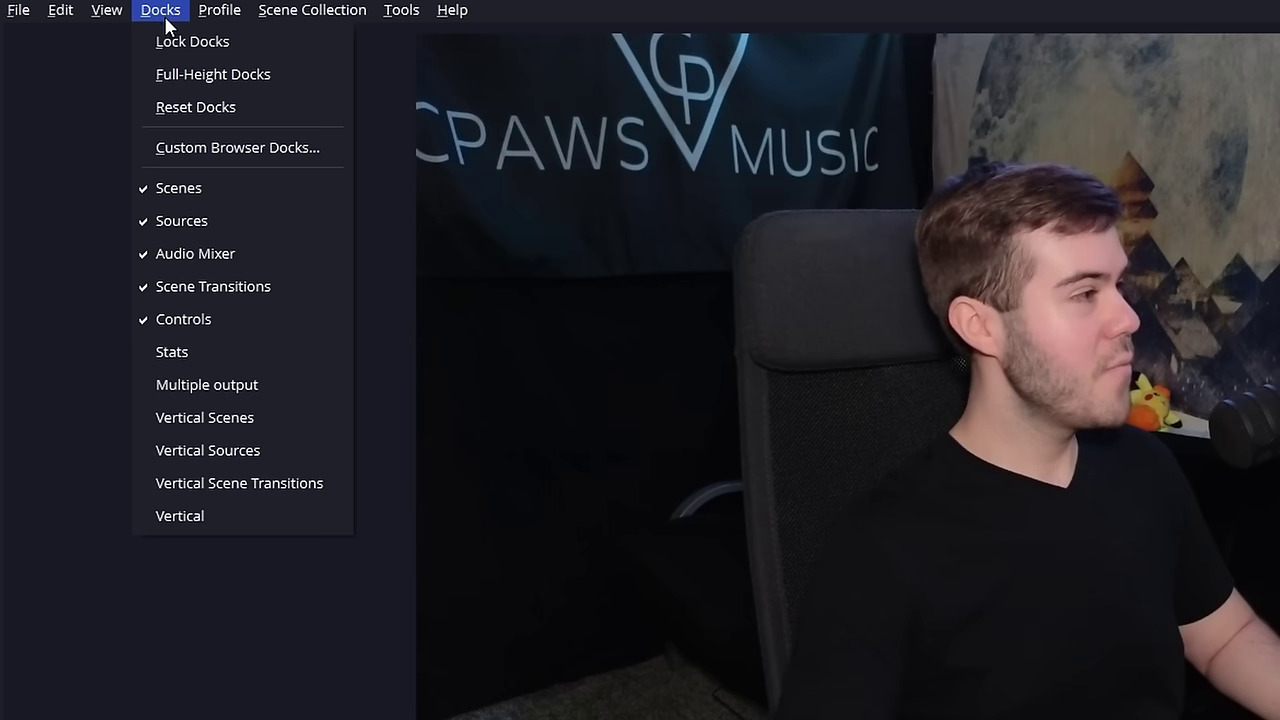
click(250, 150)
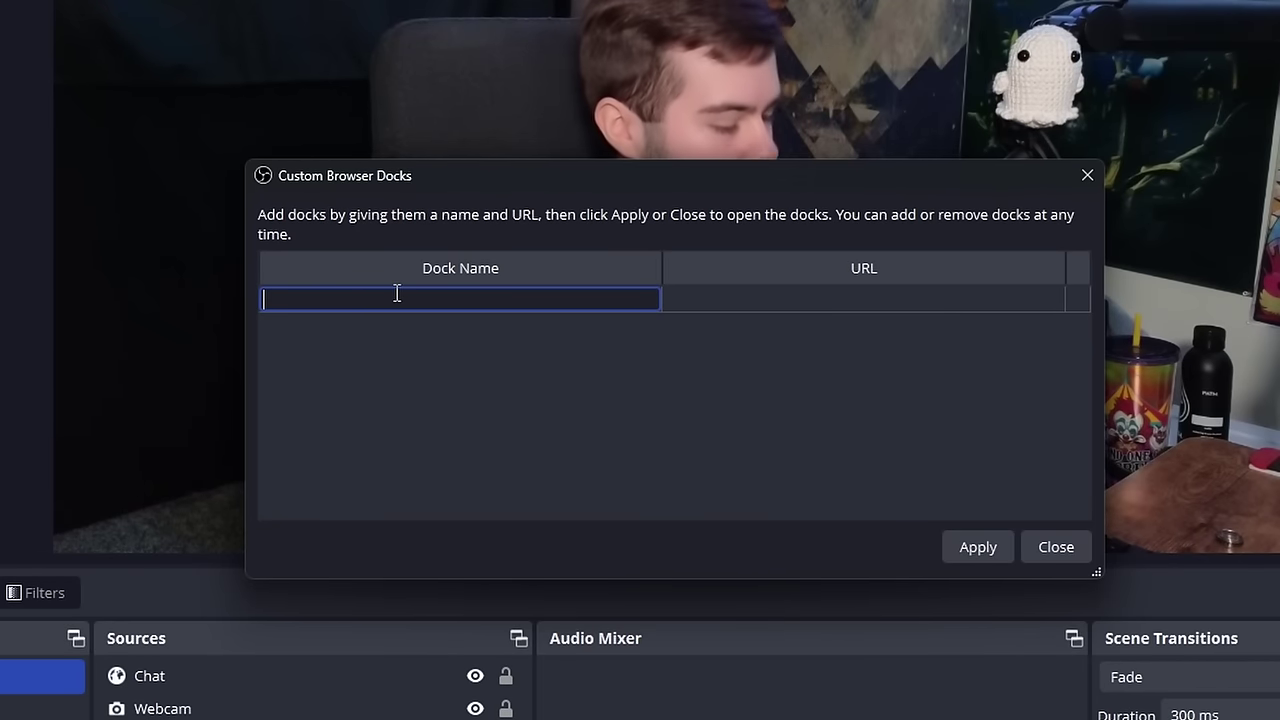
text(Kick Chat)
click(792, 296)
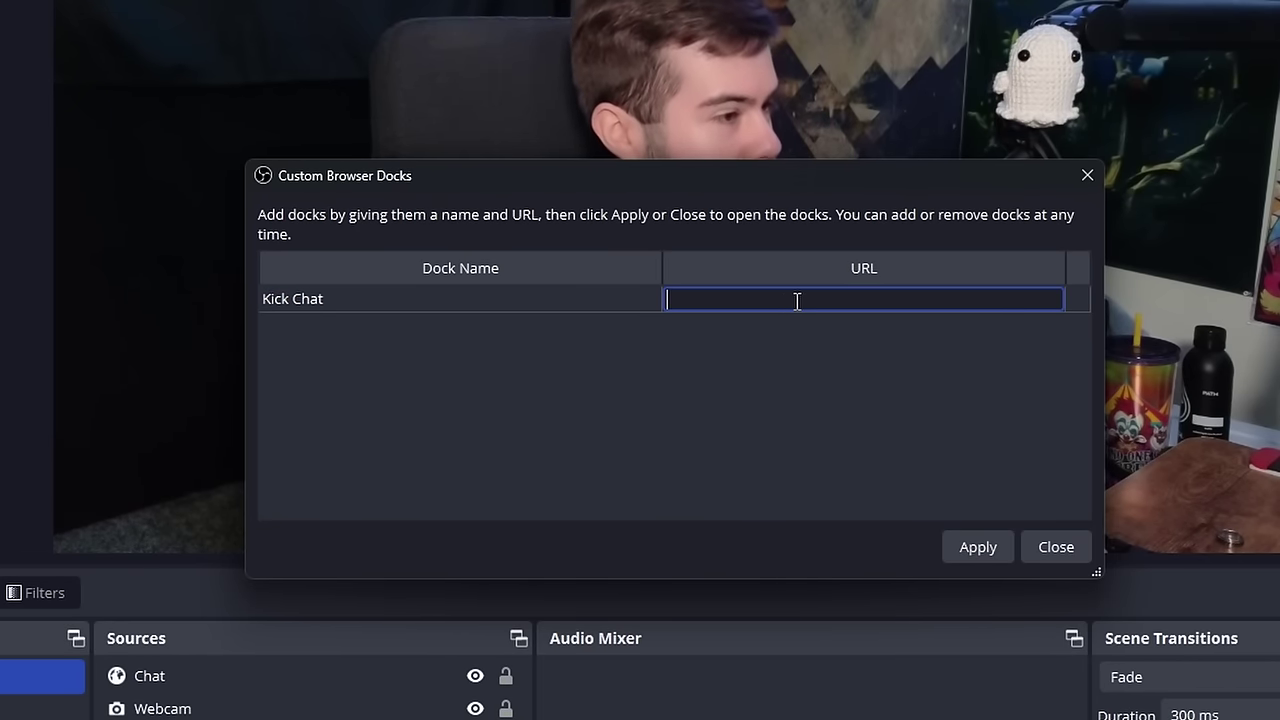
key(ctrl+v)
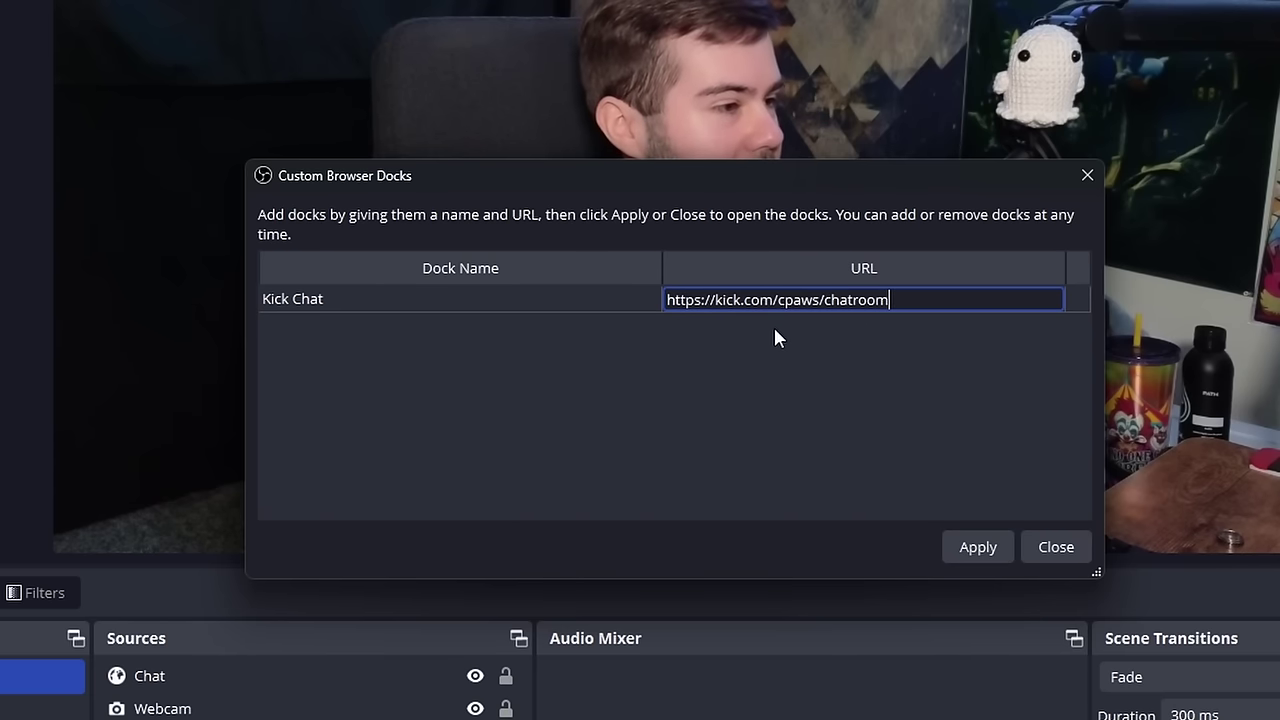
click(980, 549)
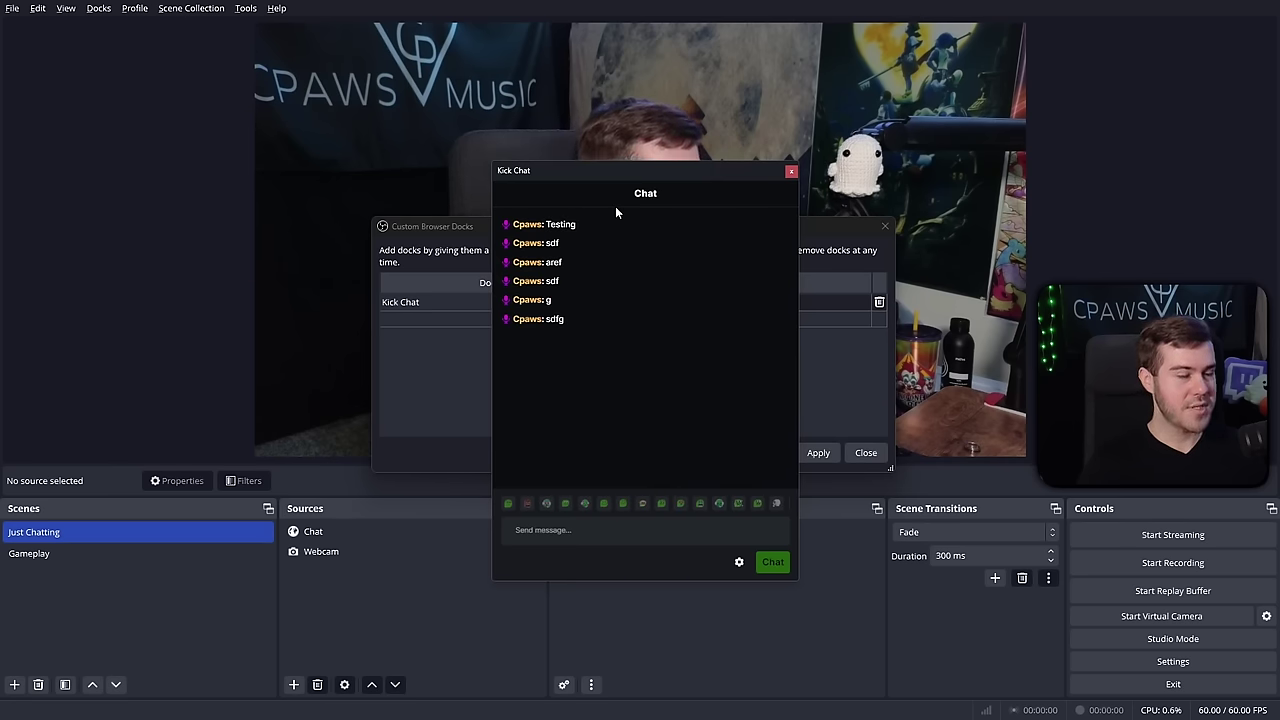
- Drag the Kick Chat panel into the main OBS window's dock area
drag(646, 175, 45, 138)
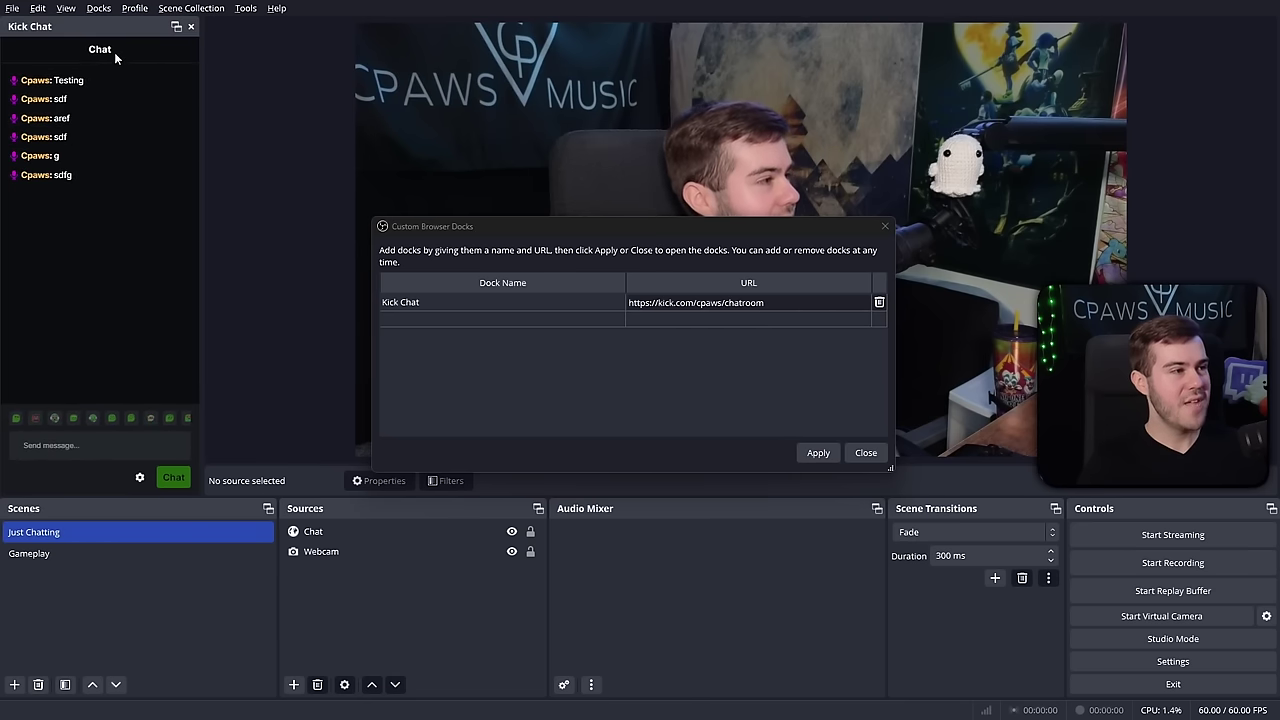
drag(113, 29, 346, 131)
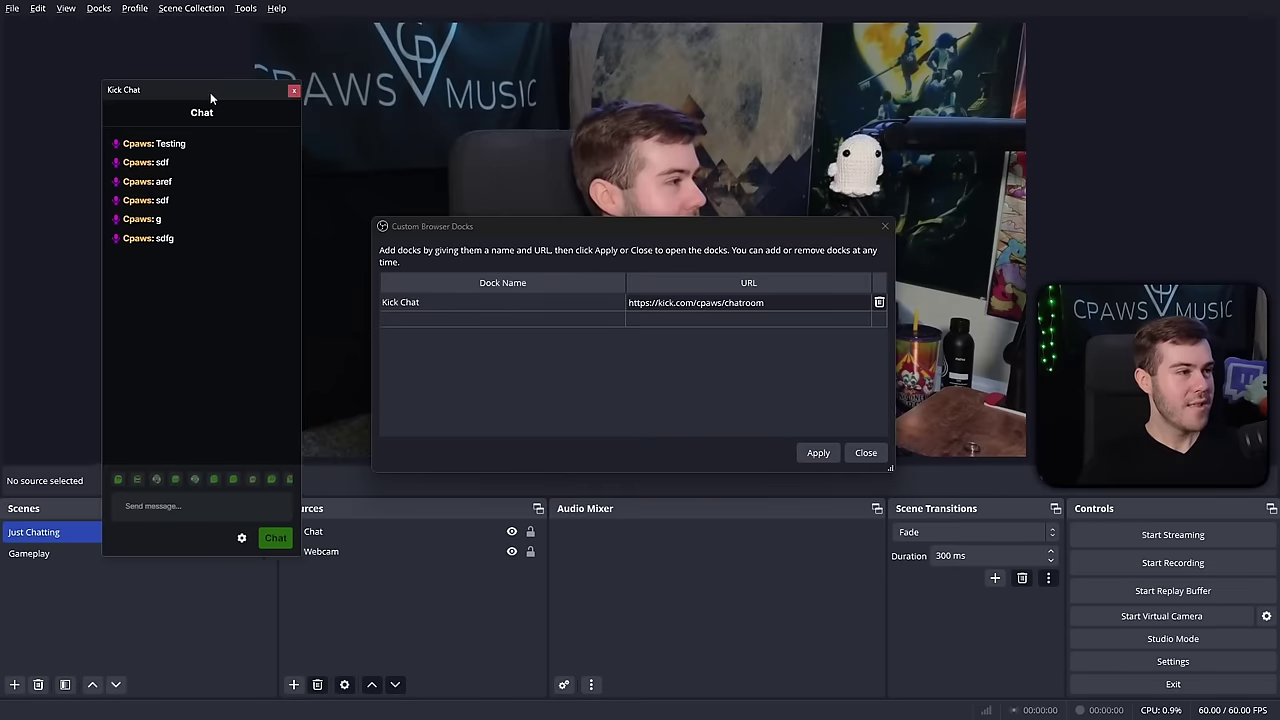
drag(213, 92, 110, 73)
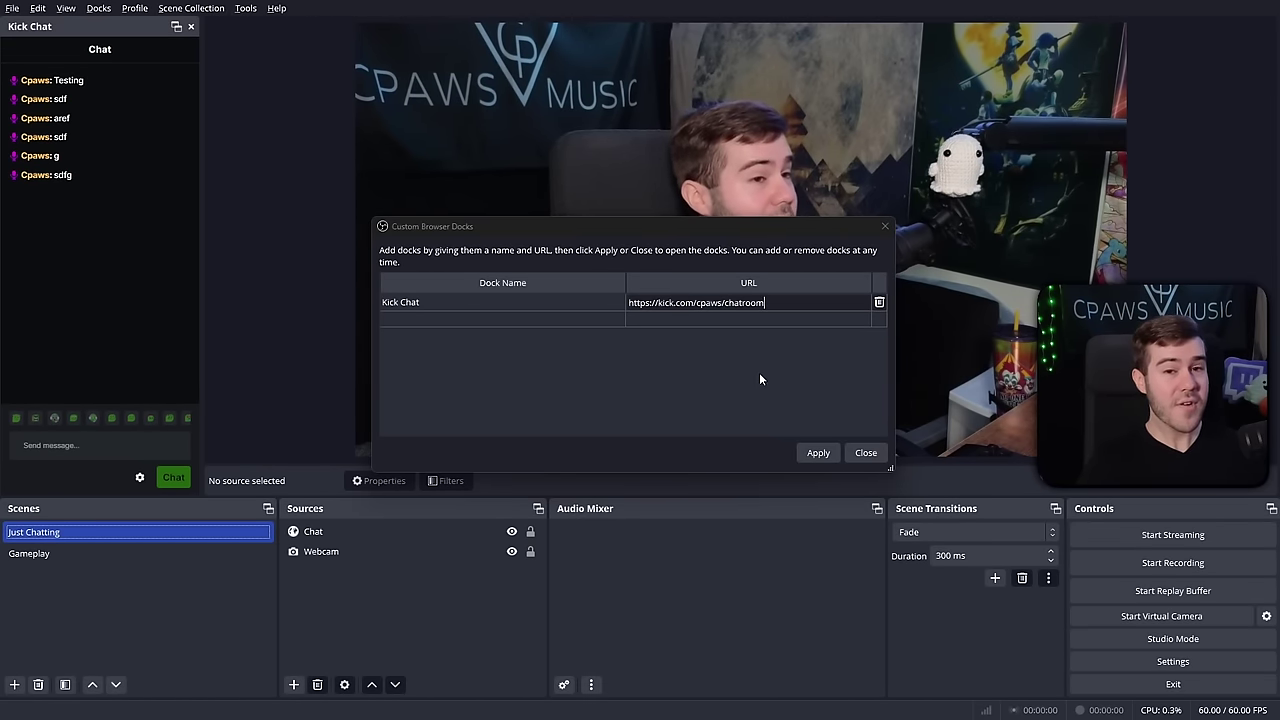
click(63, 447)
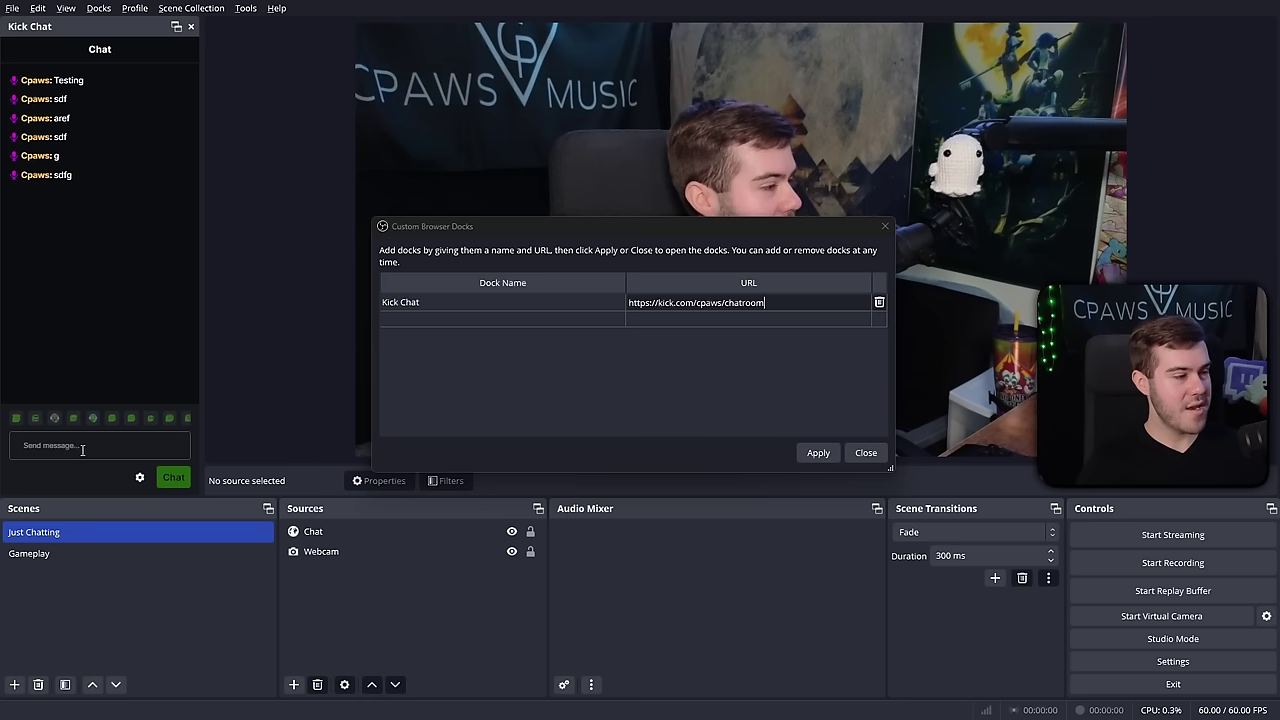
- Send 'asdf' from the Kick Chat dock and make the dock's chat text smaller
text(asdf)
key(Return)
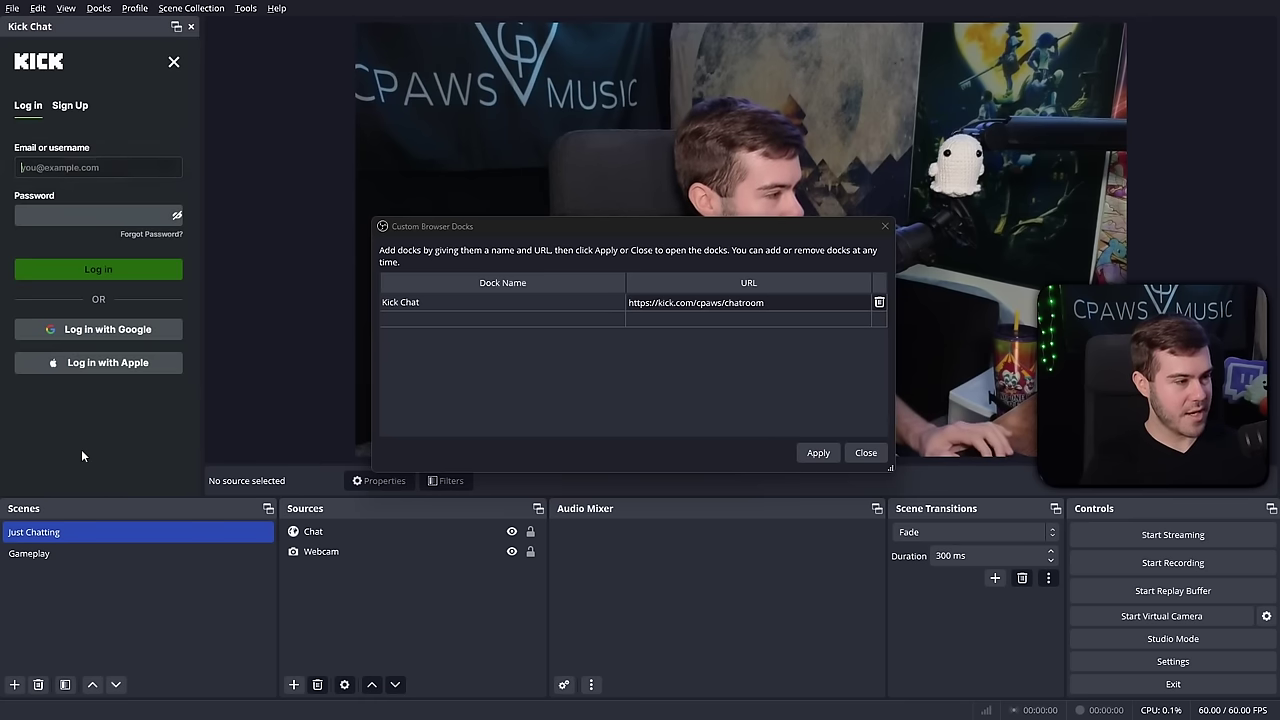
click(101, 170)
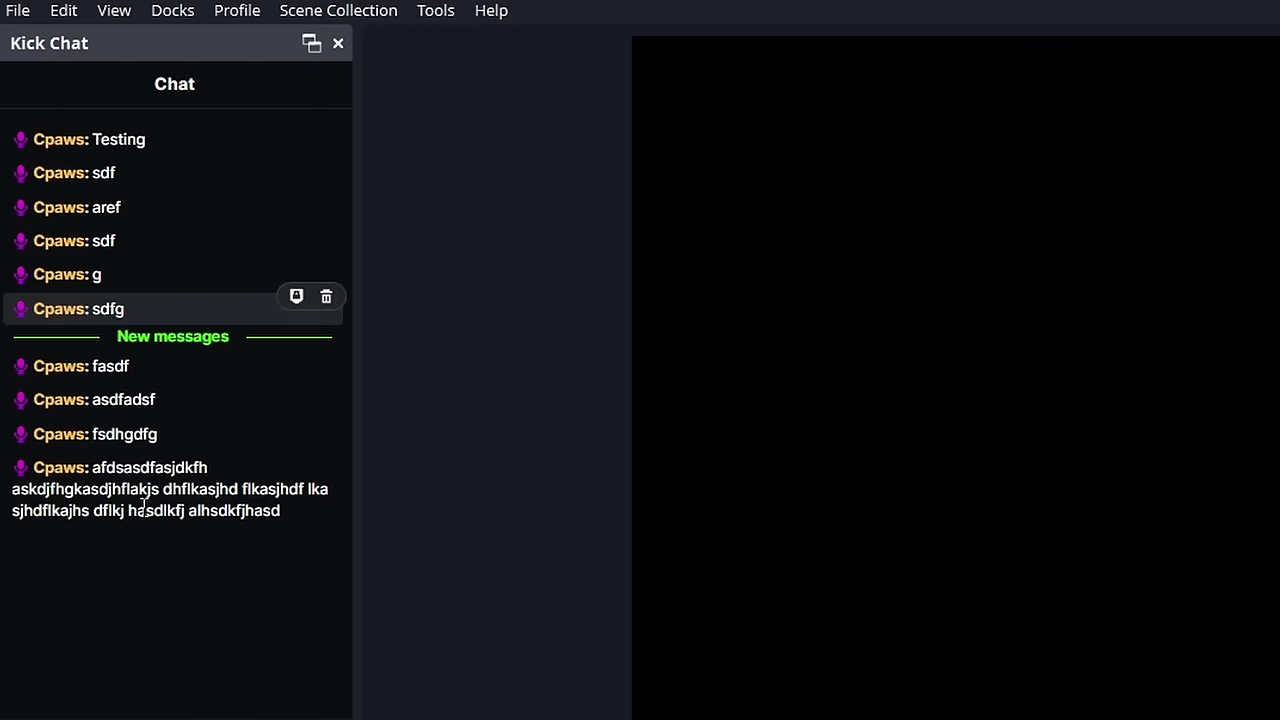
right_click(188, 307)
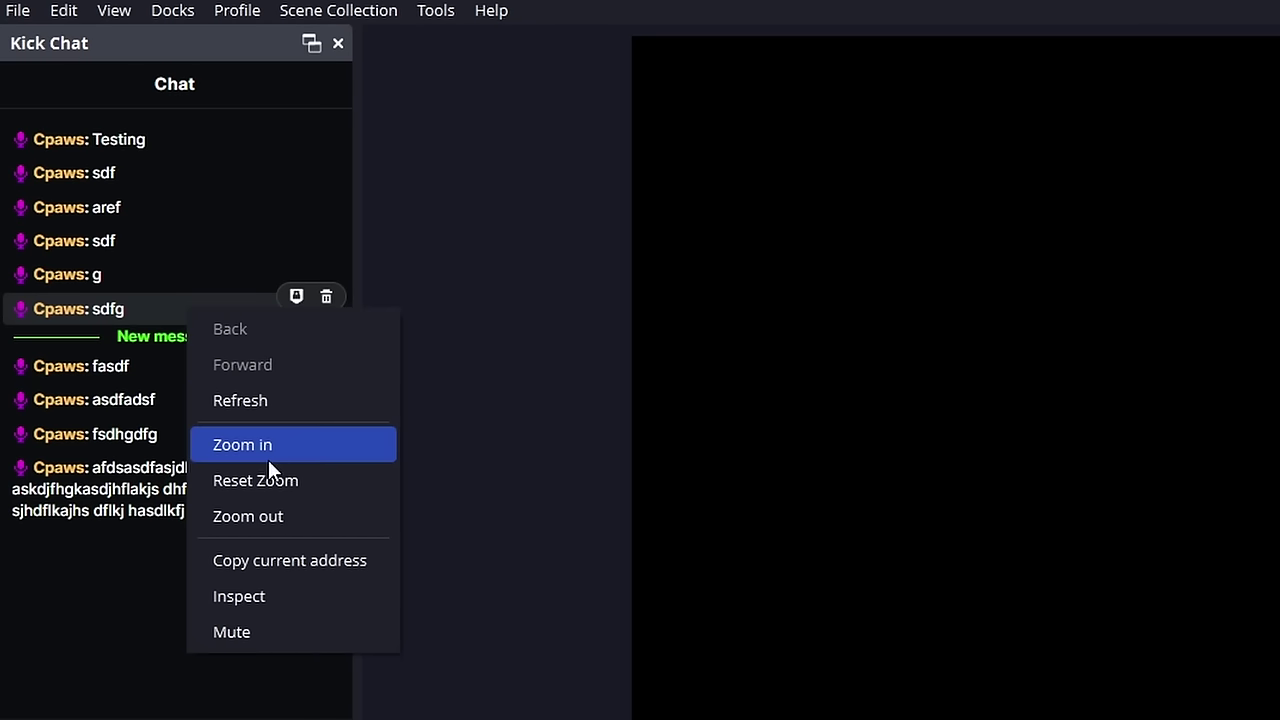
click(238, 526)
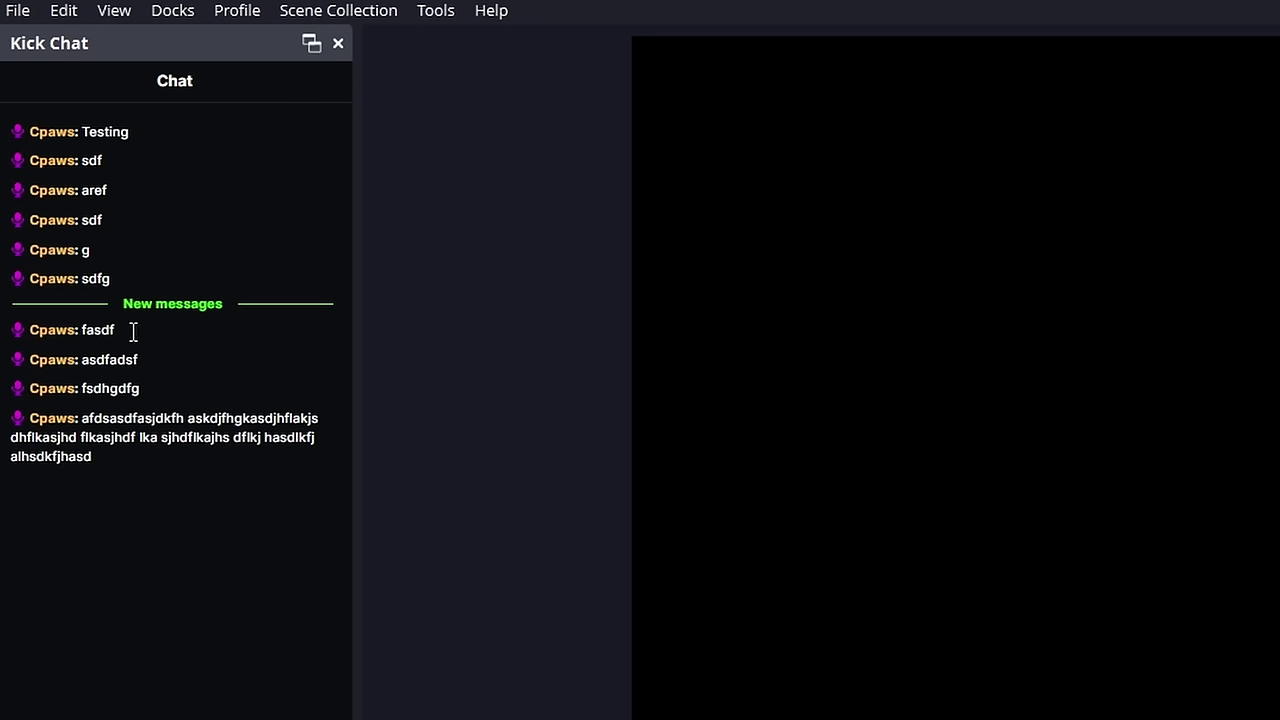
- Send 'fasdfsdhgdfg' from the dock, close Custom Browser Docks, and move the Chat overlay up-right
mouse_move(215, 428)
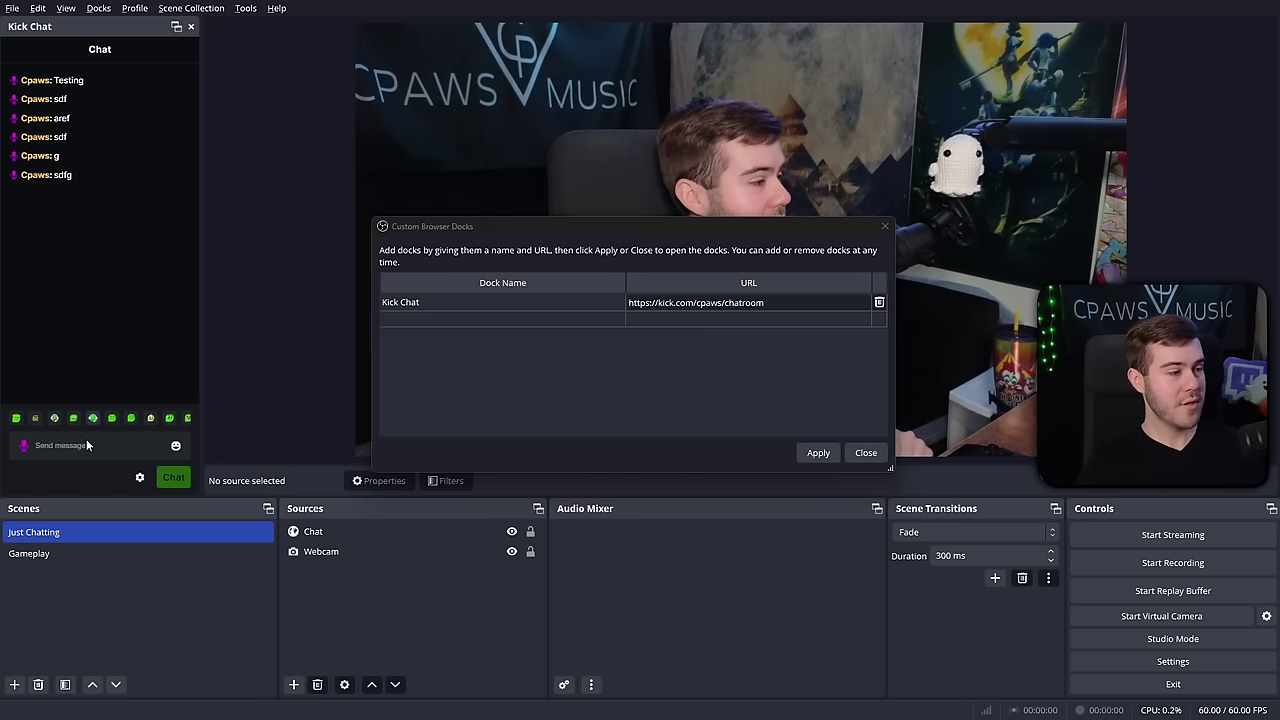
click(88, 446)
text(fasd)
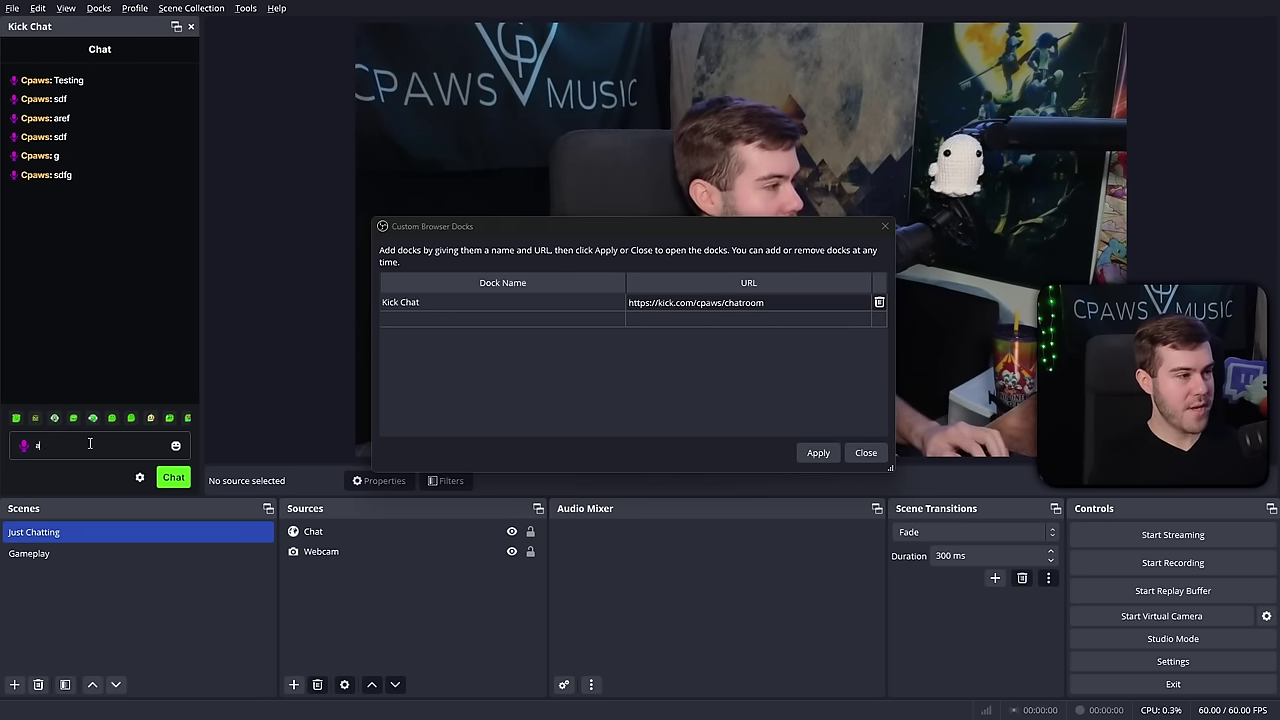
text(fsdhgdfg)
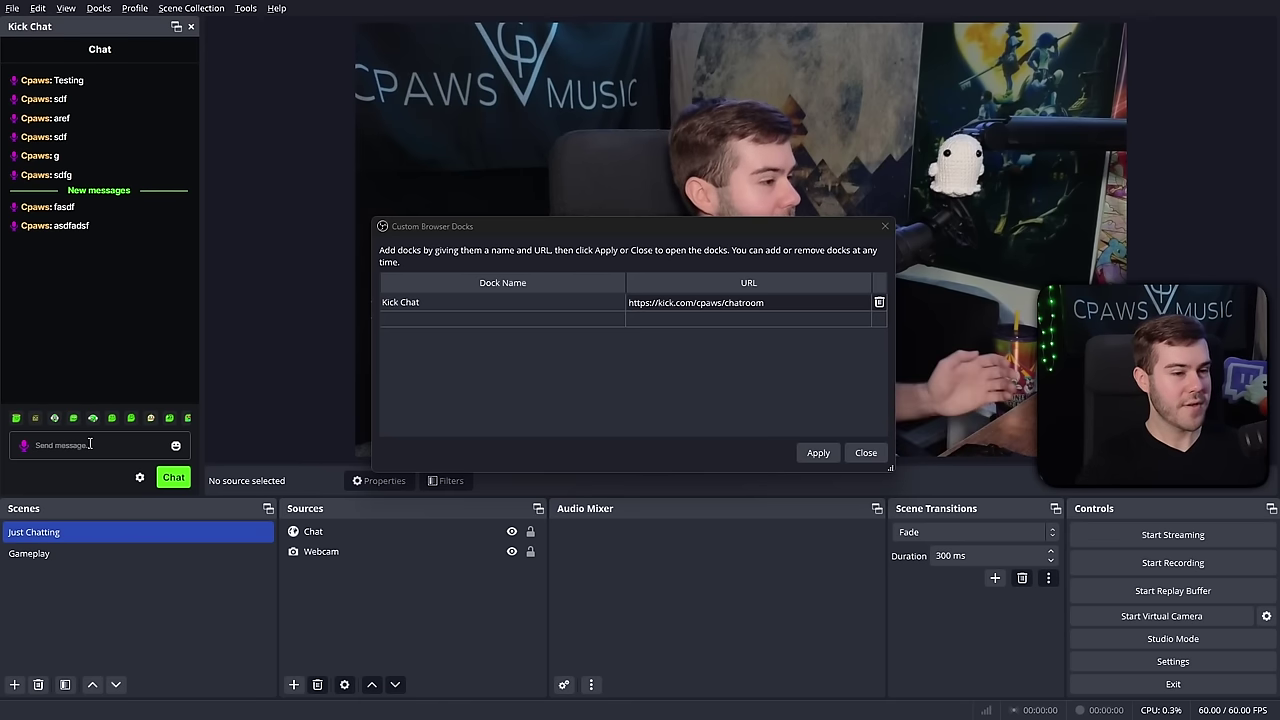
key(Return)
click(871, 454)
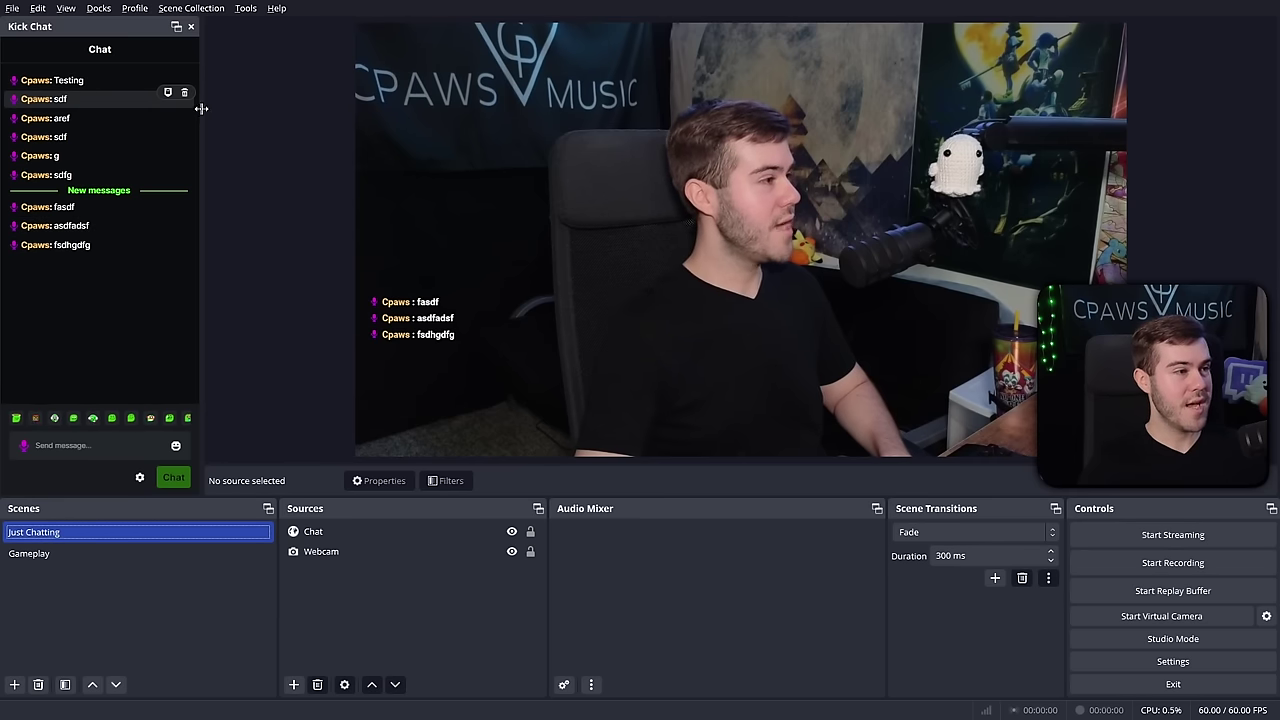
drag(479, 273, 533, 250)
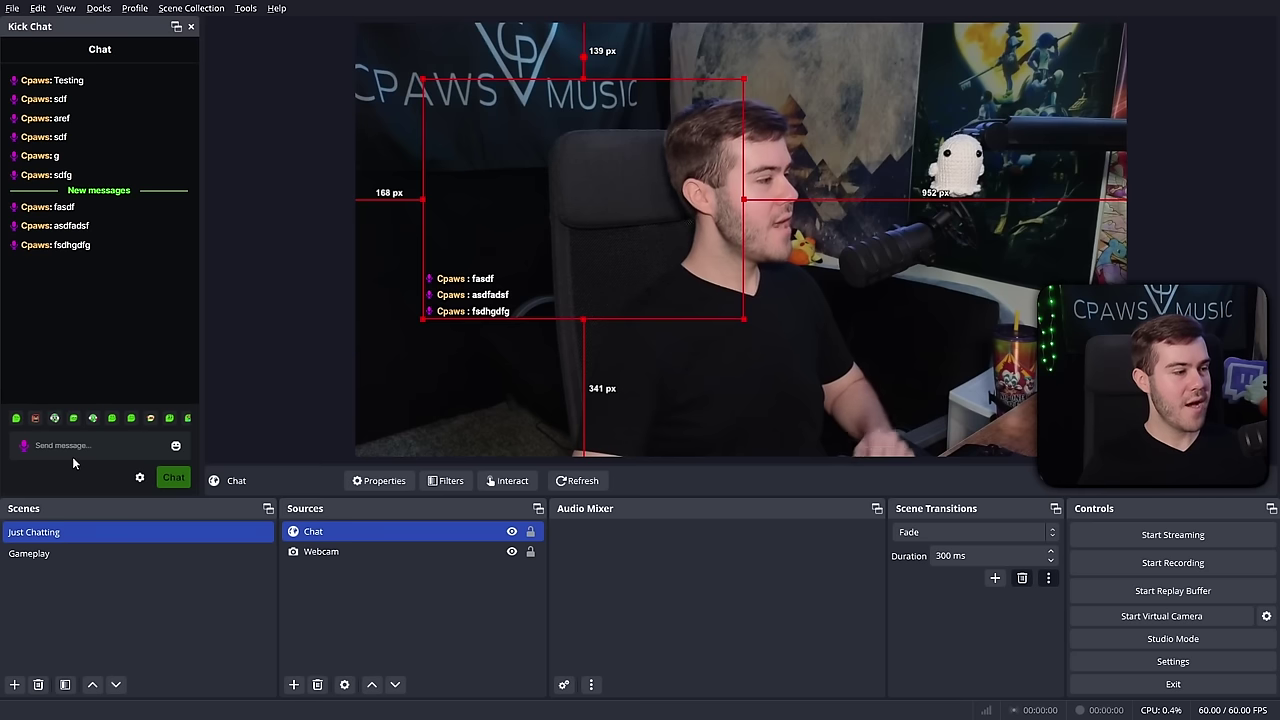
- Send a long test message from the dock and move the Chat overlay down-left
click(76, 446)
text(afdsasdfasjdkfh askdjfhgkasjdhflakjs dhflkasjhd flkasjhdf lka sjhdflkajhs dflkj hasdlkfj alhsdkfjhasd)
key(Return)
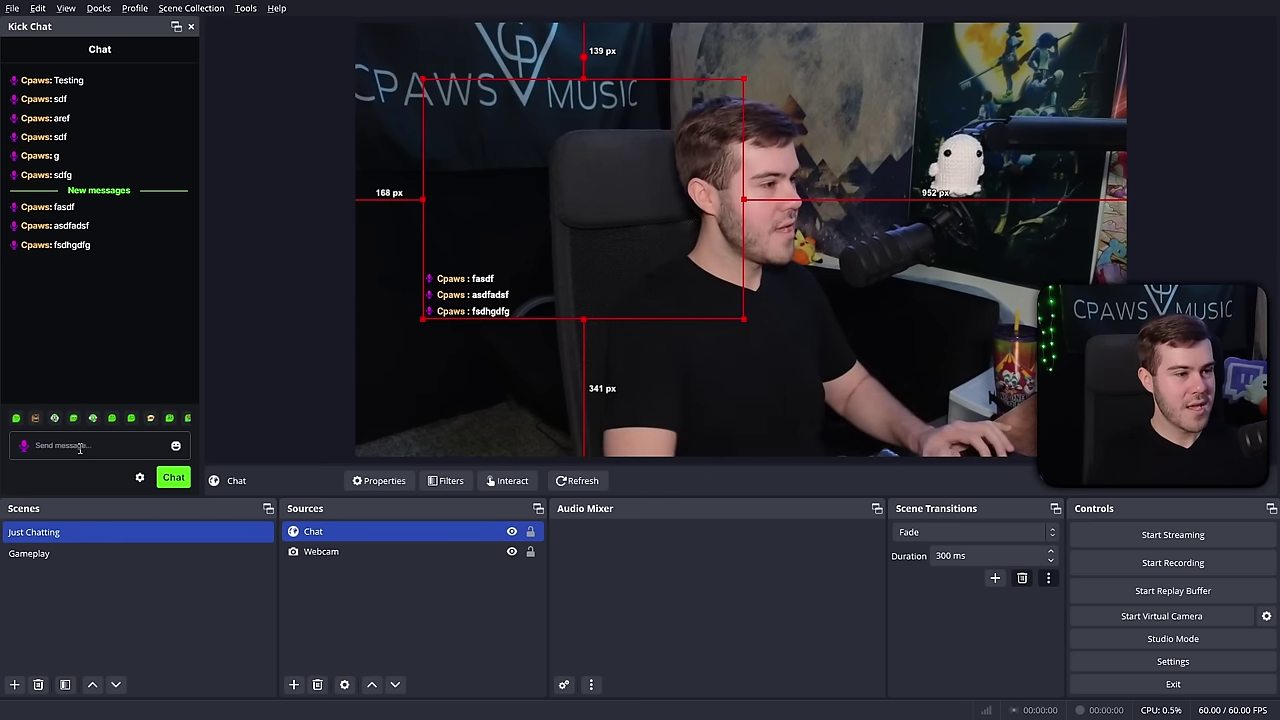
drag(589, 216, 563, 277)
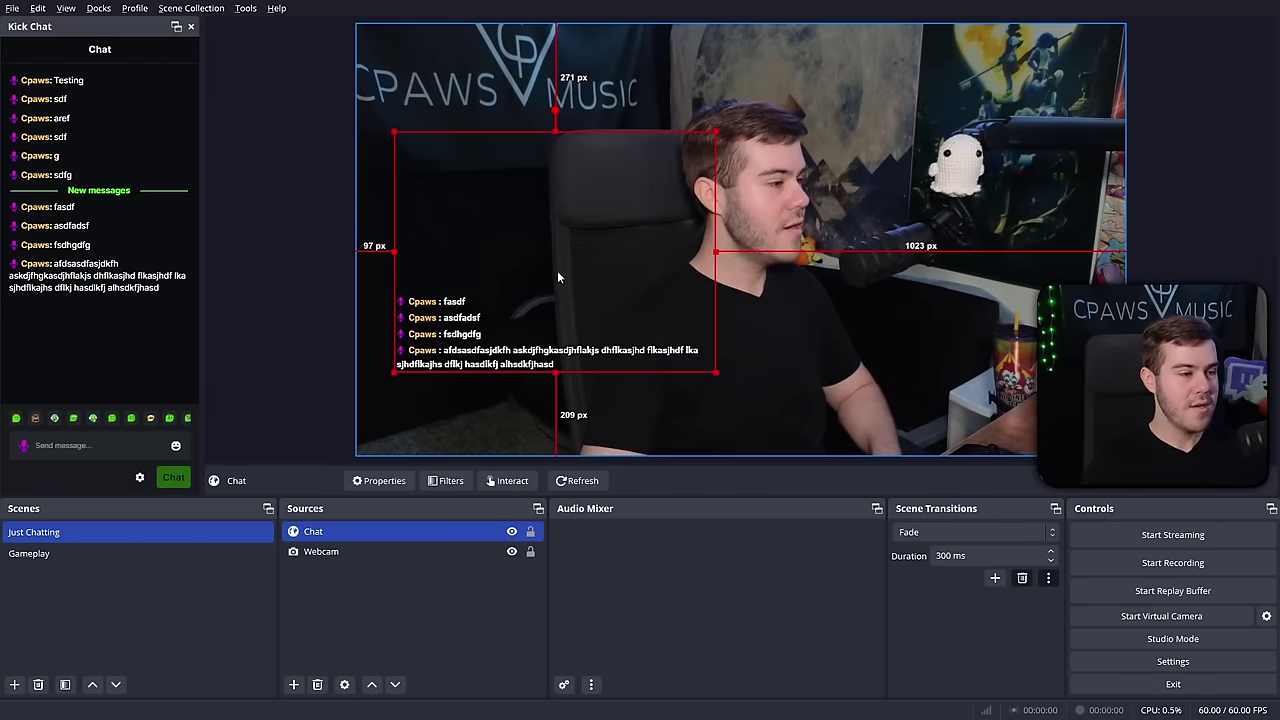
- Set the Chat source width to 500, then resize and place it at the preview's left
double_click(368, 533)
click(500, 406)
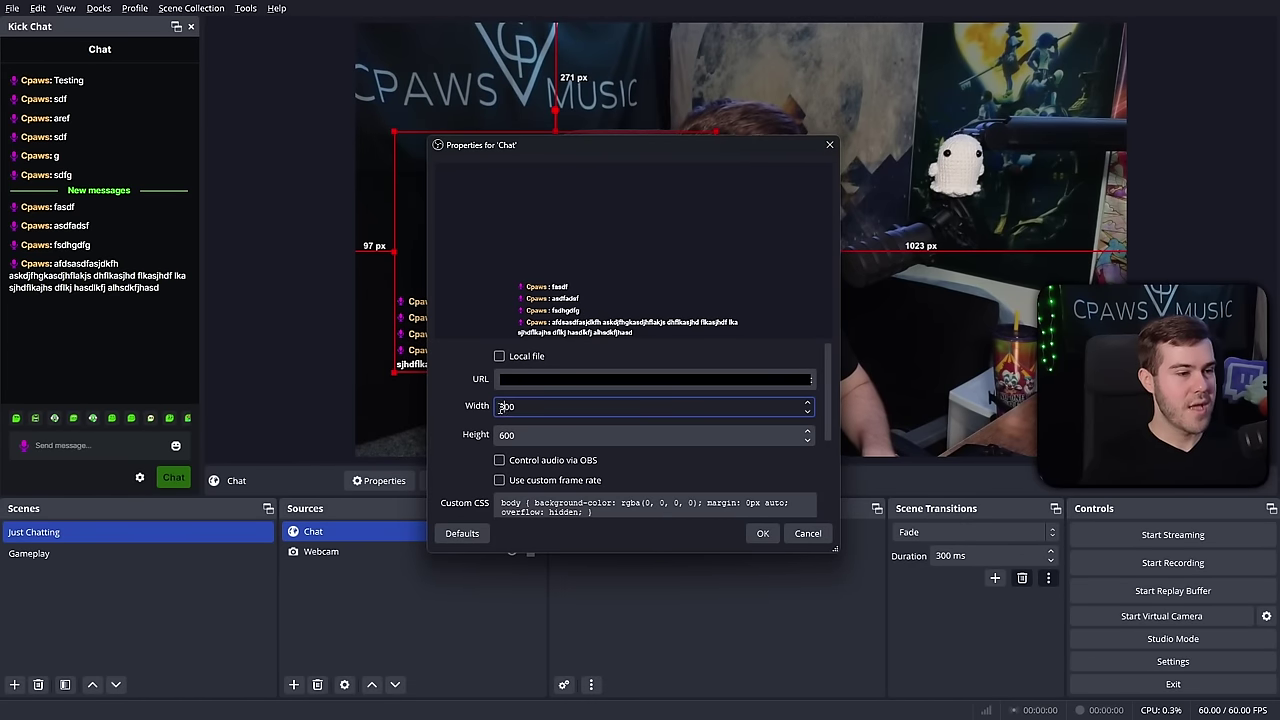
double_click(506, 406)
text(500)
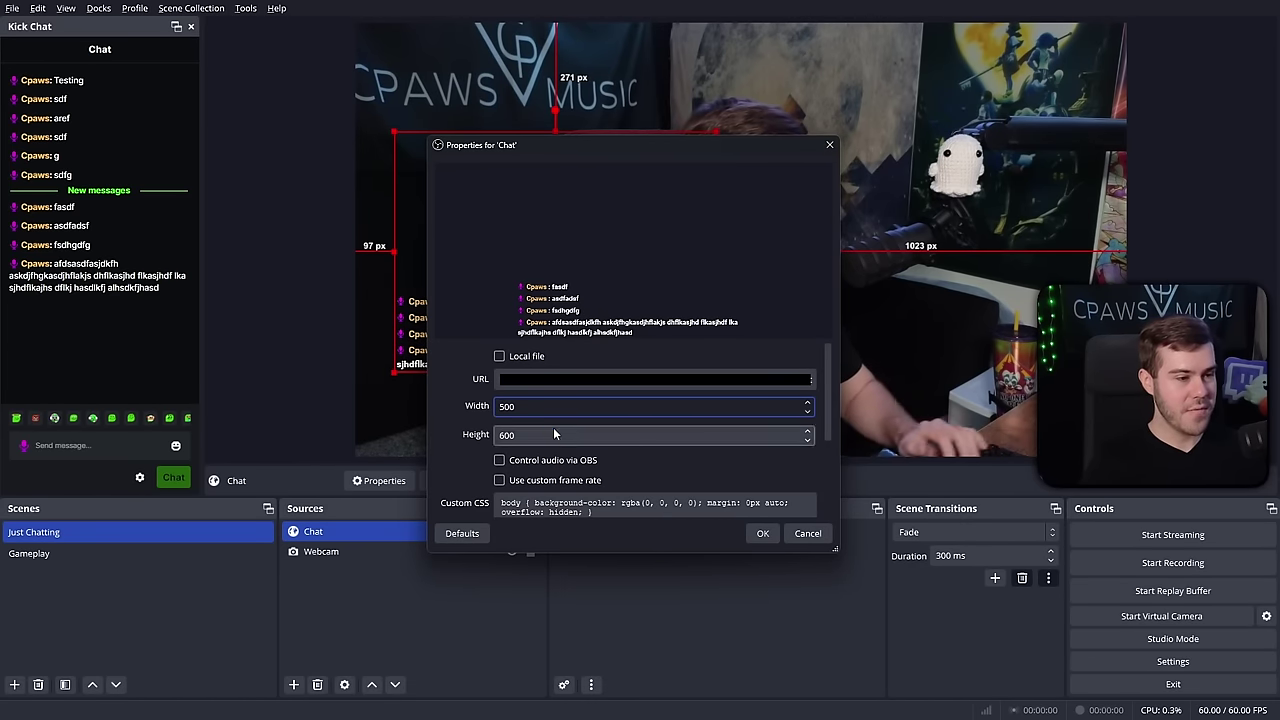
click(762, 533)
drag(486, 283, 530, 258)
drag(638, 104, 637, 140)
drag(571, 231, 493, 222)
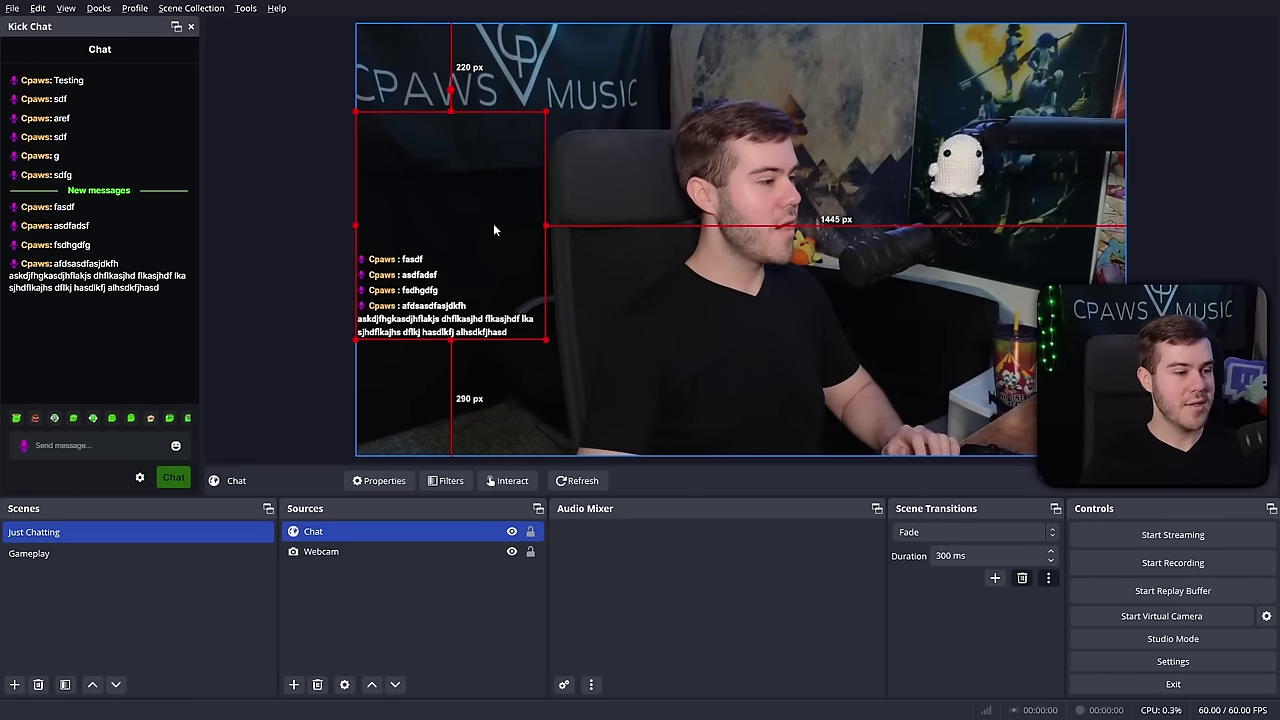
- Lock the Webcam and Chat sources, then clear the source selection
click(531, 555)
click(529, 531)
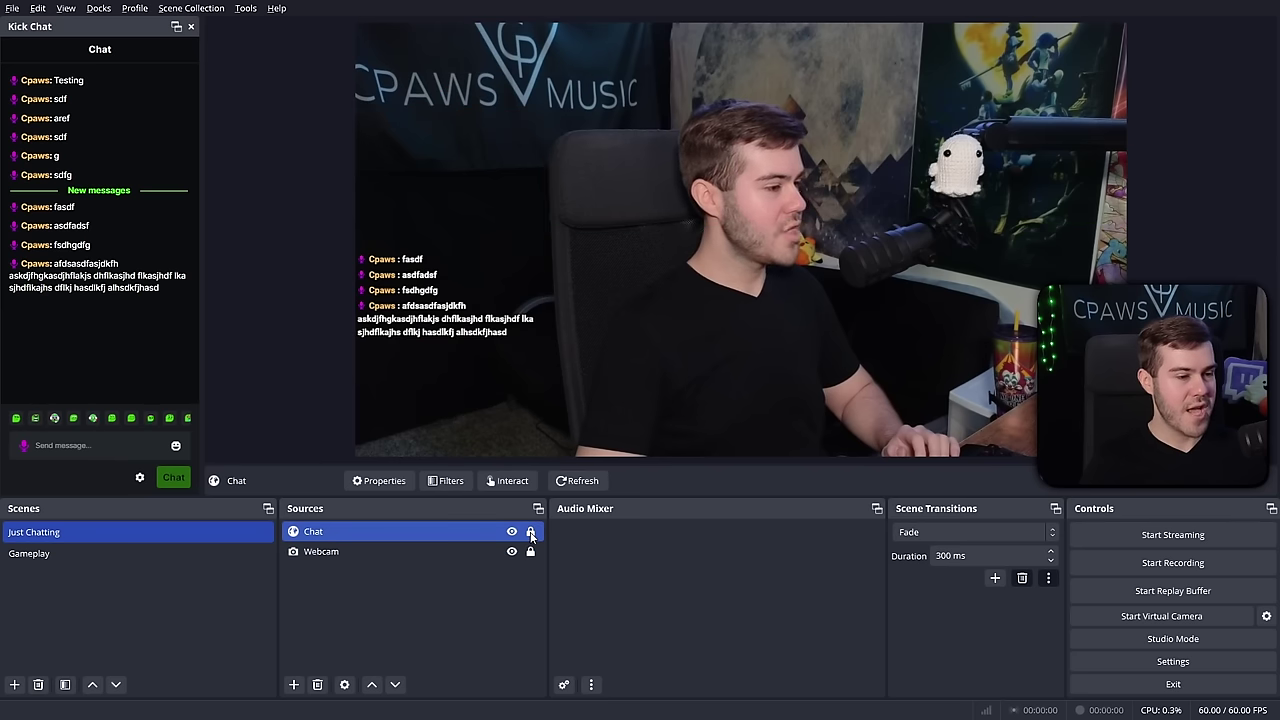
click(455, 315)
drag(646, 309, 528, 178)
drag(407, 158, 640, 315)
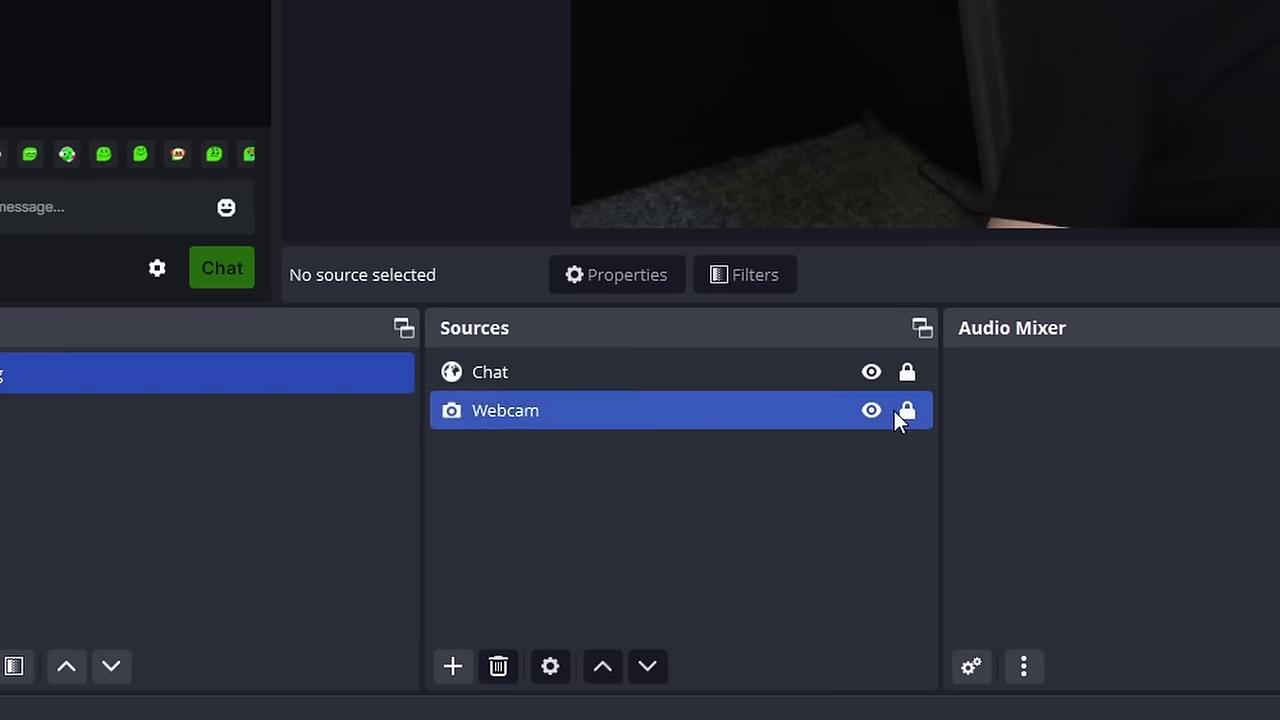
click(530, 551)
click(886, 436)
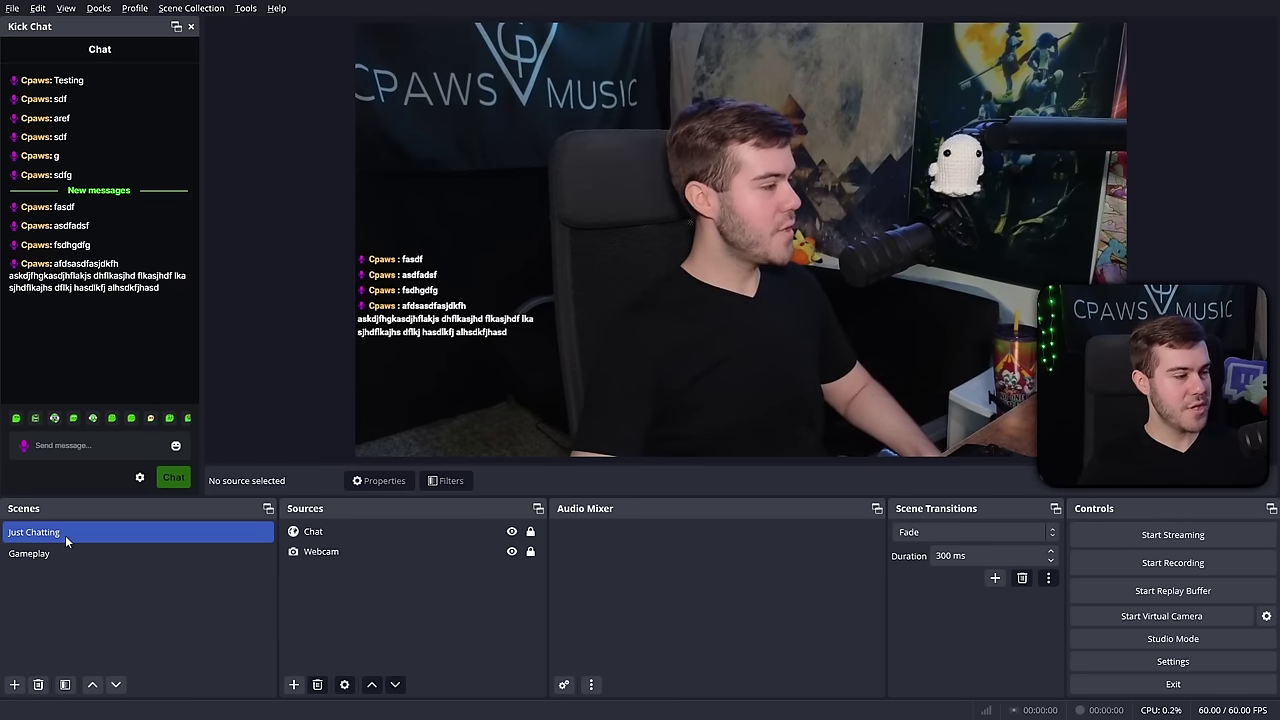
- With the Gameplay scene selected, change the scene transition to Cut
click(63, 555)
click(63, 555)
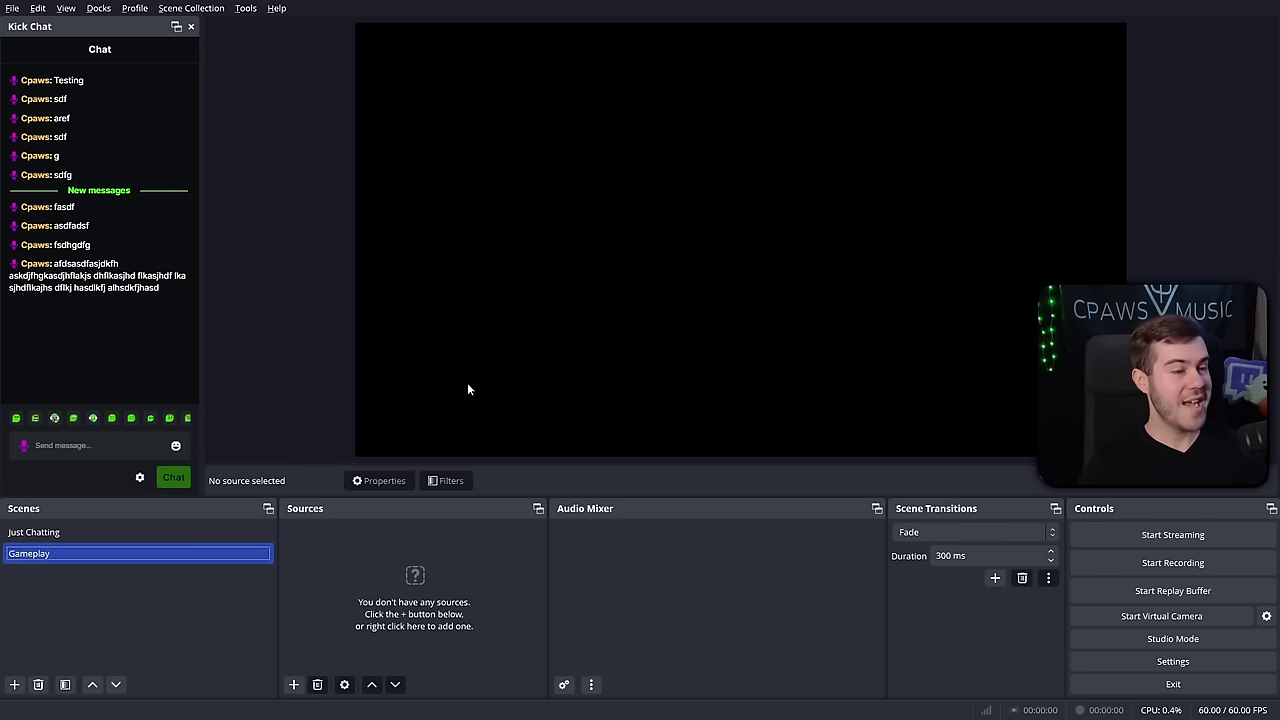
click(930, 532)
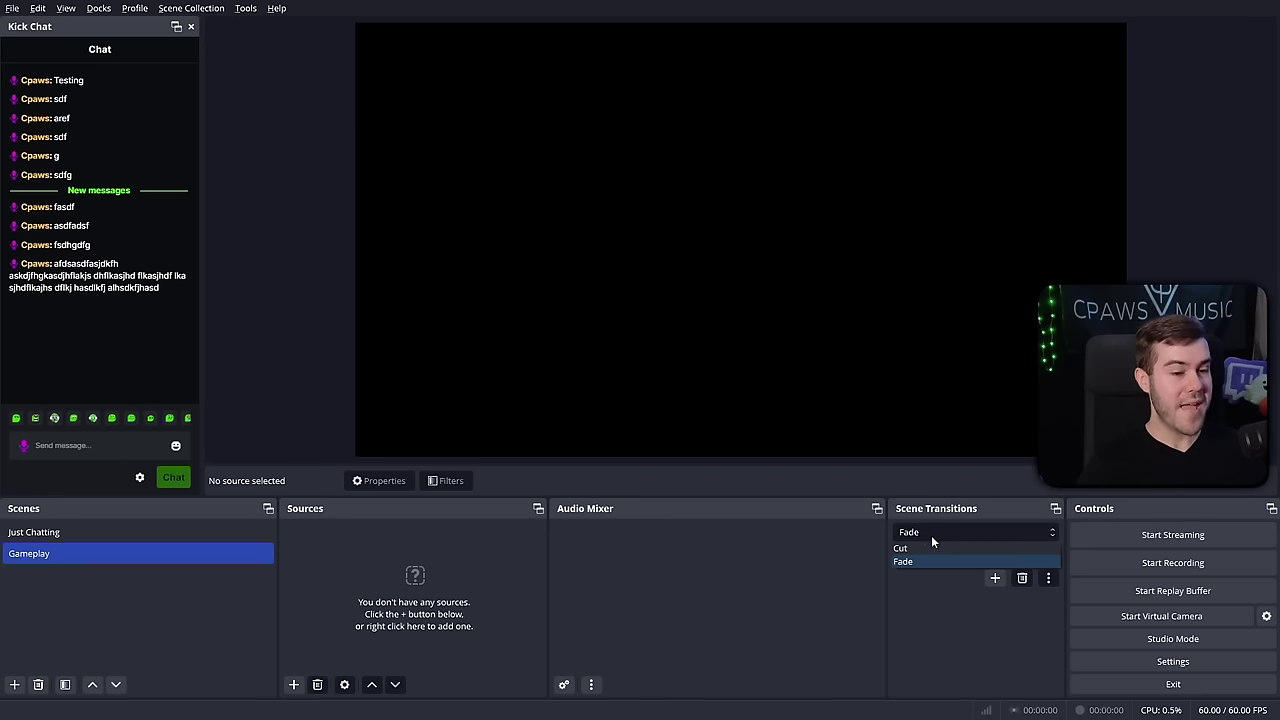
click(912, 550)
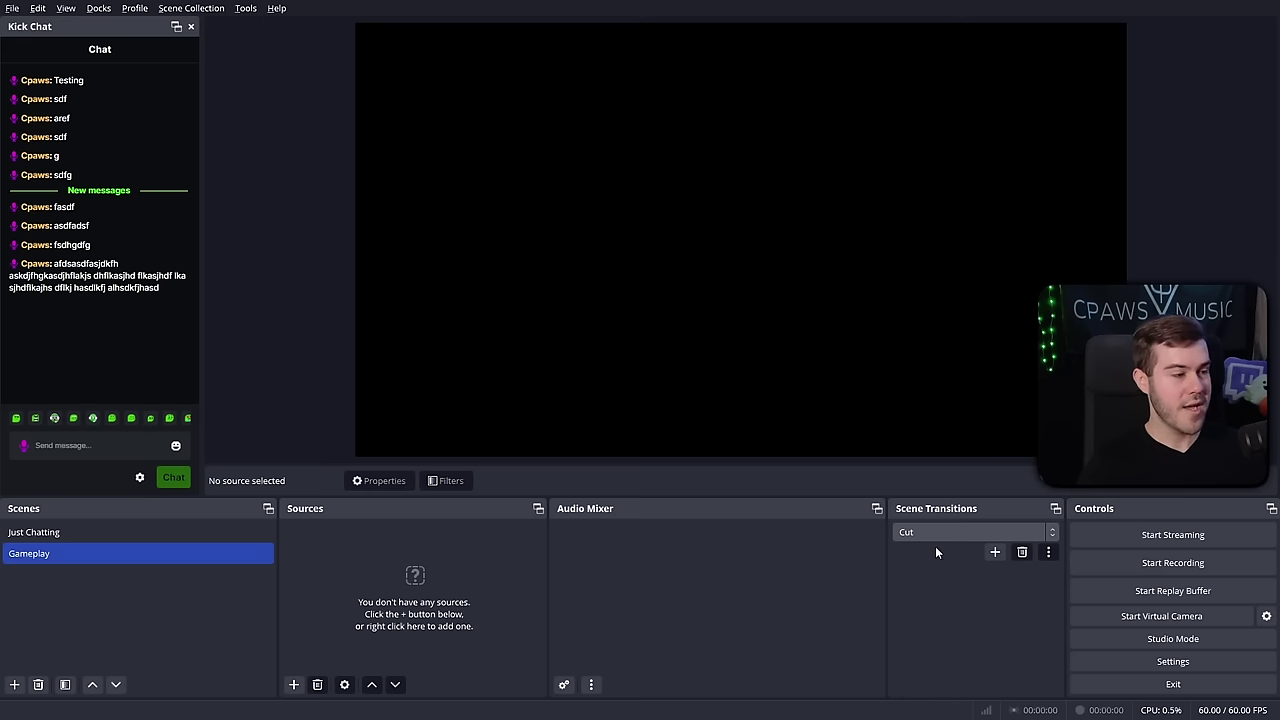
- From the Just Chatting scene, restore the Fade transition, then reselect Gameplay
click(56, 537)
click(56, 537)
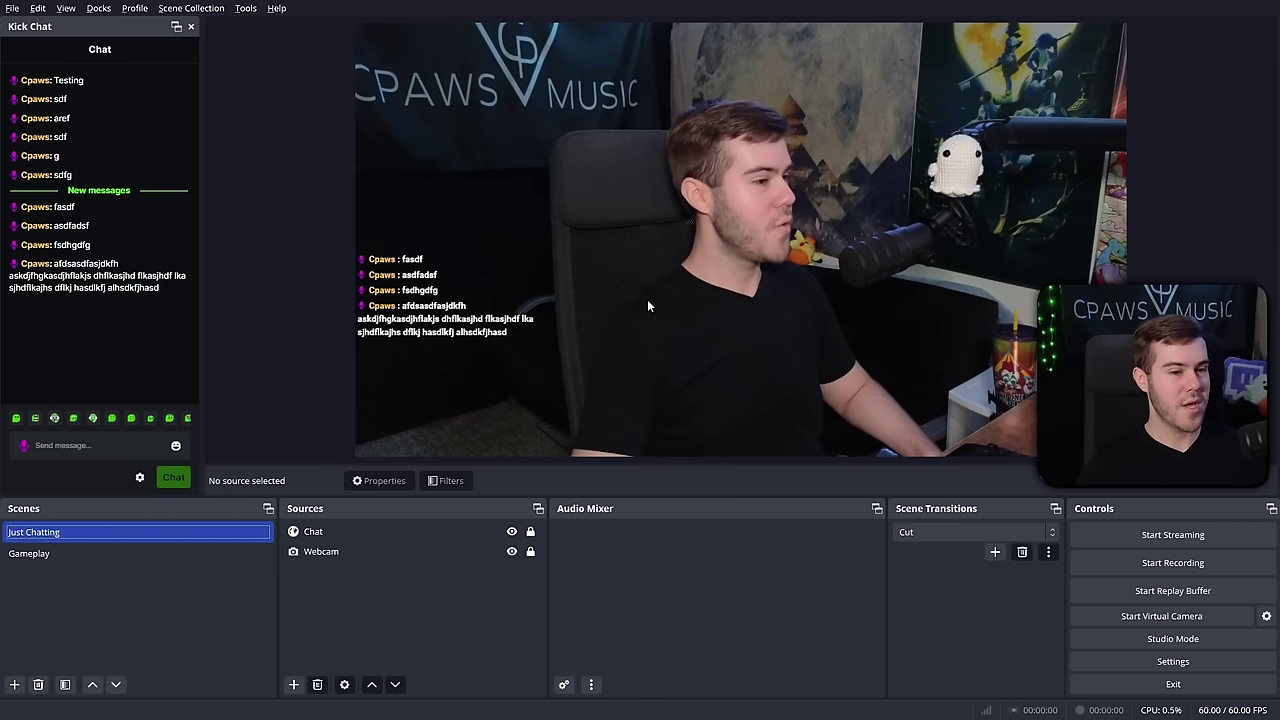
click(923, 532)
click(933, 563)
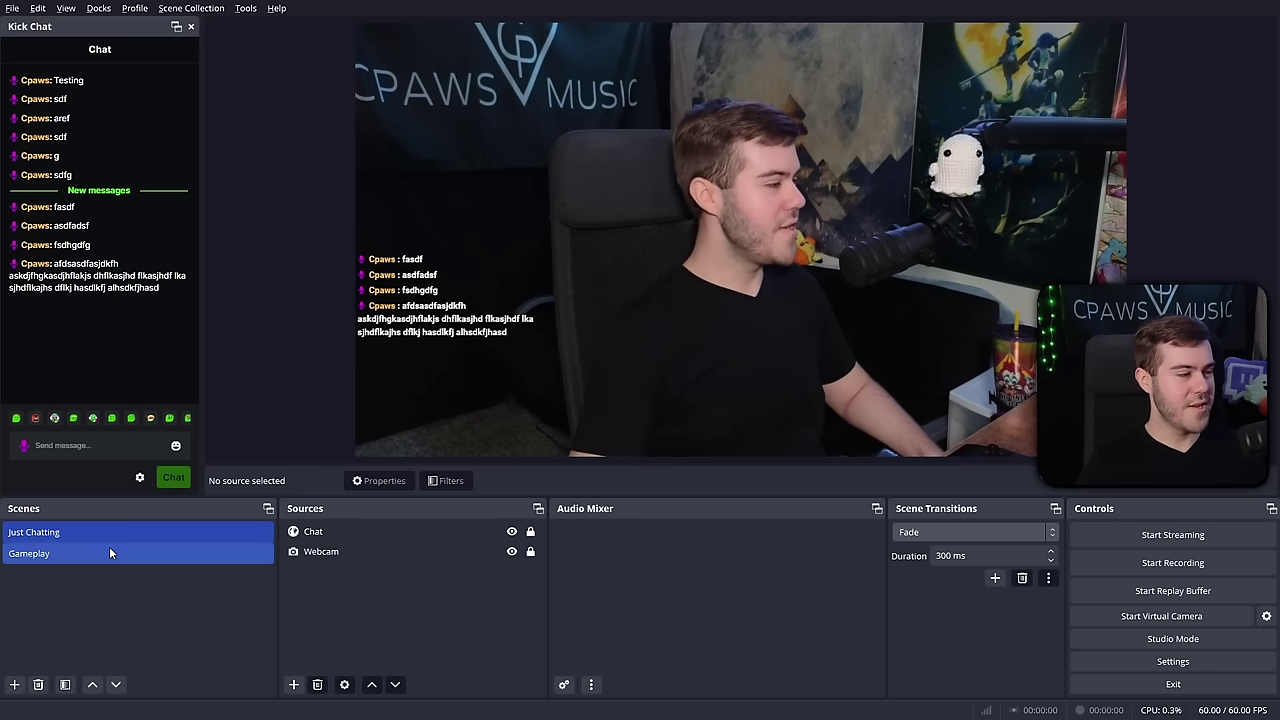
click(94, 553)
click(94, 553)
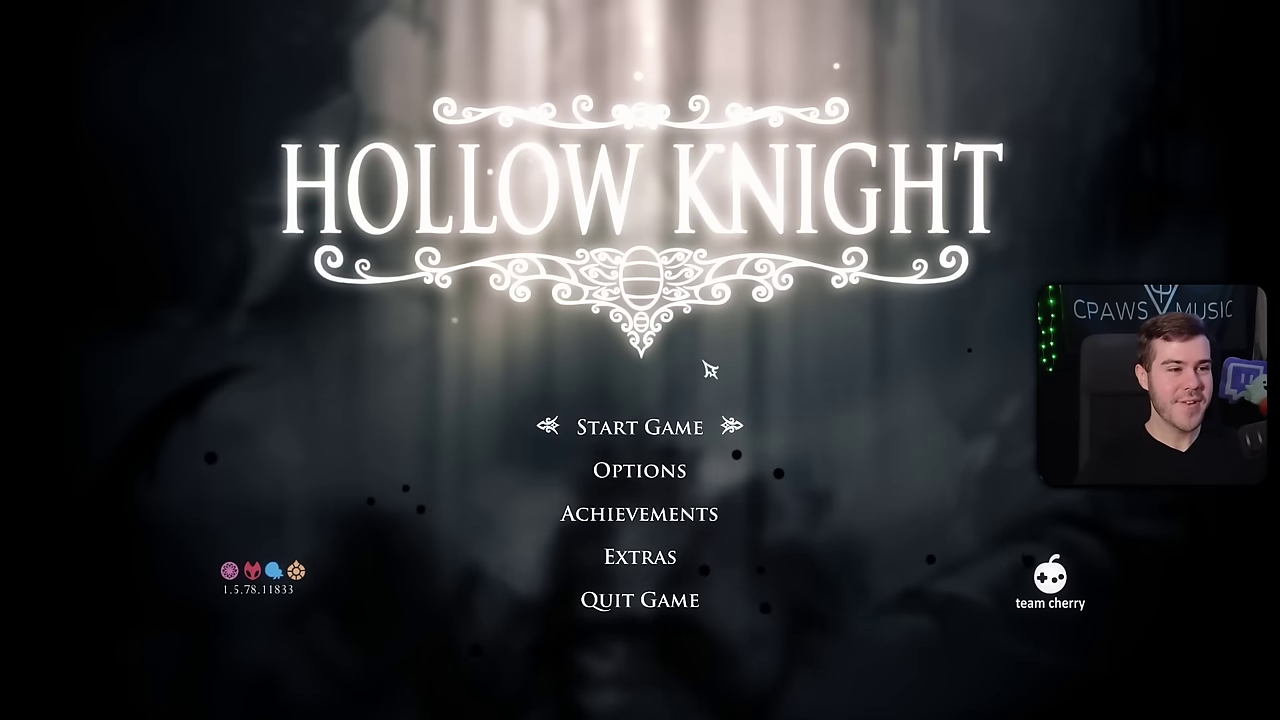
- Leave Hollow Knight's title menu on Achievements and return to the OBS window
key(Down)
key(Down)
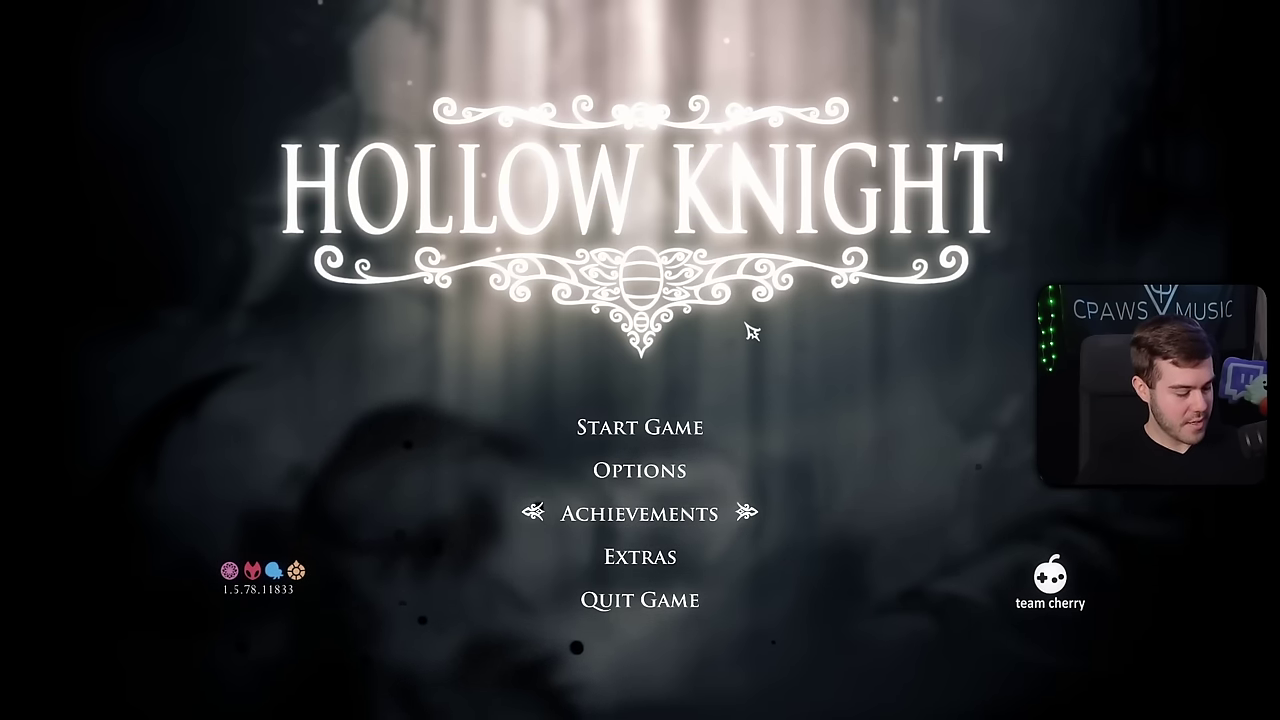
key(alt+Tab)
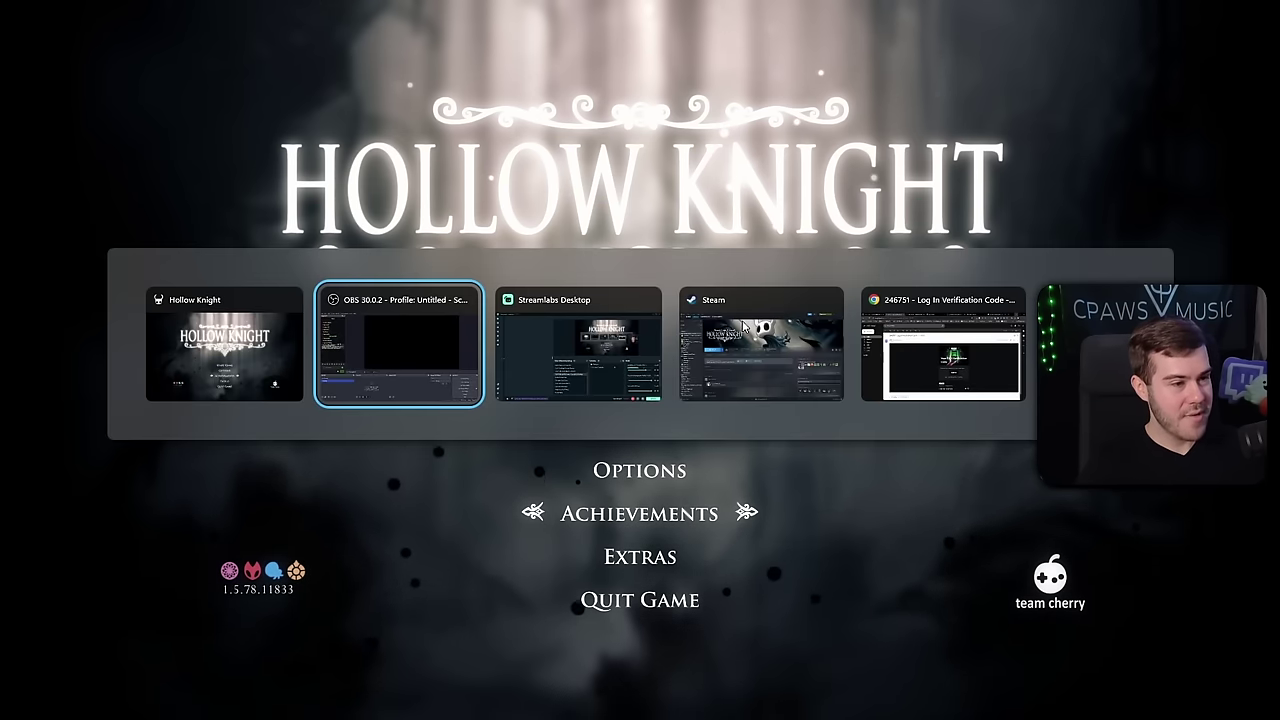
click(416, 362)
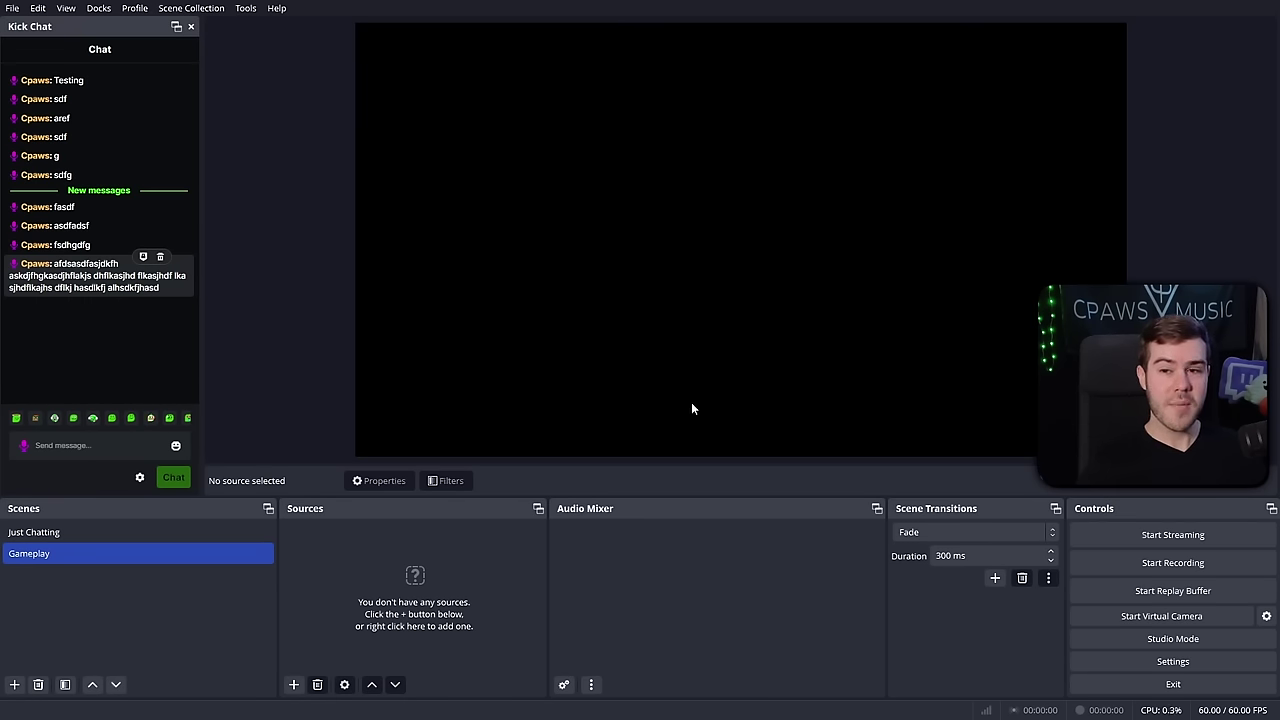
- Add a new Game Capture source to the Gameplay scene
click(294, 685)
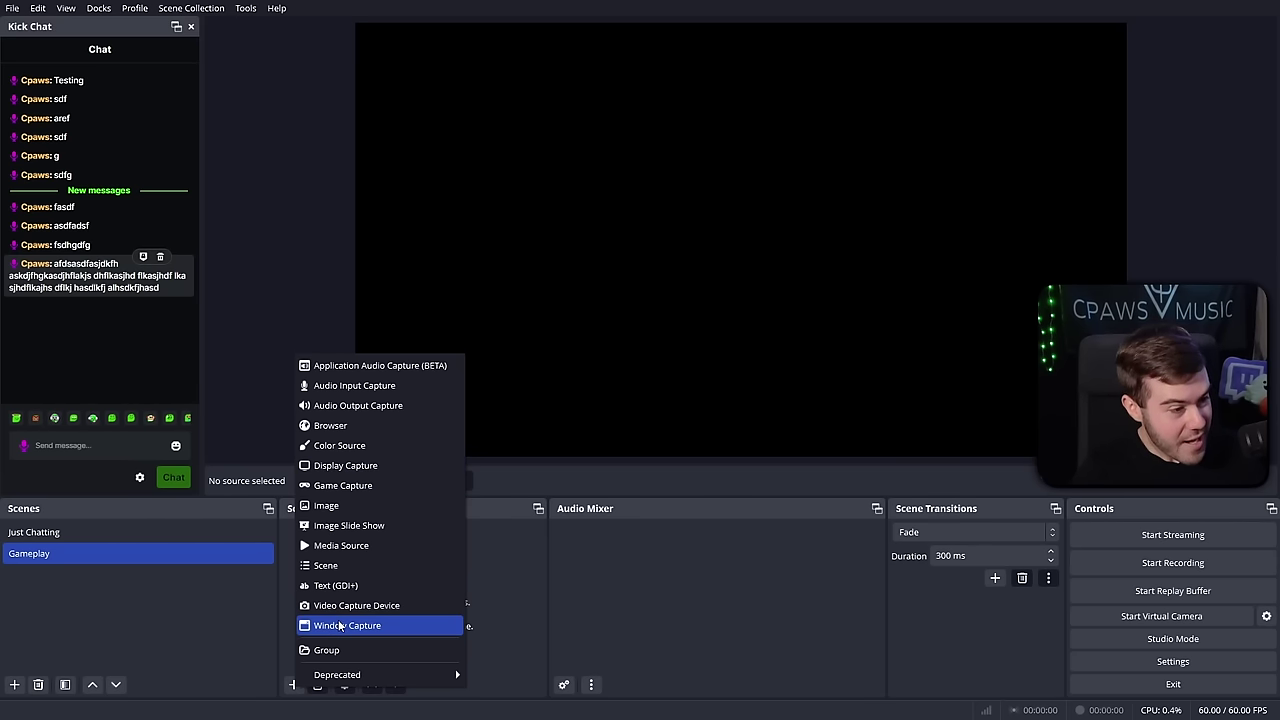
click(384, 488)
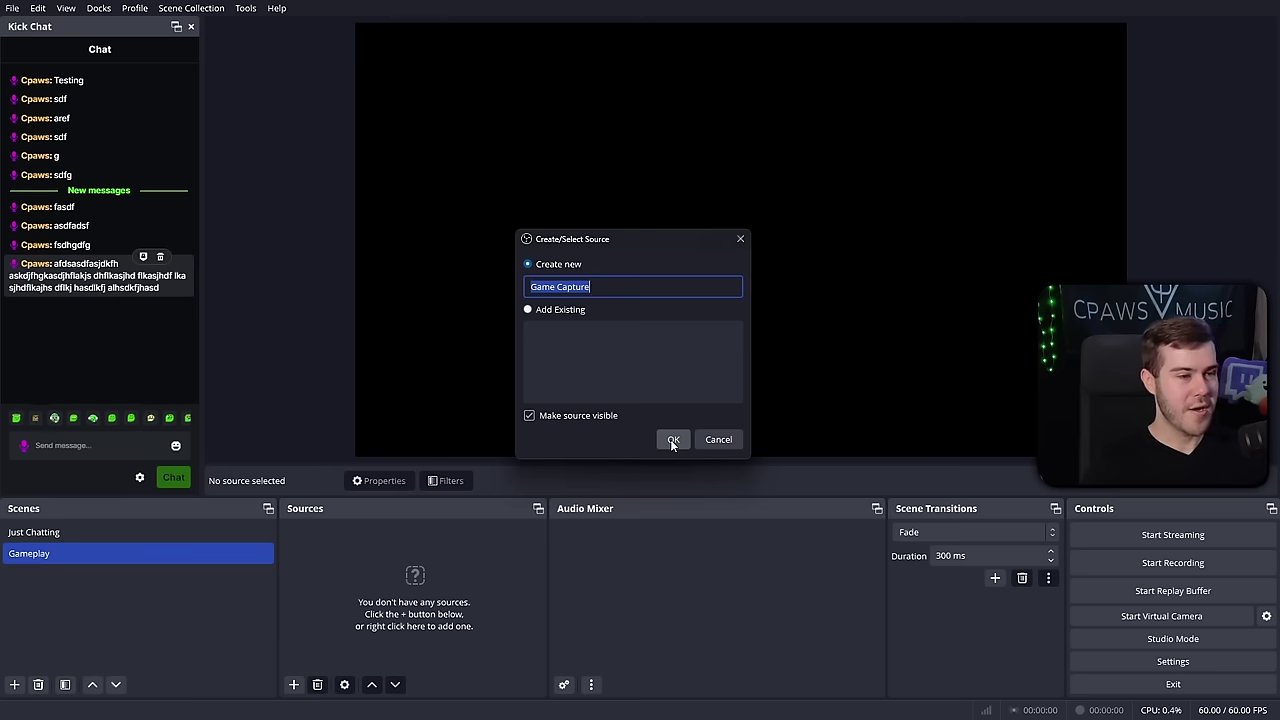
click(198, 476)
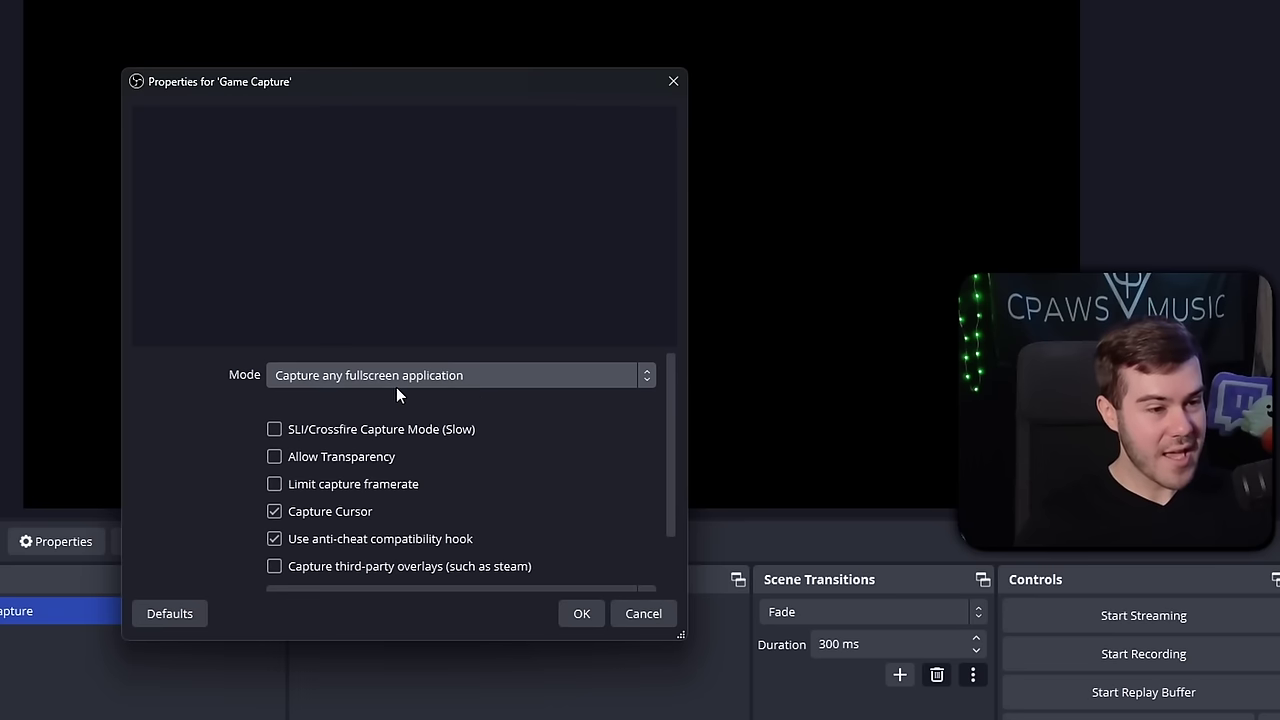
- Try capturing the Hollow Knight window, then set Mode to 'Capture any fullscreen application'
click(354, 375)
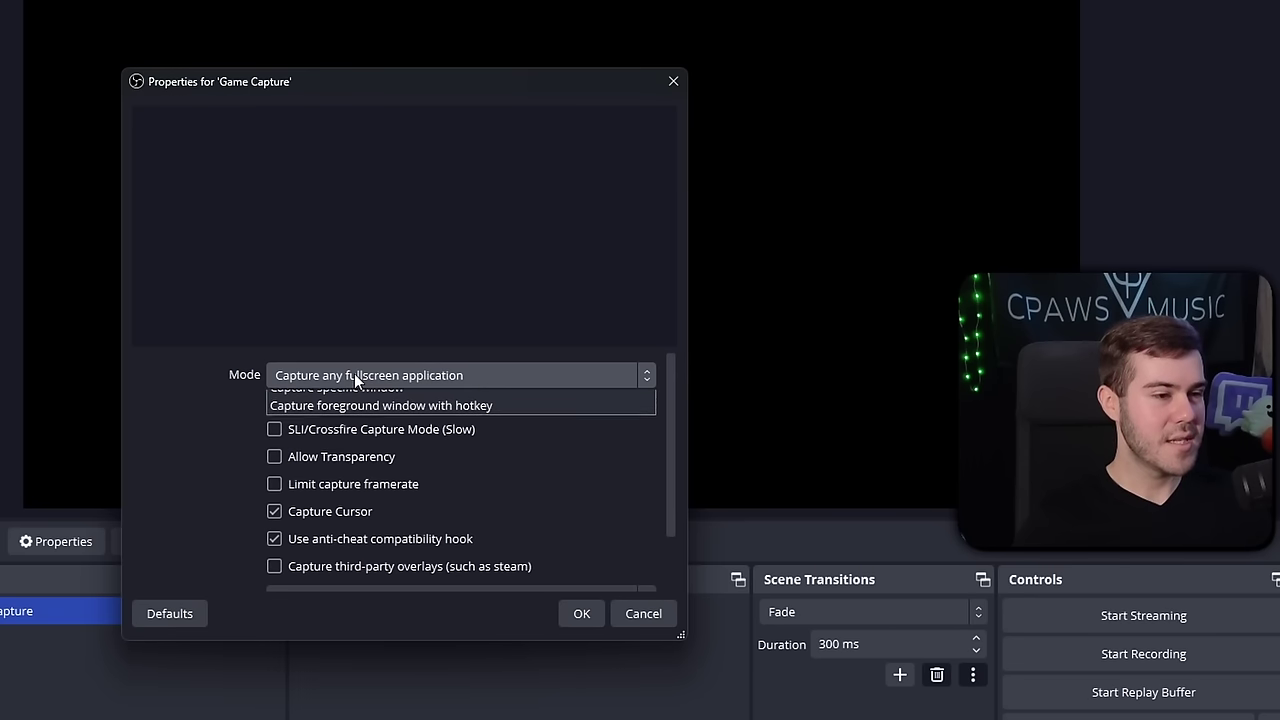
click(326, 420)
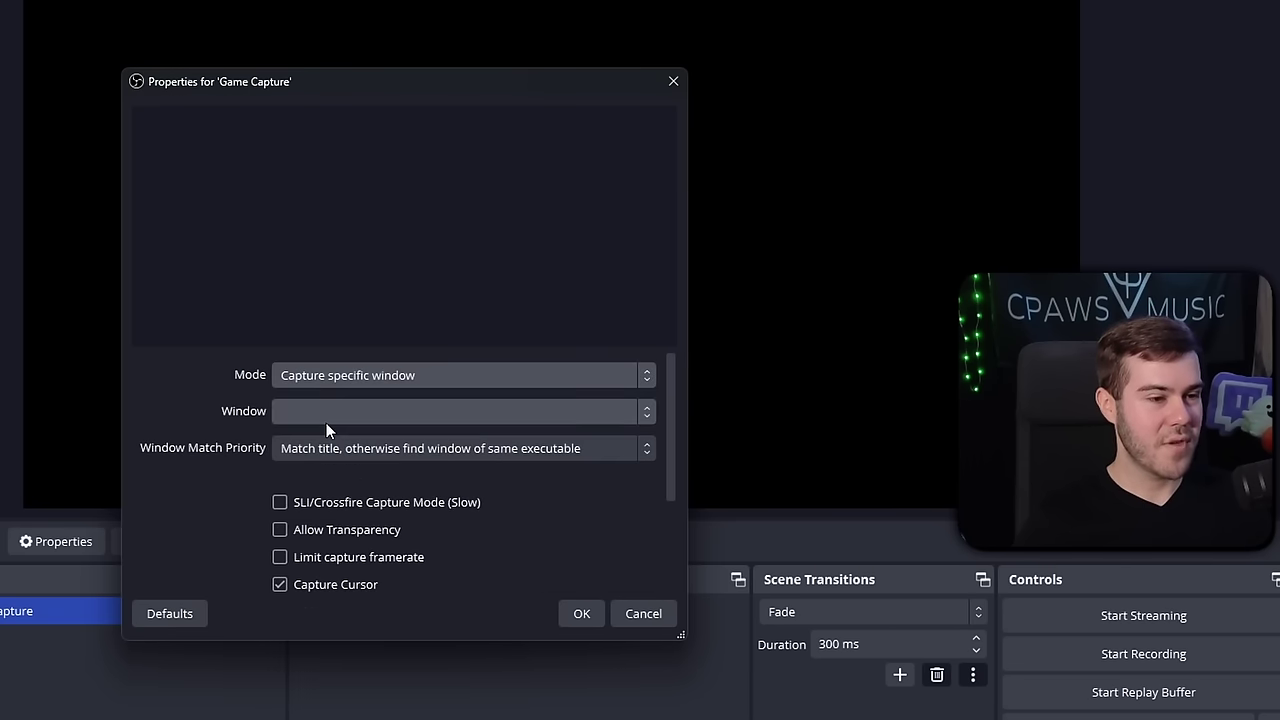
click(343, 410)
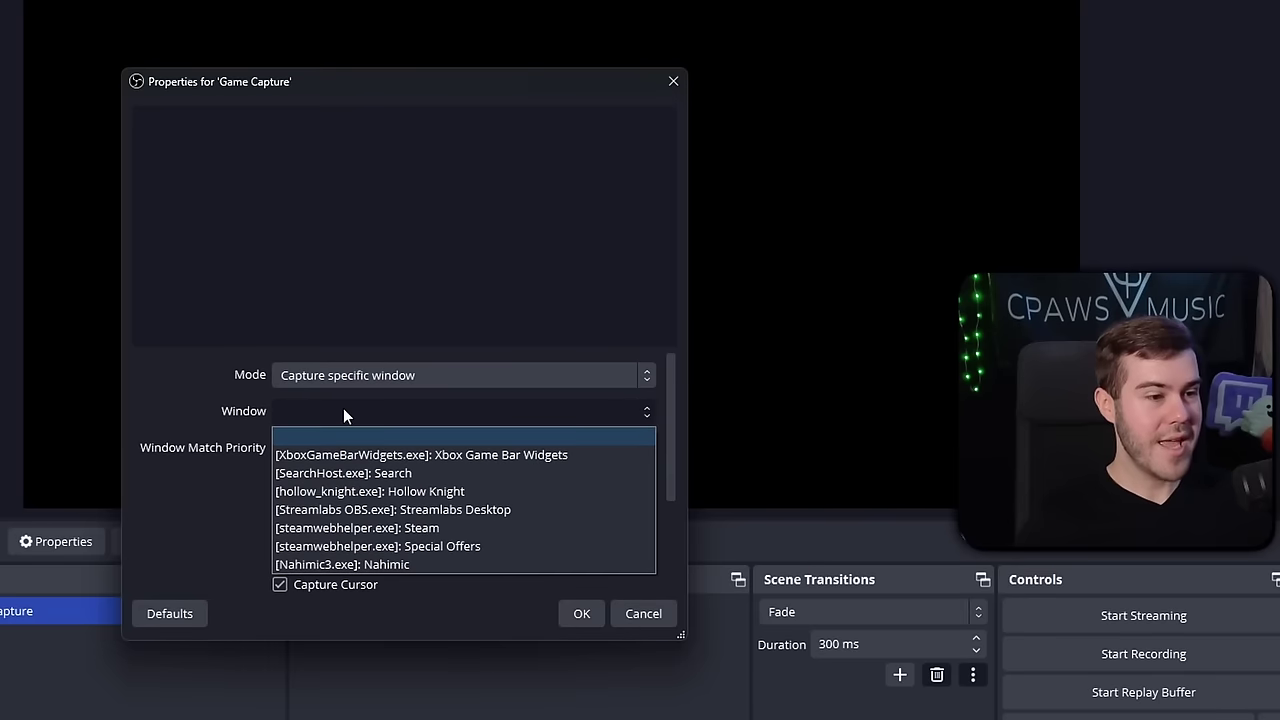
click(356, 492)
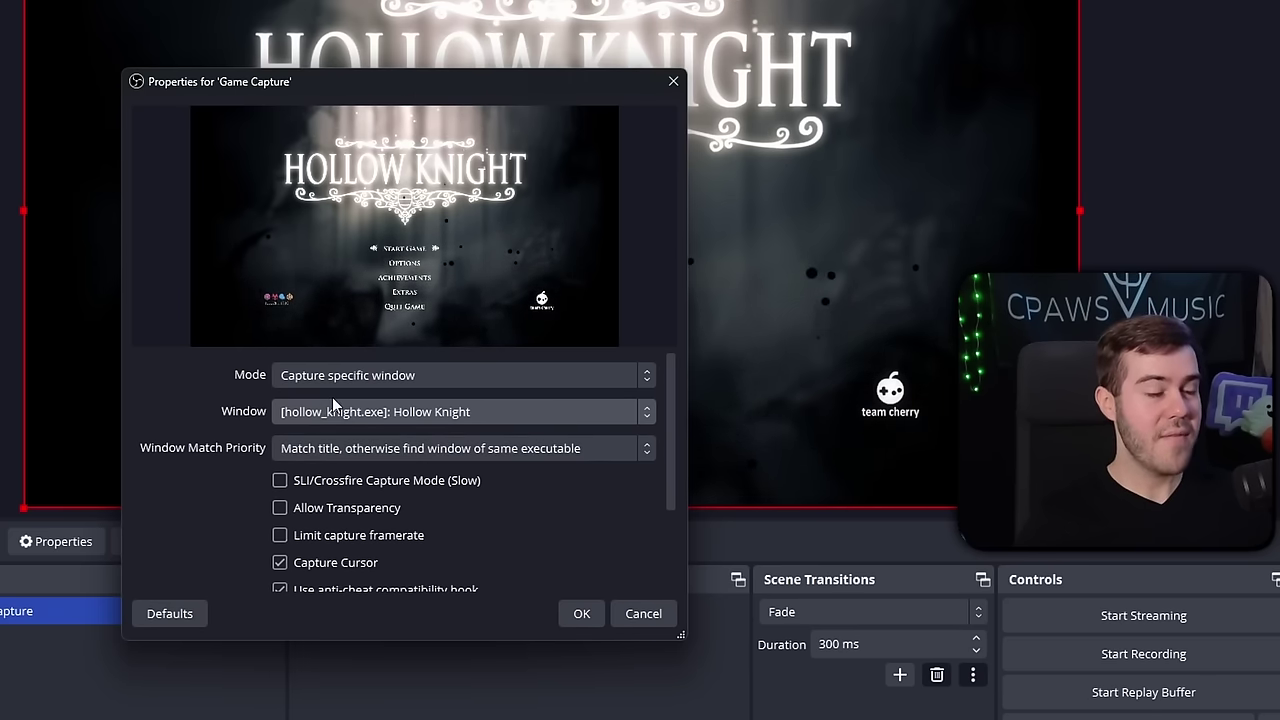
click(408, 380)
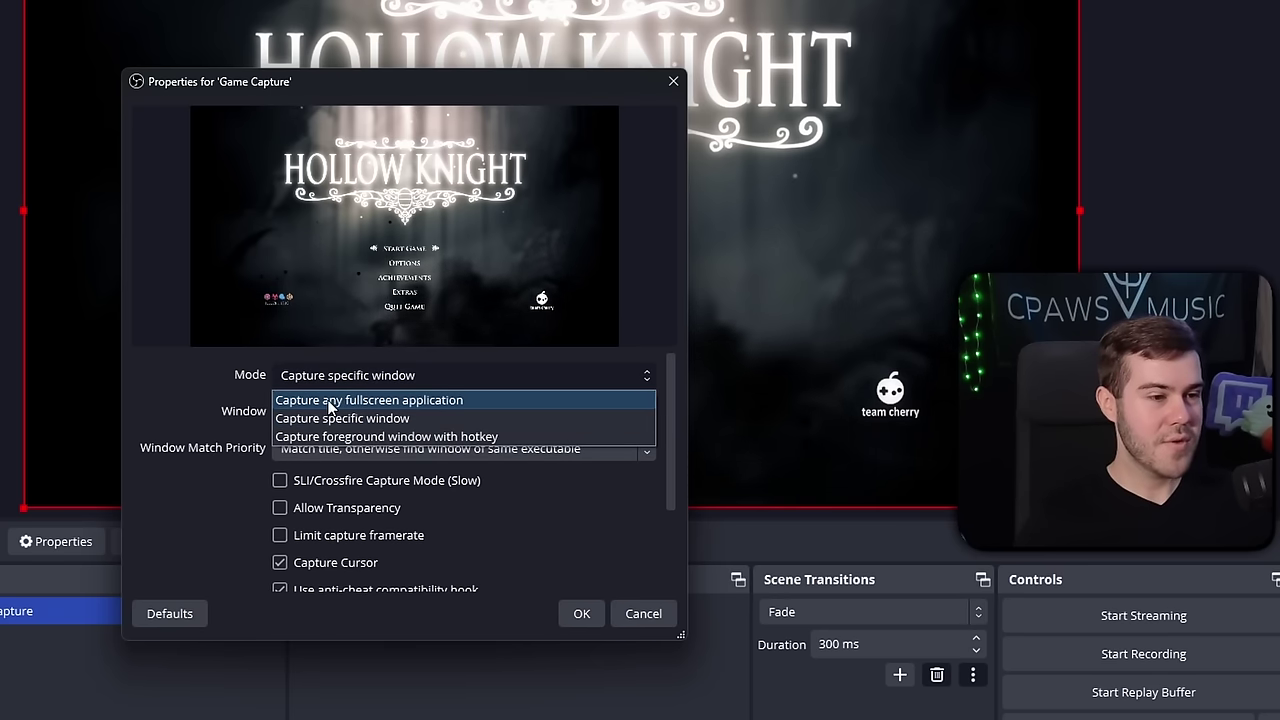
click(330, 401)
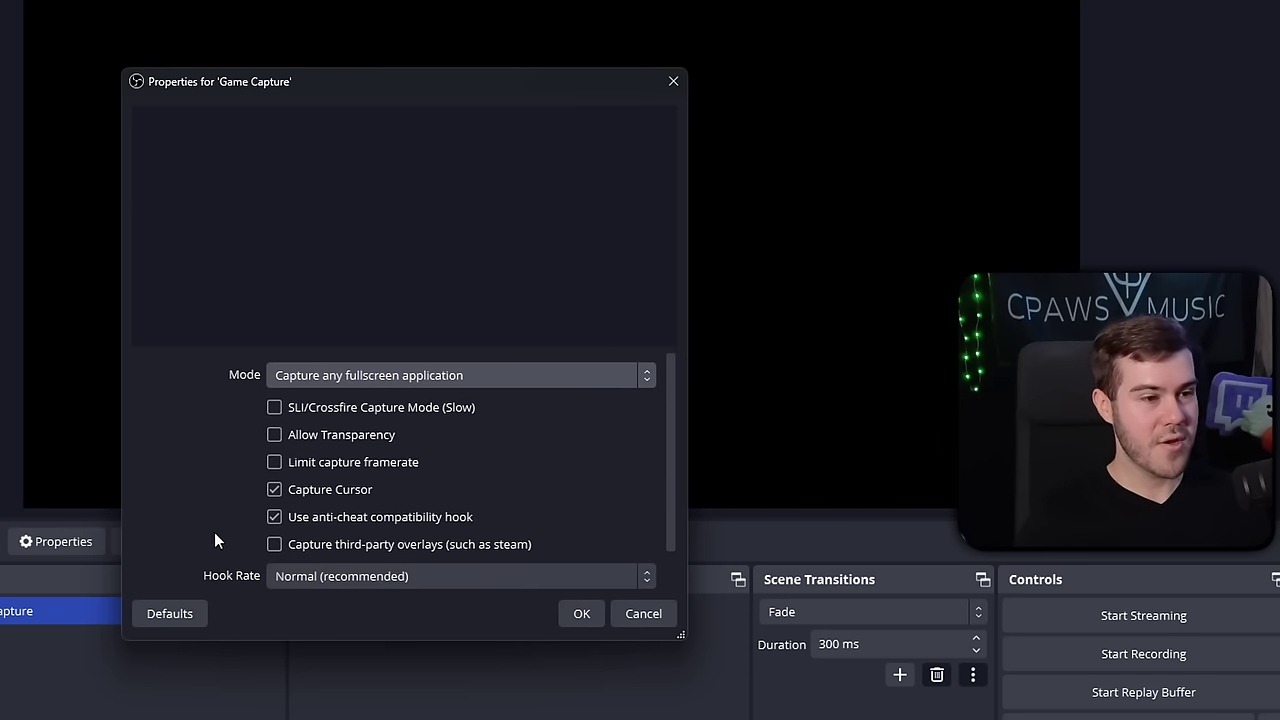
click(581, 614)
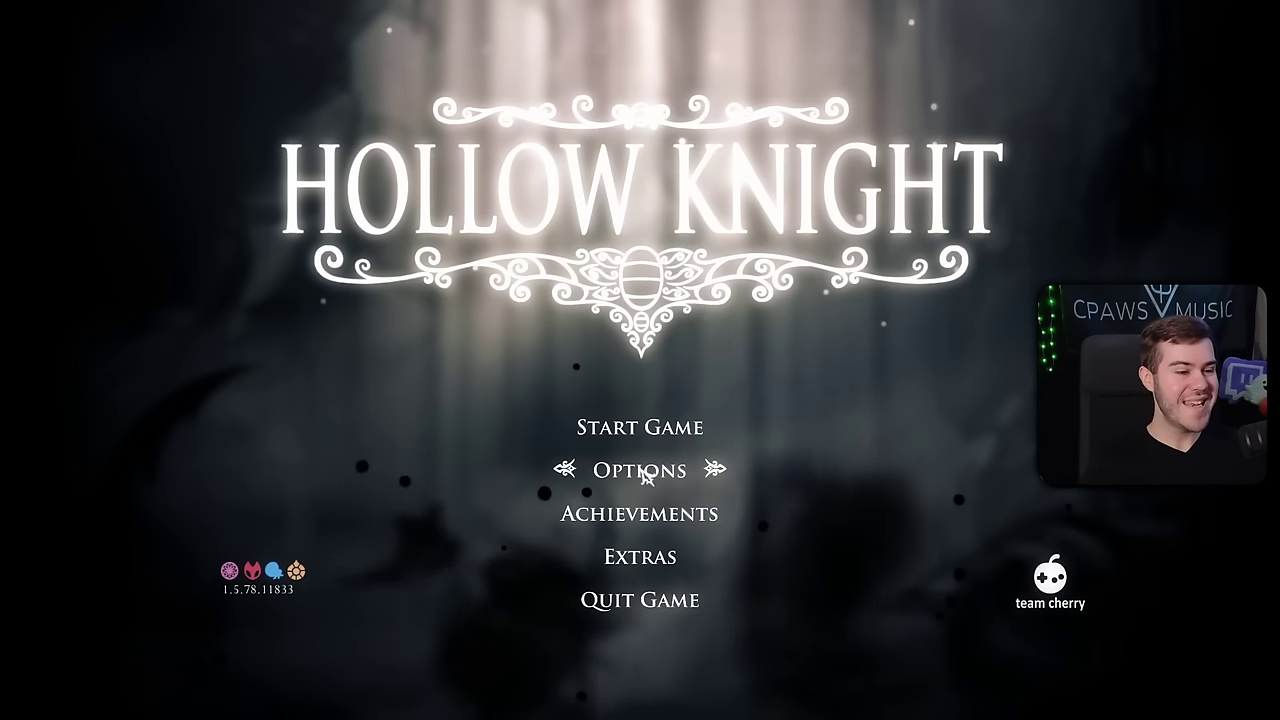
- In Hollow Knight's Video options, switch Full Screen from Borderless to On, then return to OBS
click(645, 478)
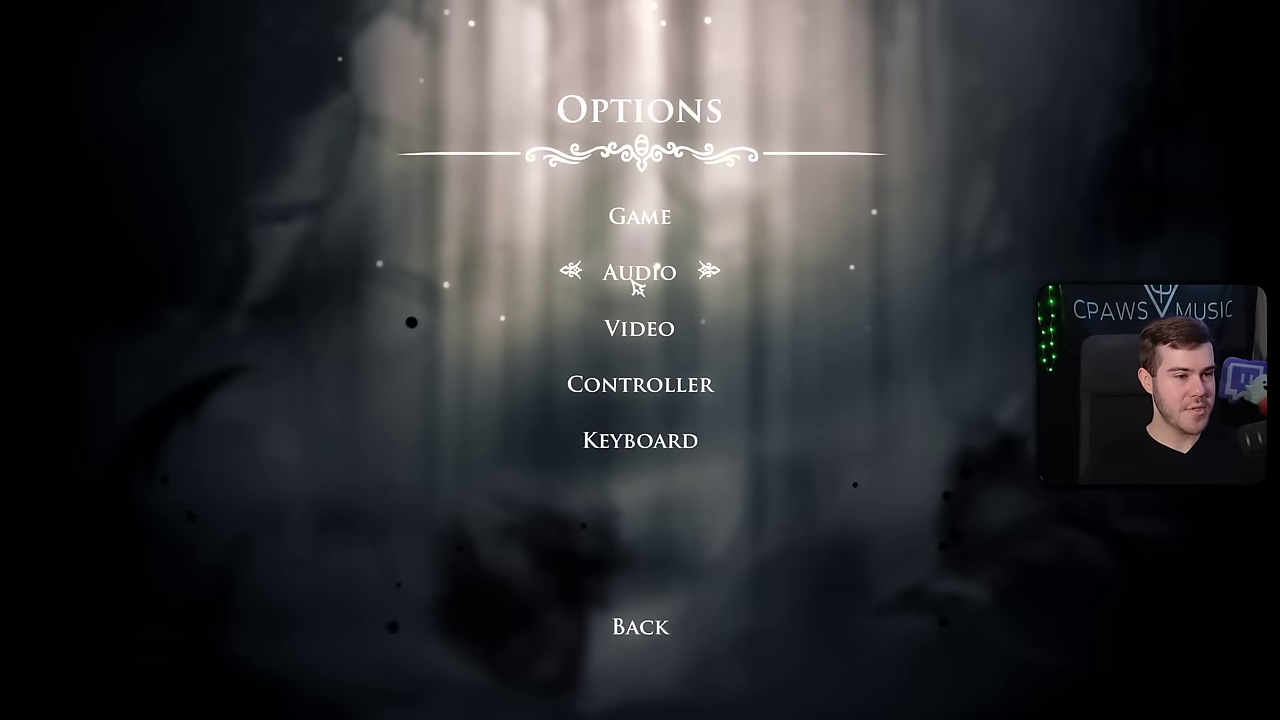
click(652, 338)
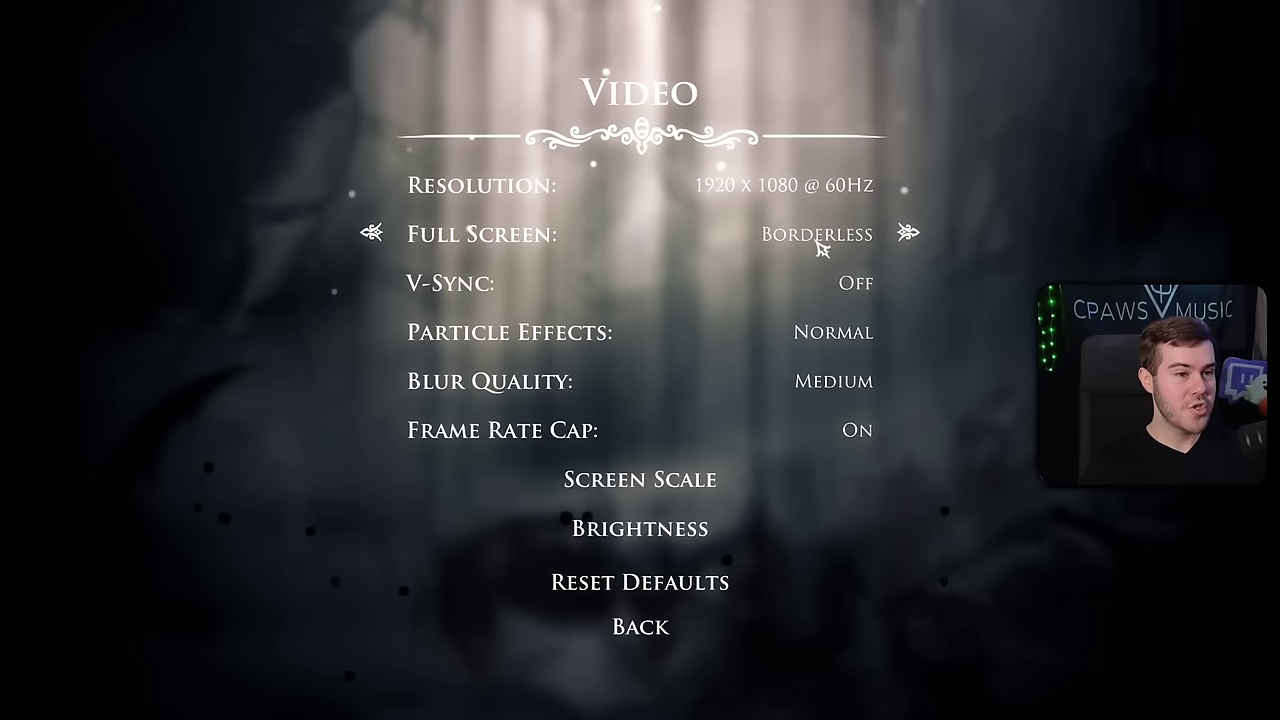
click(910, 238)
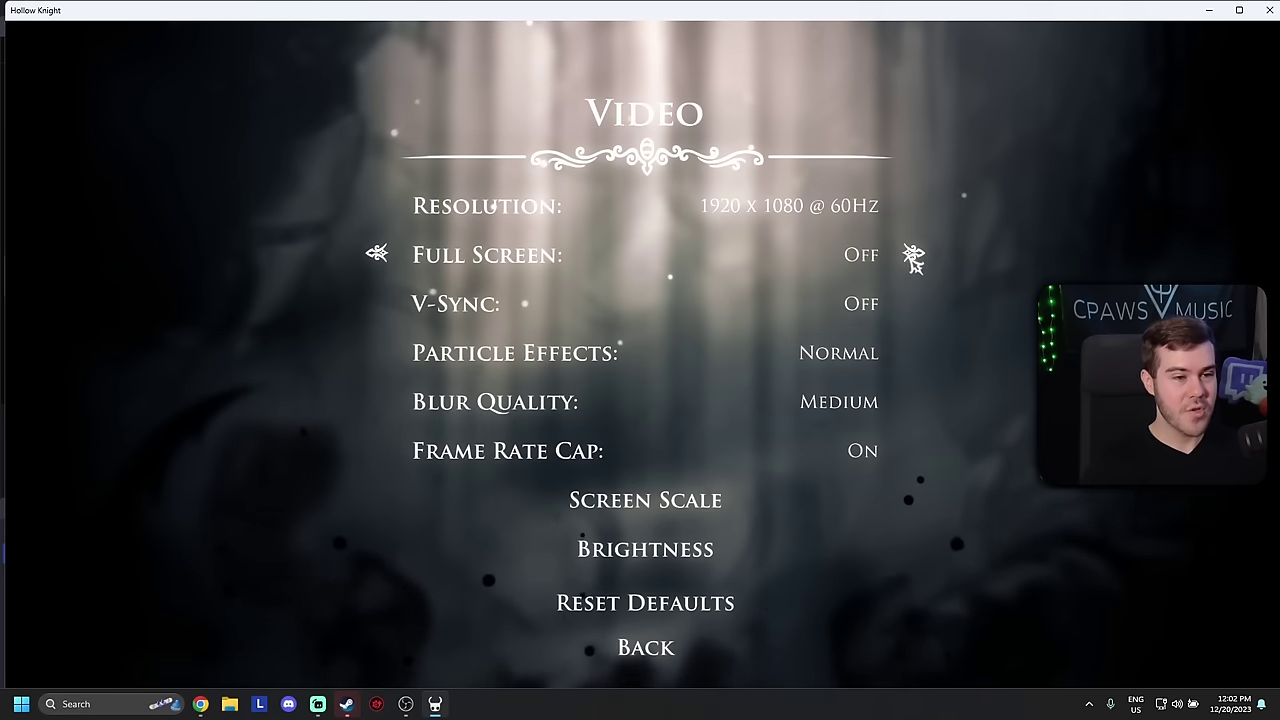
click(915, 256)
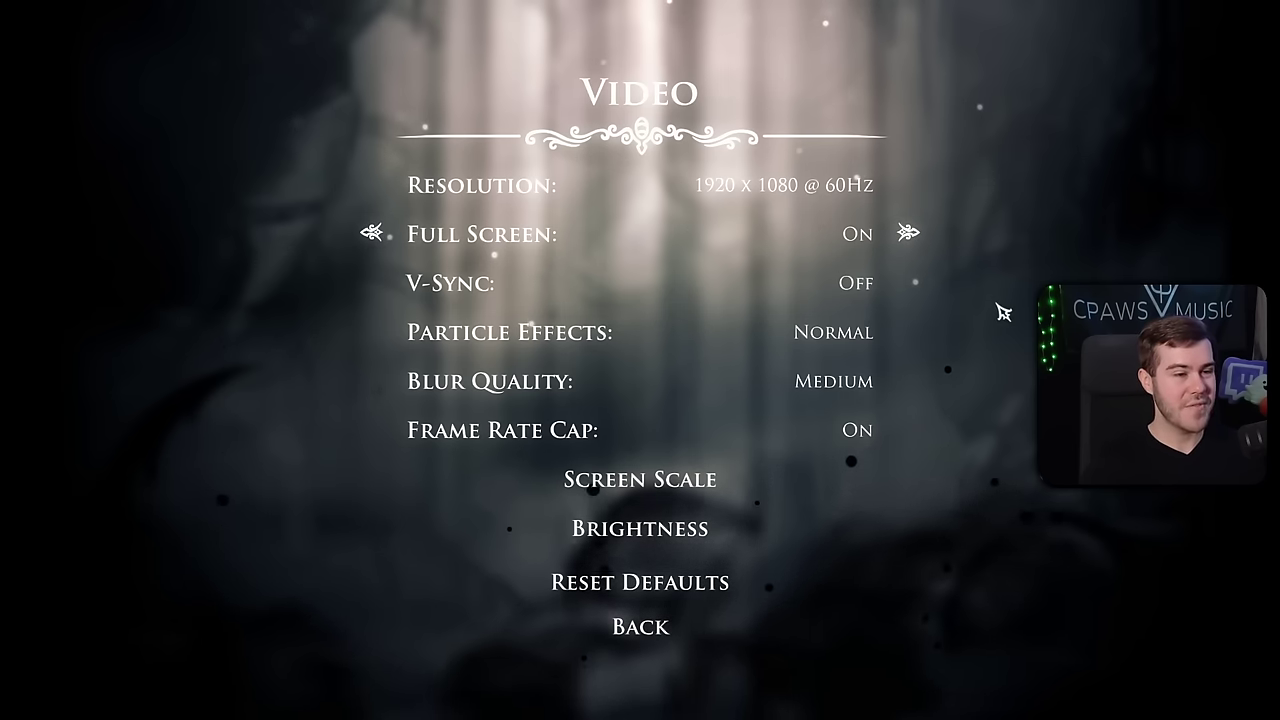
key(alt+Tab)
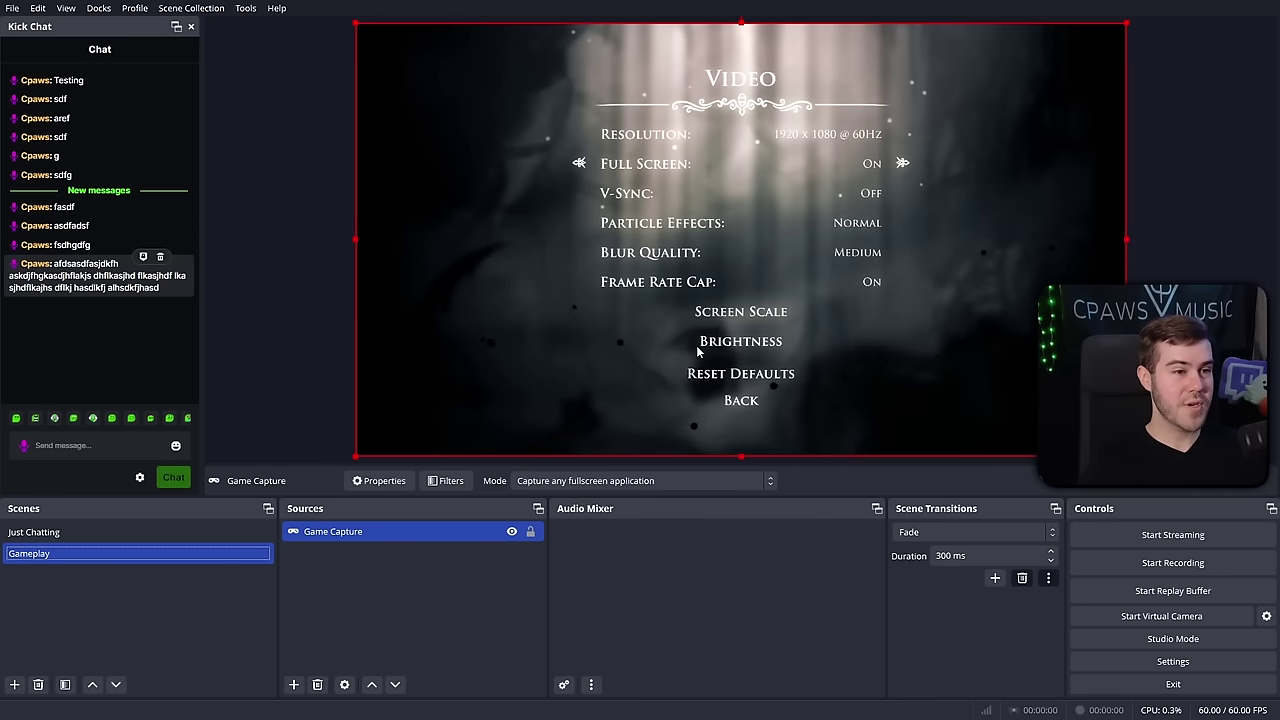
- Try 'Capture specific window' with Hollow Knight, cancel, then delete the Game Capture source
double_click(372, 537)
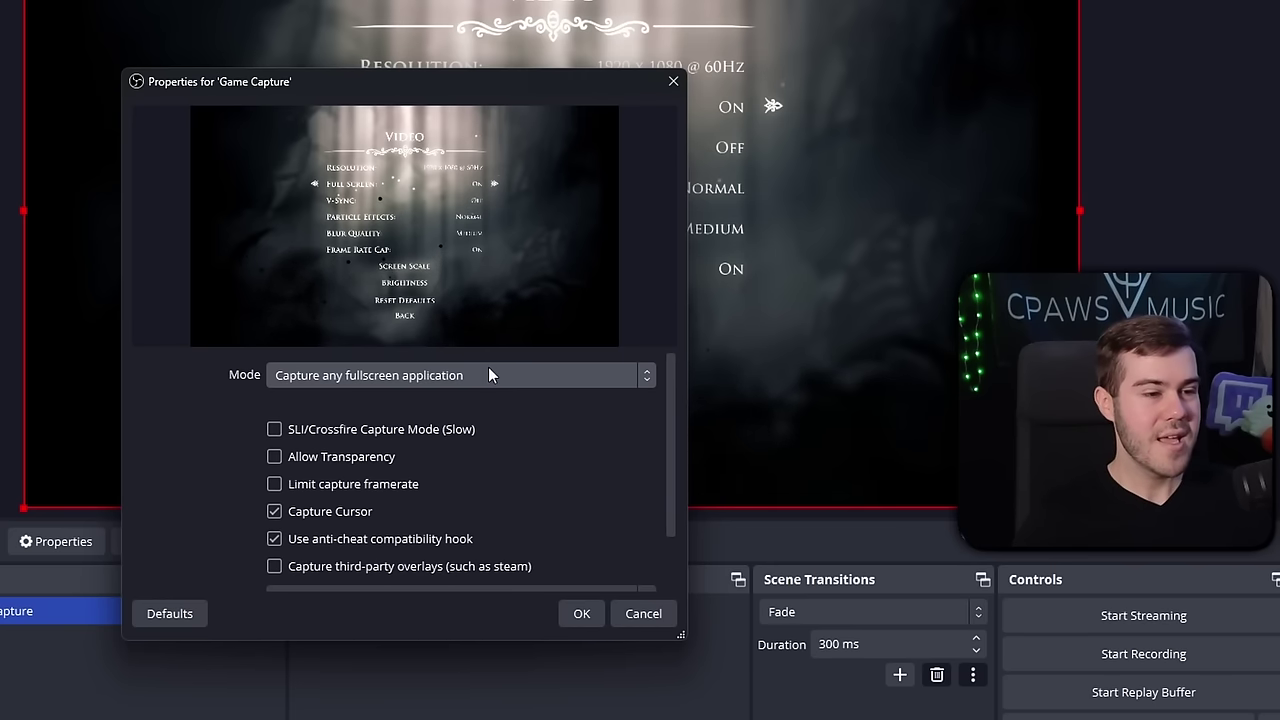
click(398, 380)
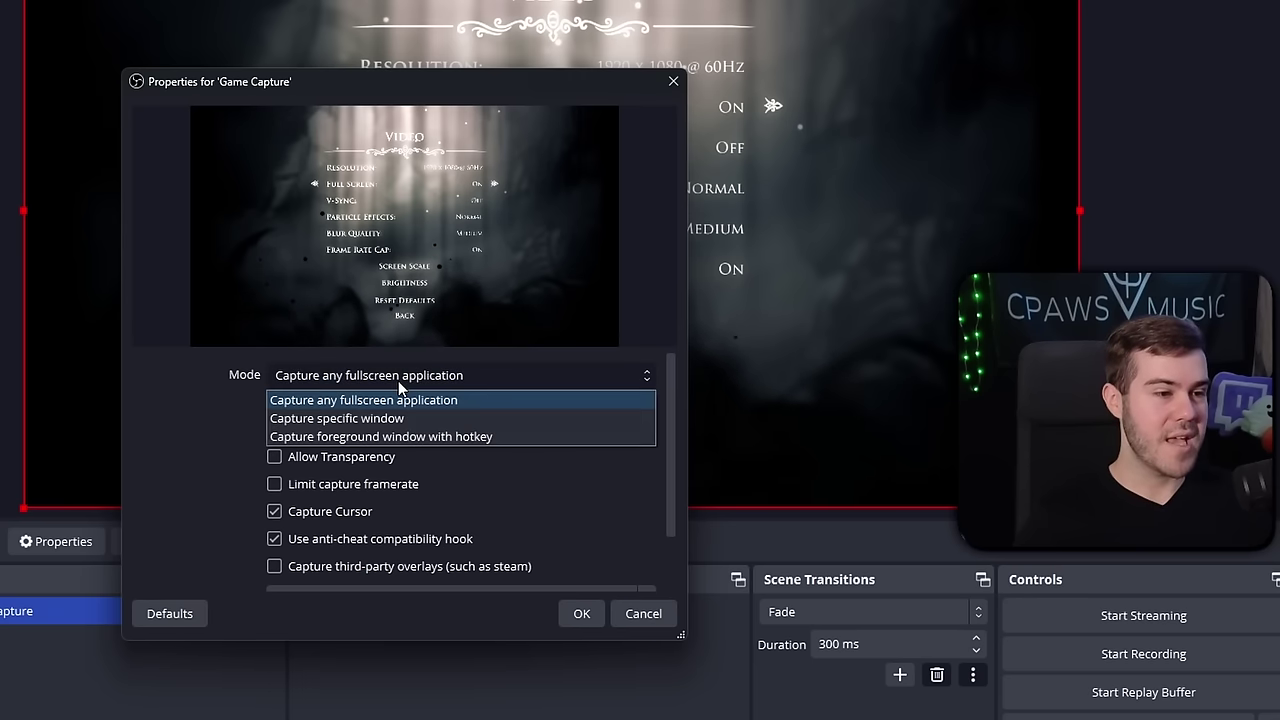
click(333, 417)
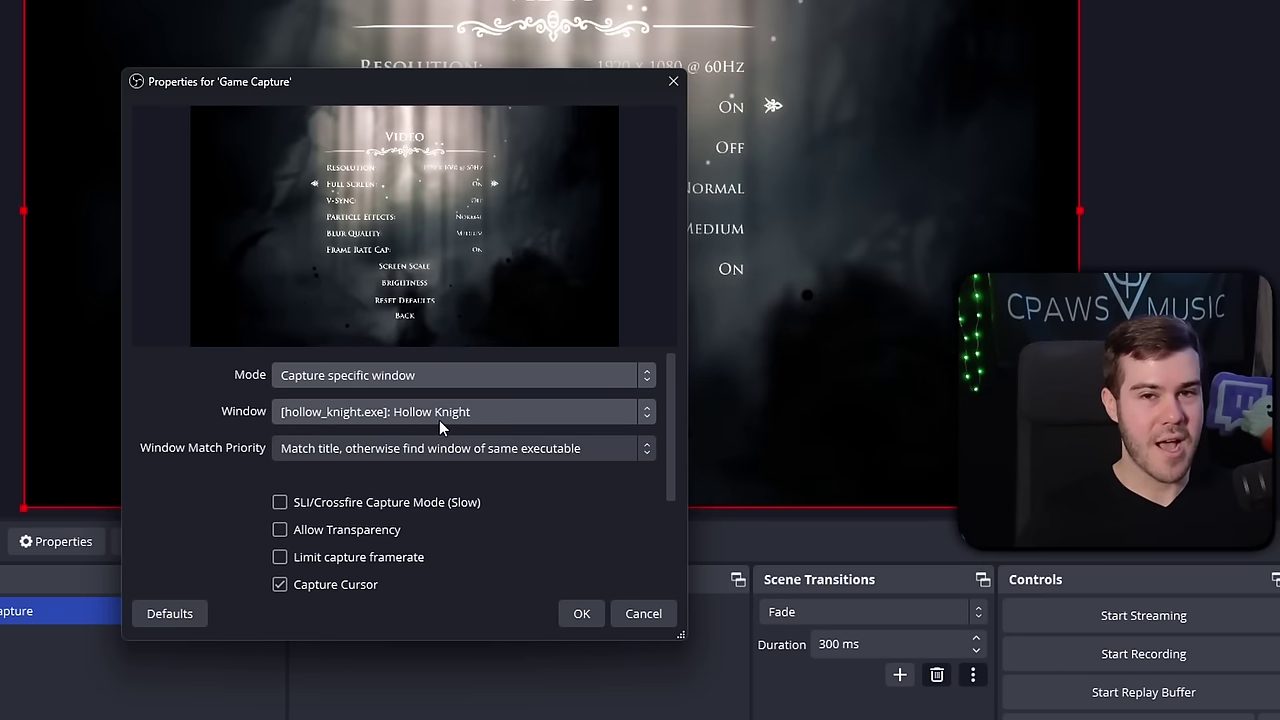
click(407, 417)
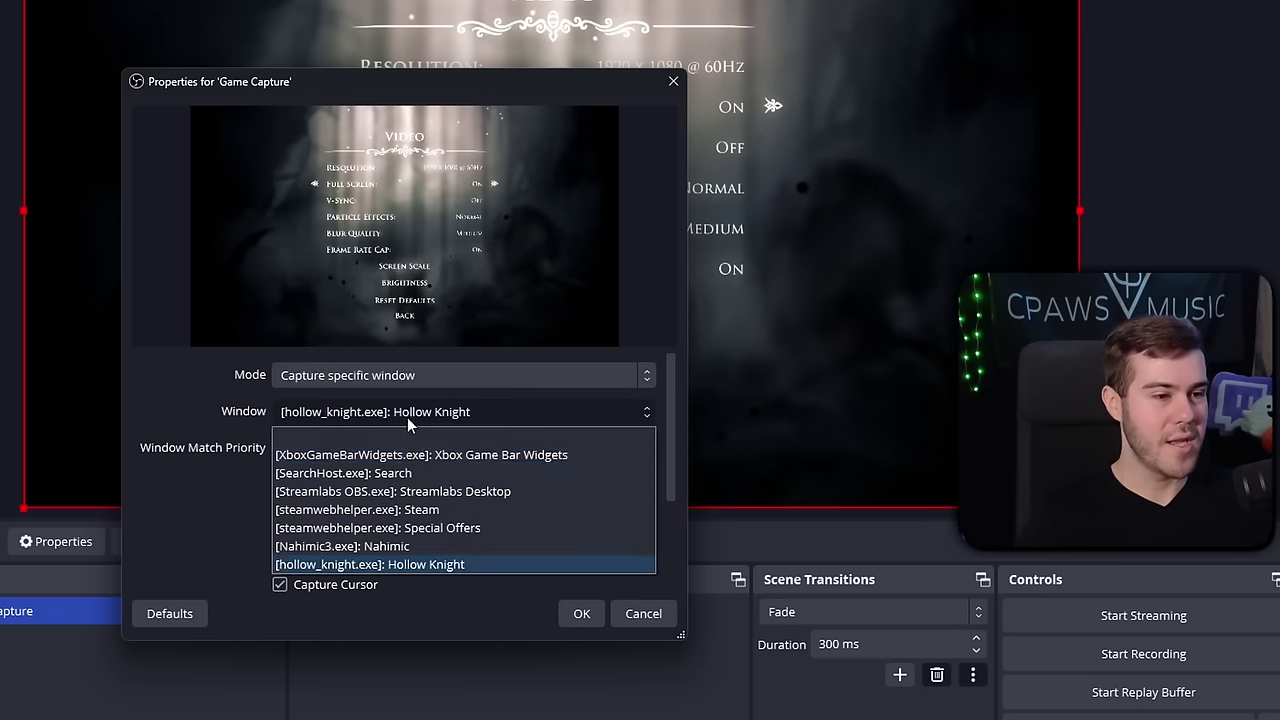
click(343, 412)
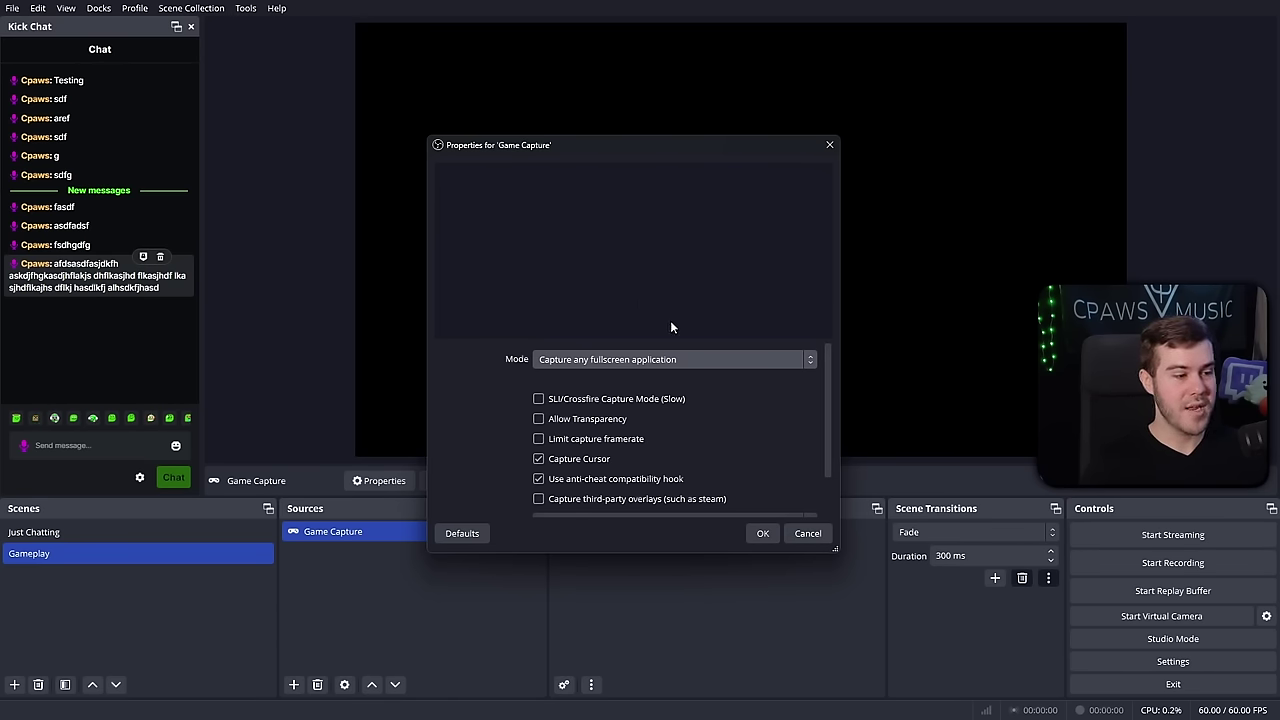
click(812, 537)
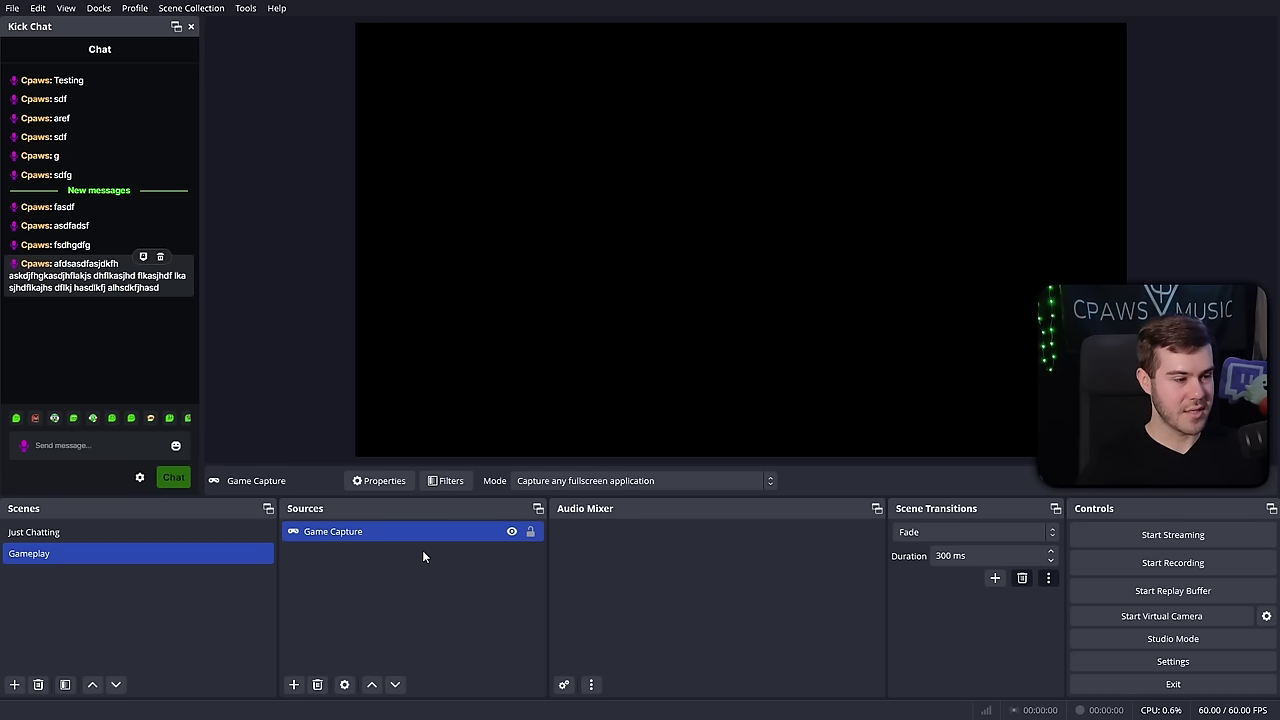
key(Delete)
- Confirm removing Game Capture and add a Display Capture source with its default name
click(697, 371)
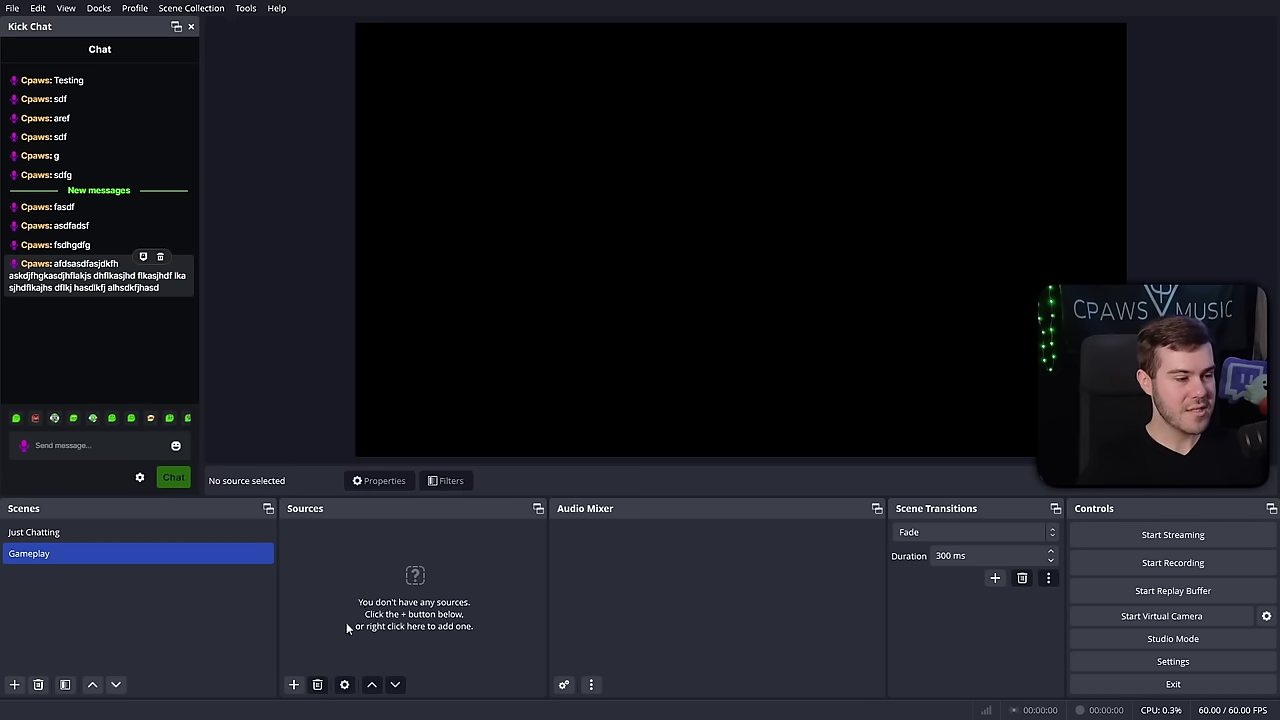
click(295, 685)
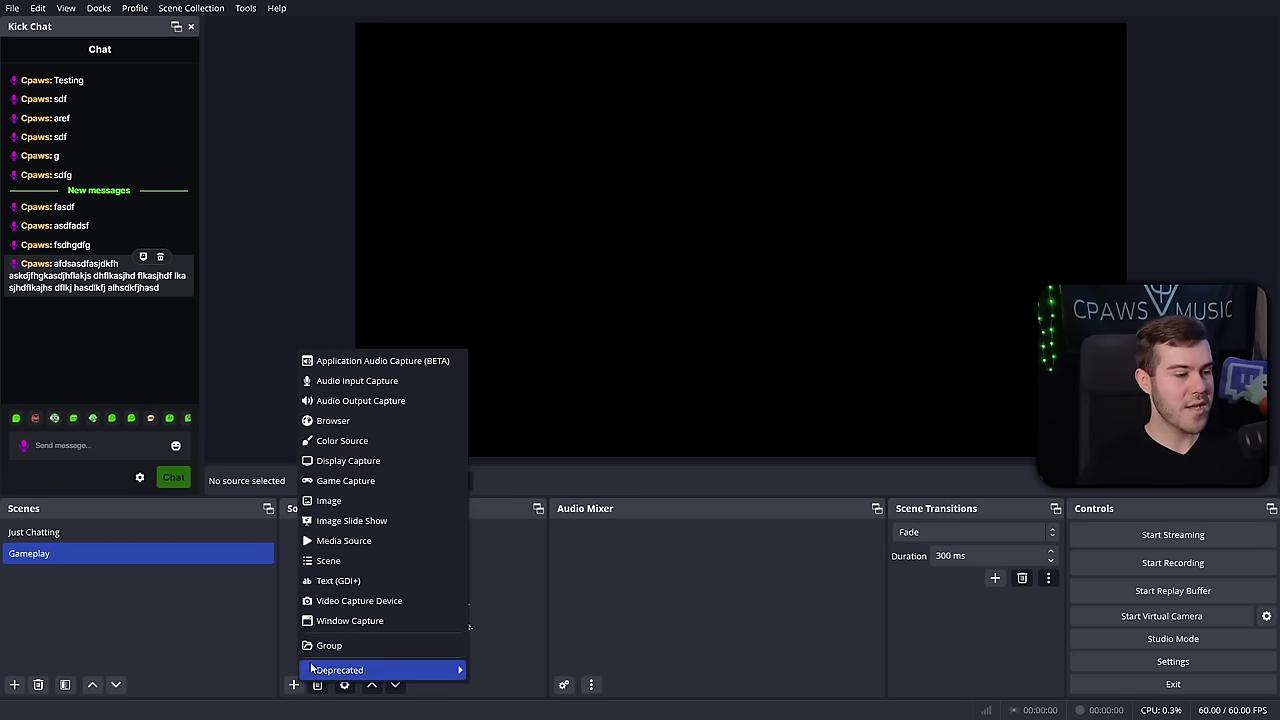
click(392, 463)
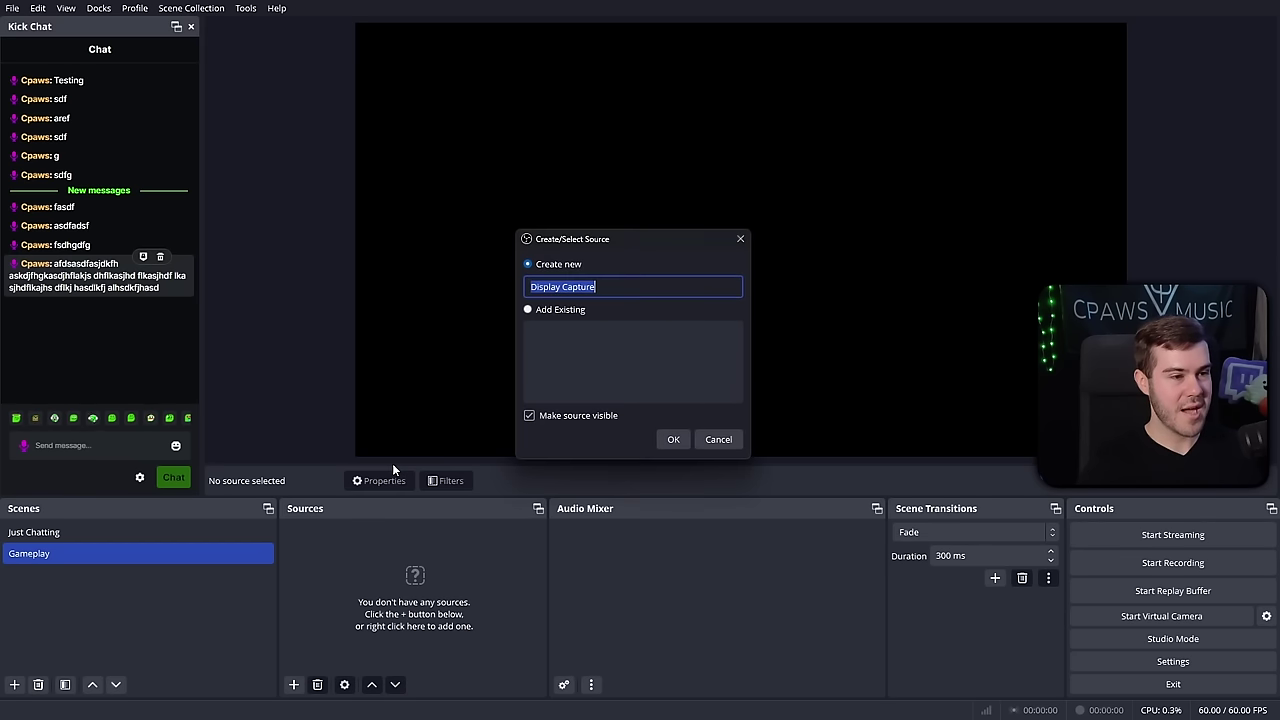
click(673, 441)
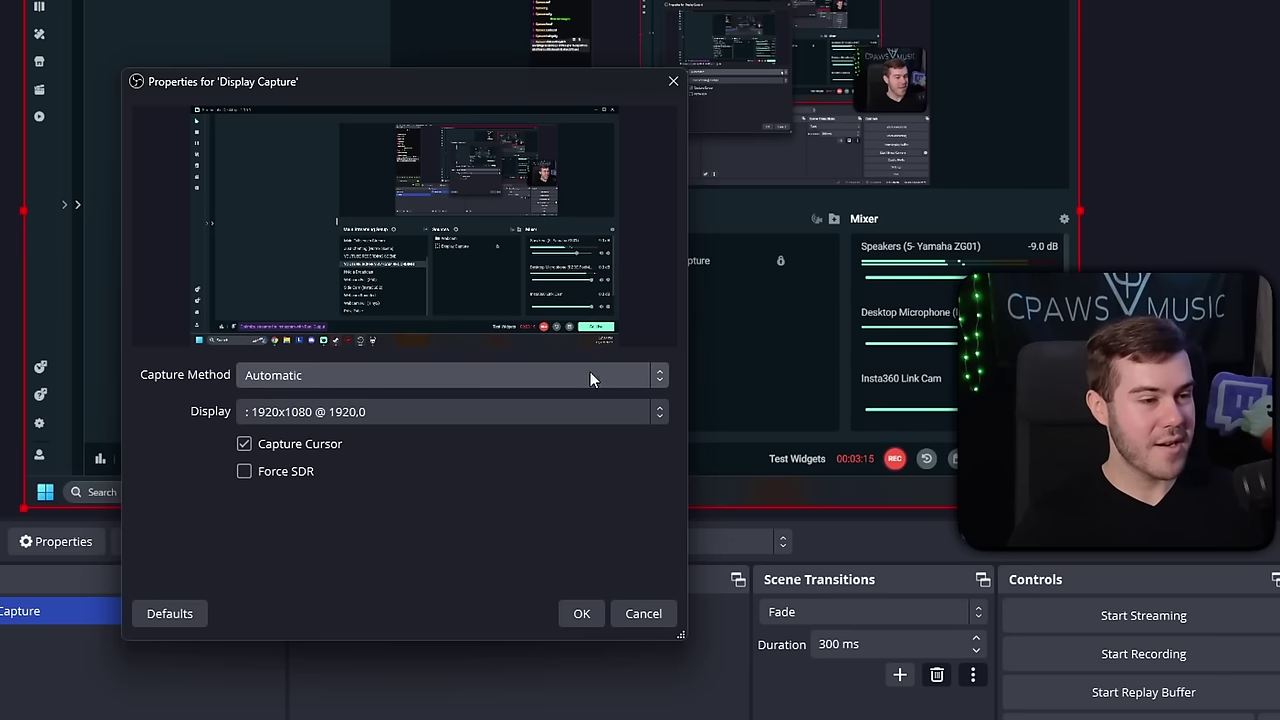
- Set the Display Capture to the Acer H276HL monitor and close its properties
click(328, 414)
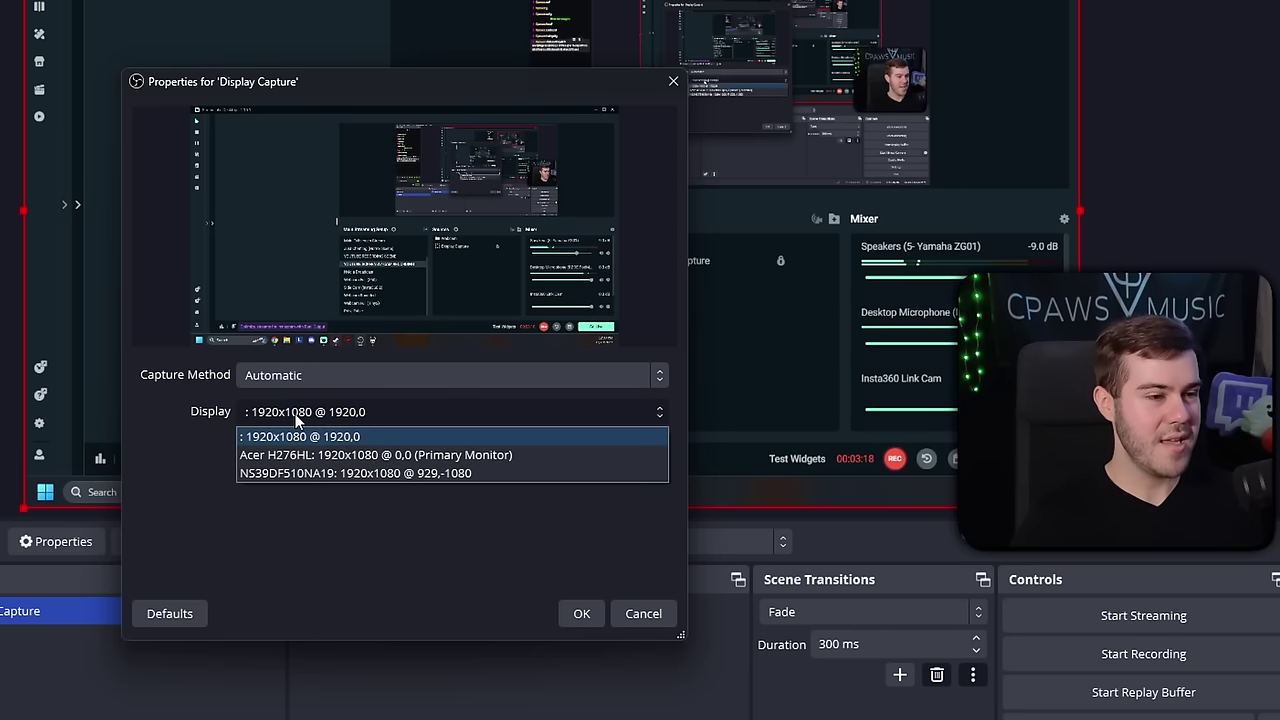
click(338, 457)
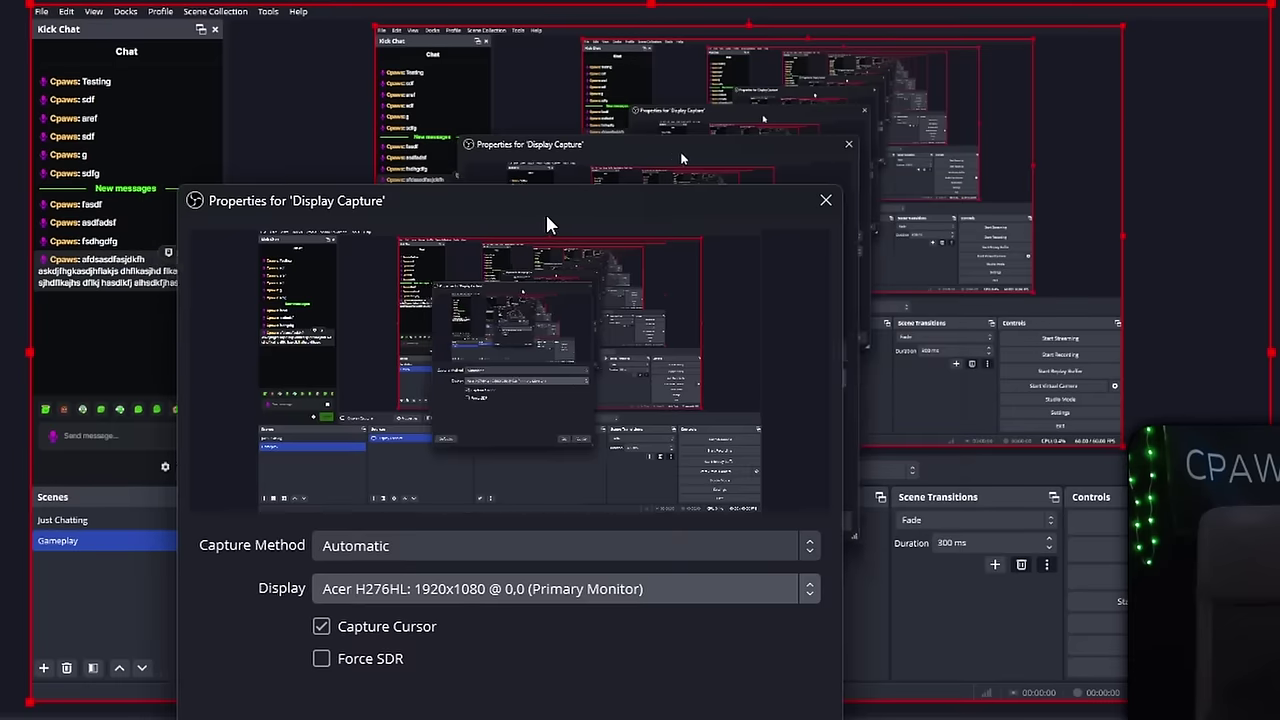
drag(546, 216, 448, 245)
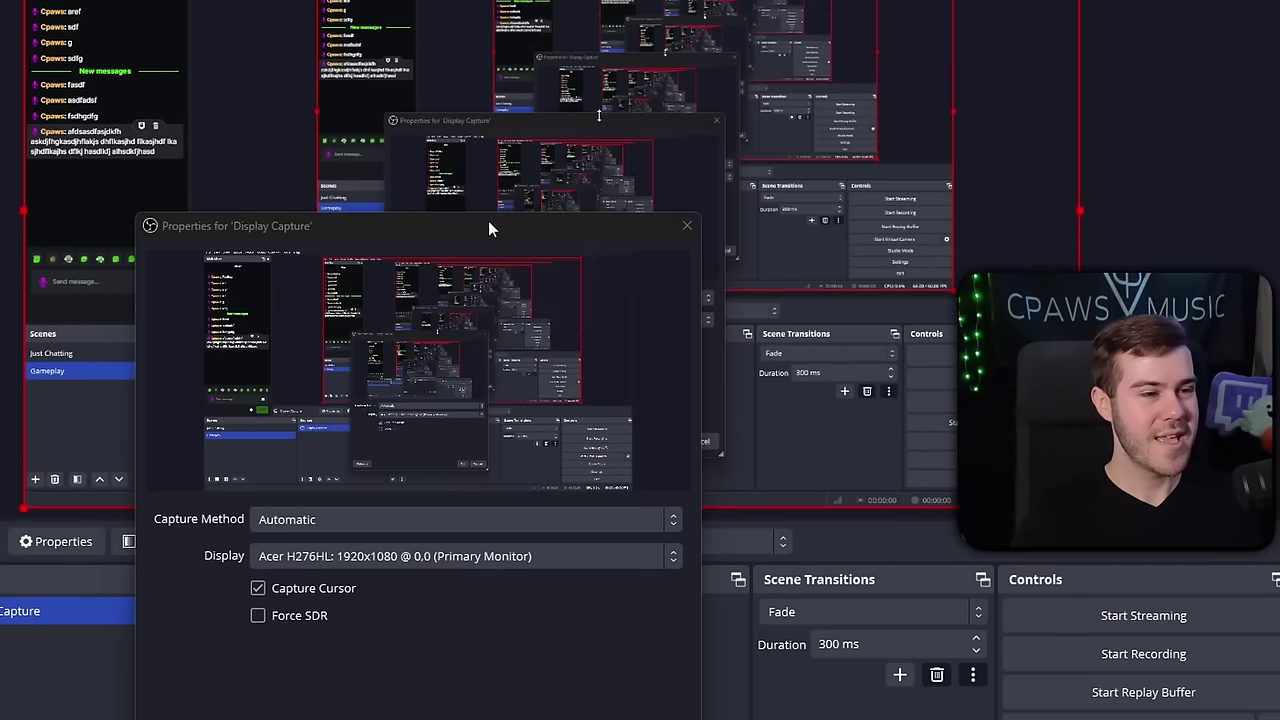
drag(488, 229, 560, 35)
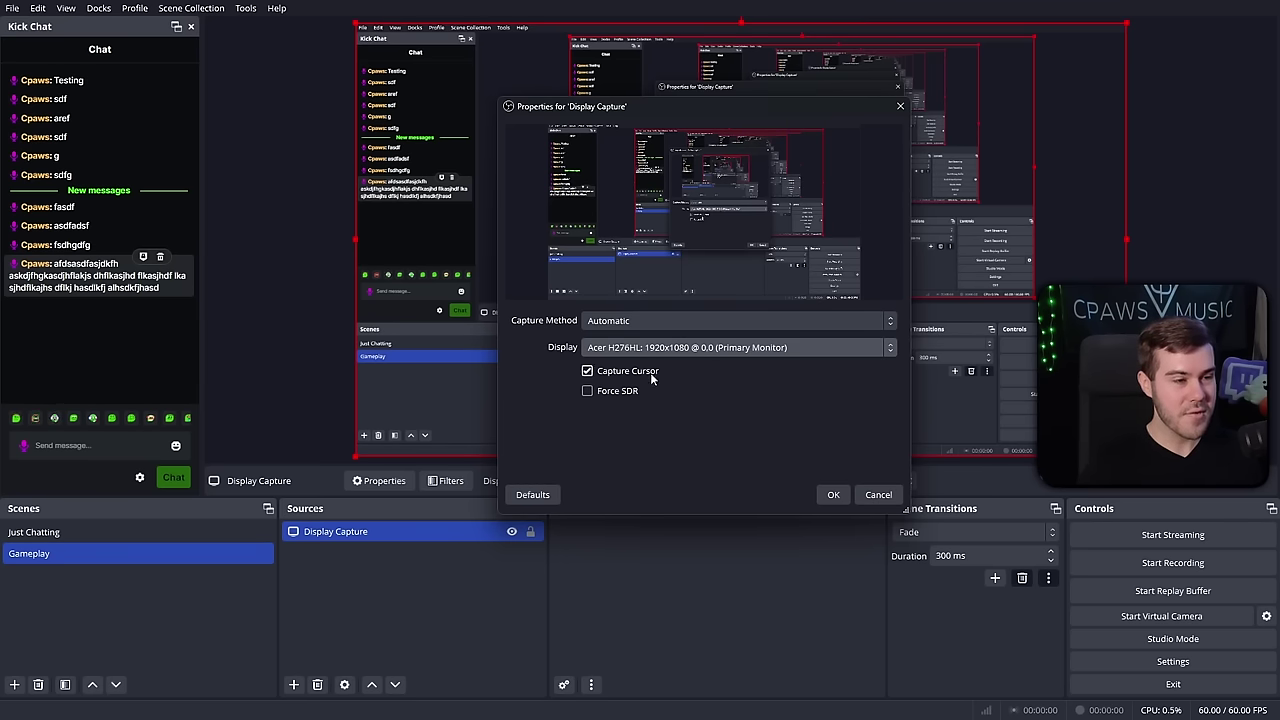
click(878, 494)
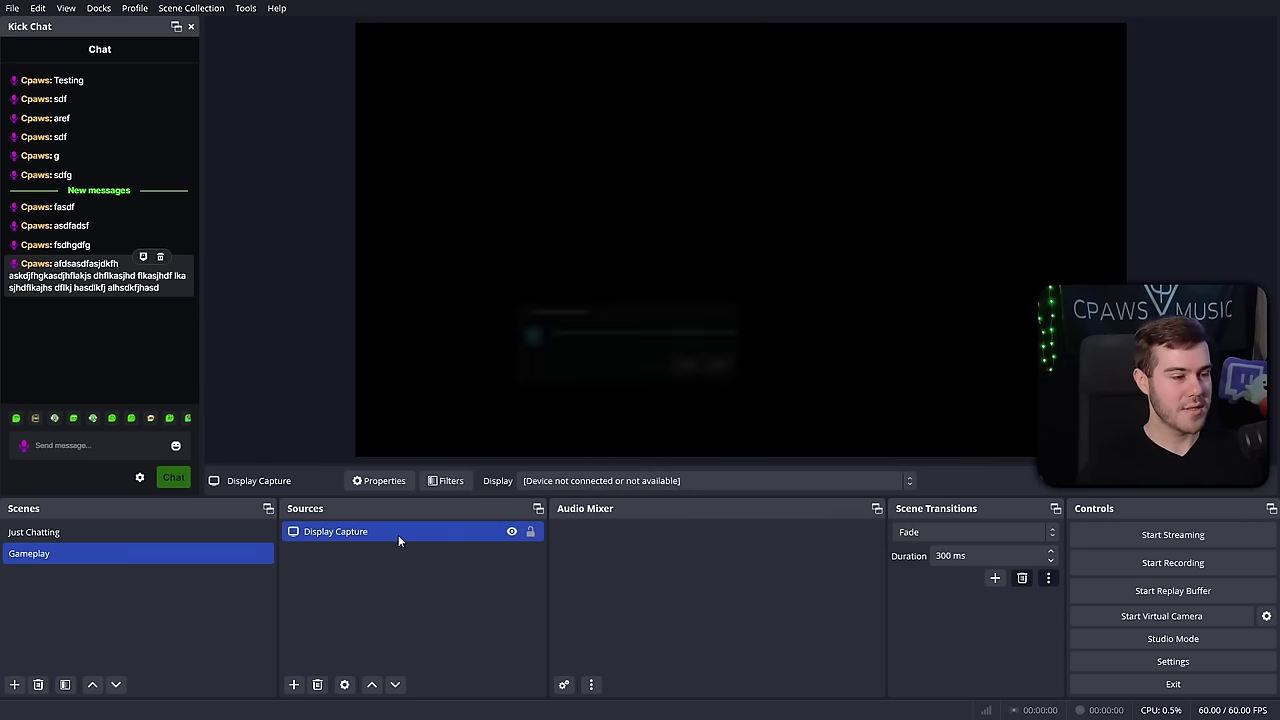
- Delete the Display Capture source and add a Window Capture source with its default name
key(Delete)
key(Return)
click(293, 684)
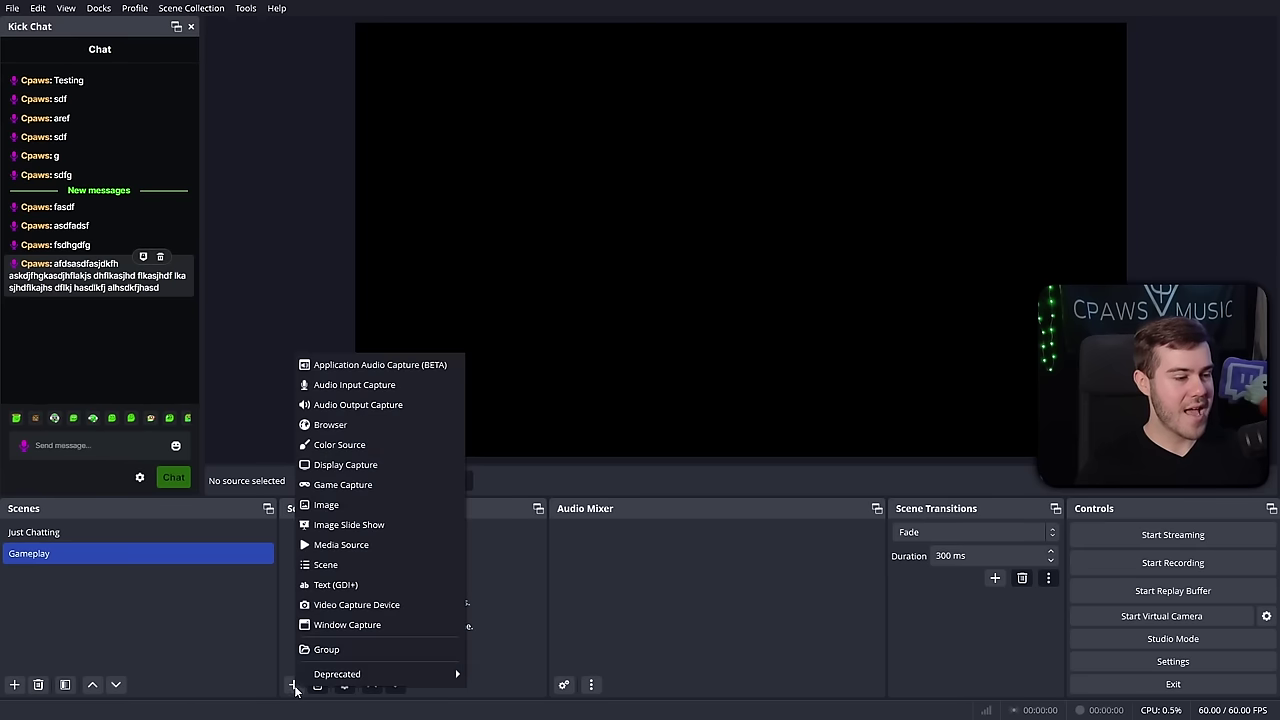
click(380, 625)
click(675, 440)
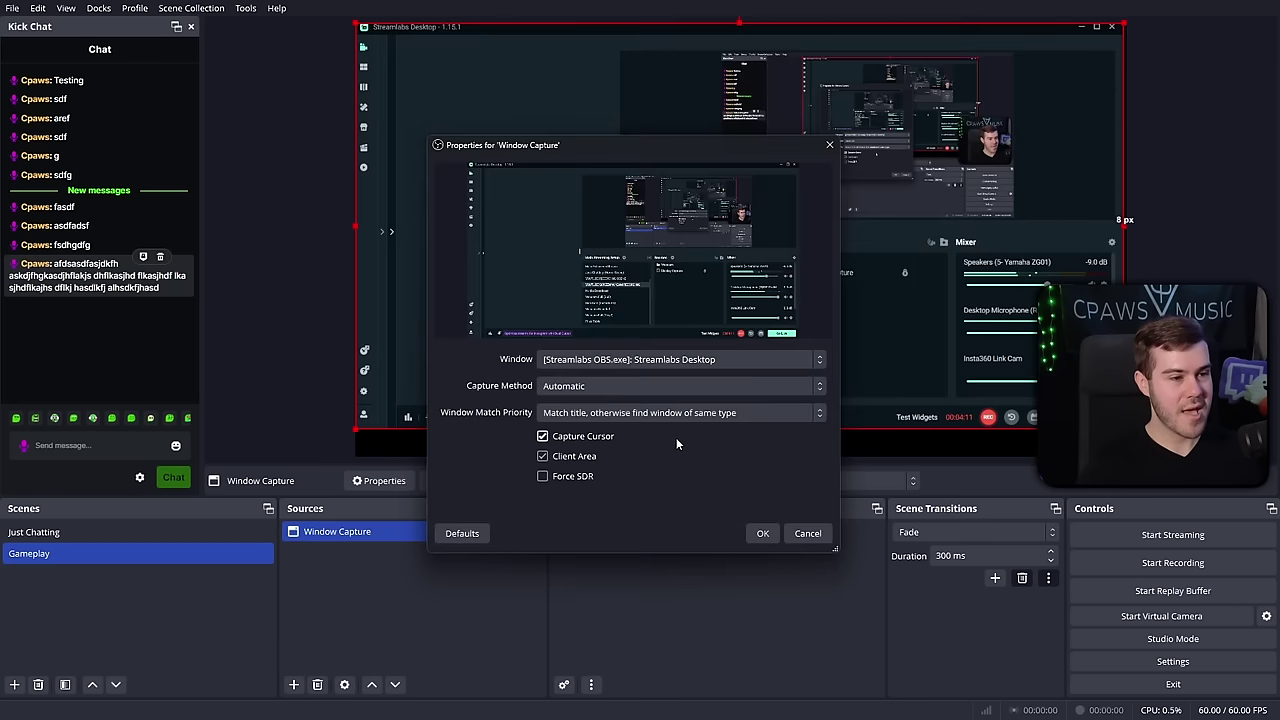
- Leave the captured window unchanged, set the game's Full Screen to Borderless, and cancel the properties
click(617, 362)
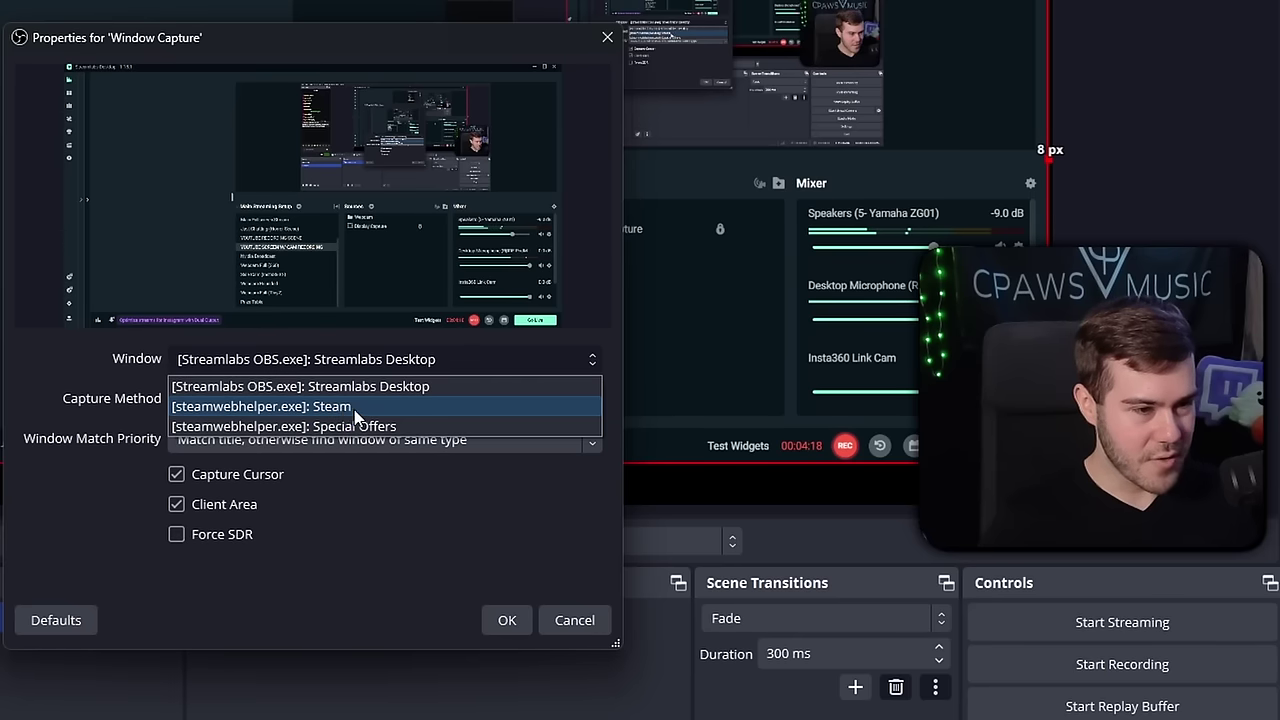
click(266, 386)
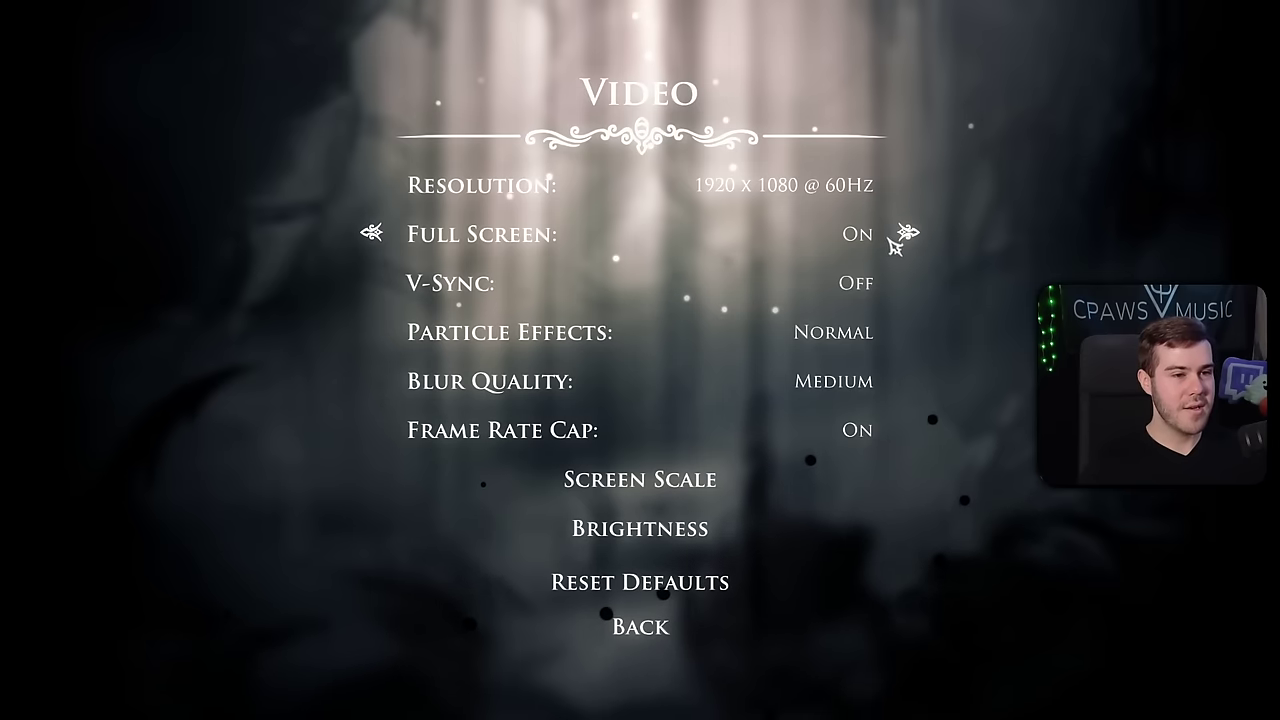
click(910, 237)
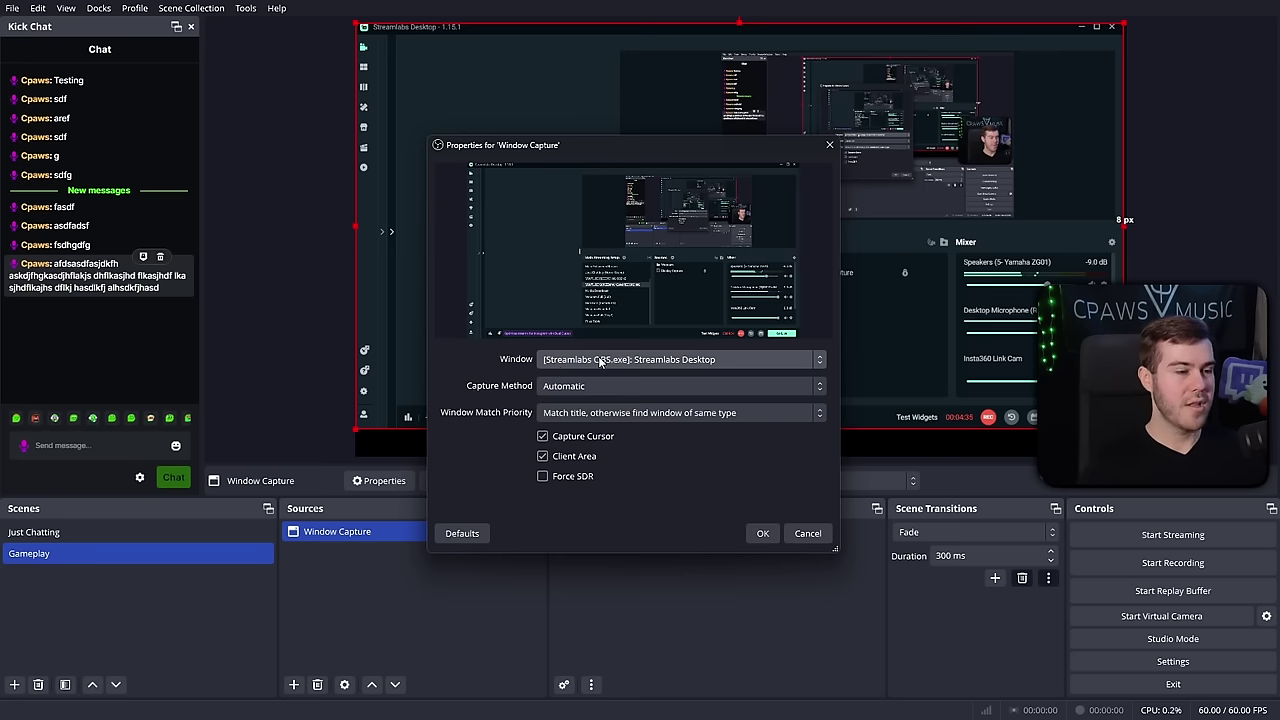
click(600, 362)
click(470, 362)
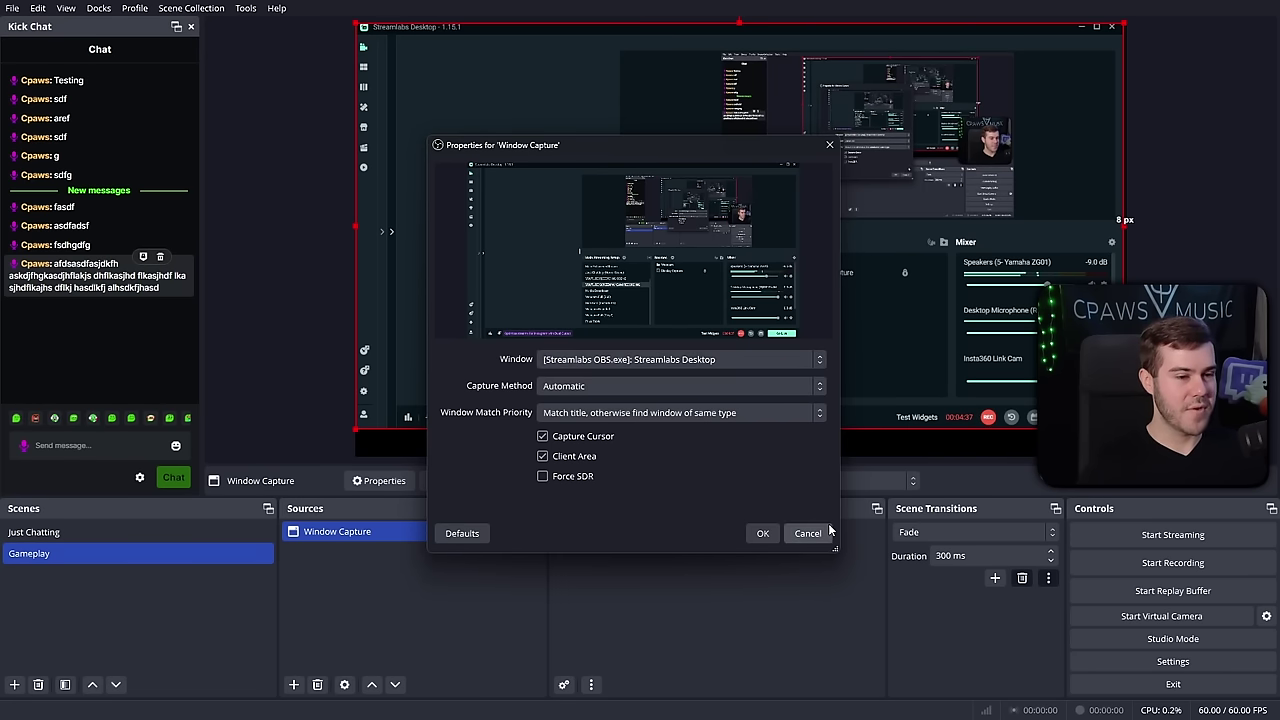
click(815, 535)
- Capture the Hollow Knight window using the Windows 10 (1903 and up) capture method
double_click(370, 534)
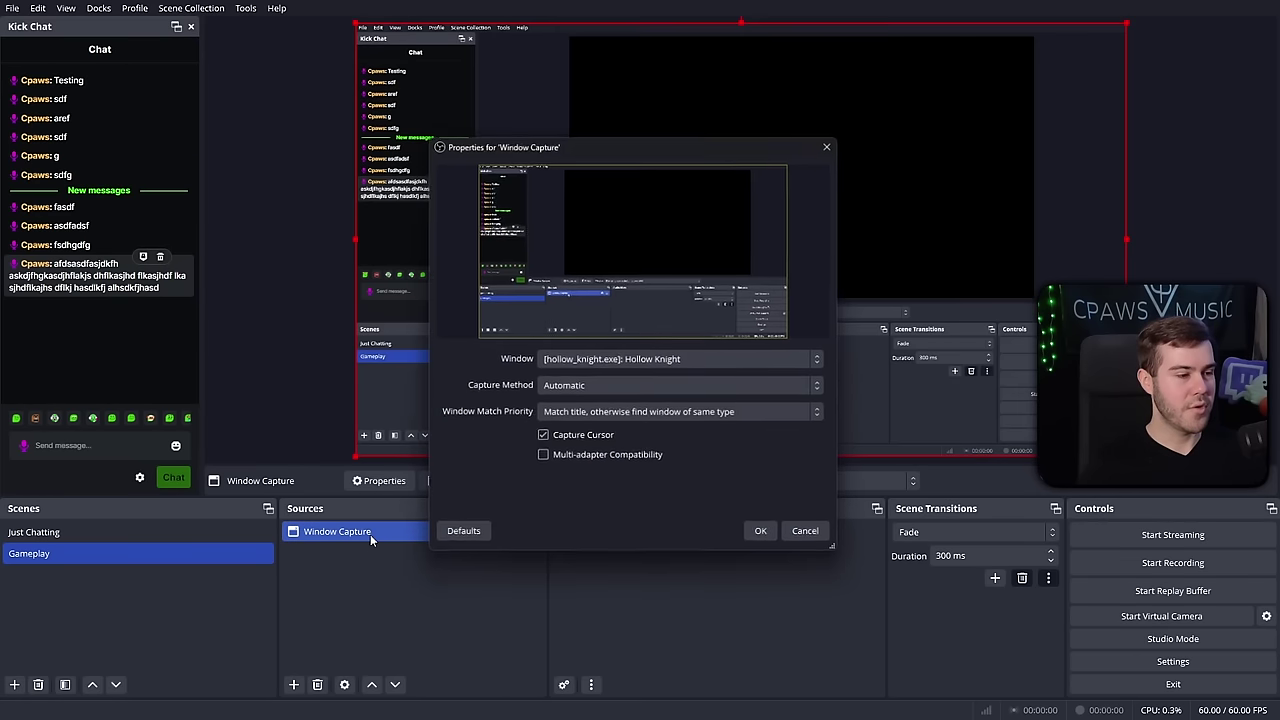
click(610, 361)
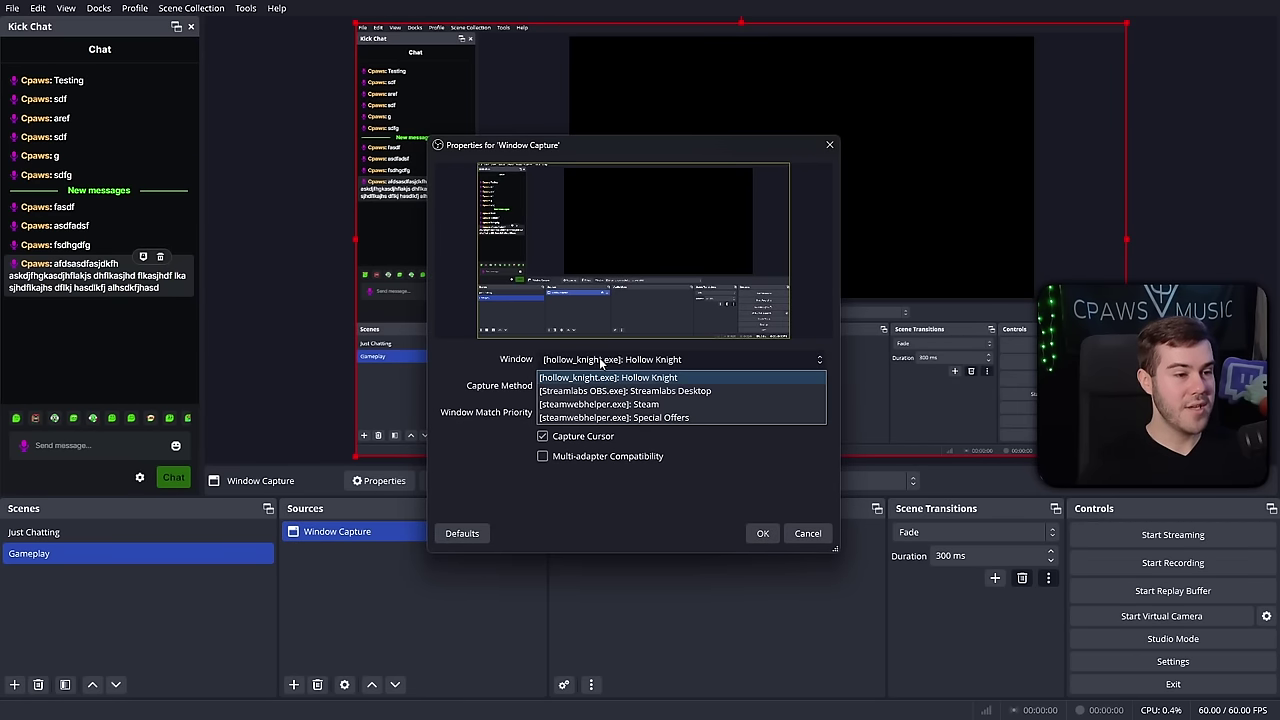
click(642, 378)
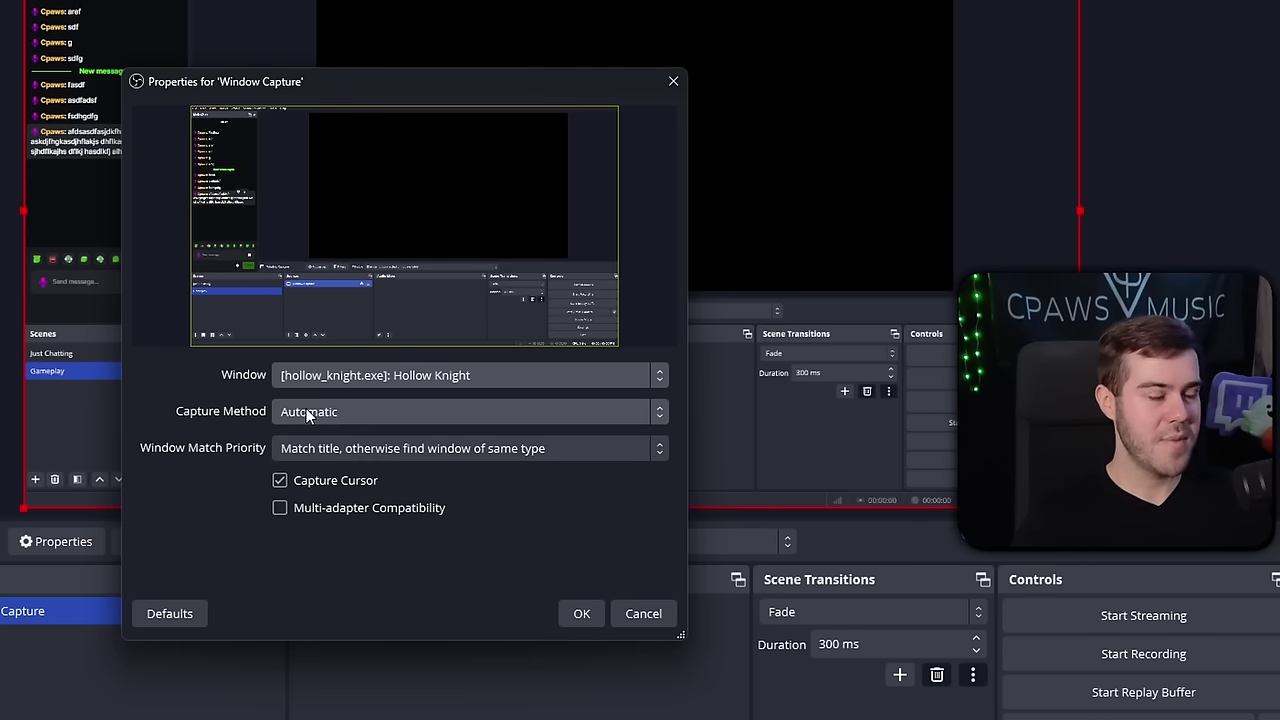
click(348, 419)
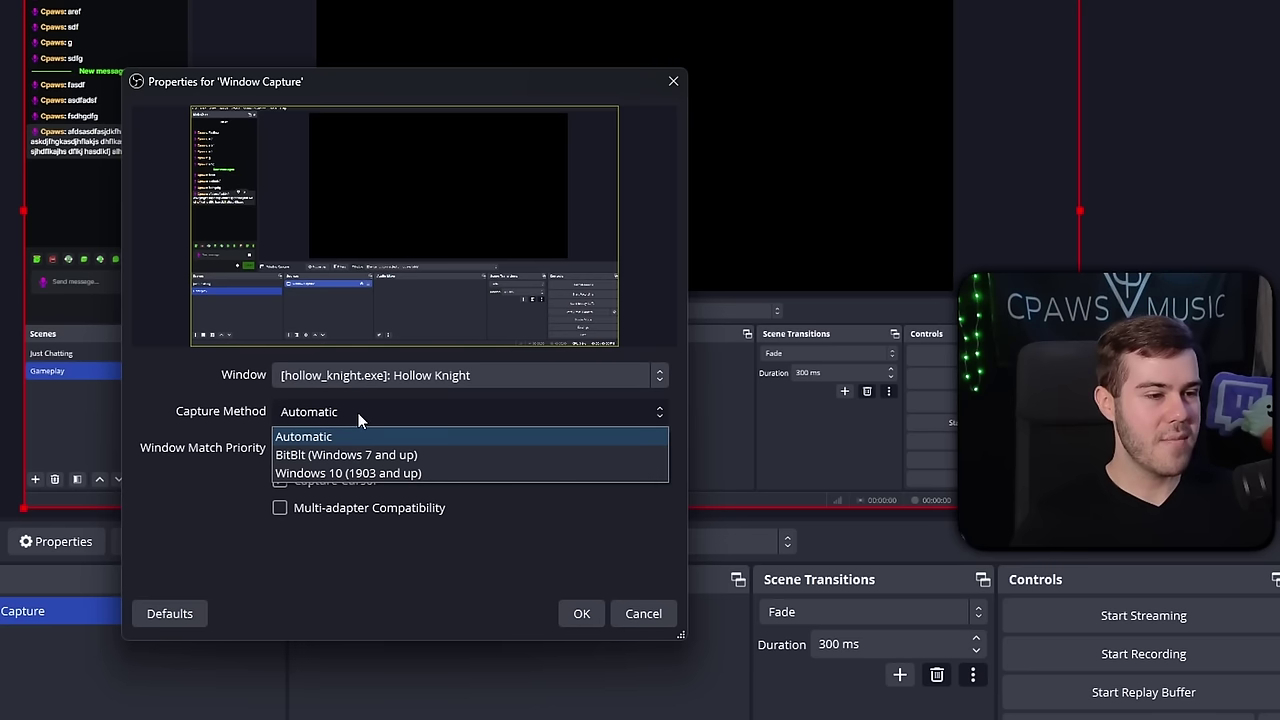
click(333, 474)
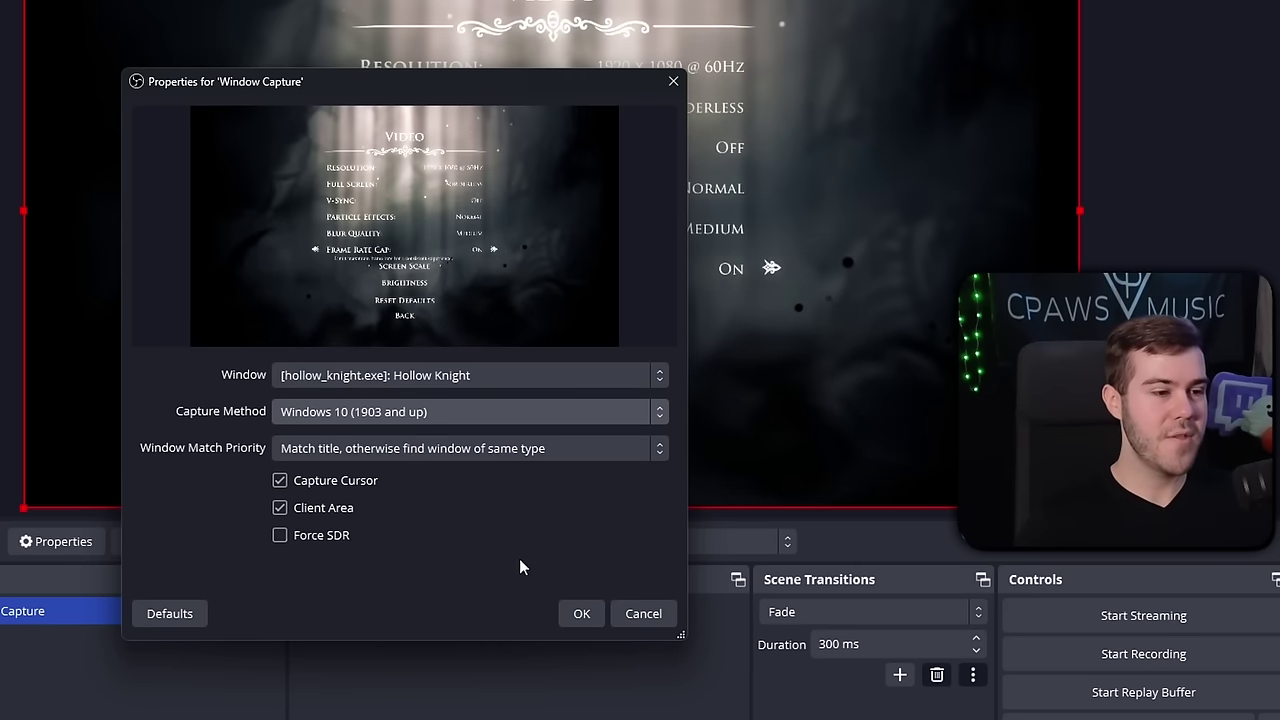
click(584, 616)
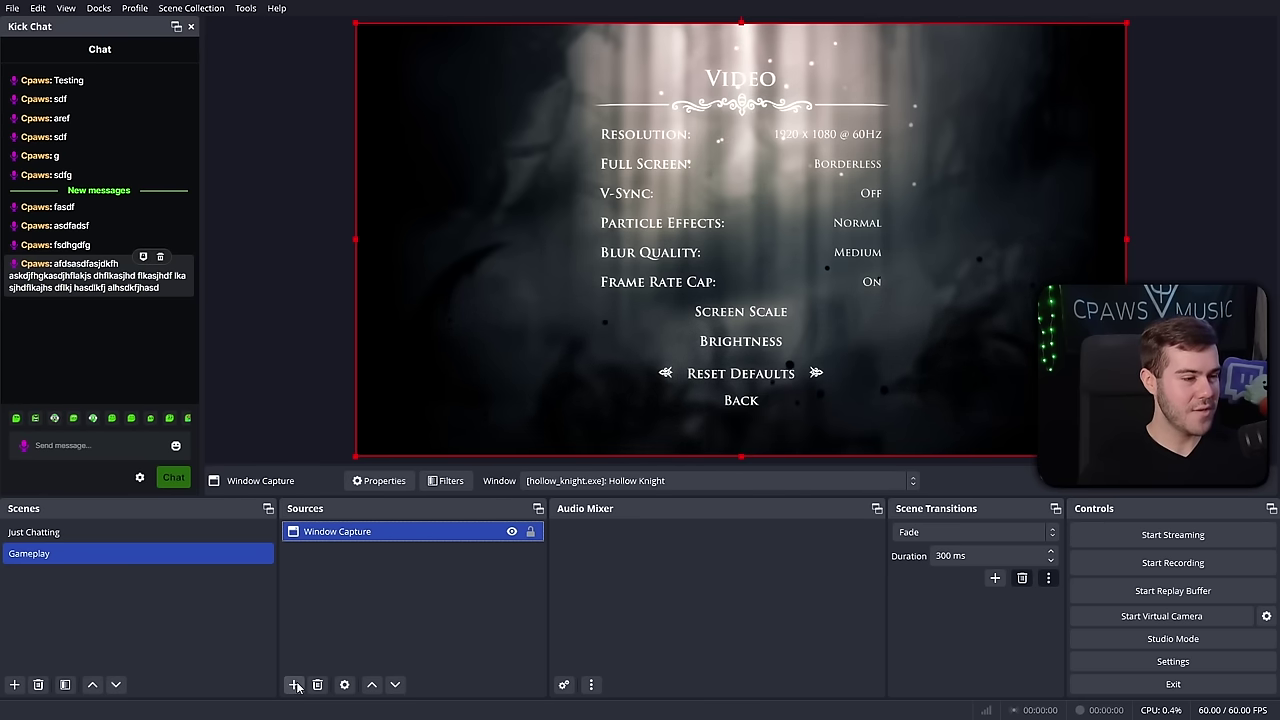
- Add the existing Webcam video capture source to the Gameplay scene
click(296, 686)
click(350, 605)
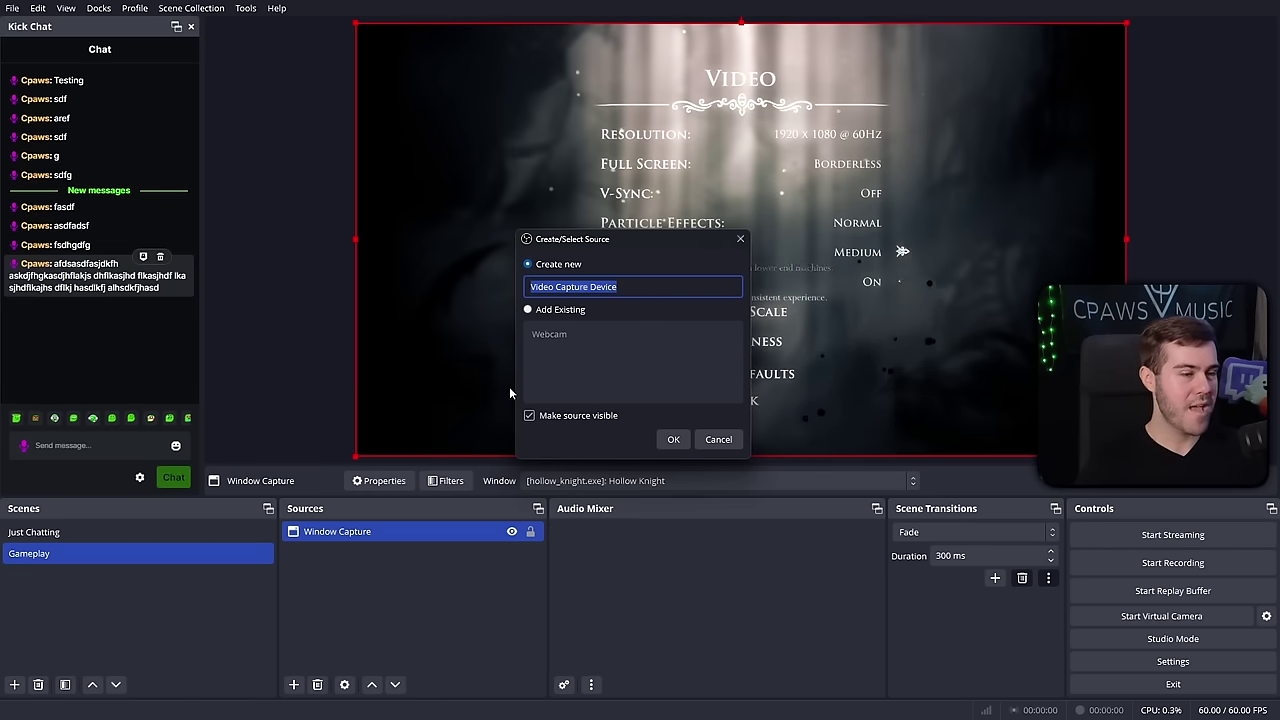
click(529, 310)
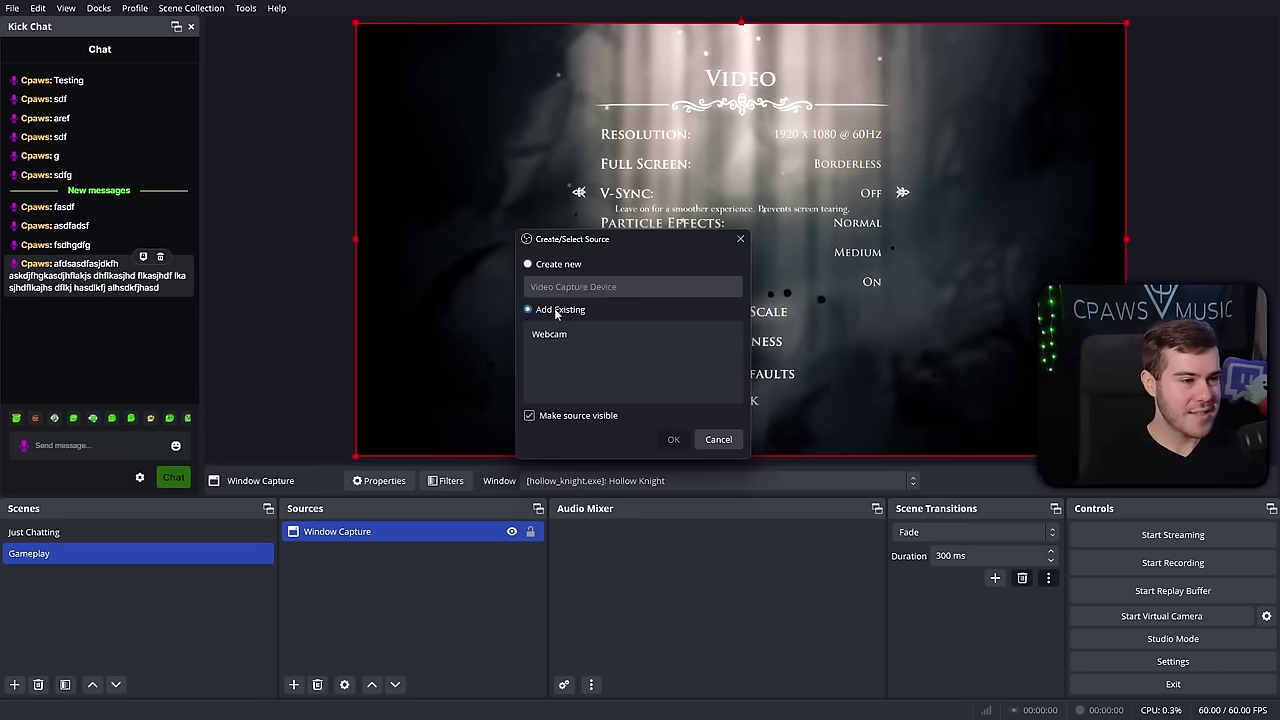
click(560, 334)
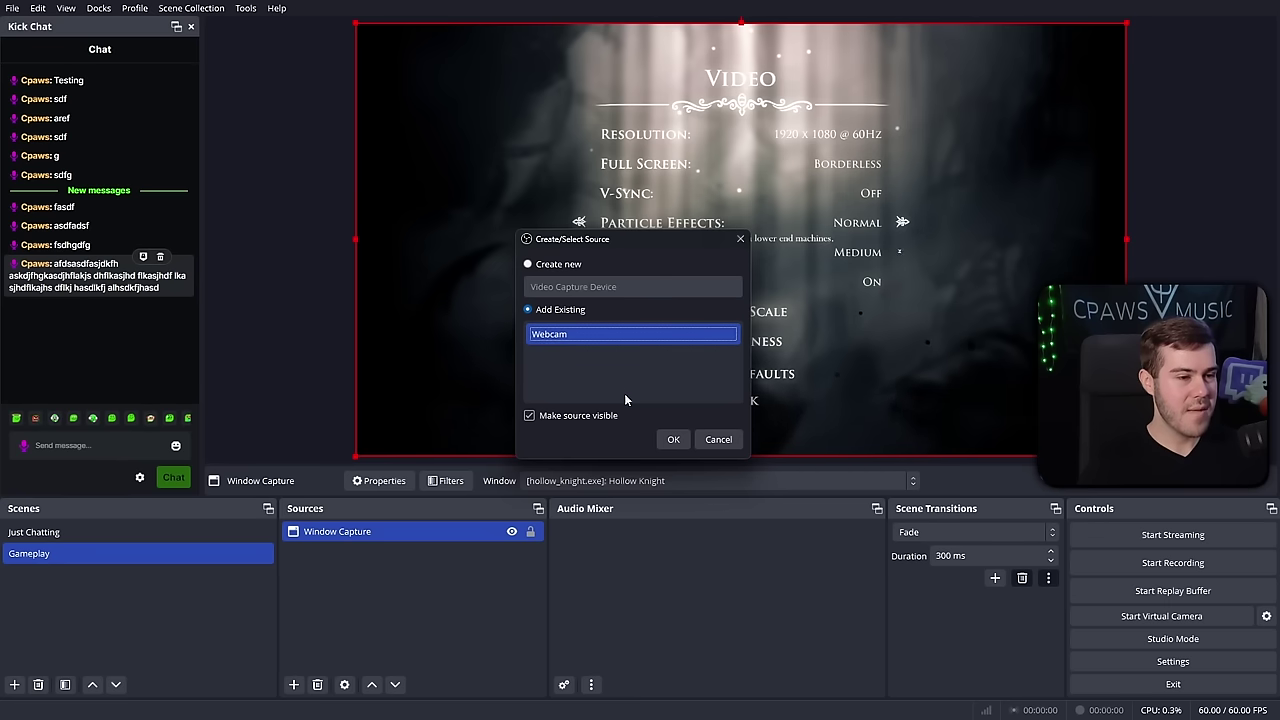
click(672, 440)
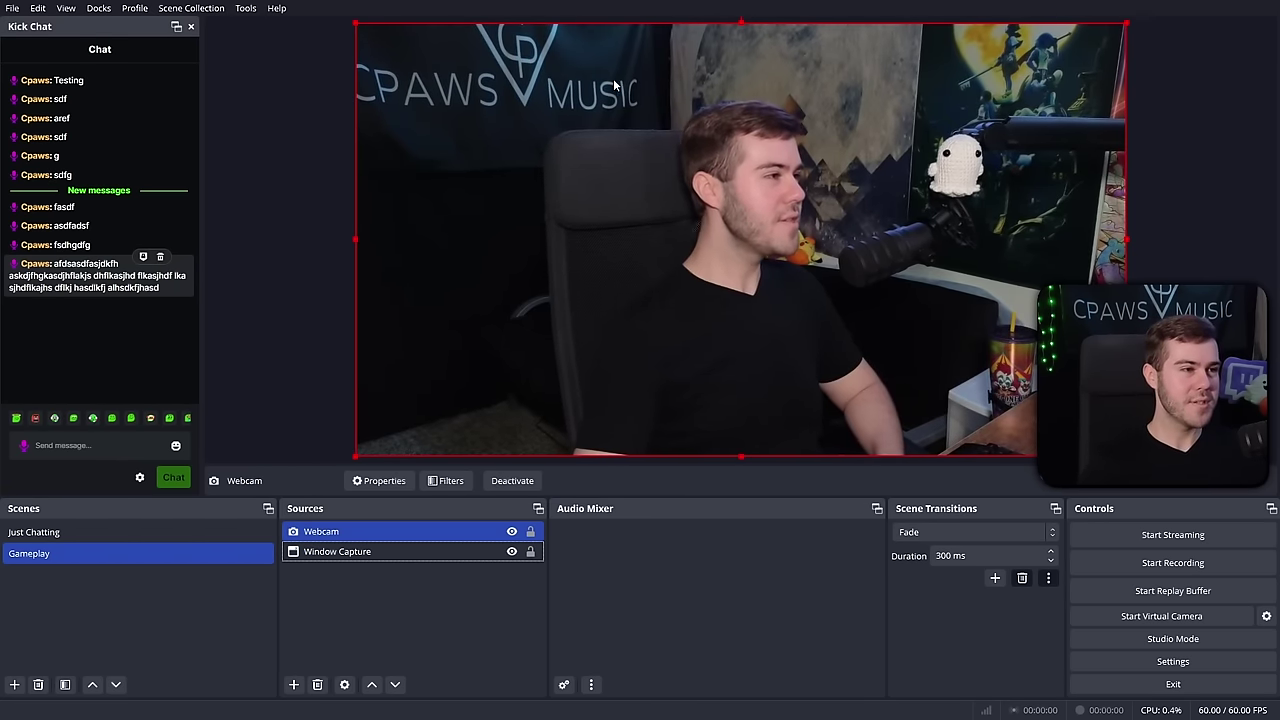
- Shrink the webcam and place it at the right side of the game capture, undoing trial crops
drag(366, 32, 942, 353)
drag(1047, 399, 912, 242)
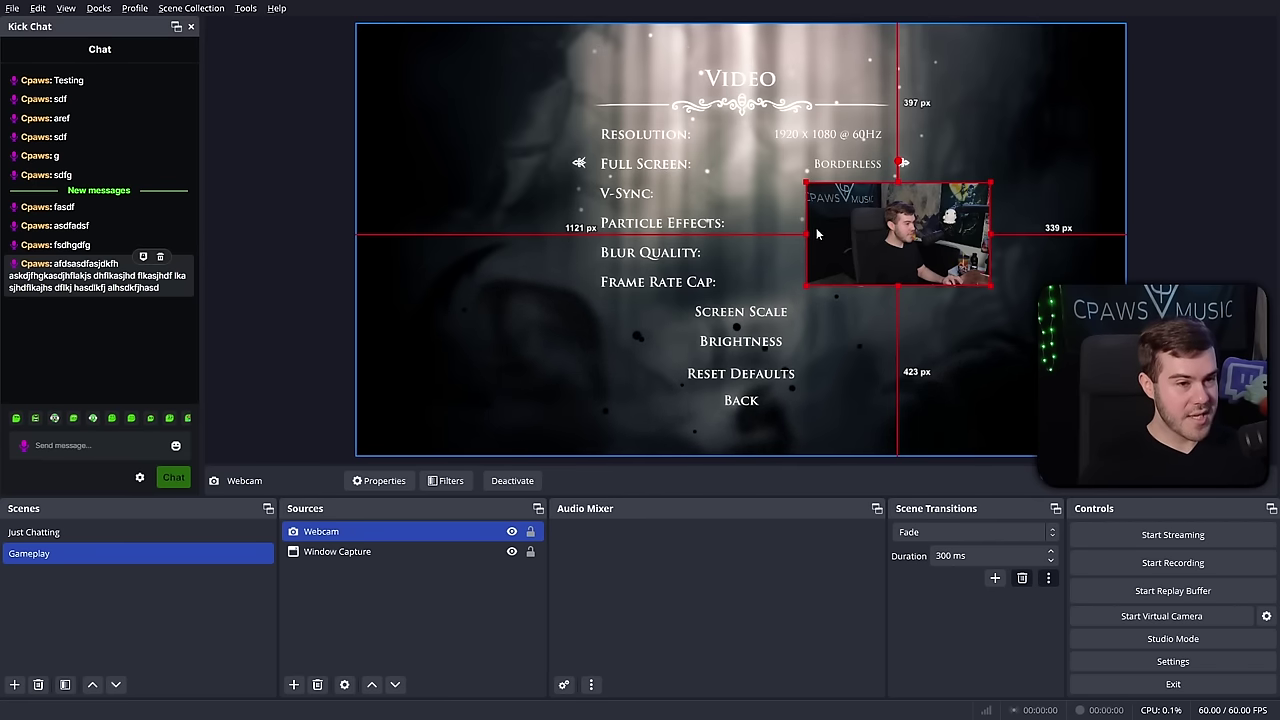
drag(808, 234, 838, 234)
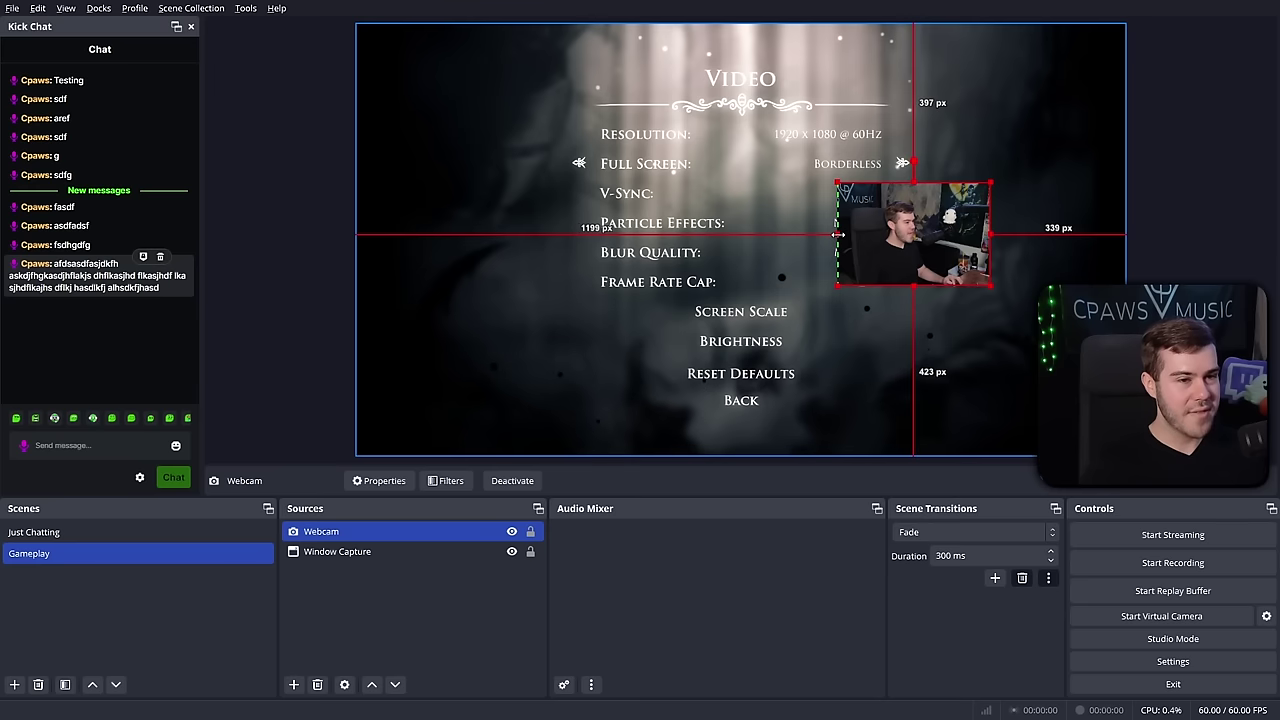
drag(988, 234, 957, 240)
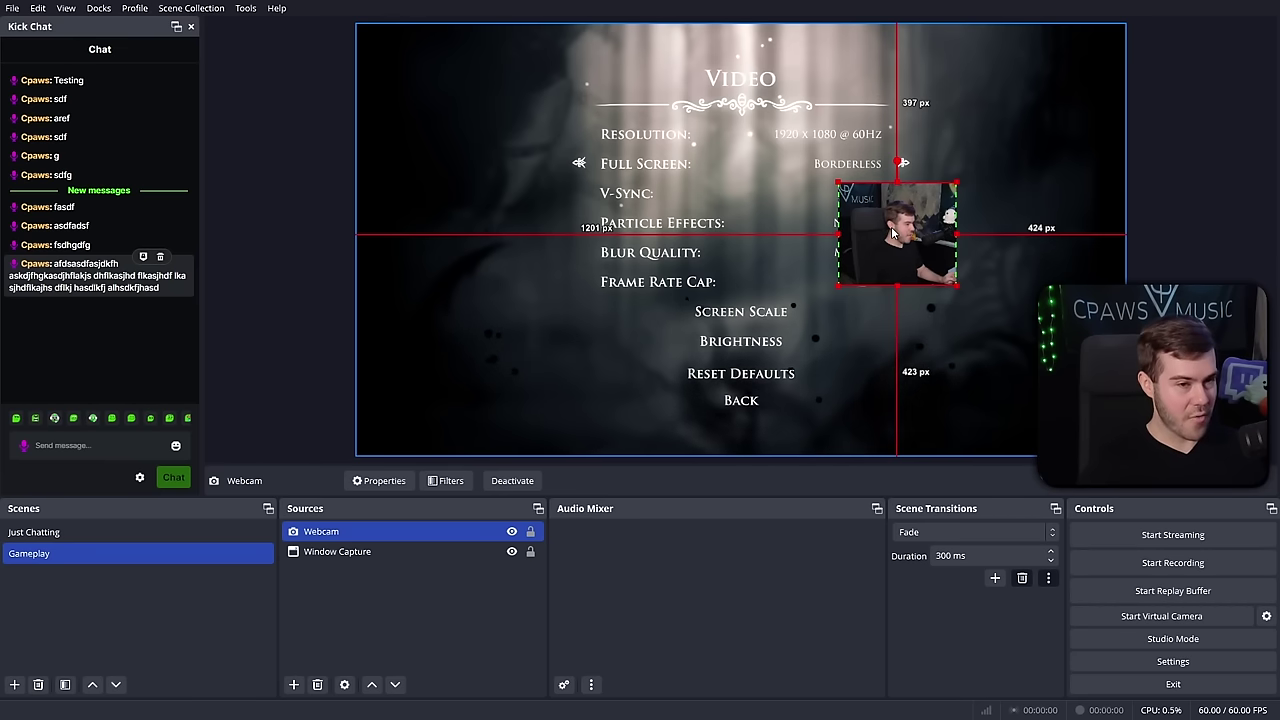
key(ctrl+z)
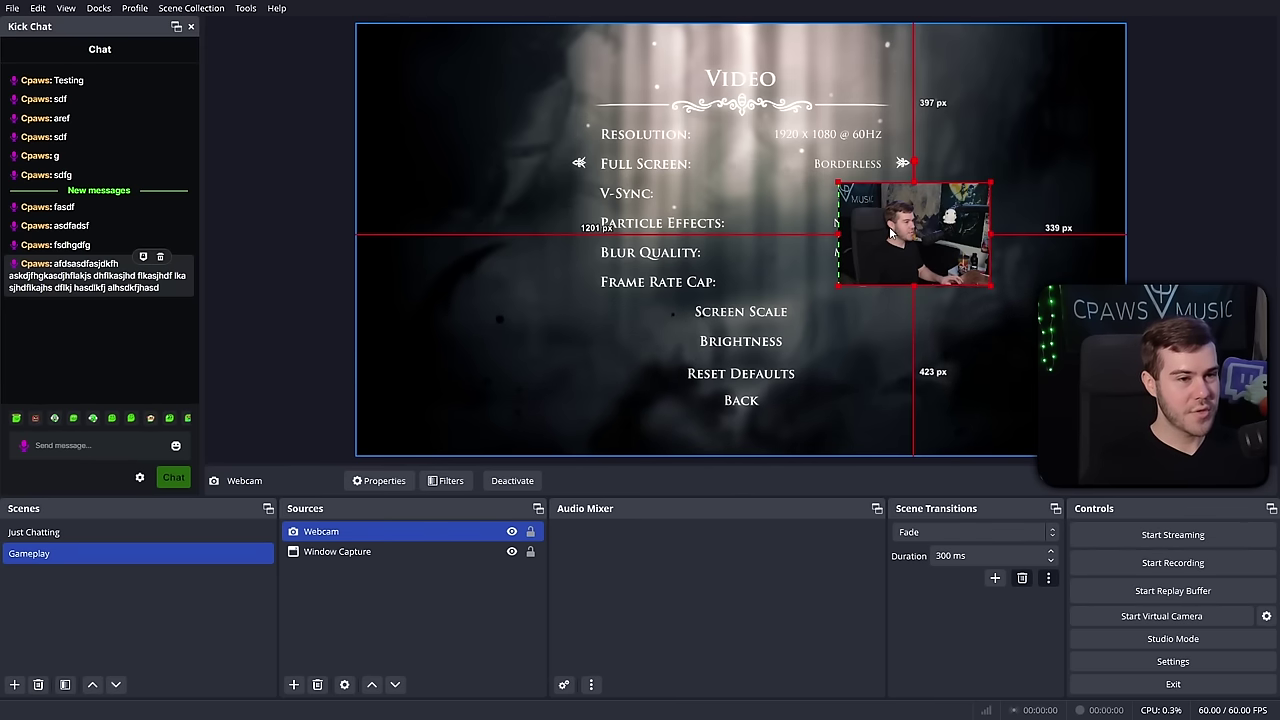
key(ctrl+z)
key(ctrl+z)
drag(891, 234, 998, 238)
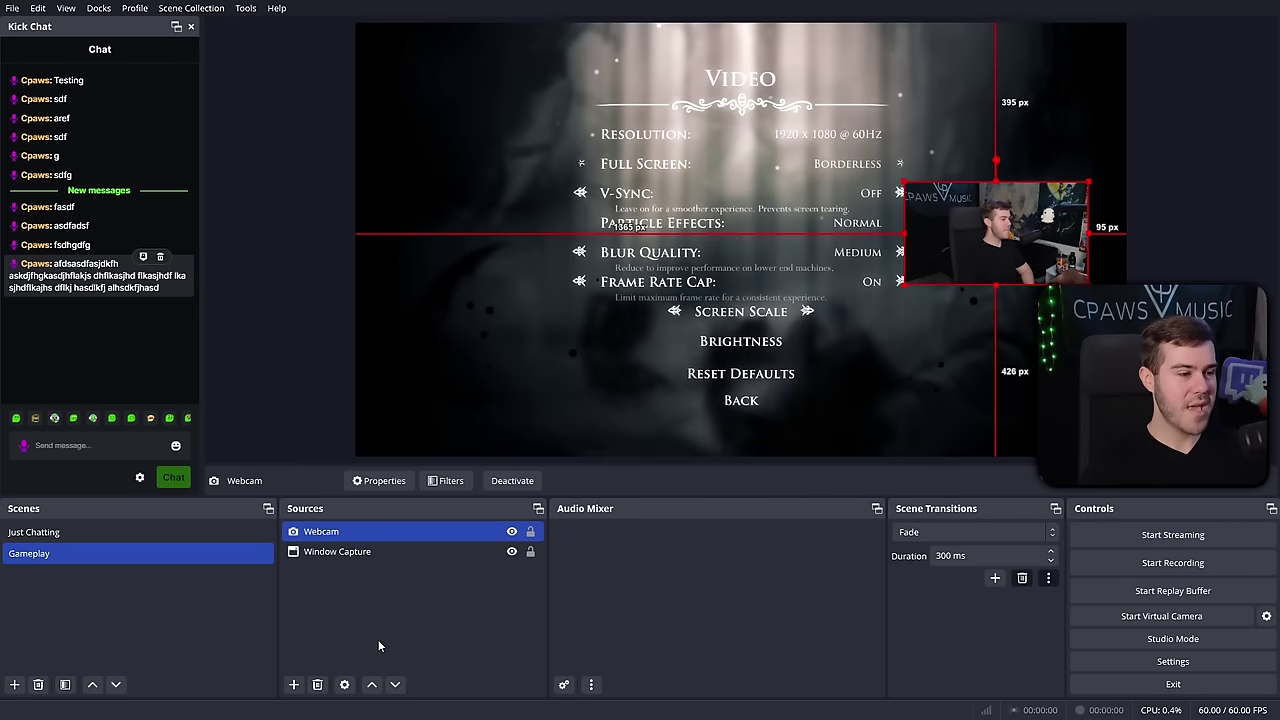
- Create a new media source named Webcam Overlay
click(294, 685)
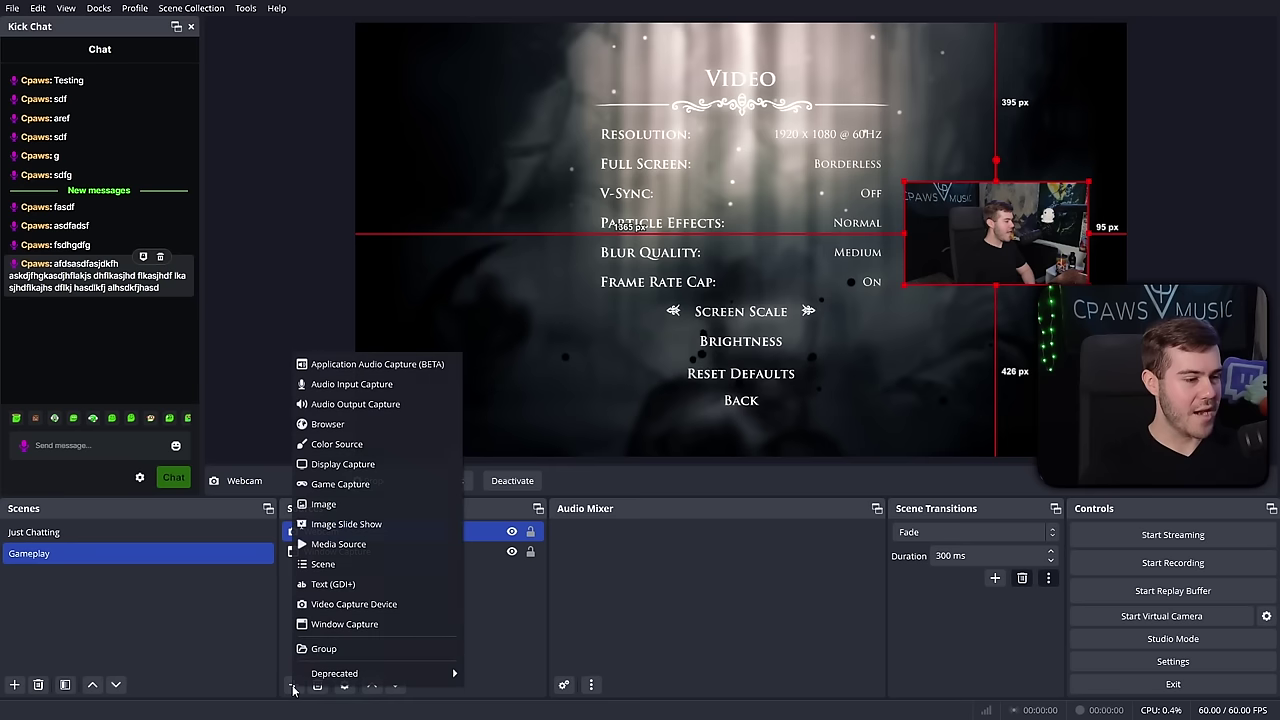
click(366, 546)
text(Webcam Overlay)
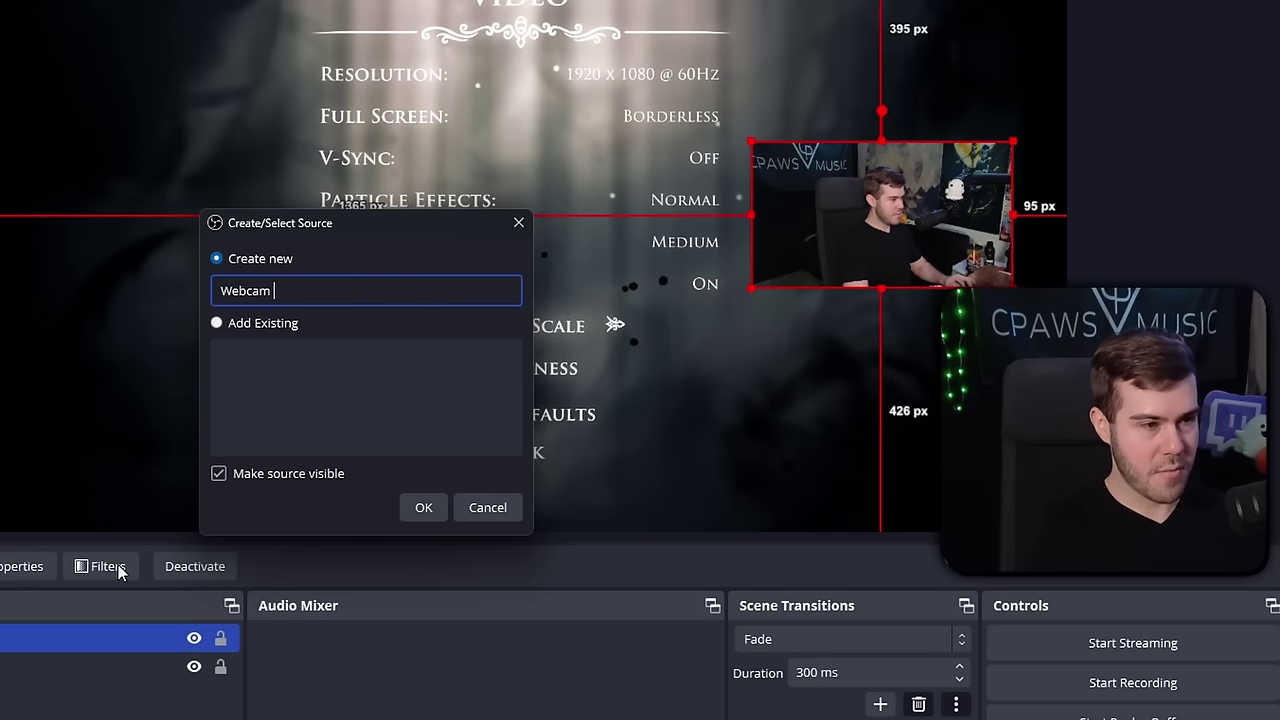
click(420, 508)
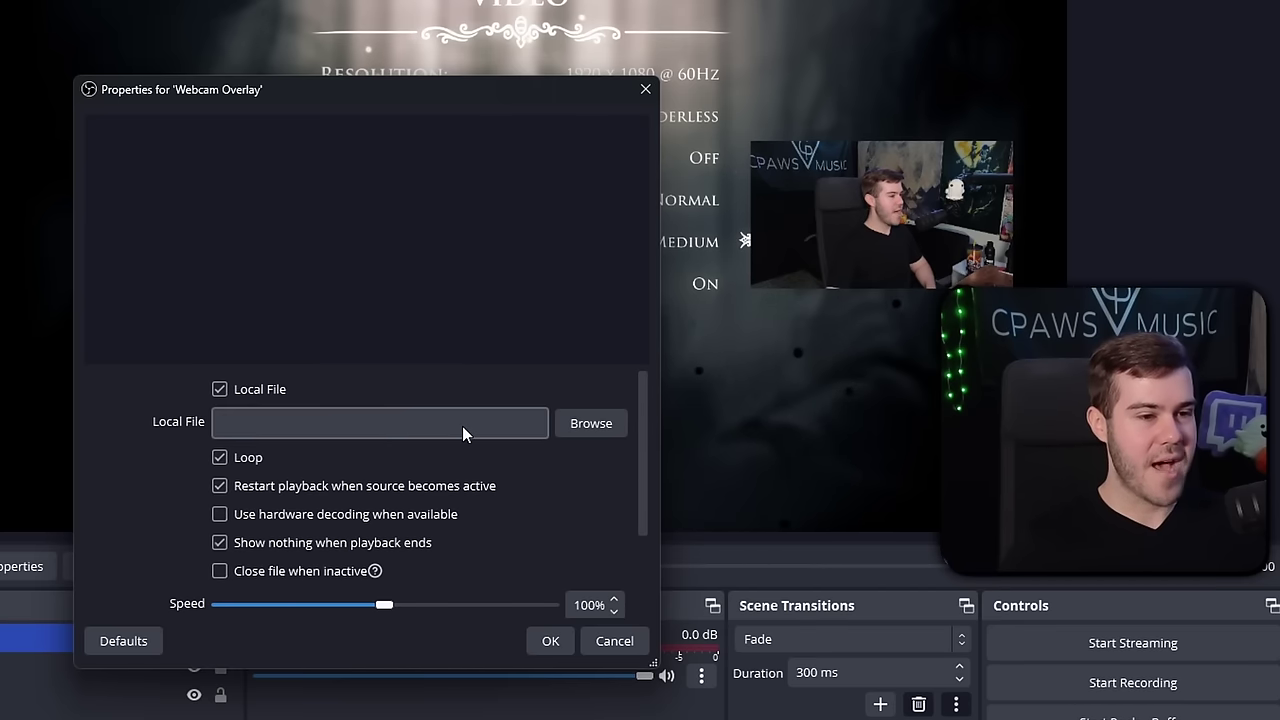
- Set its local file to DarkMode-webcam-blank.webm from Files/Animated-Webcam-Overlay
click(597, 426)
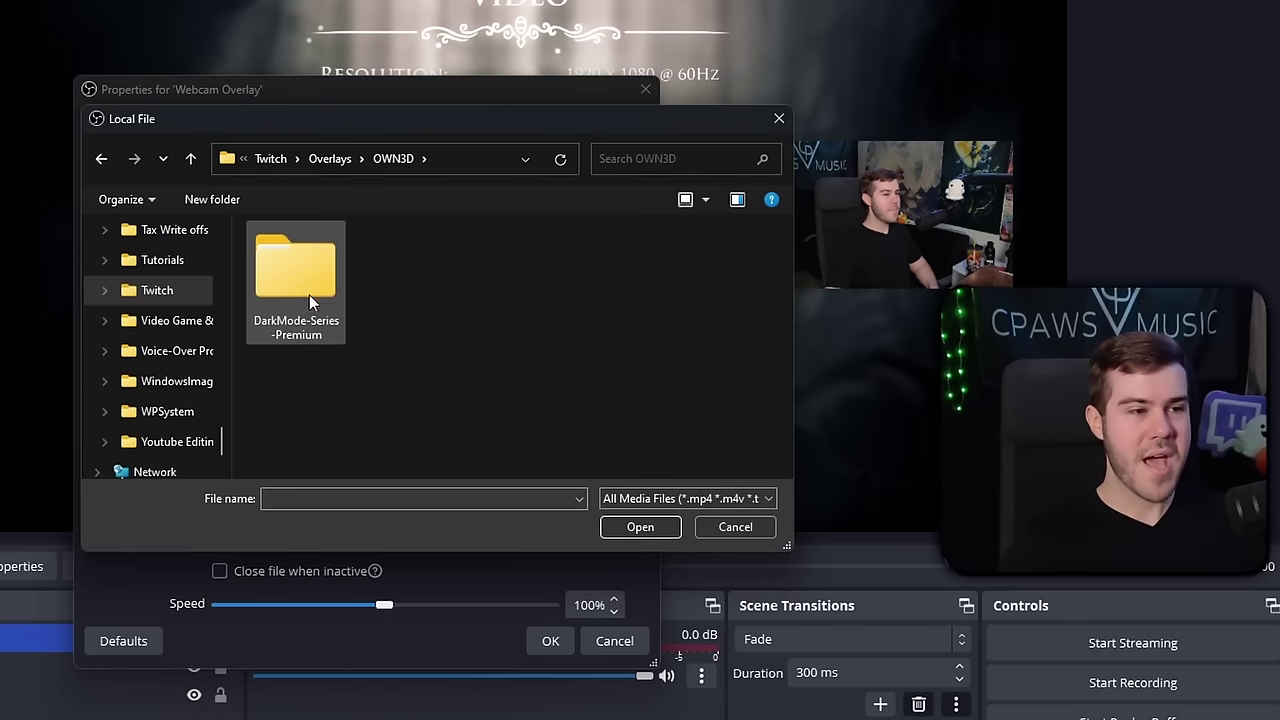
double_click(311, 302)
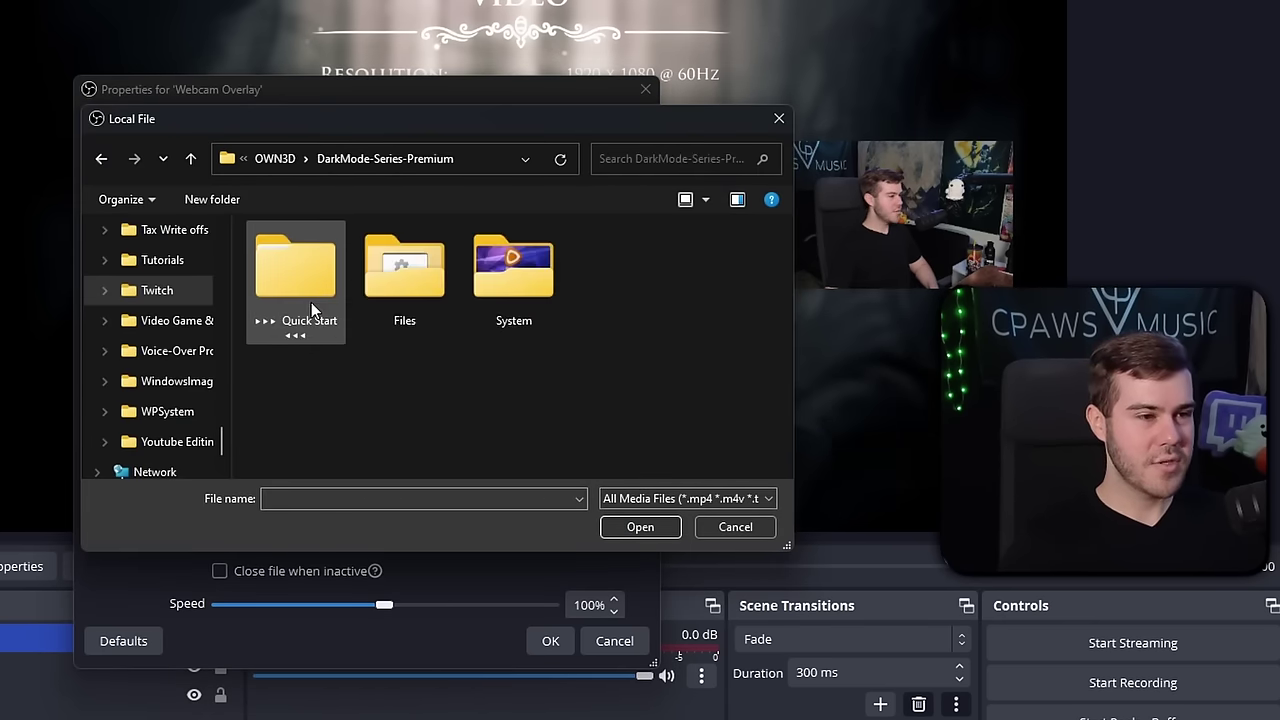
double_click(409, 277)
scroll(430, 305, down, 3)
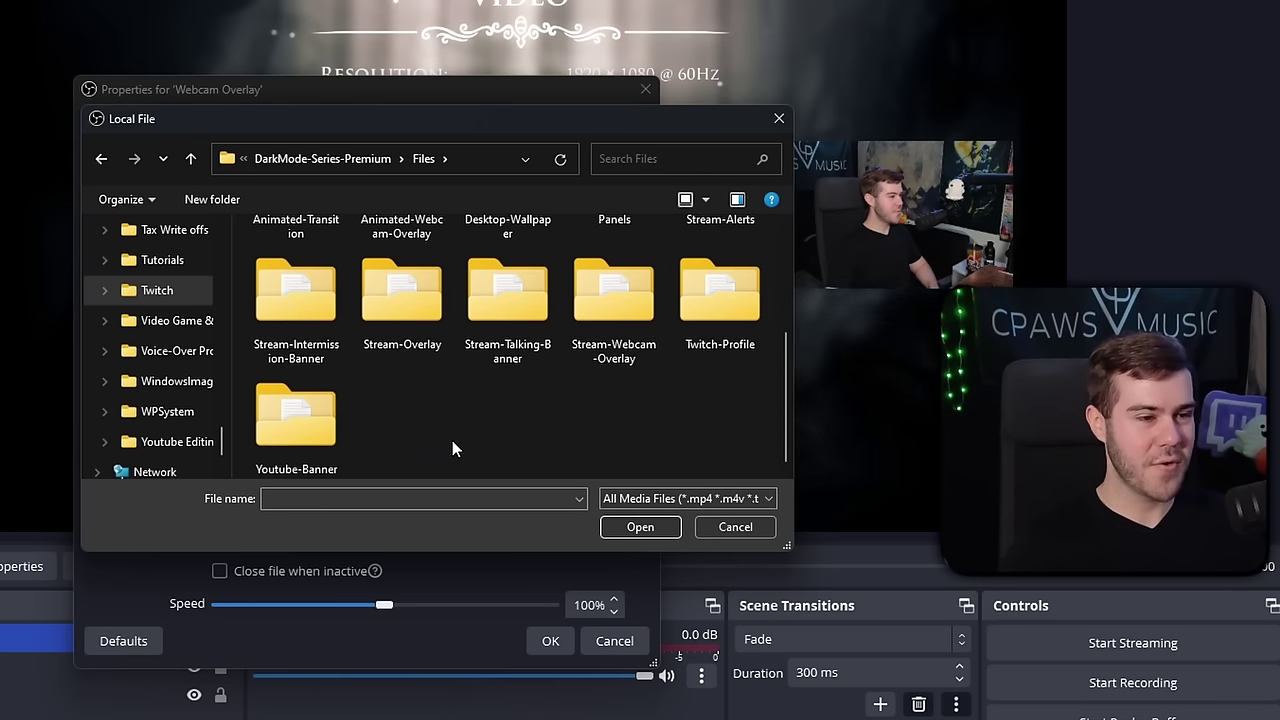
scroll(455, 430, up, 2)
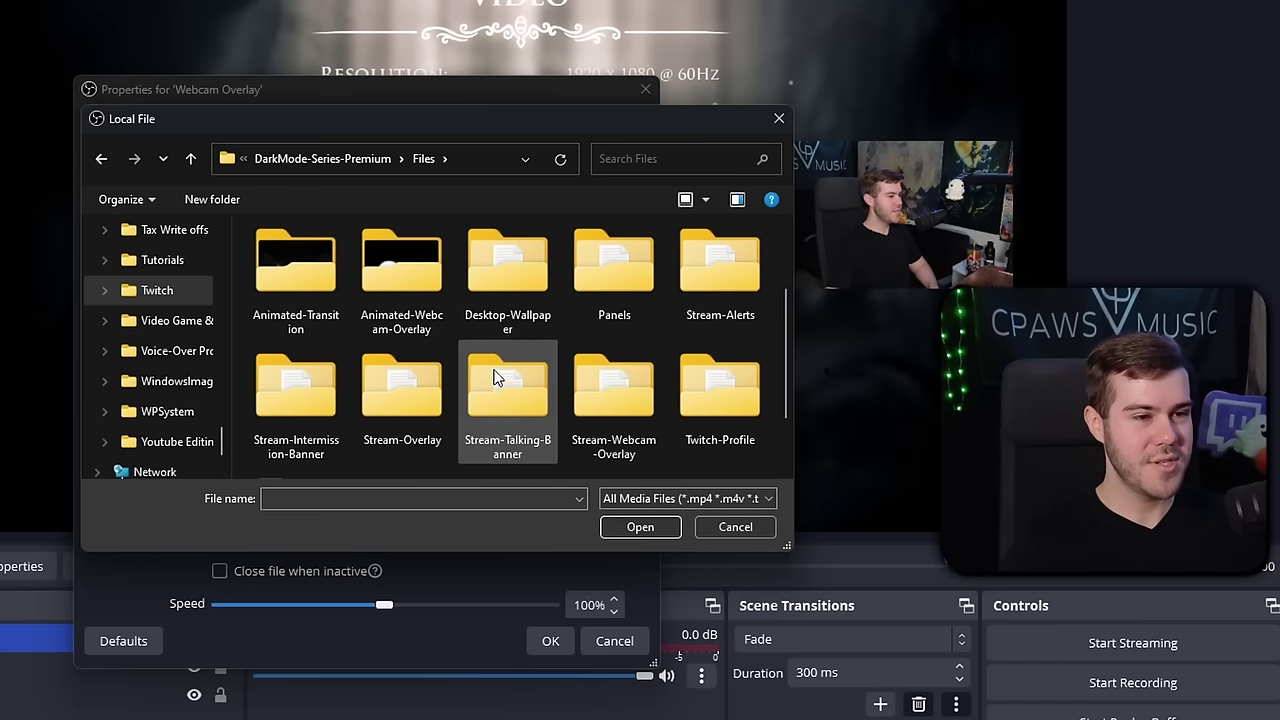
scroll(500, 377, up, 1)
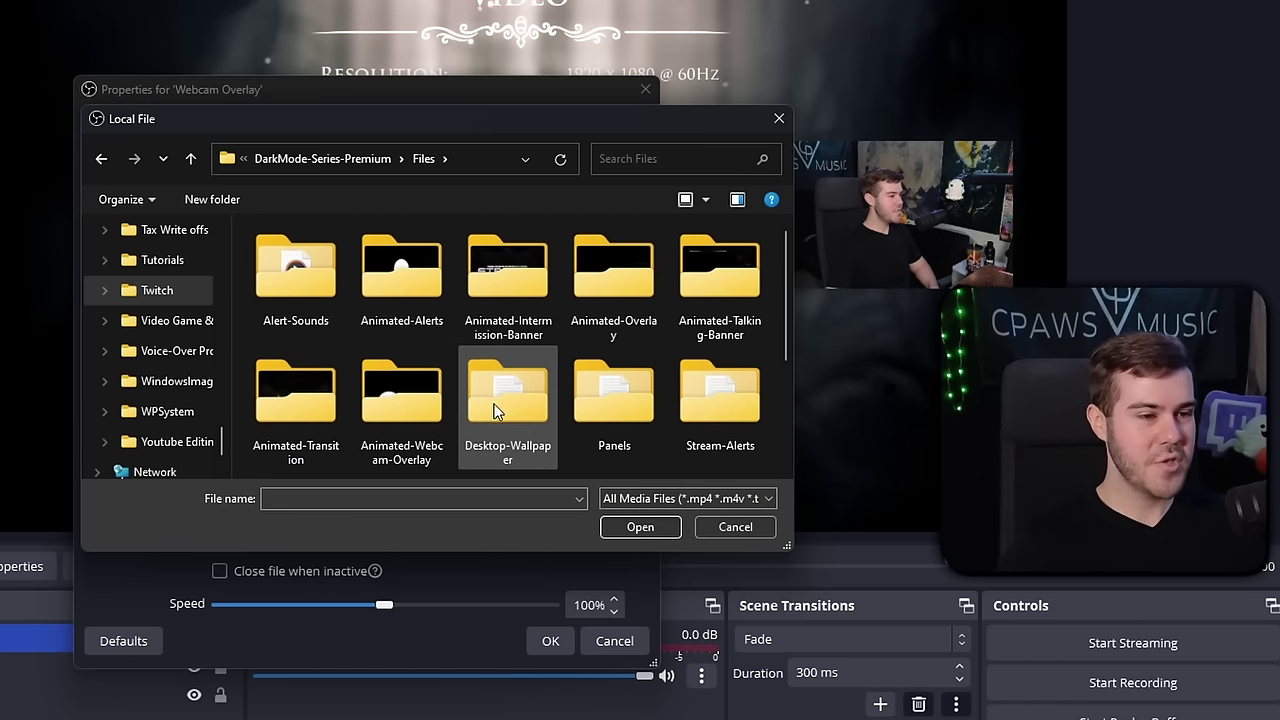
double_click(401, 395)
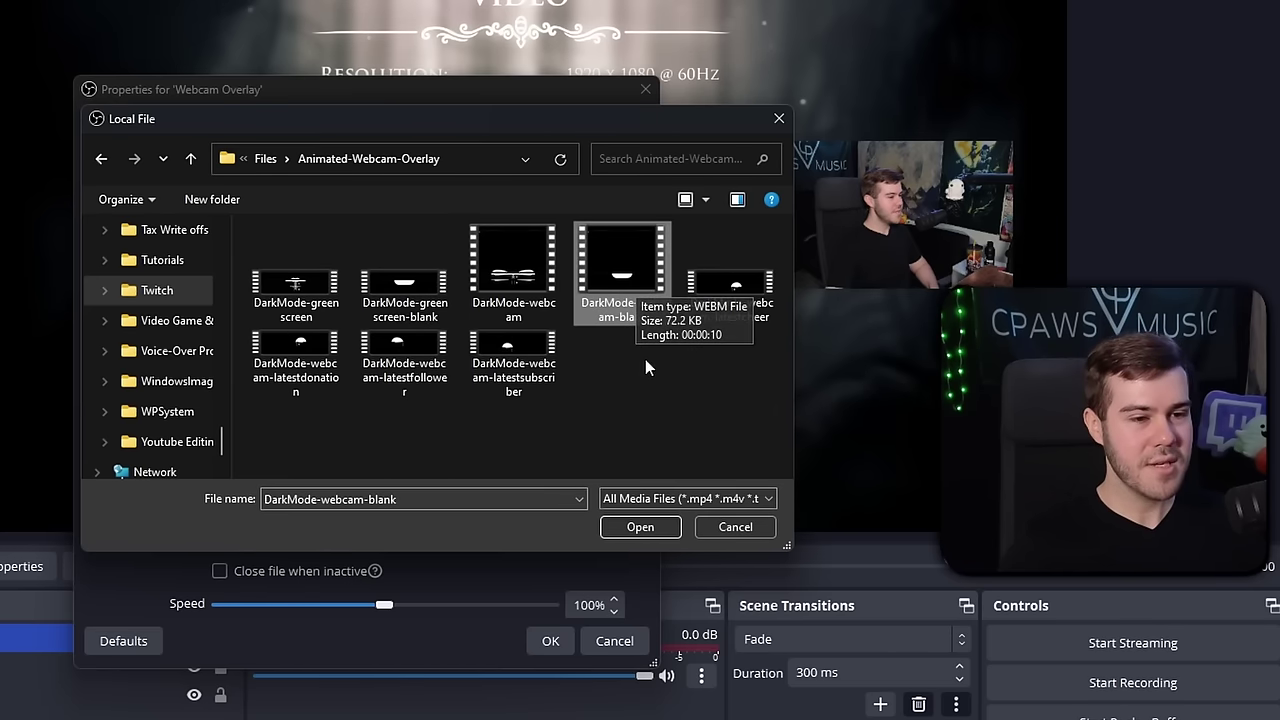
click(640, 527)
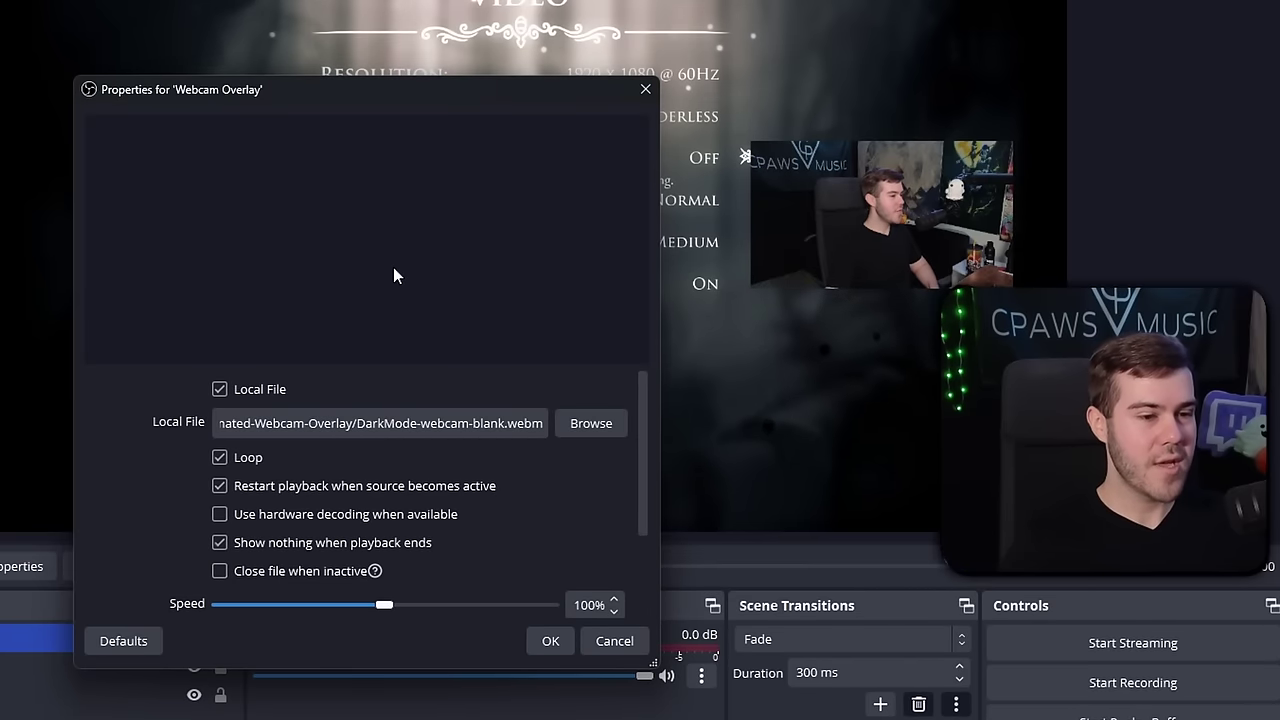
- Confirm the Webcam Overlay properties and drag the overlay and webcam onto the centre of the game
click(550, 641)
drag(358, 254, 545, 299)
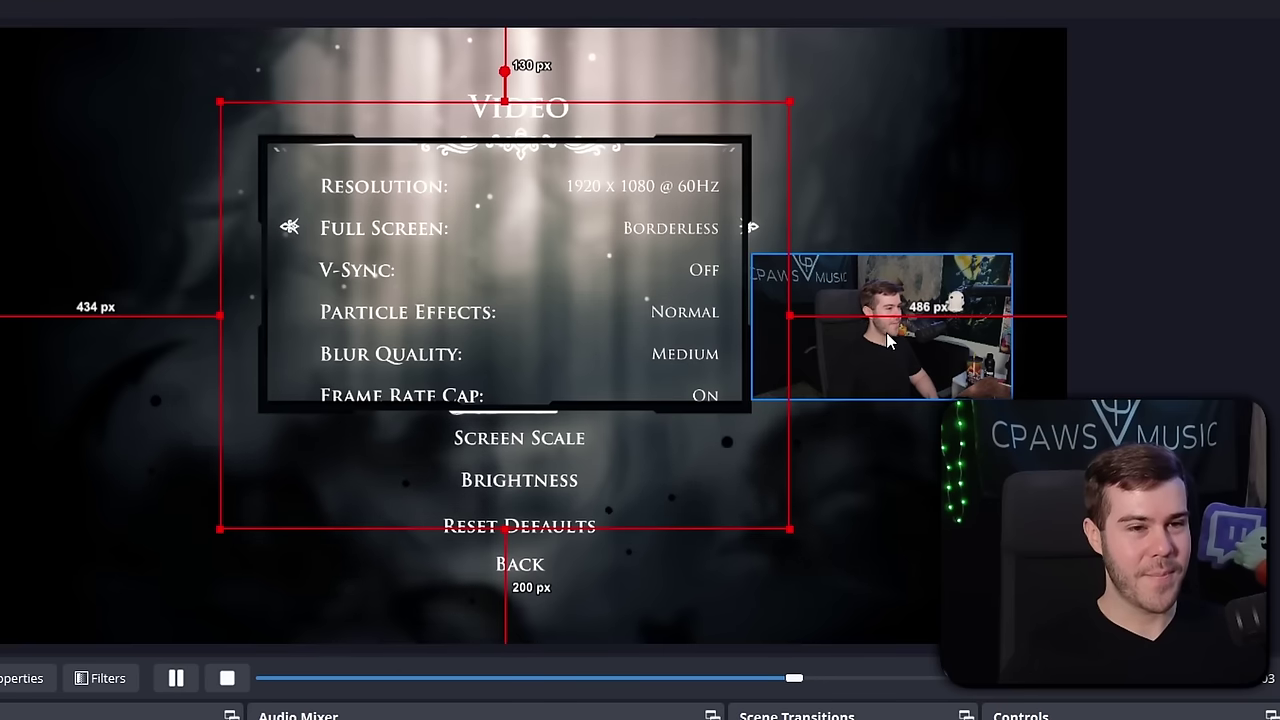
drag(926, 362, 565, 182)
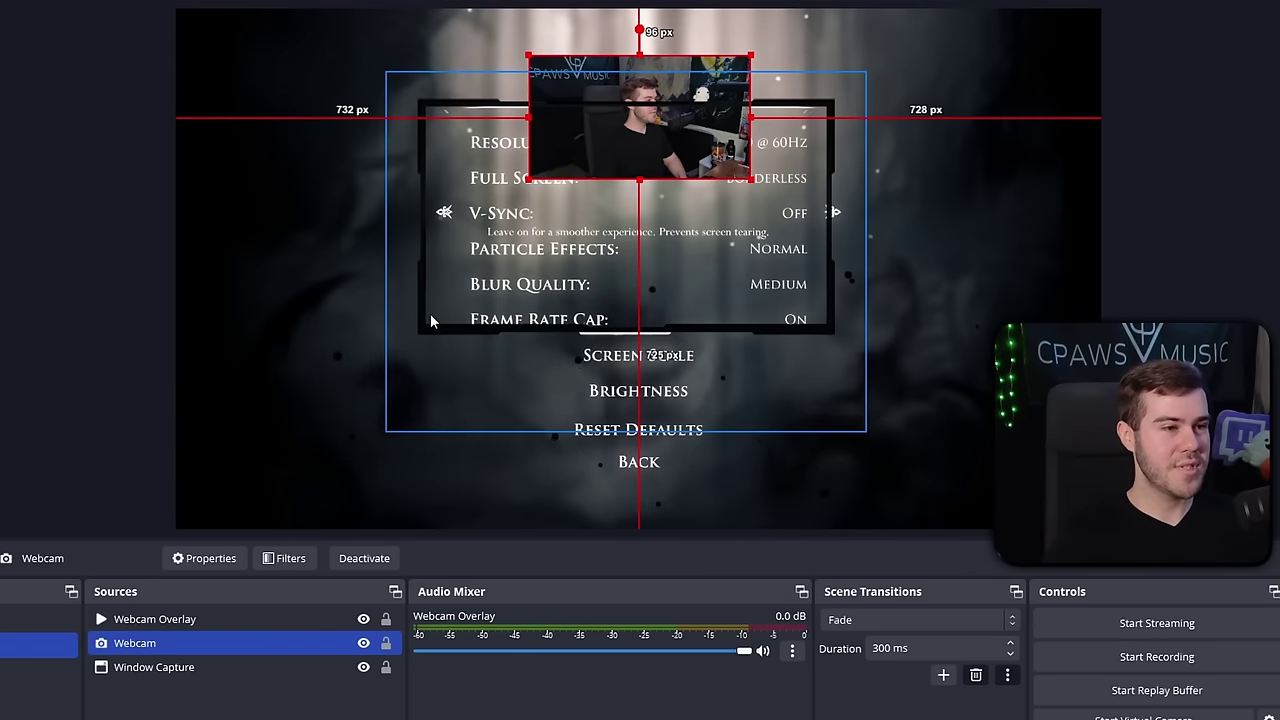
- Reorder the source list so Webcam sits just above Window Capture
click(170, 667)
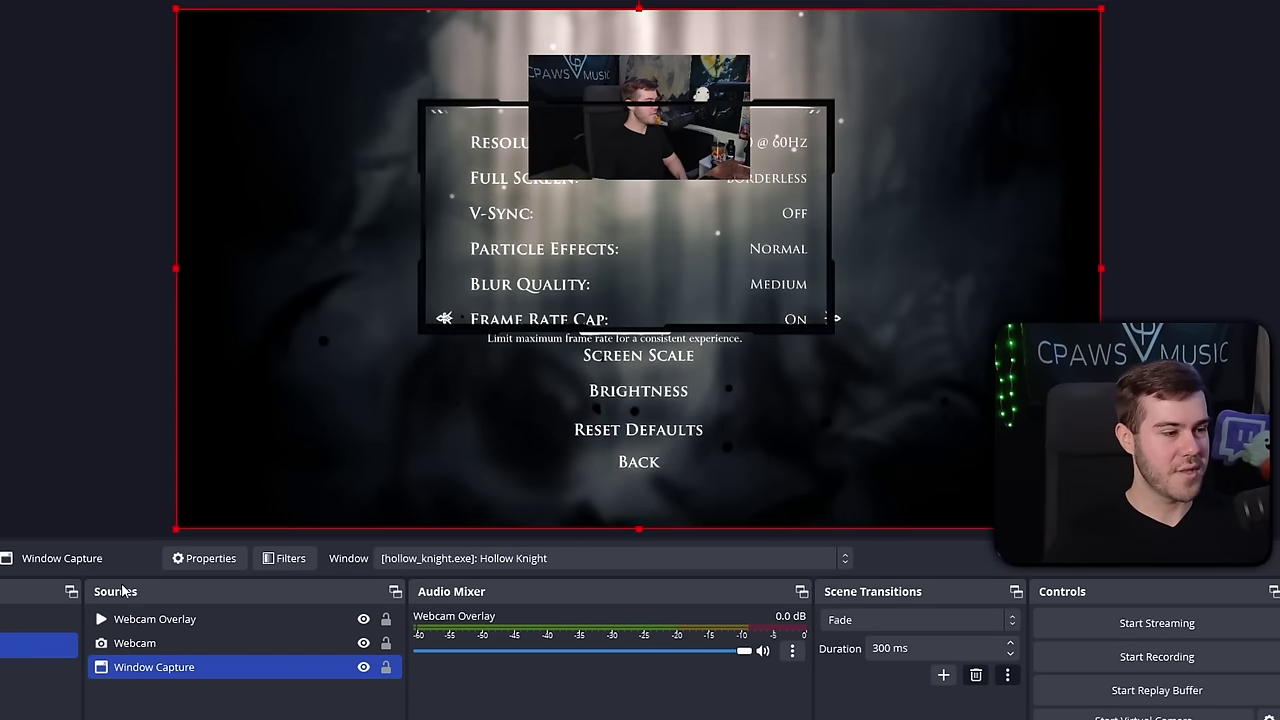
click(181, 620)
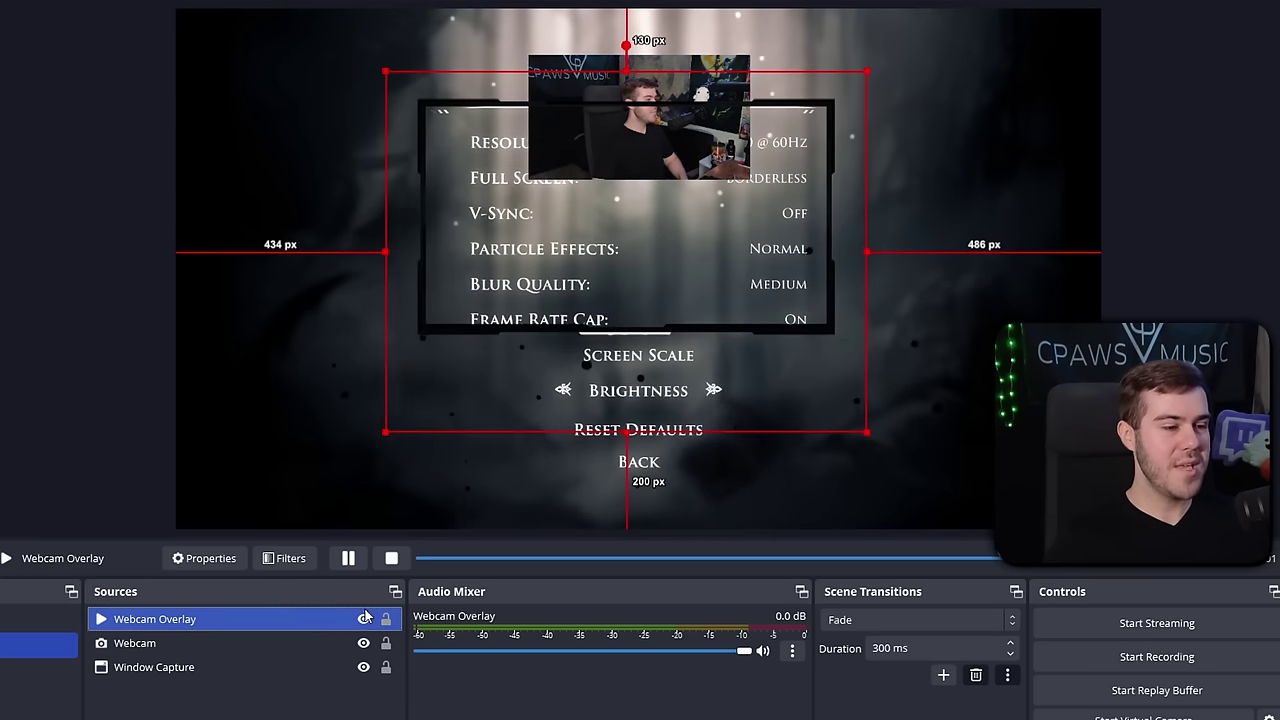
click(193, 648)
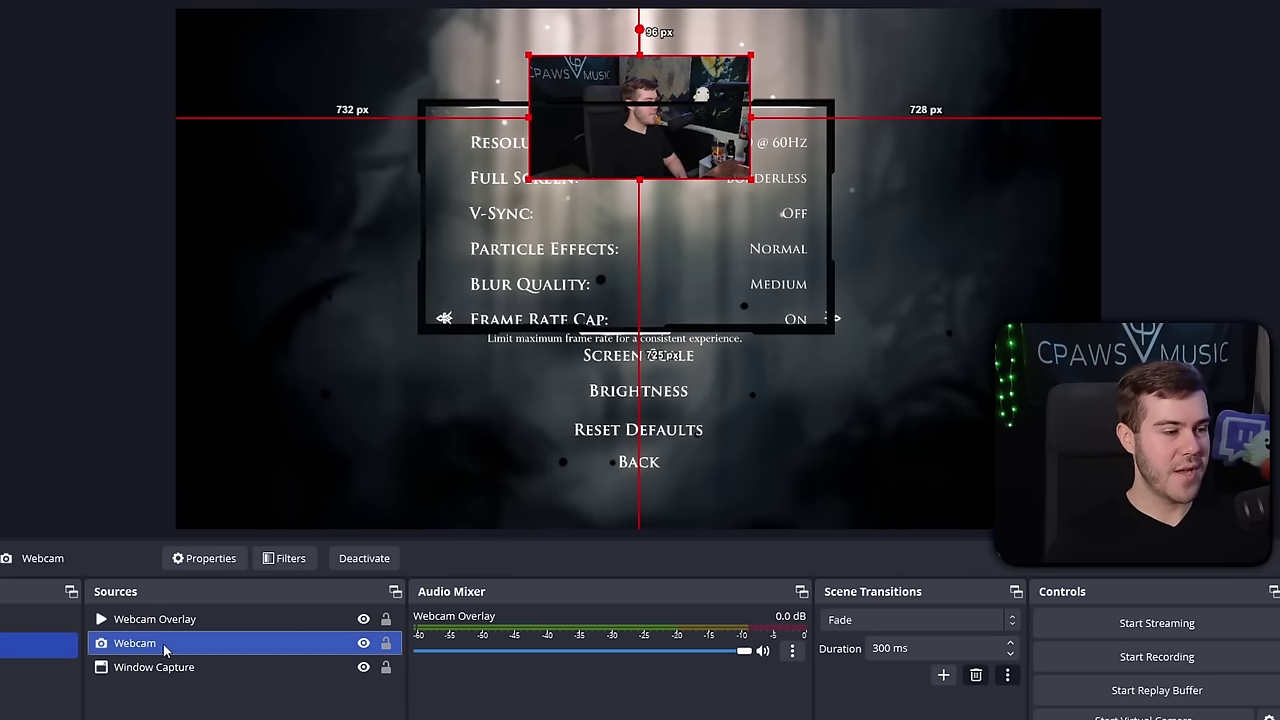
drag(165, 650, 161, 691)
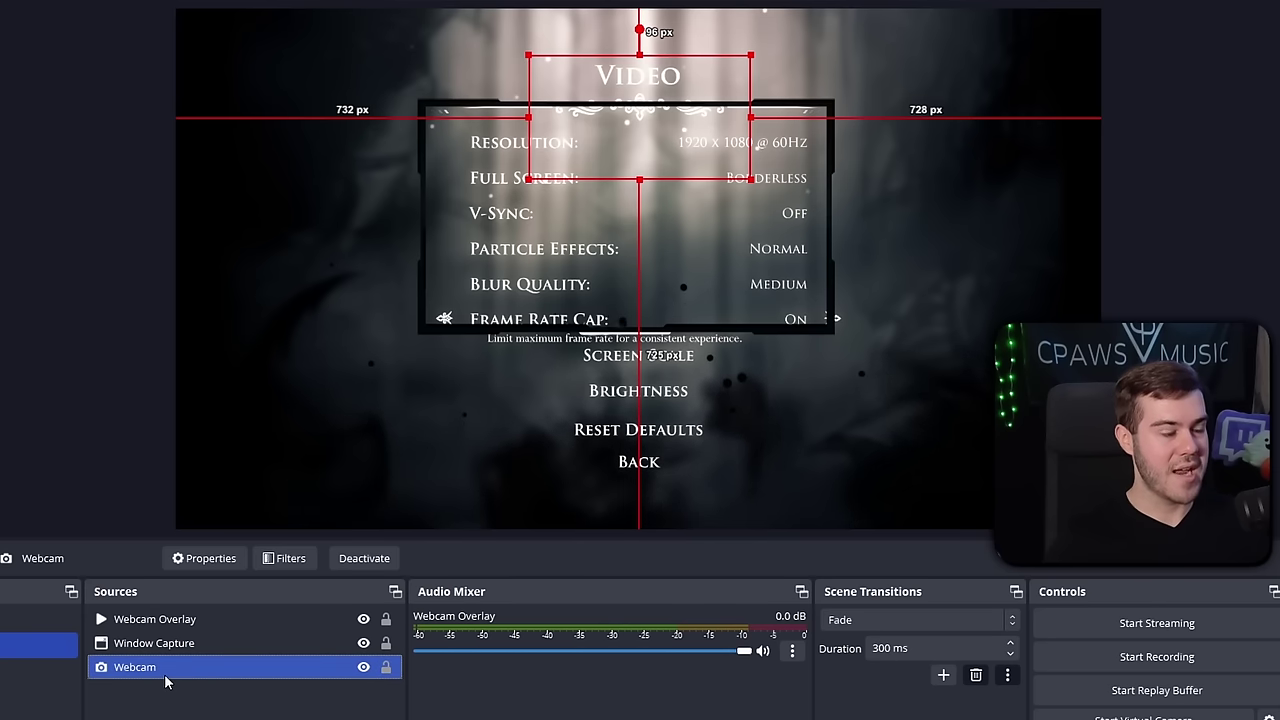
drag(165, 677, 165, 640)
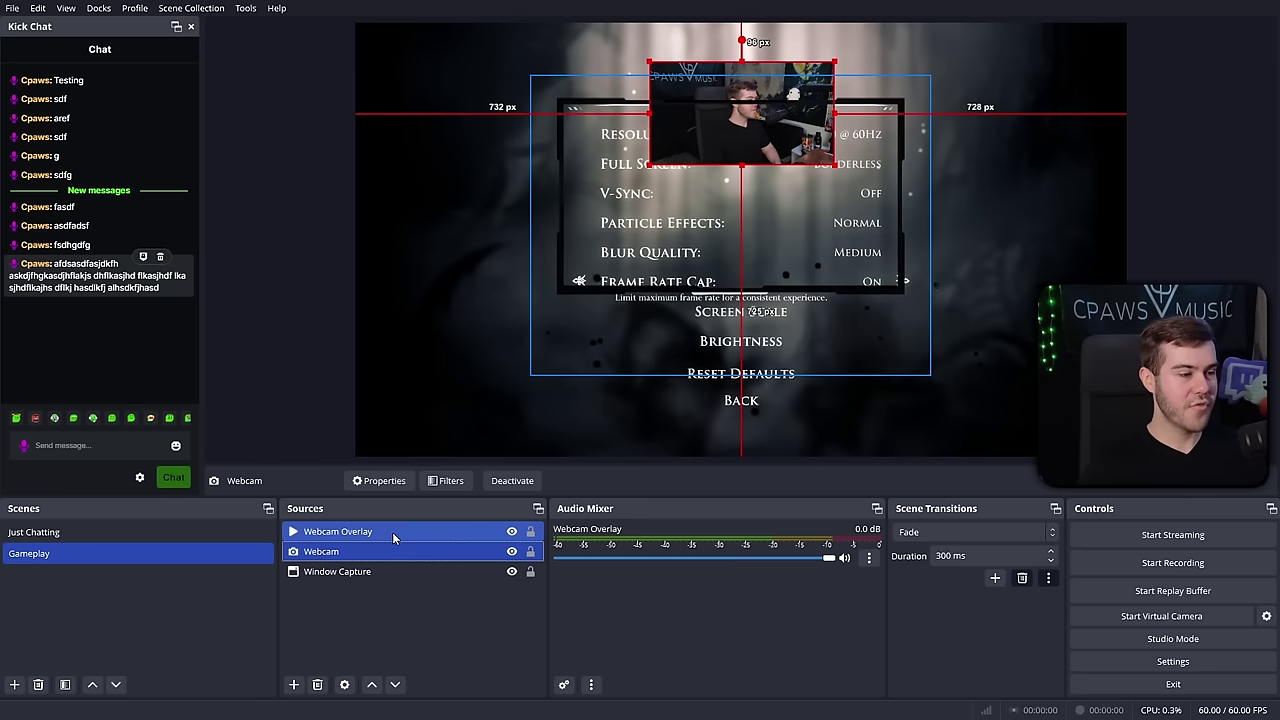
- Shrink the Webcam Overlay frame and fit it around the webcam at the top centre of the game
click(221, 626)
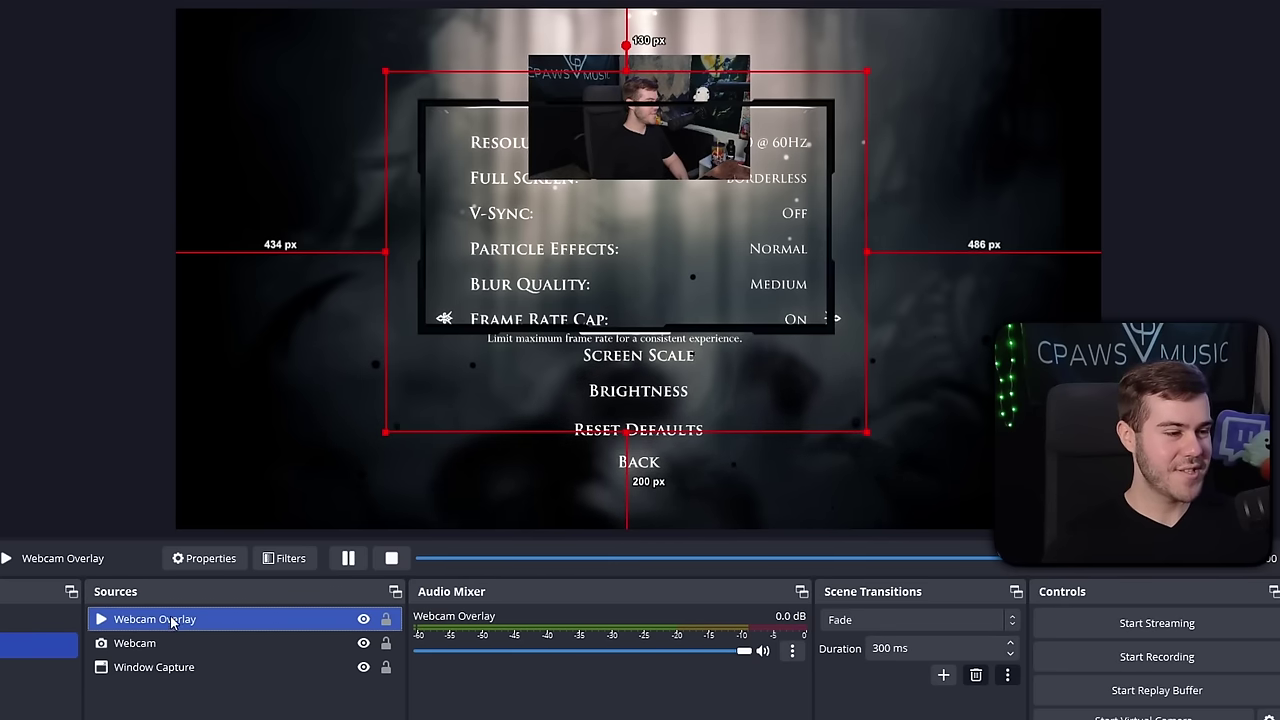
ctrl+click(186, 643)
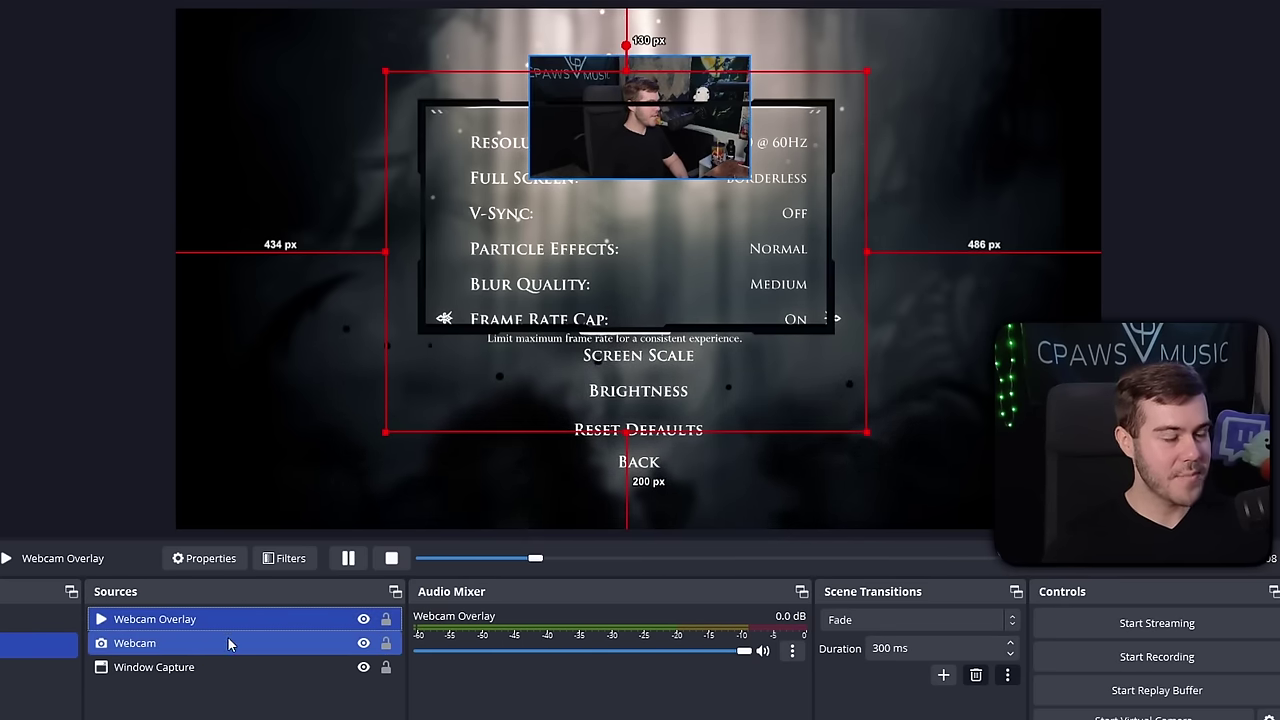
ctrl+click(228, 643)
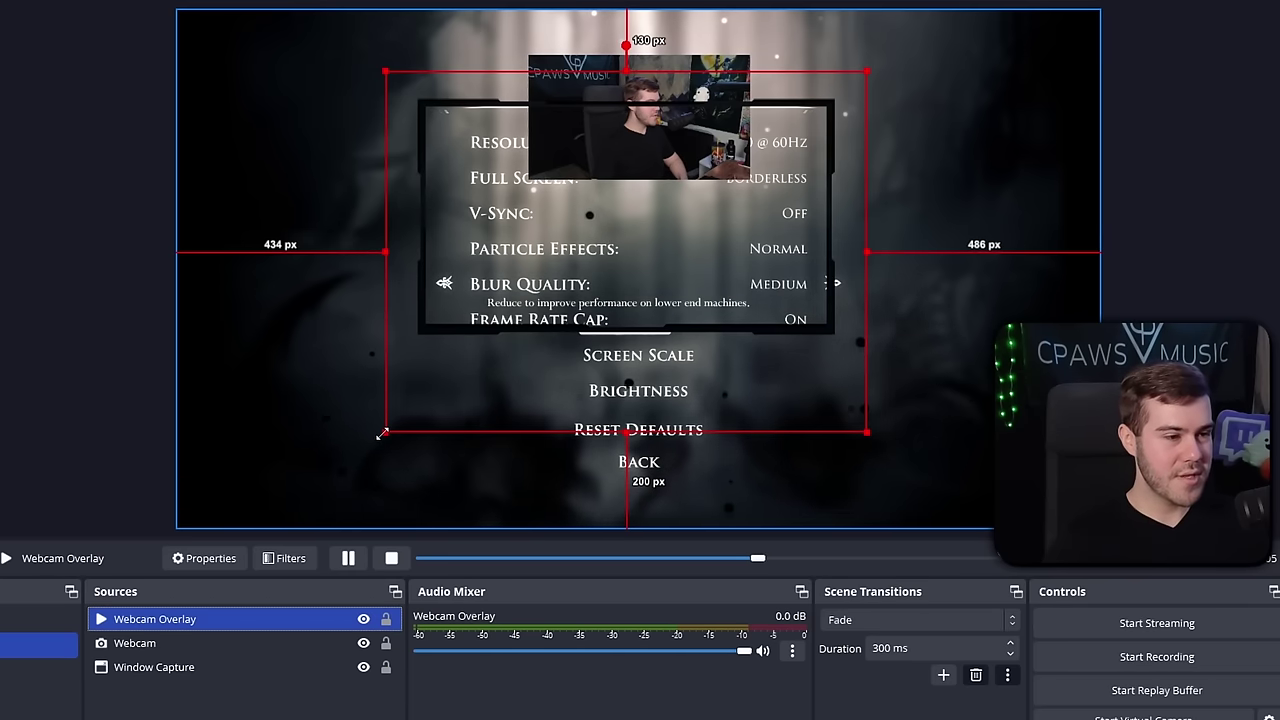
drag(382, 434, 610, 264)
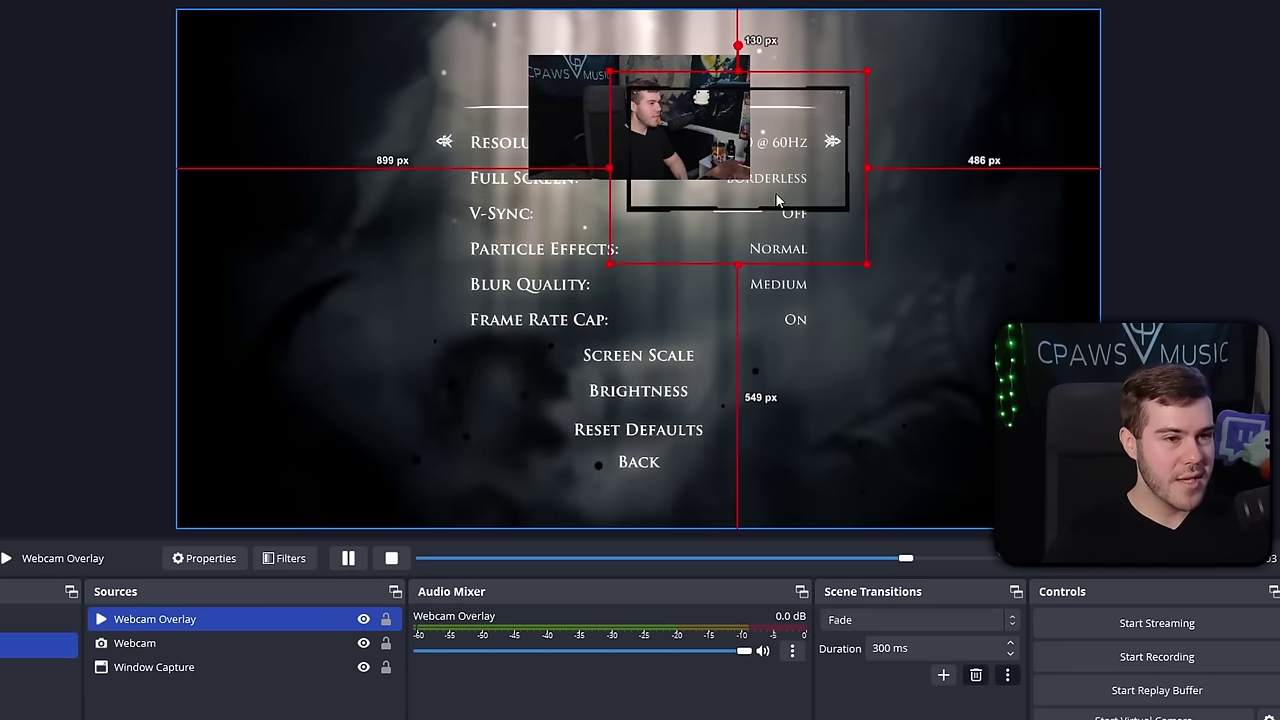
drag(777, 200, 695, 174)
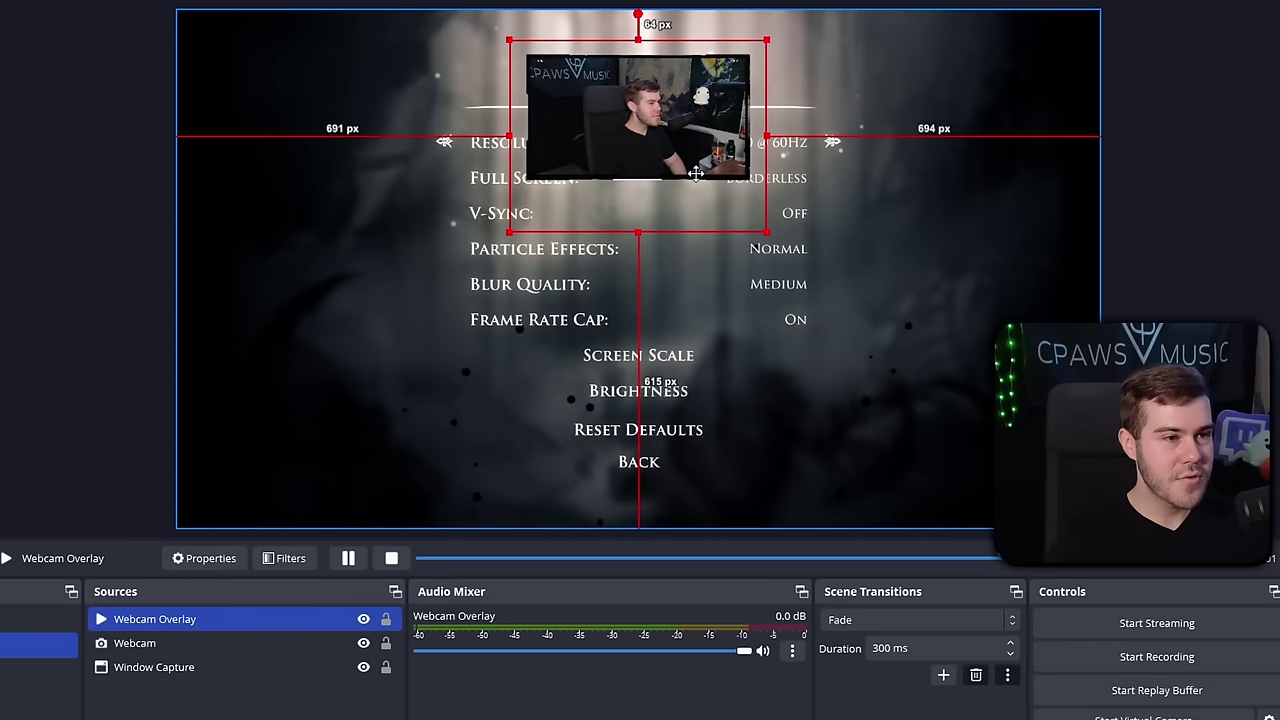
drag(766, 40, 772, 45)
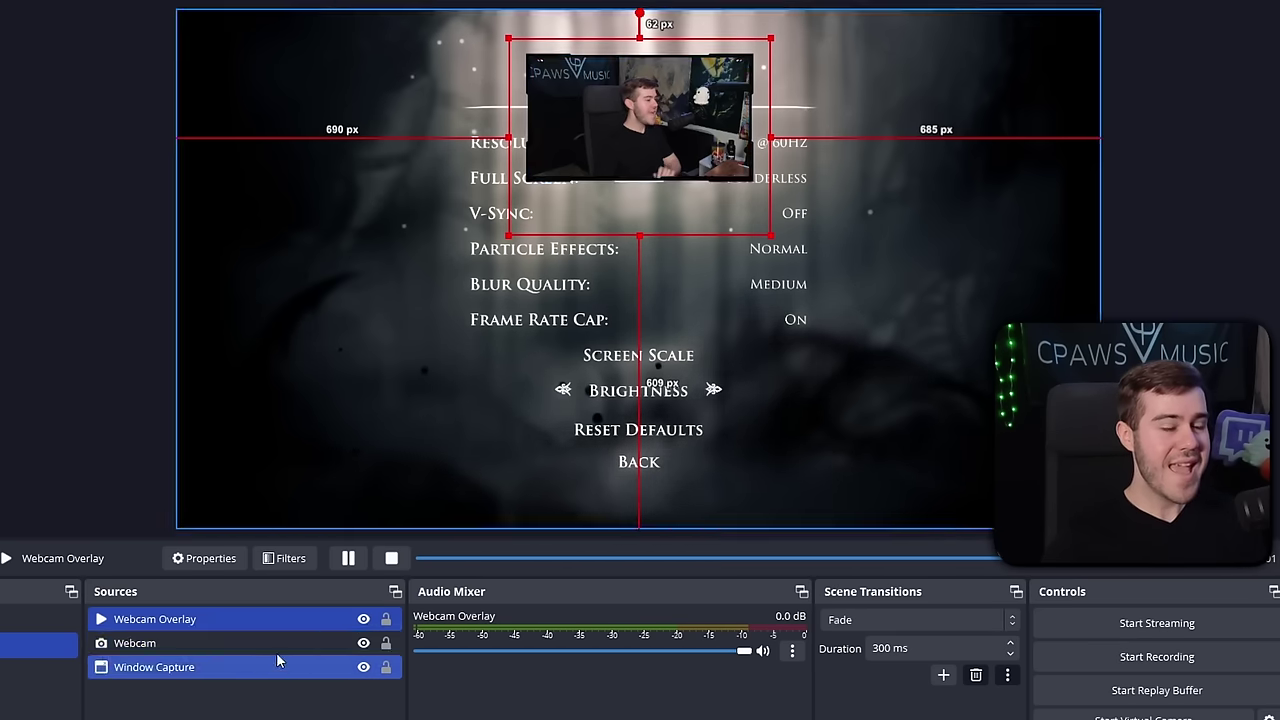
drag(639, 150, 916, 269)
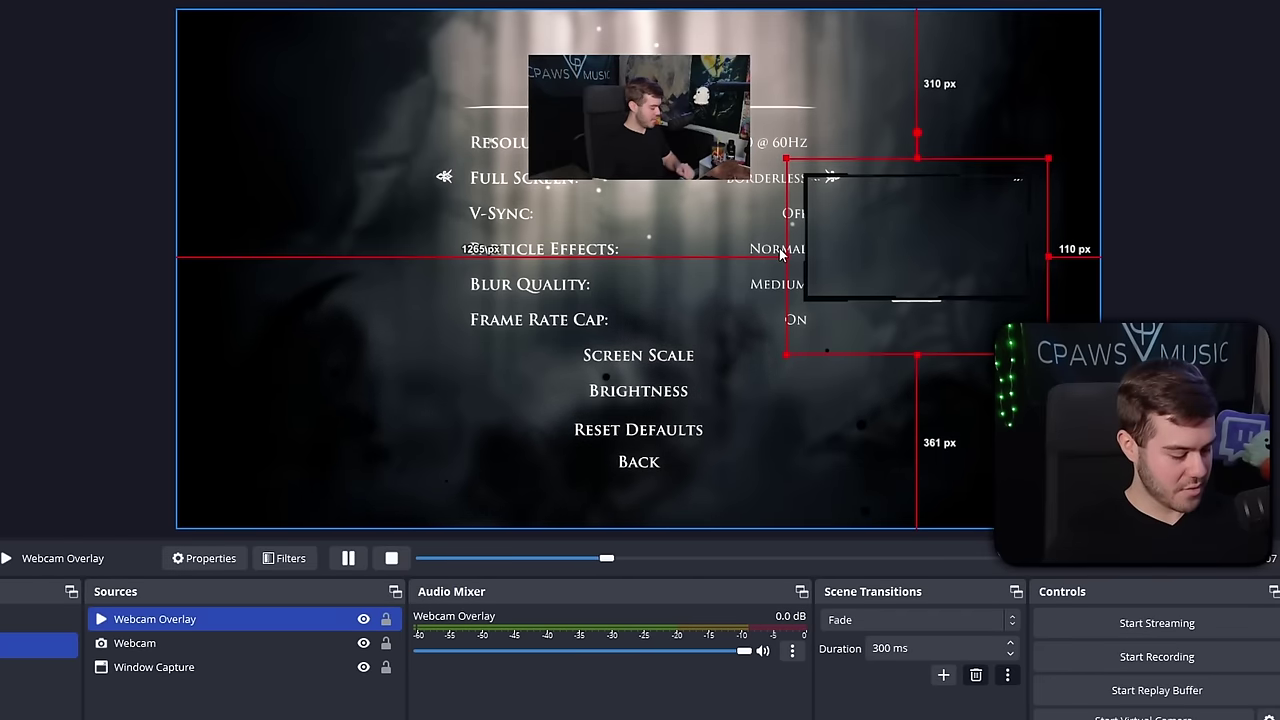
key(ctrl+z)
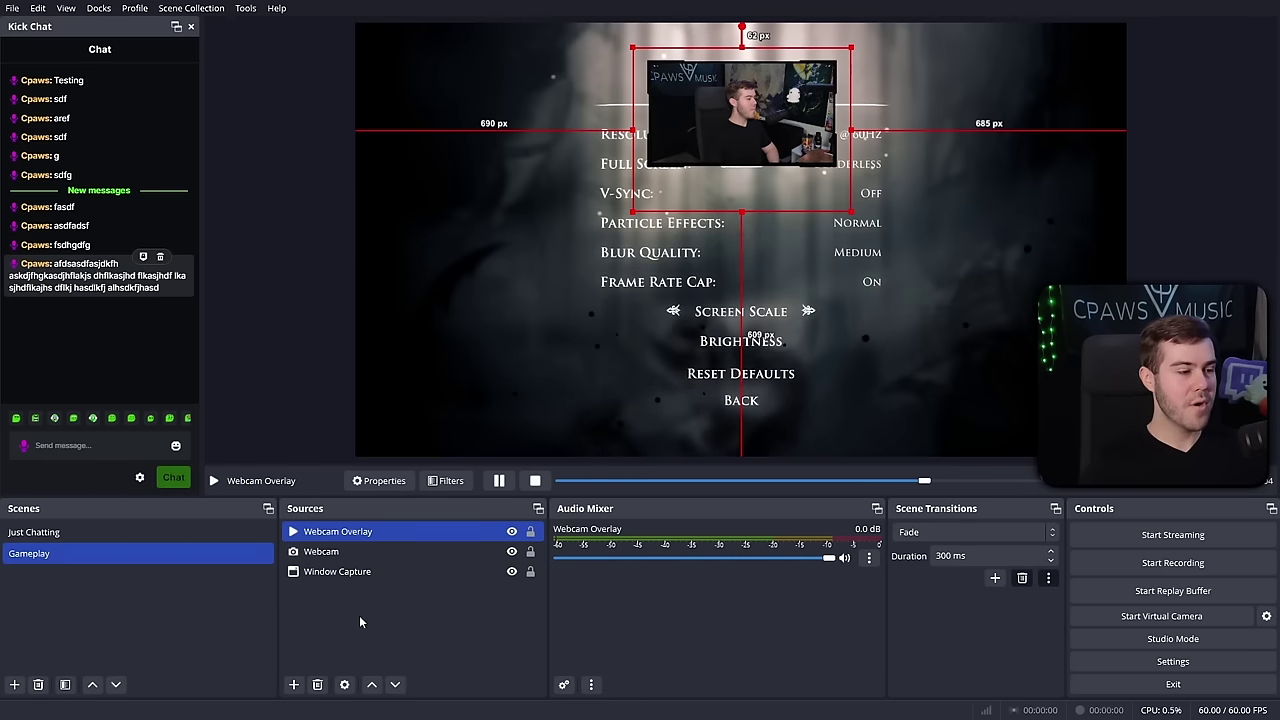
click(358, 619)
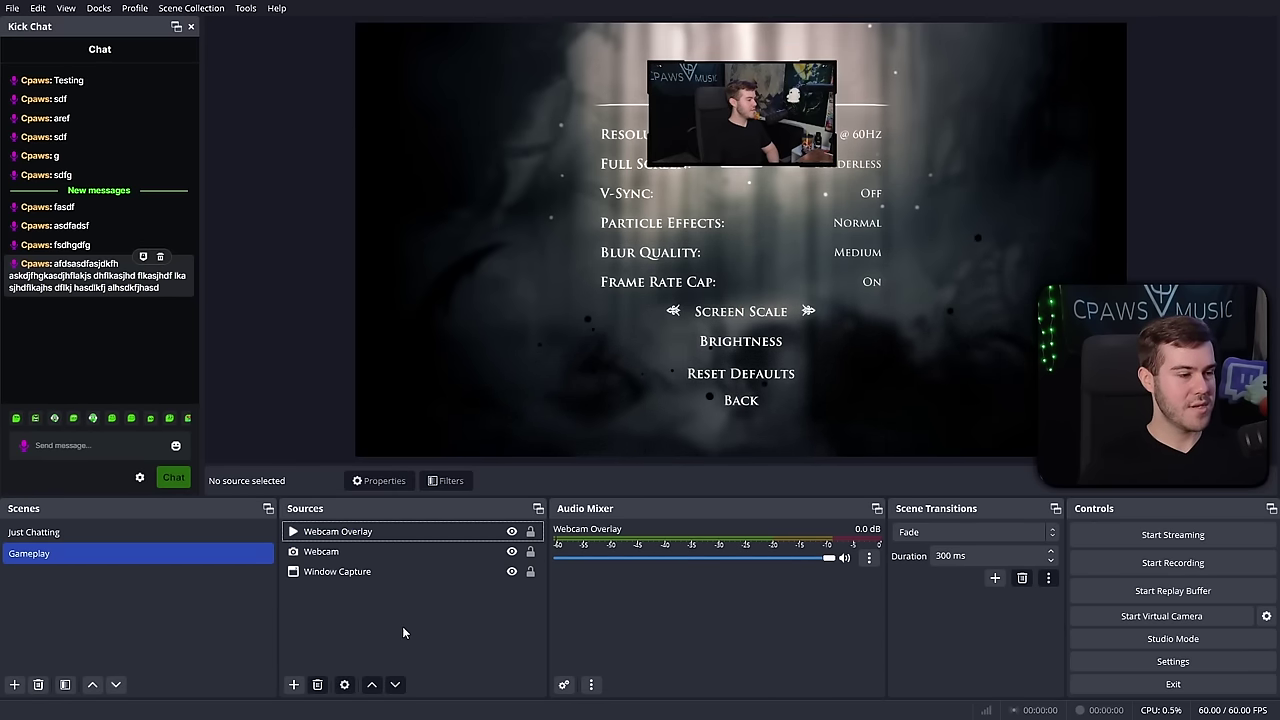
right_click(388, 627)
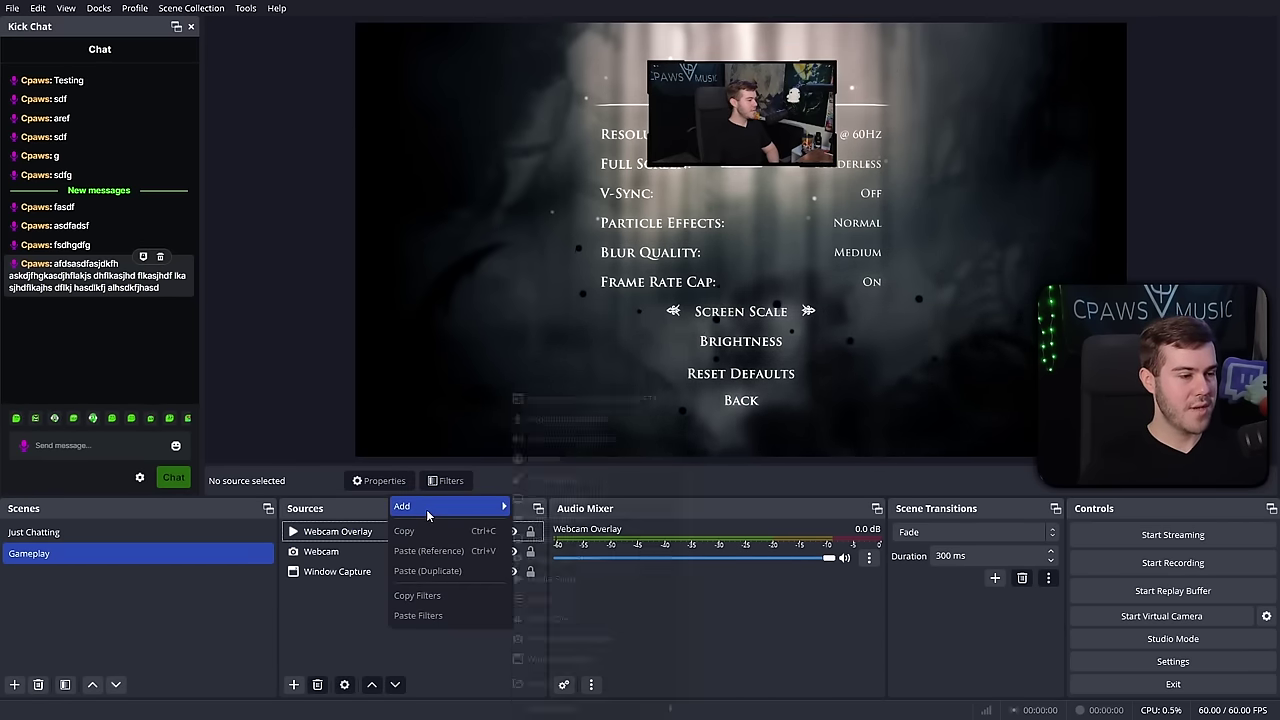
- Add a group named Webcam Folder and move Webcam Overlay and Webcam into it
mouse_move(426, 509)
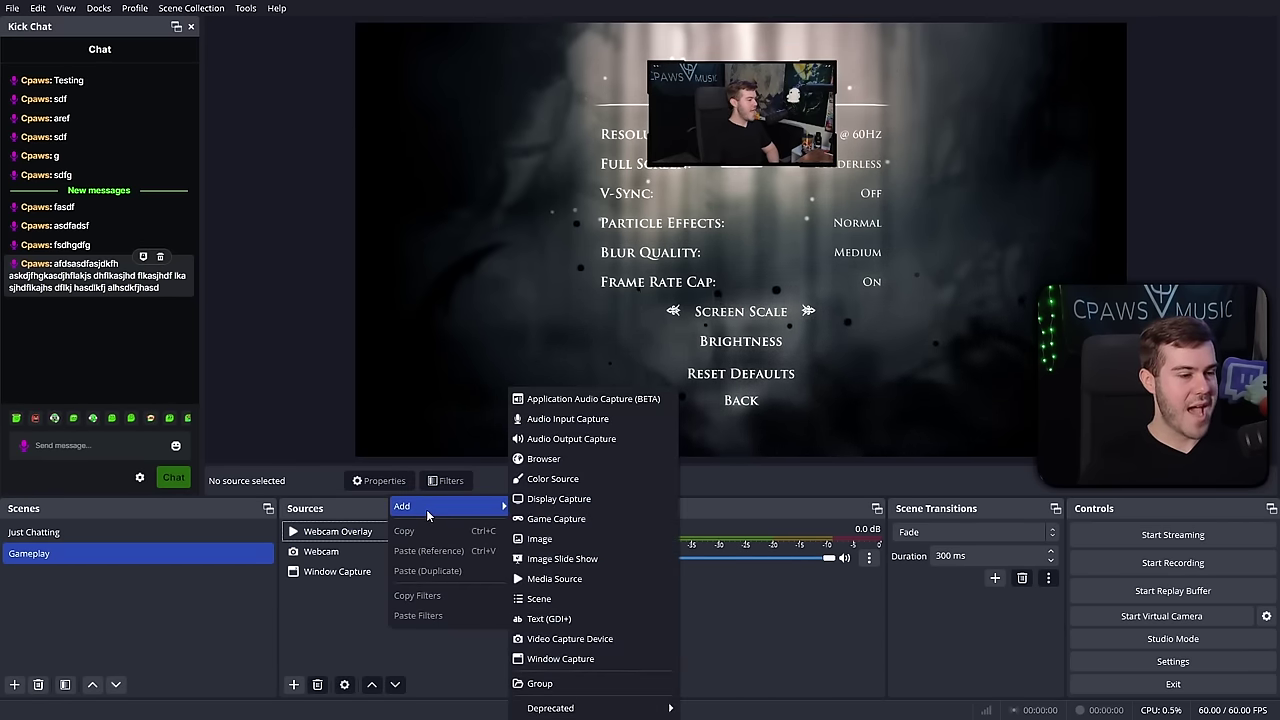
click(540, 684)
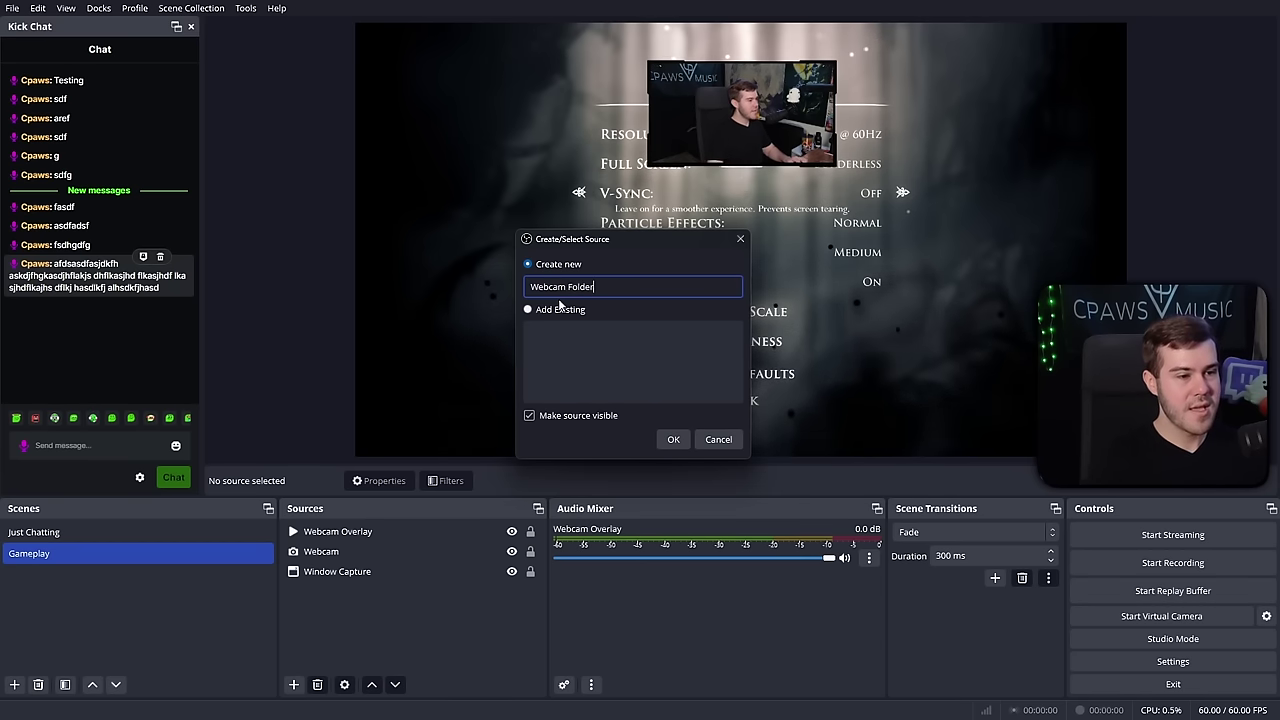
click(673, 440)
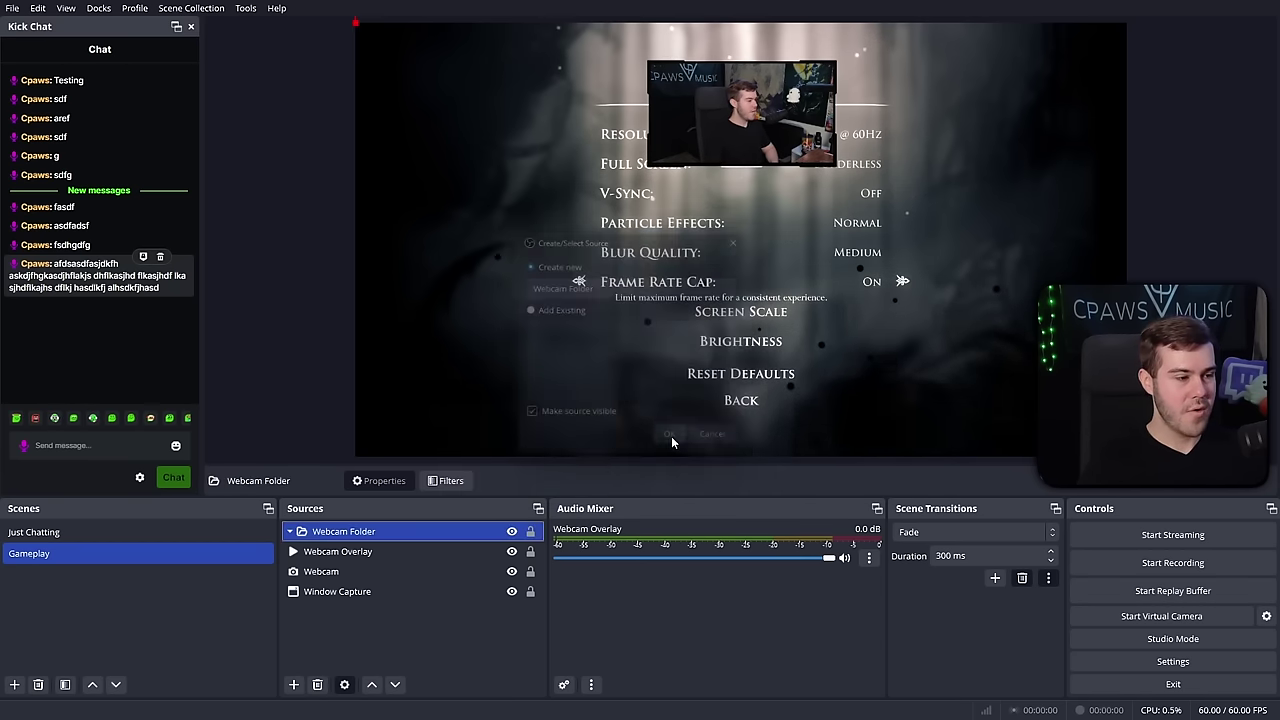
click(367, 552)
shift+click(361, 571)
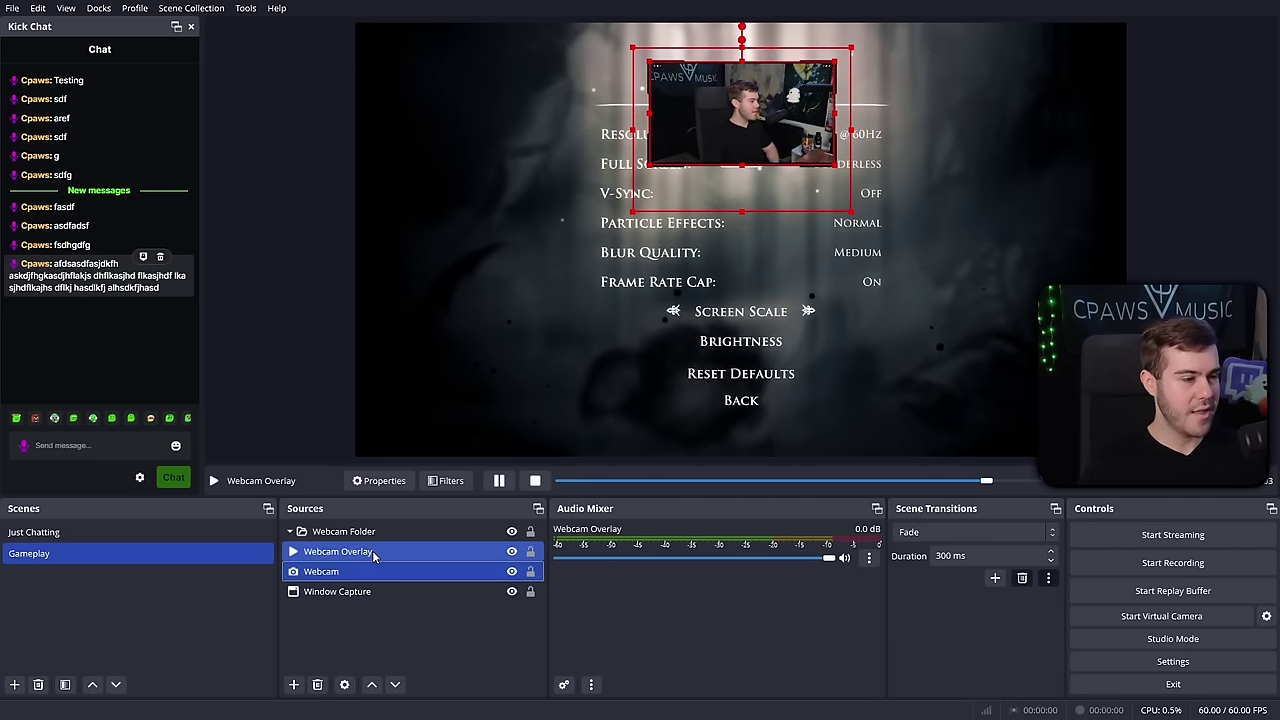
drag(371, 563, 366, 540)
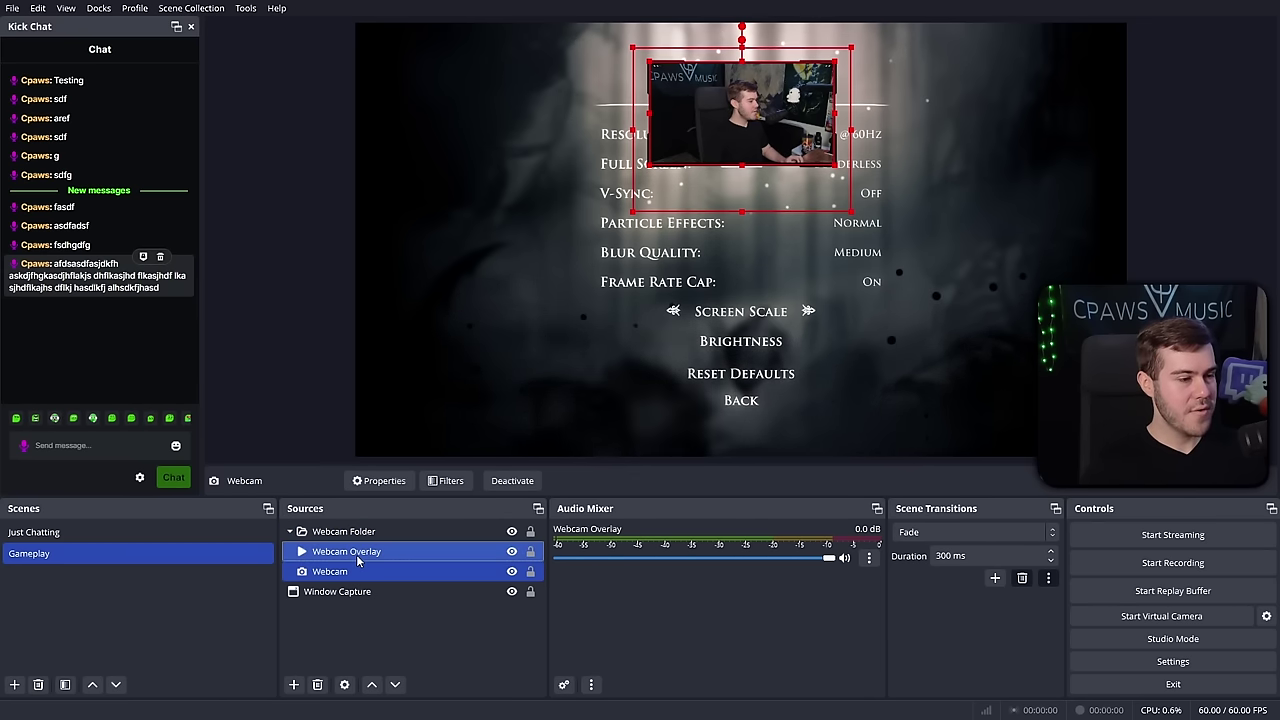
- Move the Webcam Folder group to the upper right of the gameplay
click(356, 555)
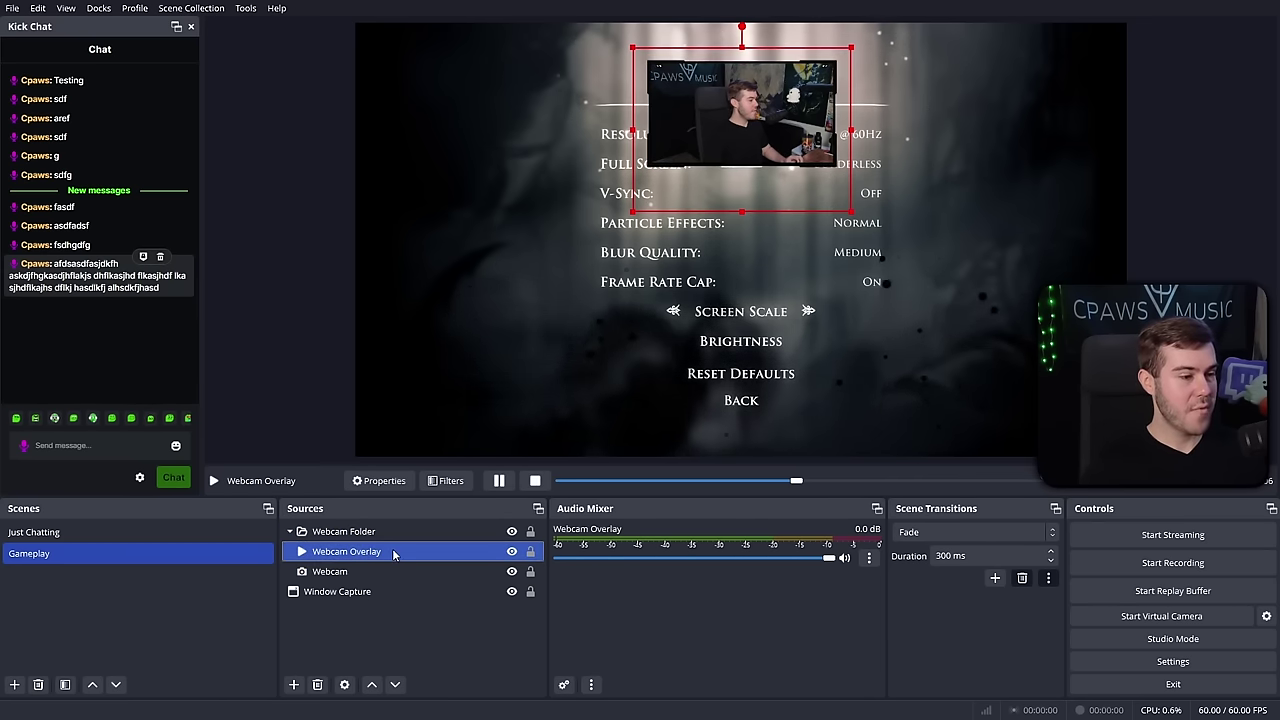
shift+click(387, 570)
shift+click(335, 541)
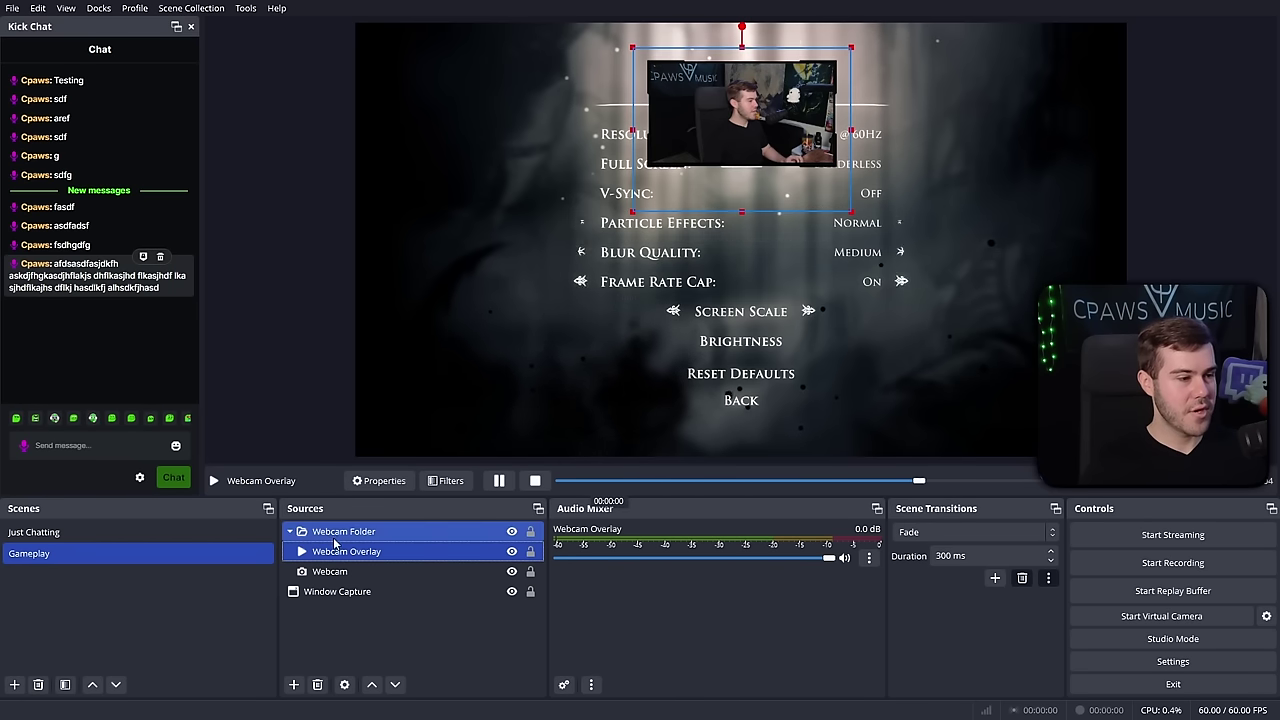
click(395, 612)
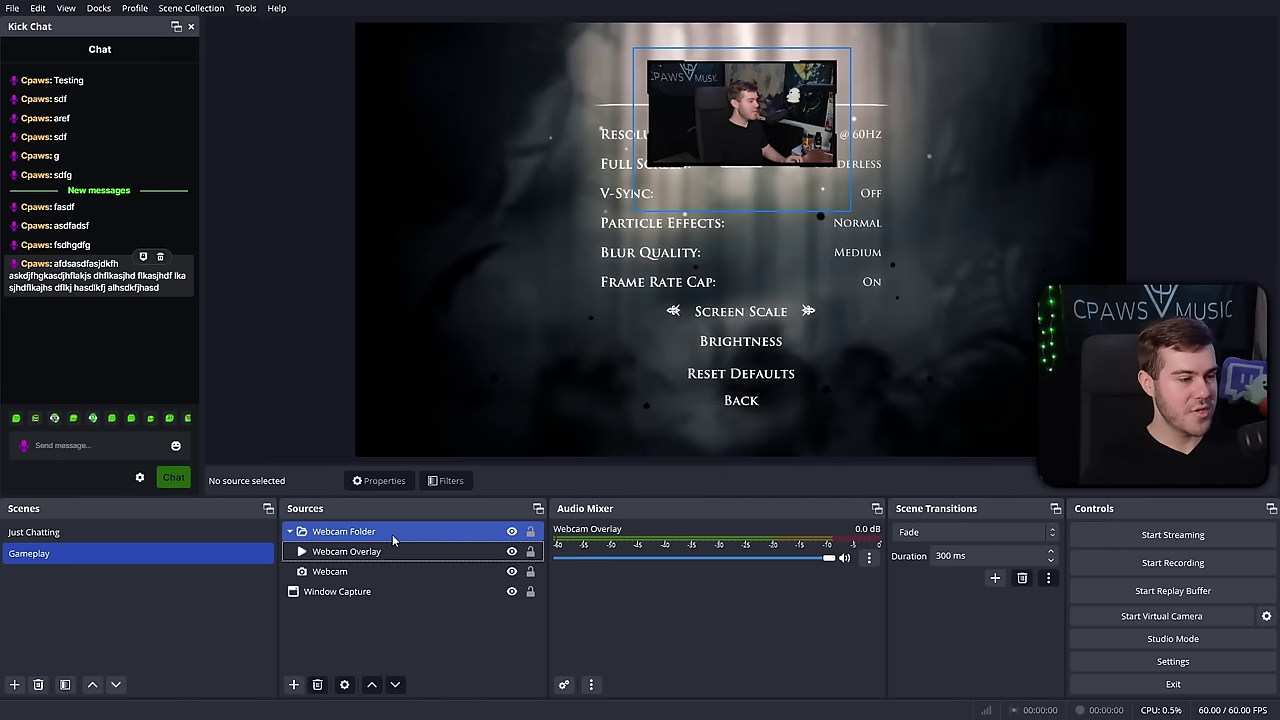
click(421, 535)
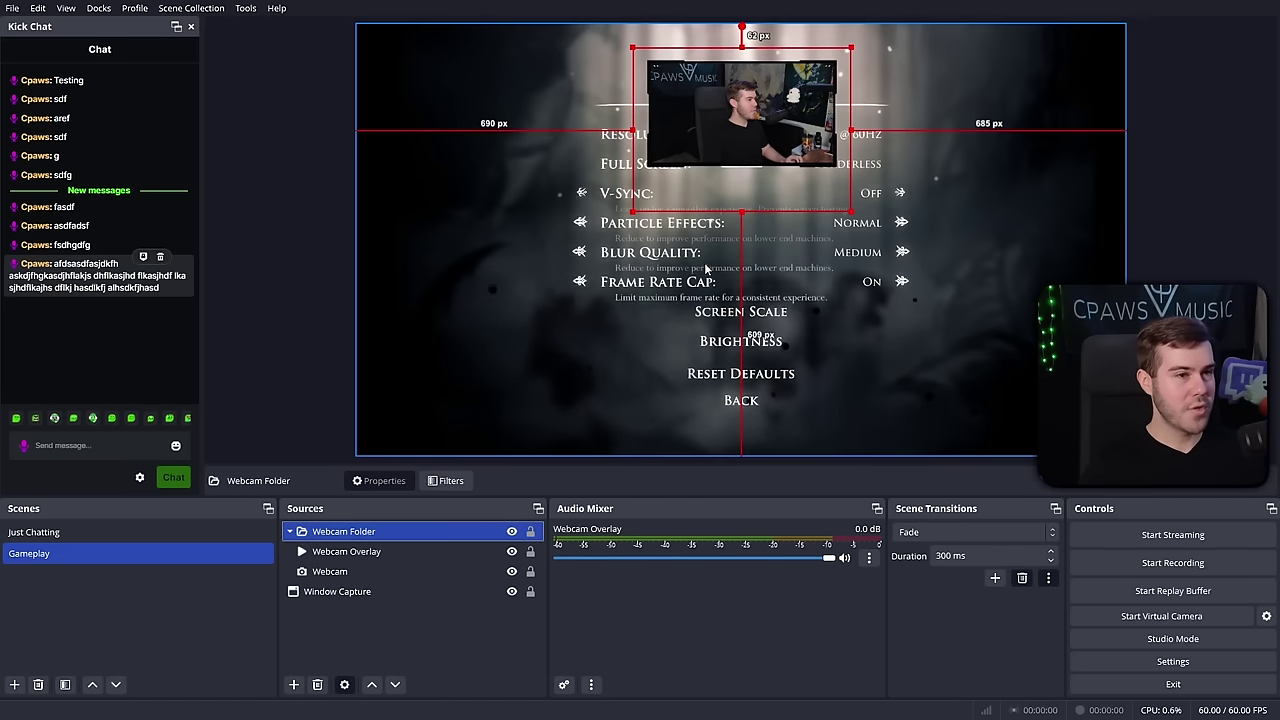
drag(760, 134, 1026, 264)
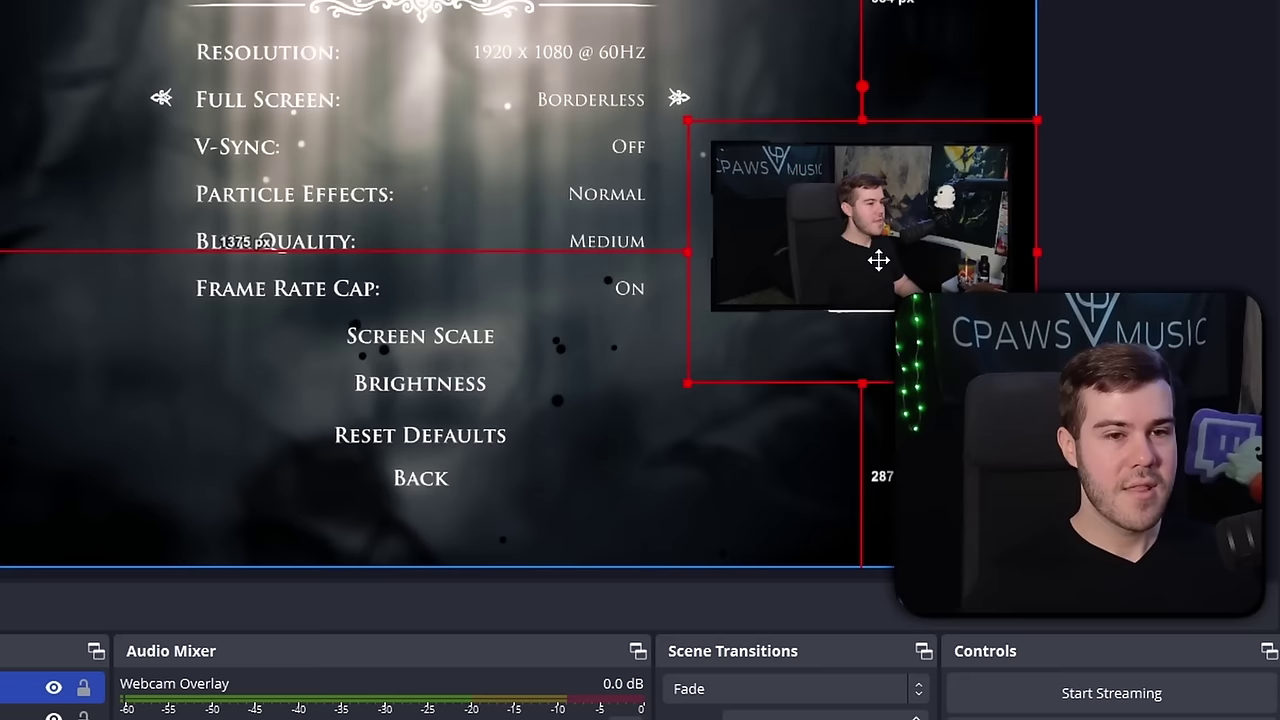
drag(878, 260, 882, 197)
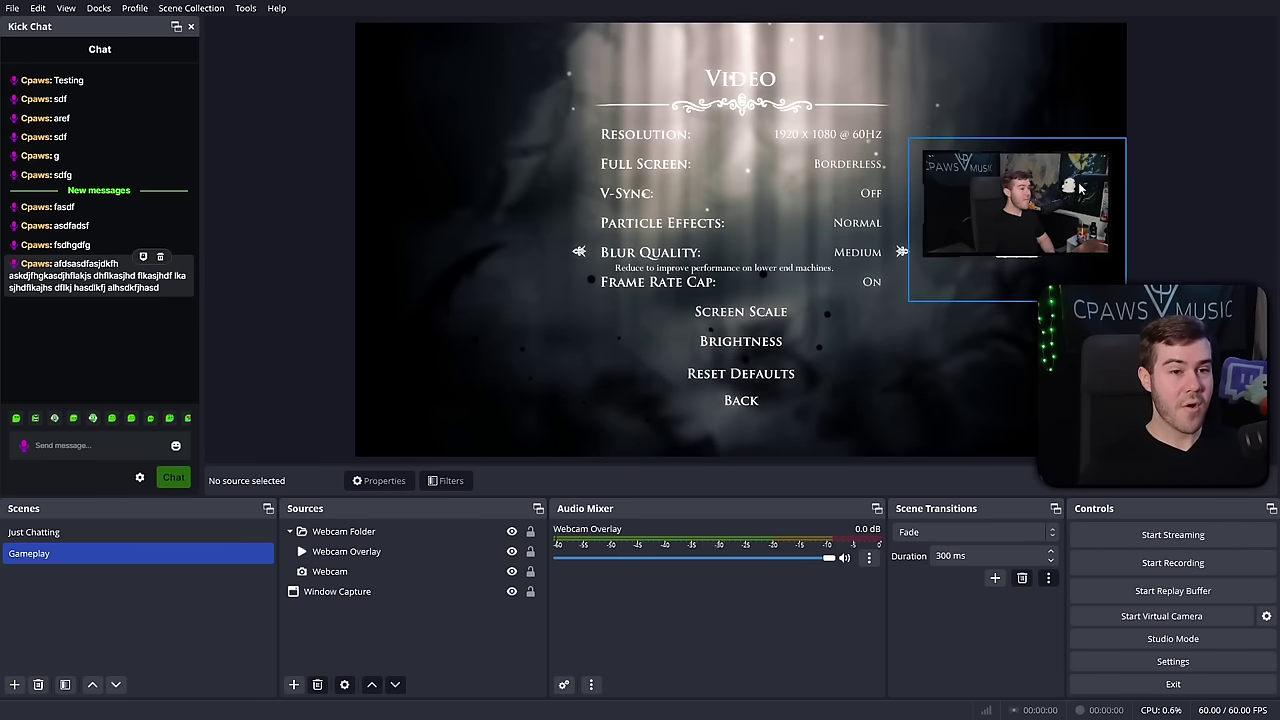
click(432, 577)
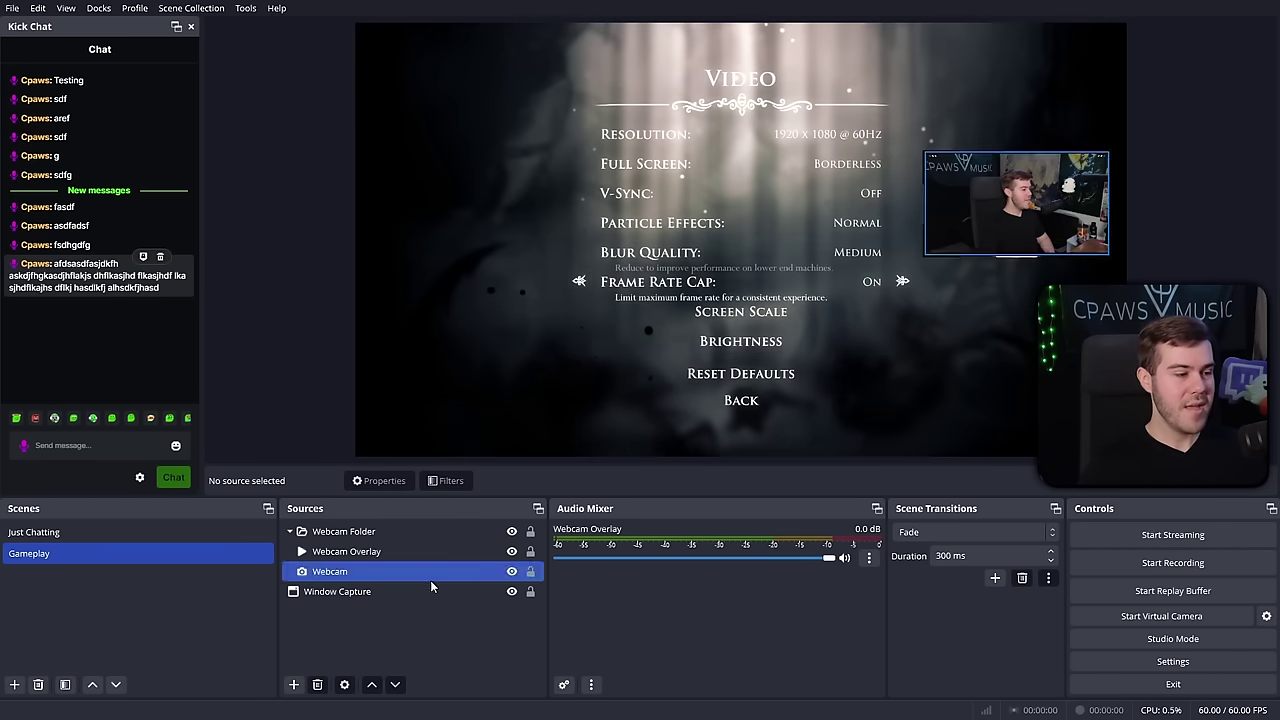
click(294, 684)
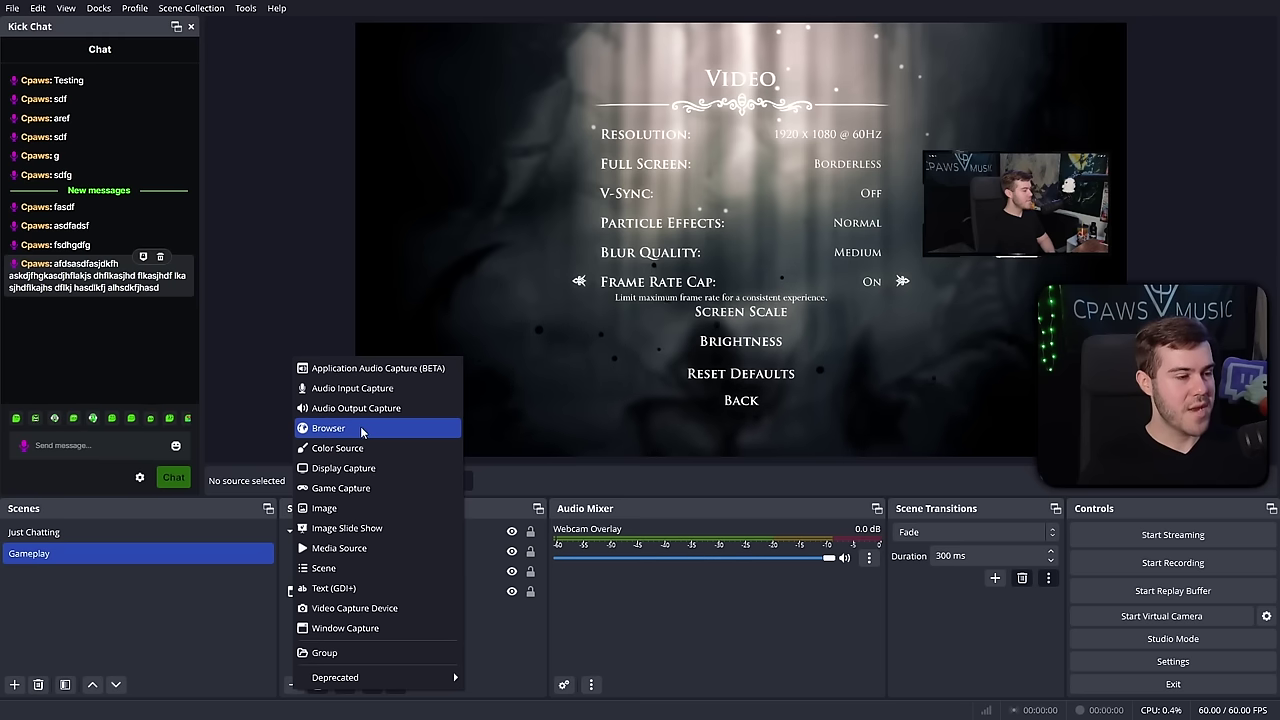
click(439, 429)
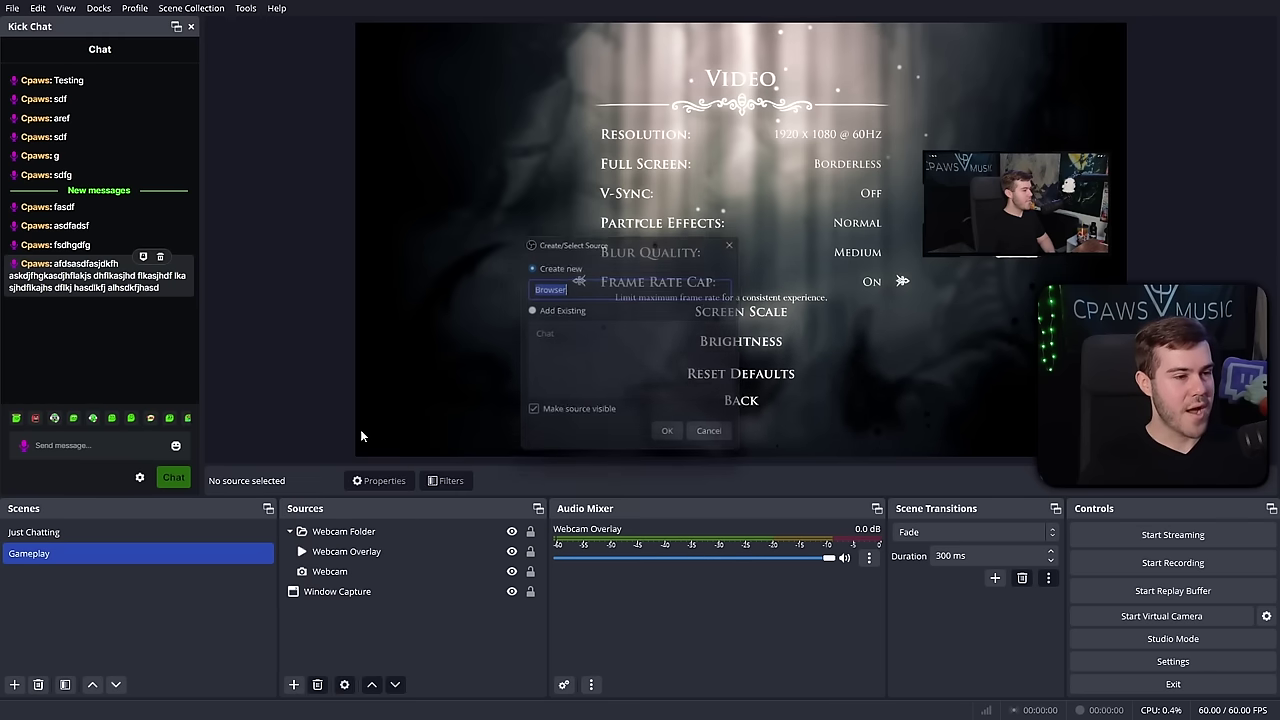
click(528, 310)
click(550, 335)
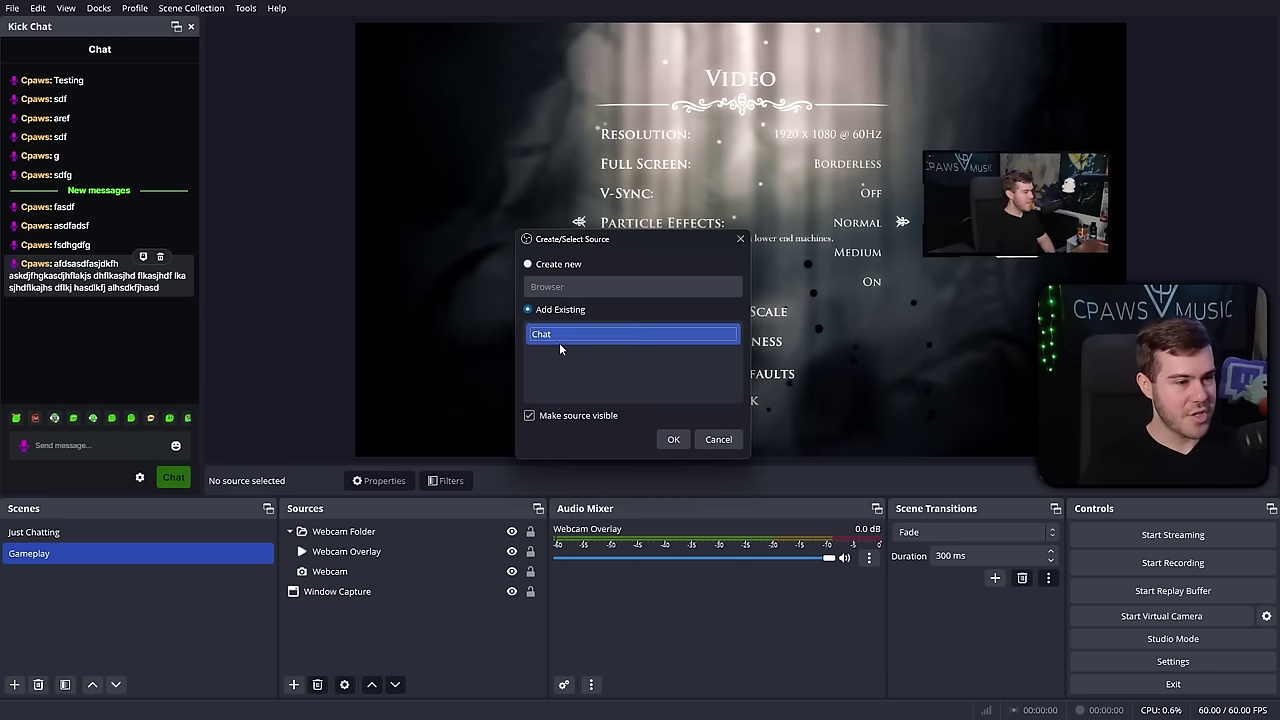
click(673, 439)
drag(467, 220, 470, 246)
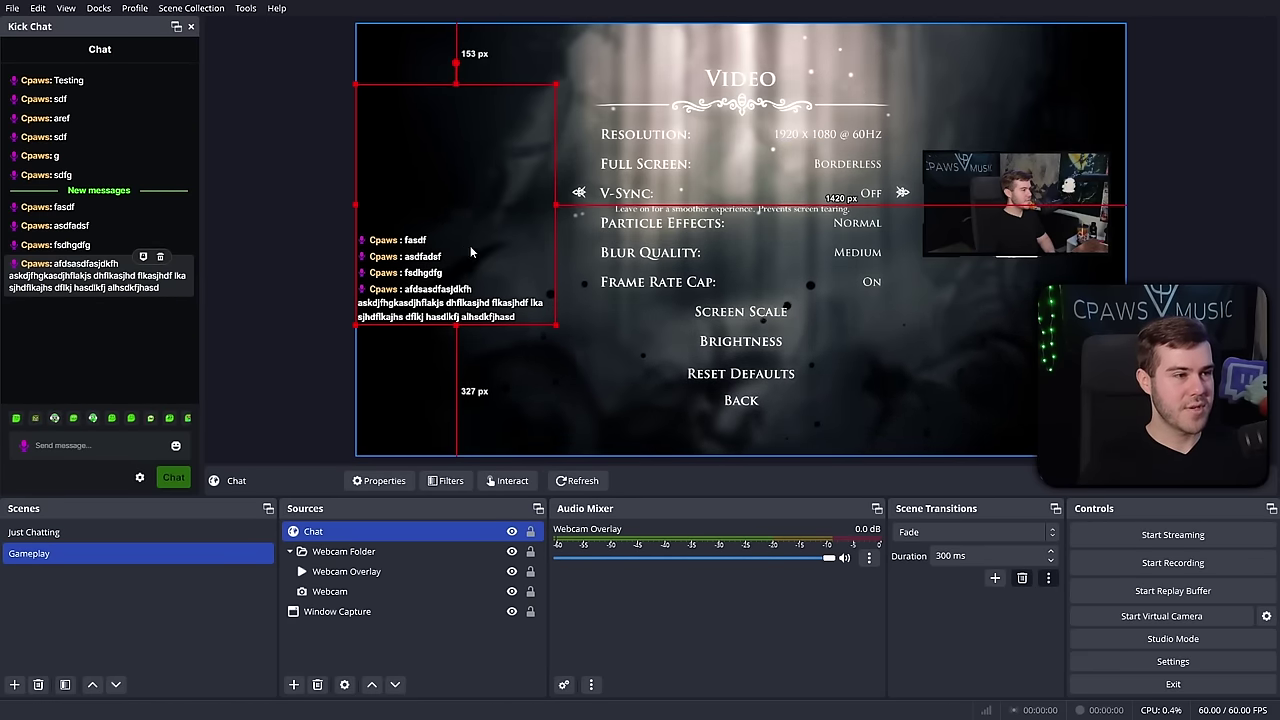
click(129, 535)
click(63, 533)
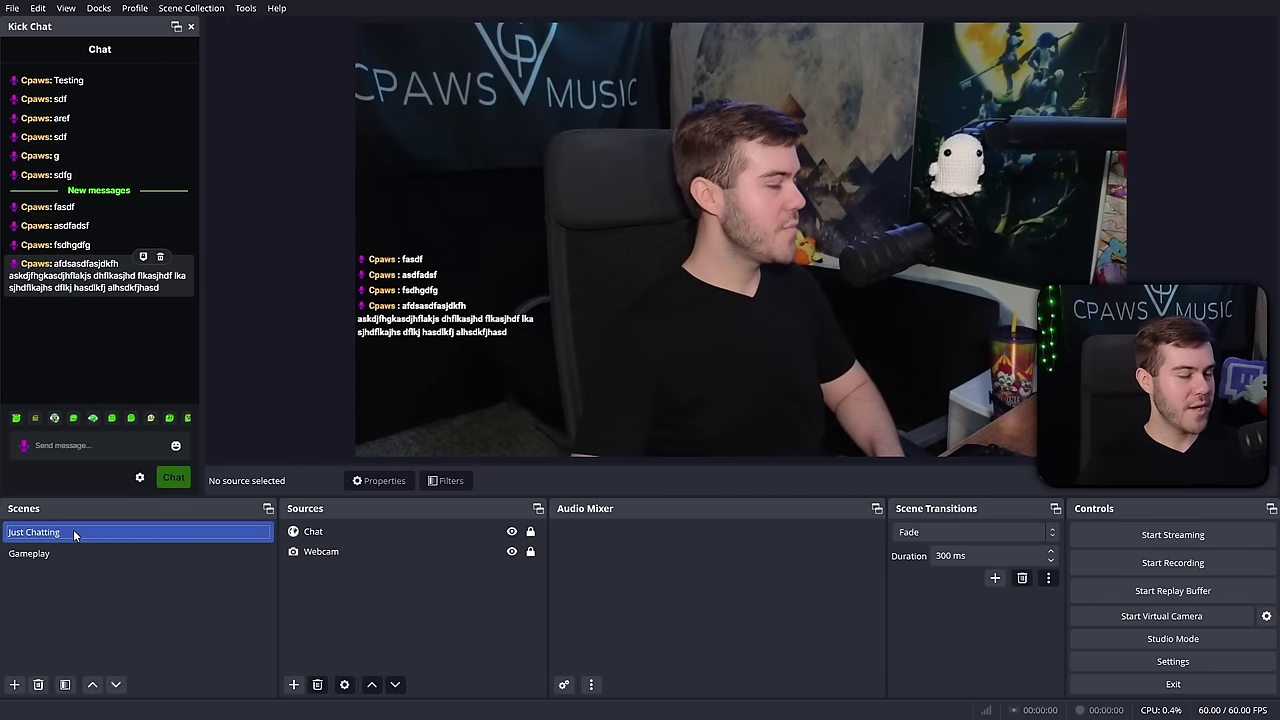
click(101, 552)
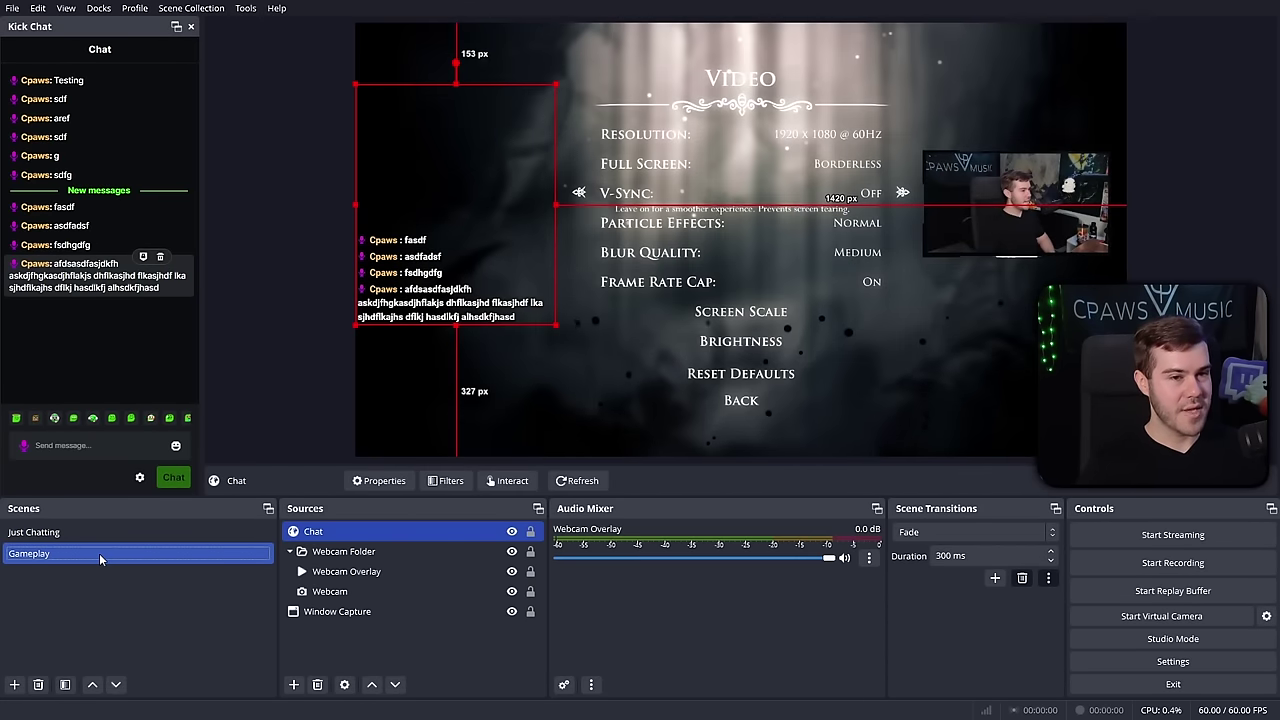
click(280, 388)
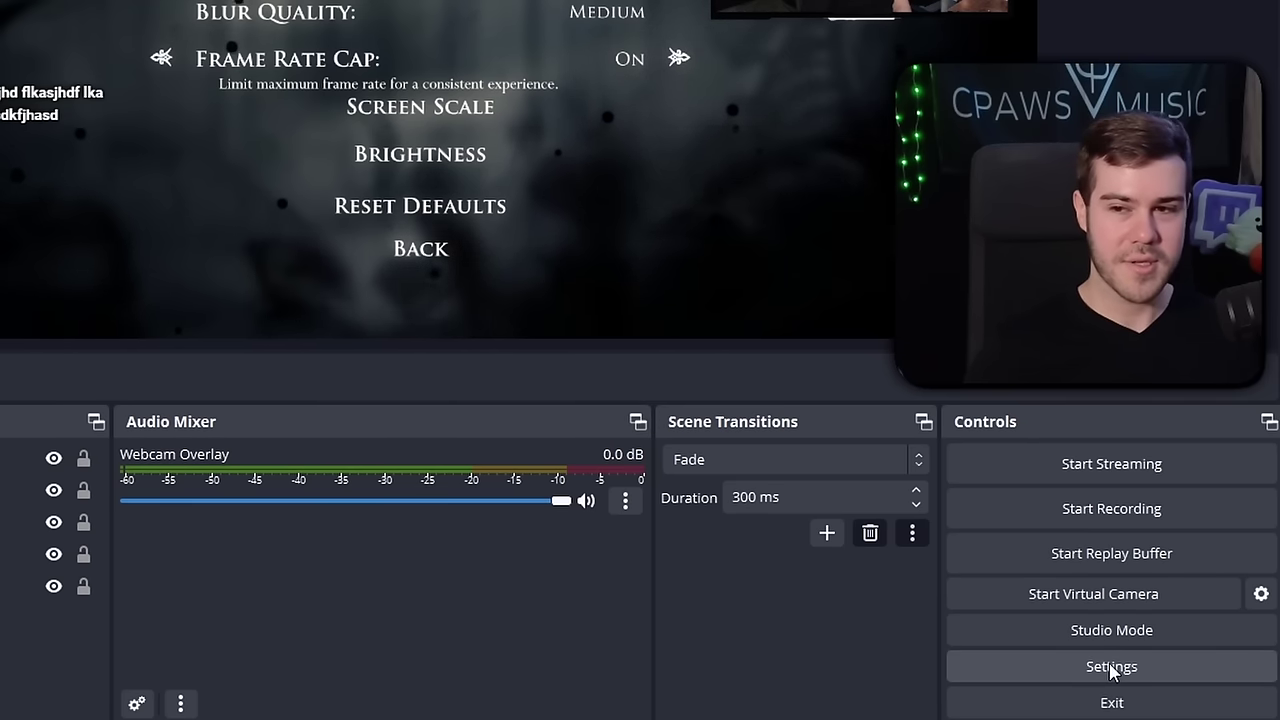
- Open Settings and choose the Rachni theme on the General page
click(1112, 671)
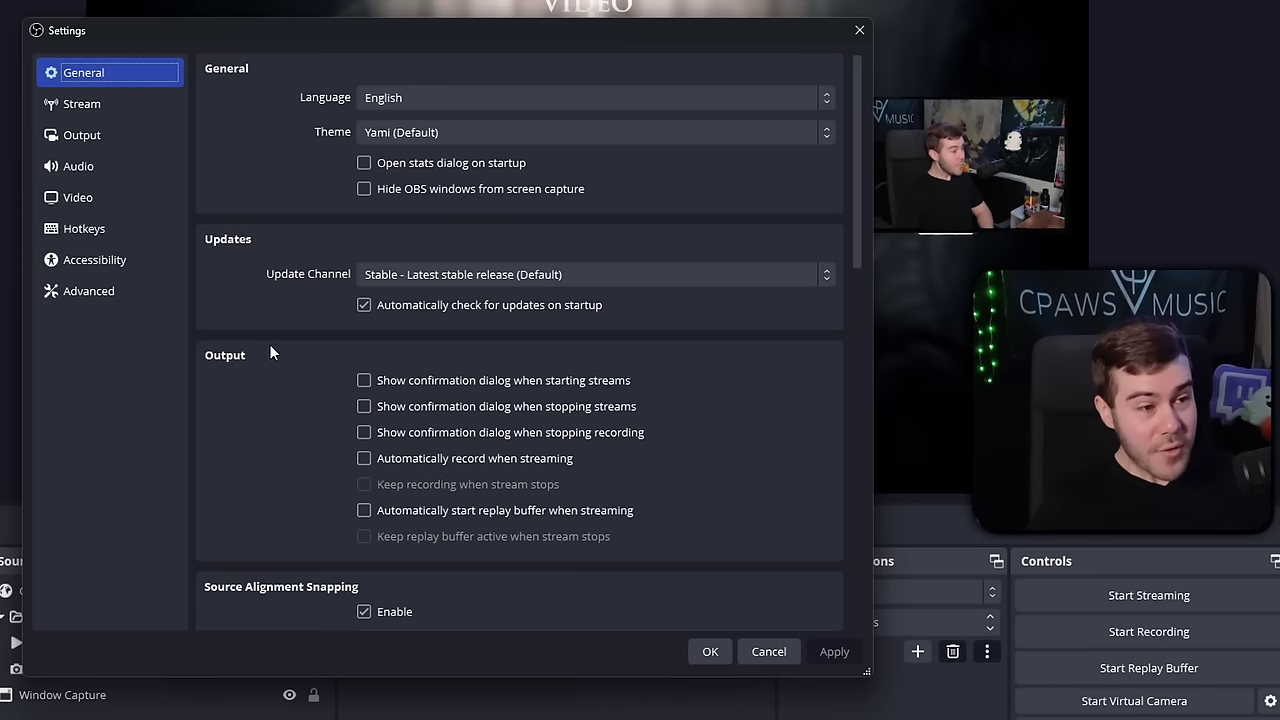
scroll(274, 309, down, 10)
scroll(273, 303, down, 4)
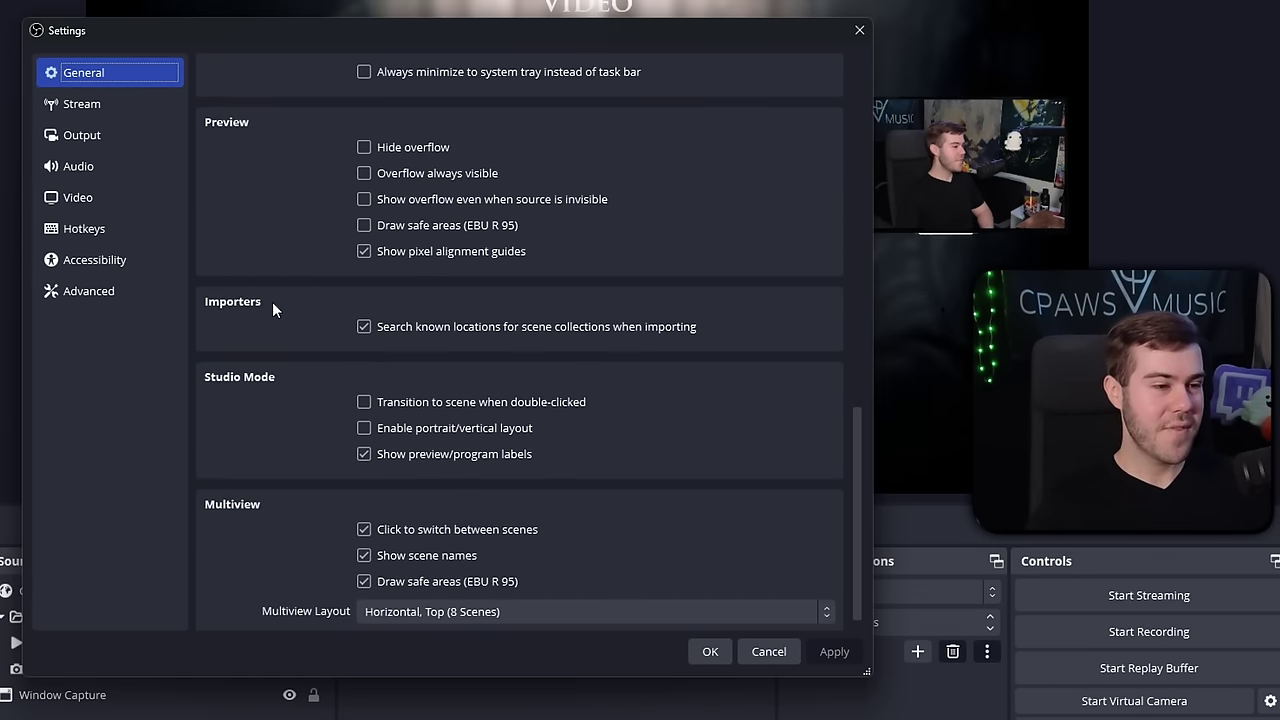
scroll(248, 451, up, 4)
scroll(253, 432, up, 10)
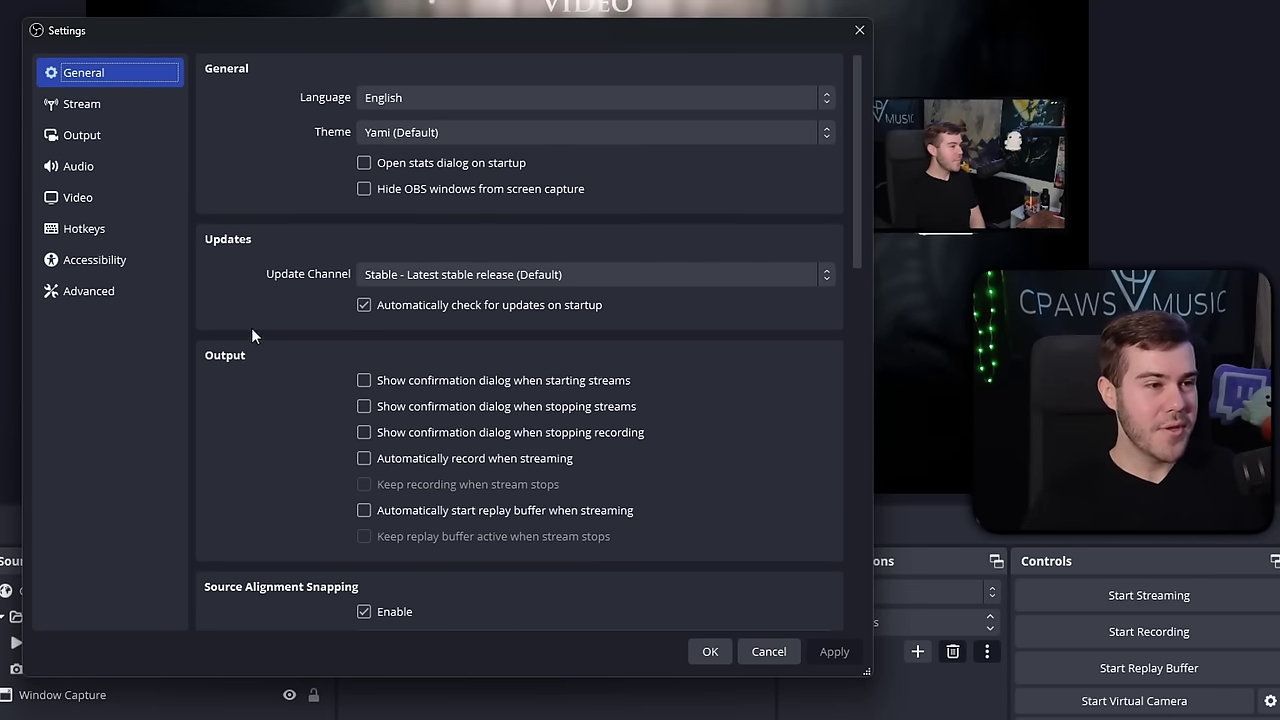
click(434, 130)
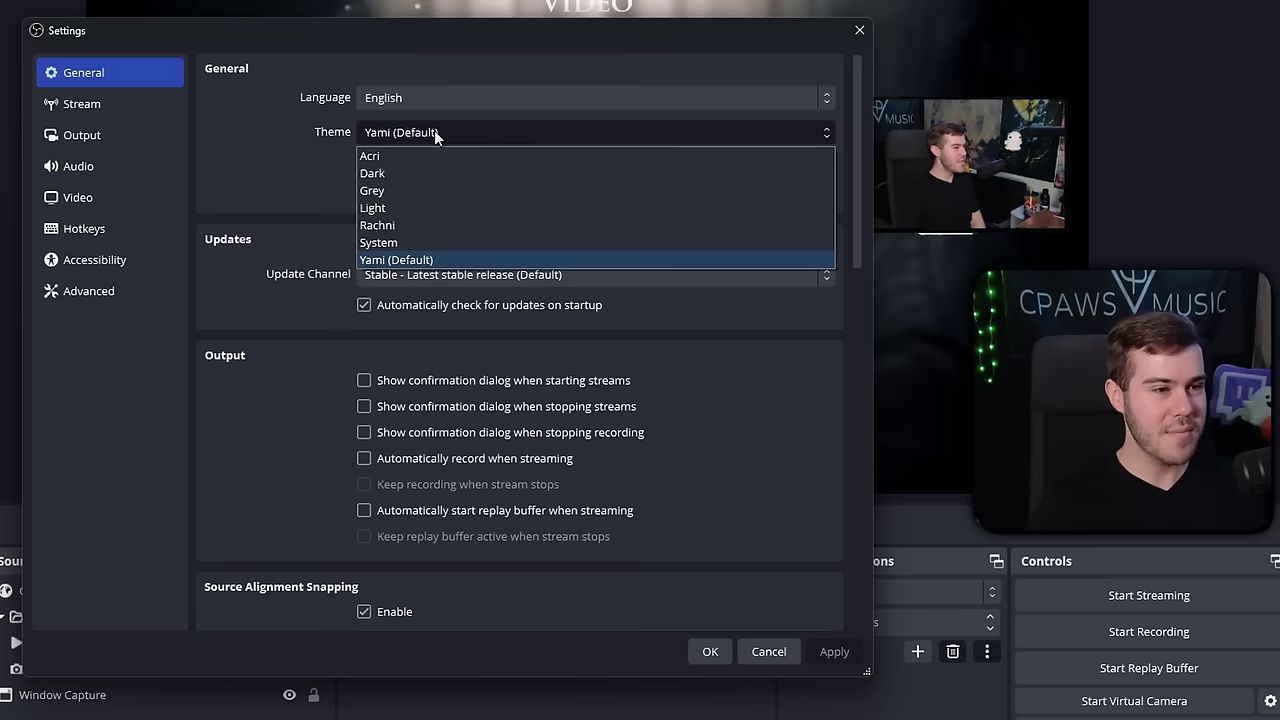
click(436, 226)
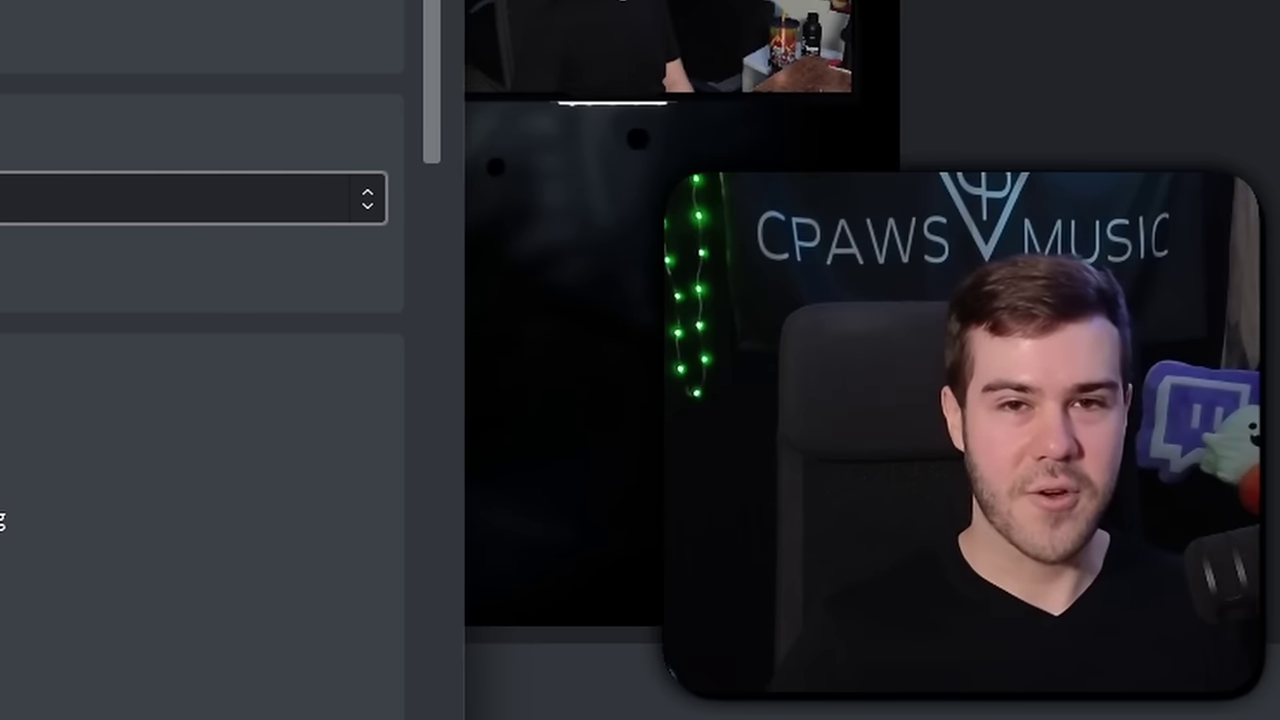
- Apply the Rachni theme and go to the Stream settings page
scroll(285, 375, down, 5)
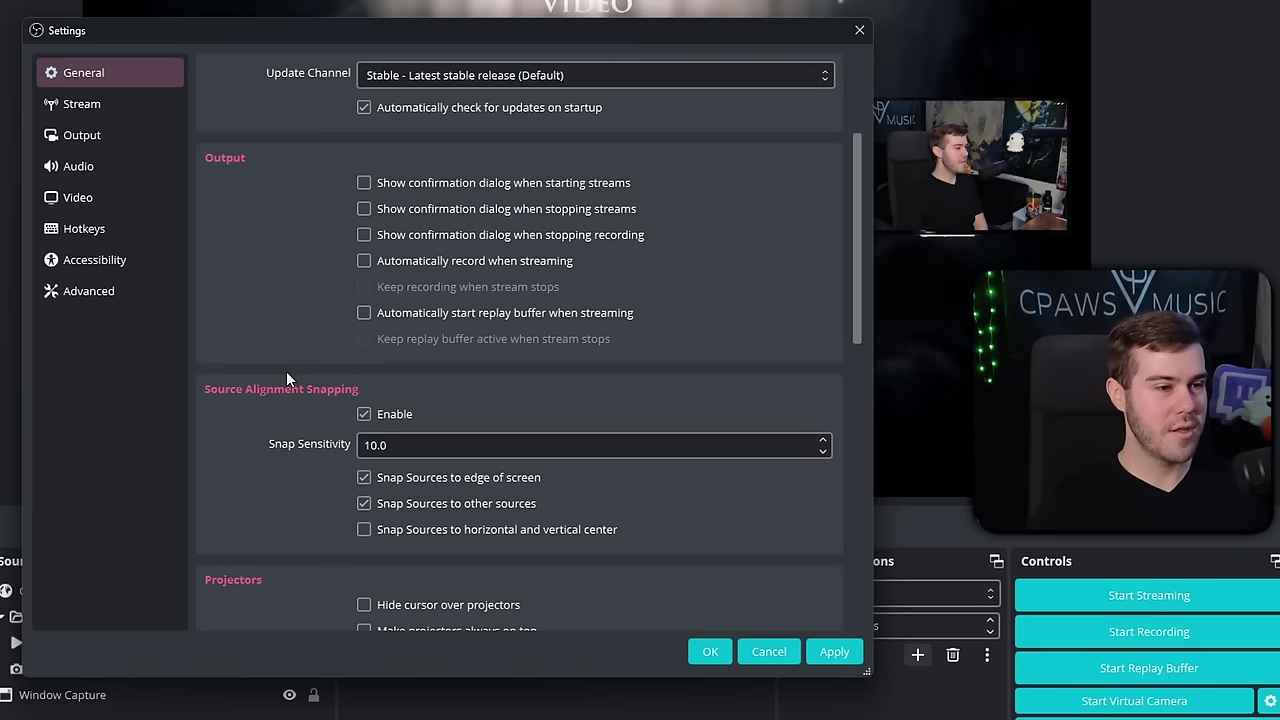
scroll(286, 375, down, 3)
scroll(286, 375, up, 5)
scroll(286, 375, down, 1)
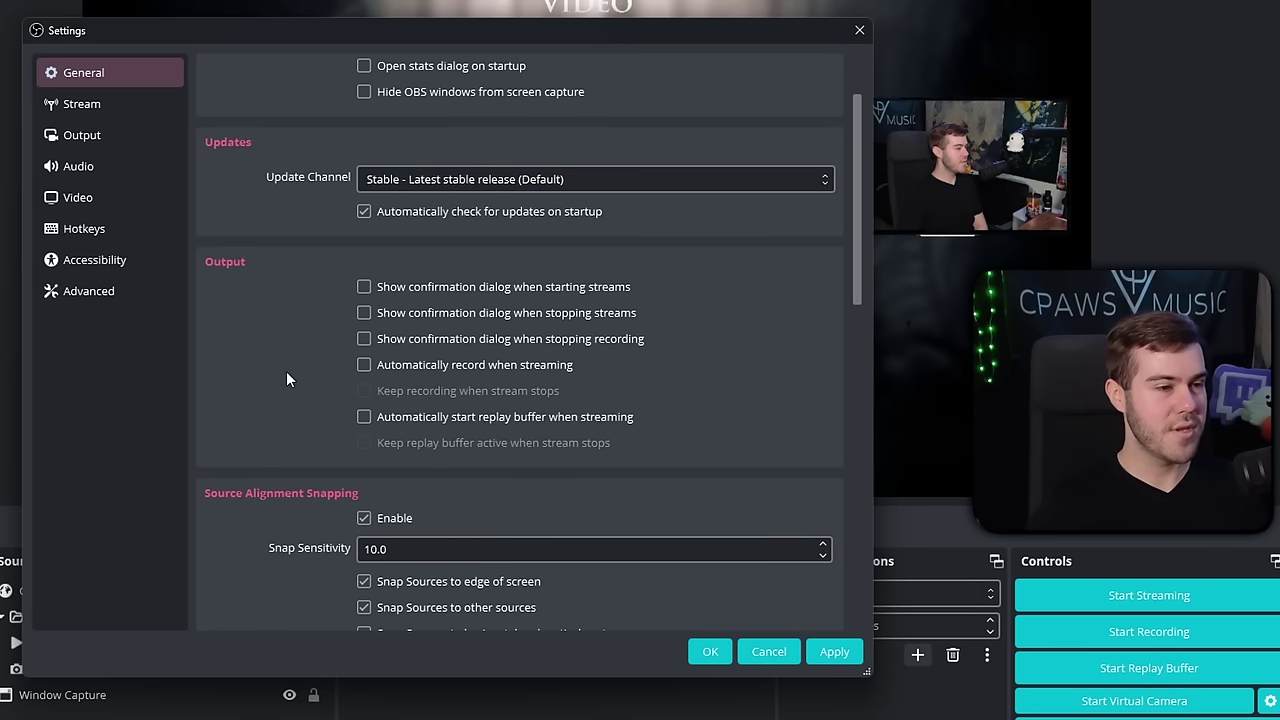
scroll(286, 378, down, 1)
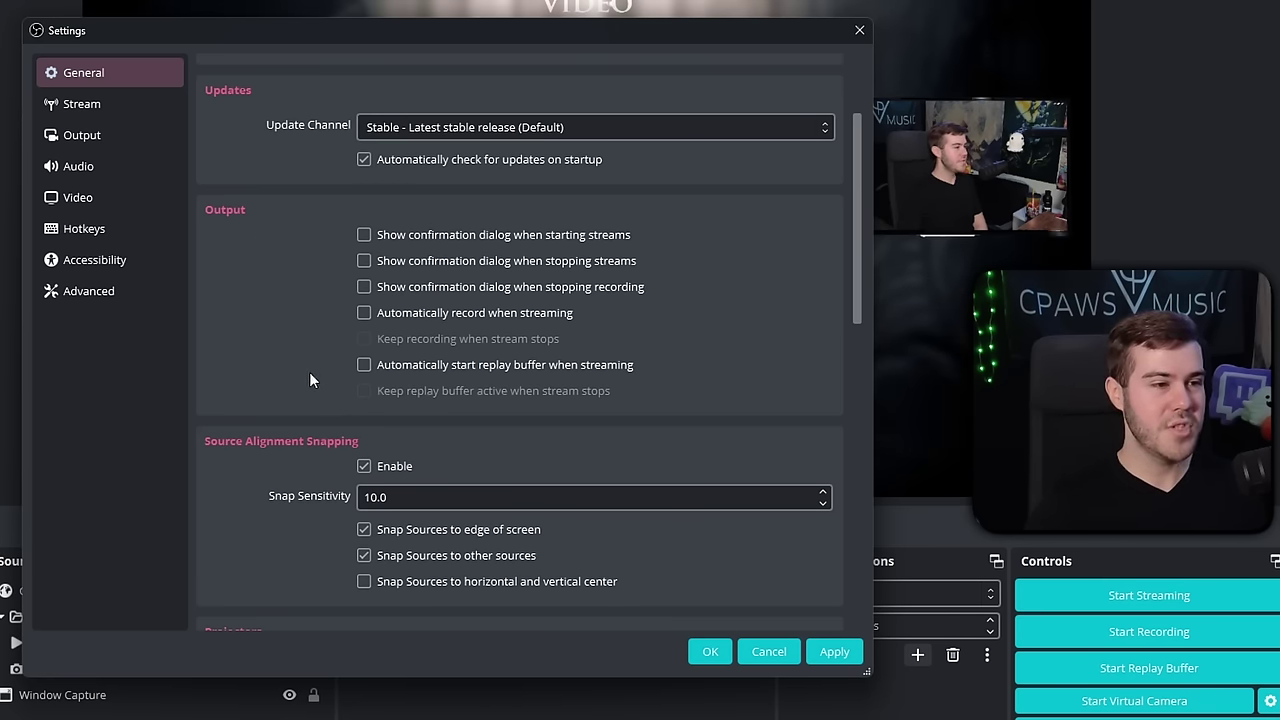
scroll(309, 372, up, 3)
click(834, 652)
click(128, 108)
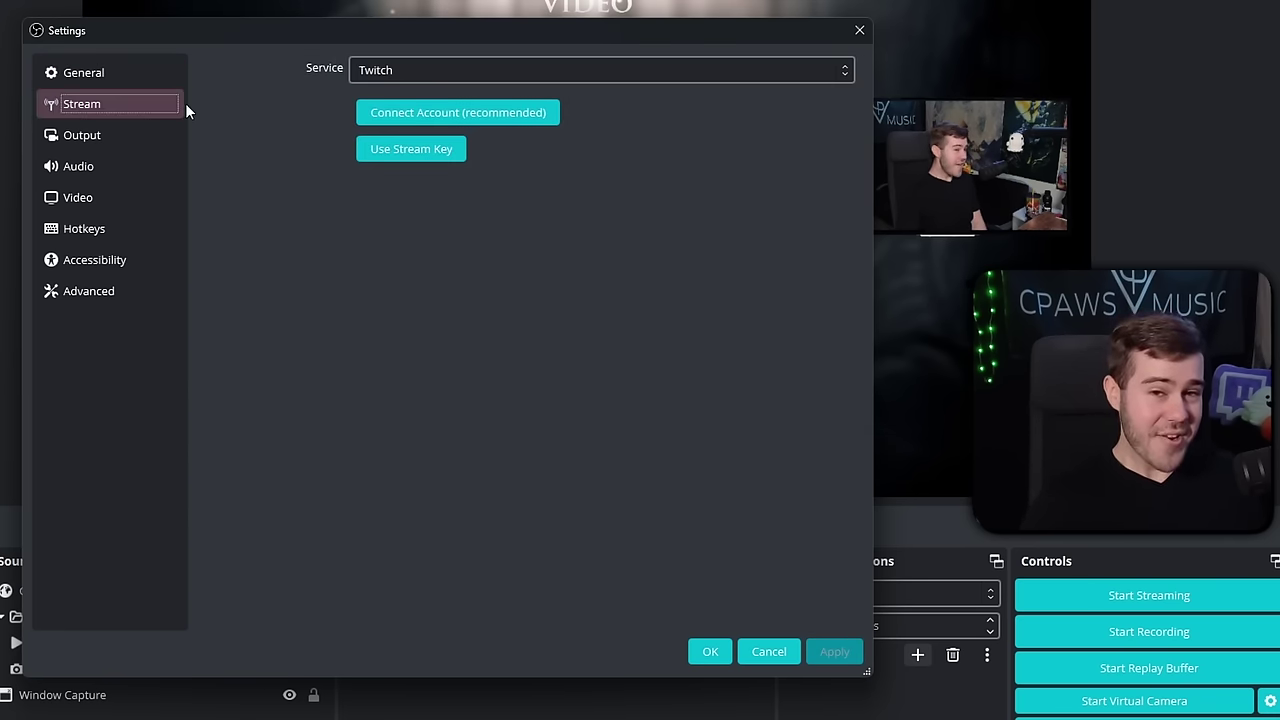
- Change the streaming service from Twitch to Custom, leaving Server and Stream Key empty
key(Tab)
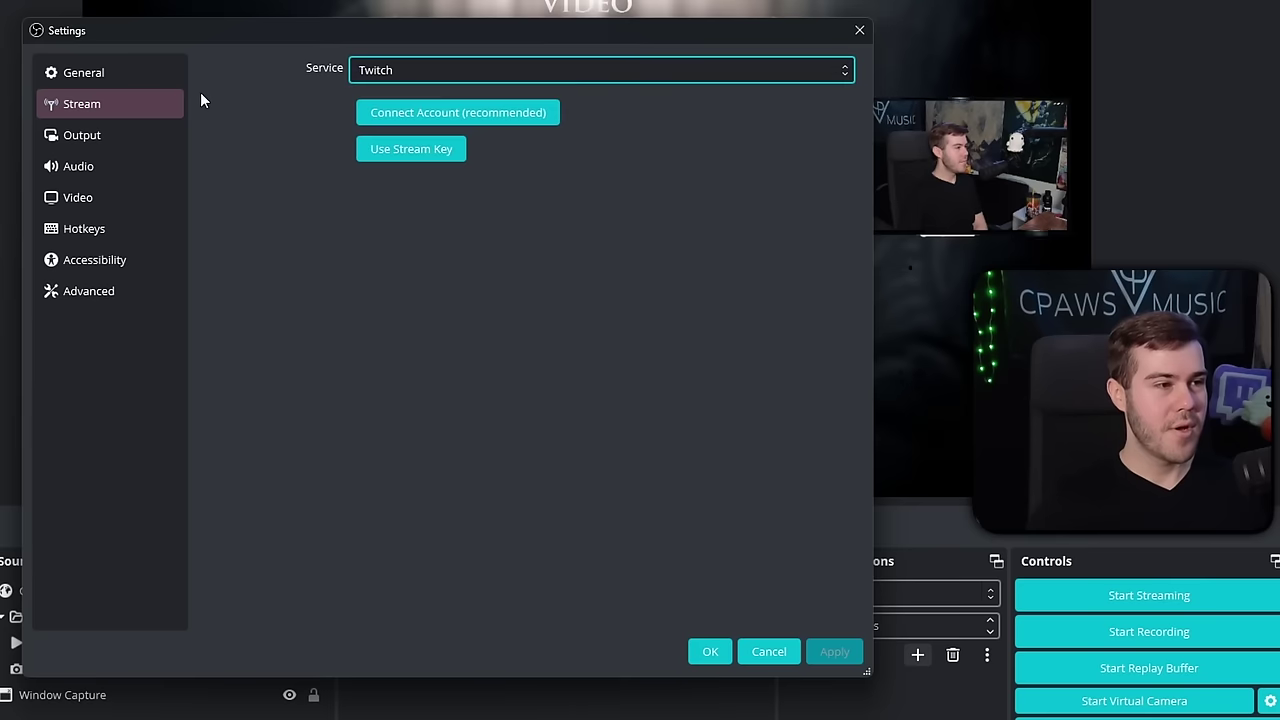
click(410, 70)
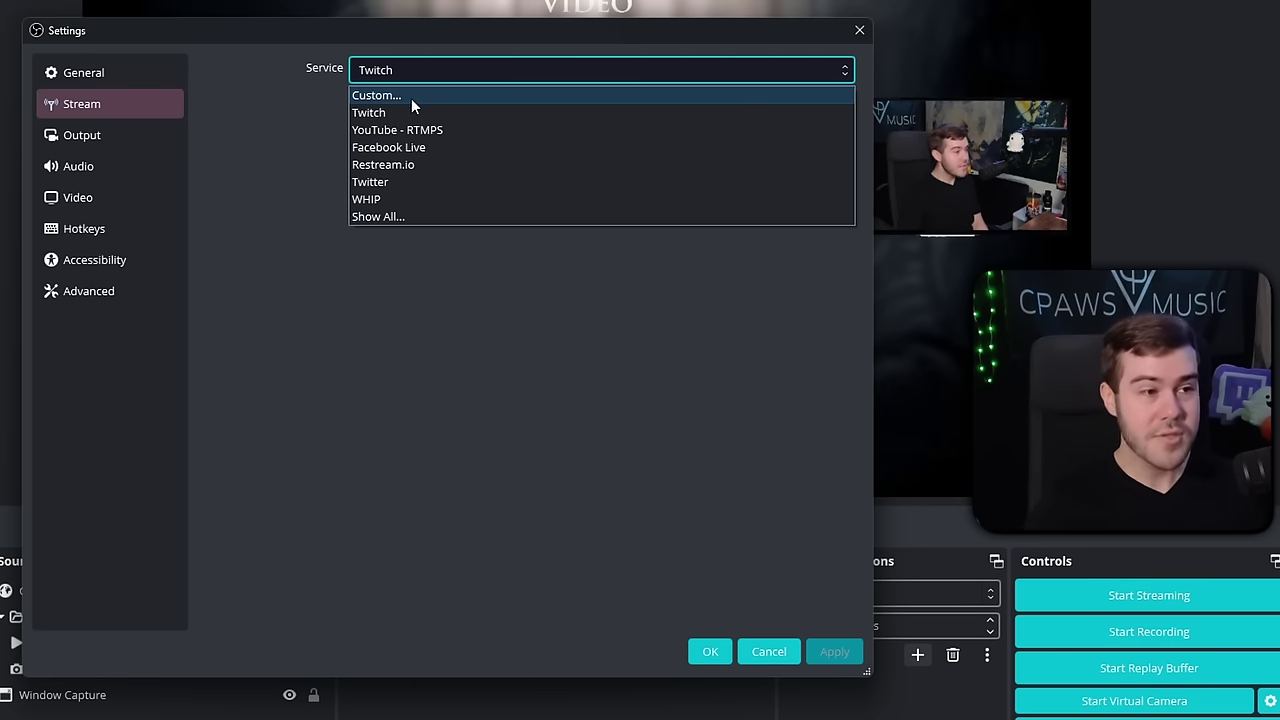
click(406, 98)
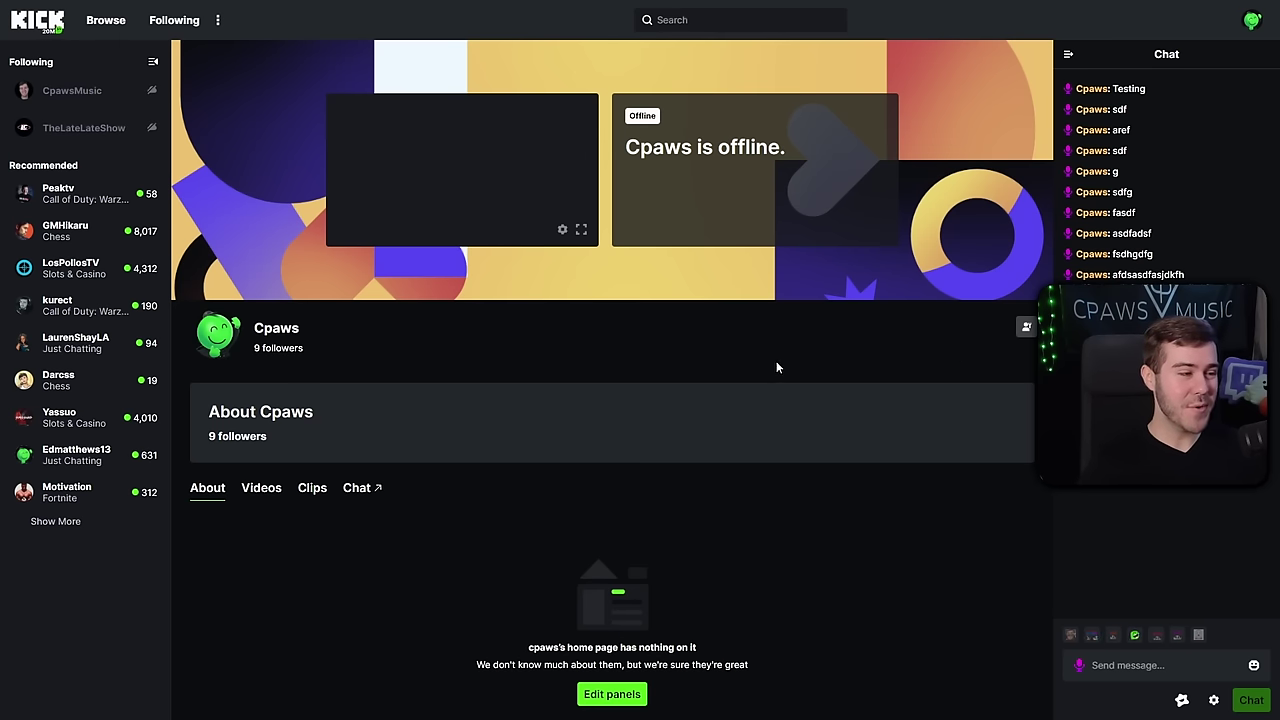
click(1252, 22)
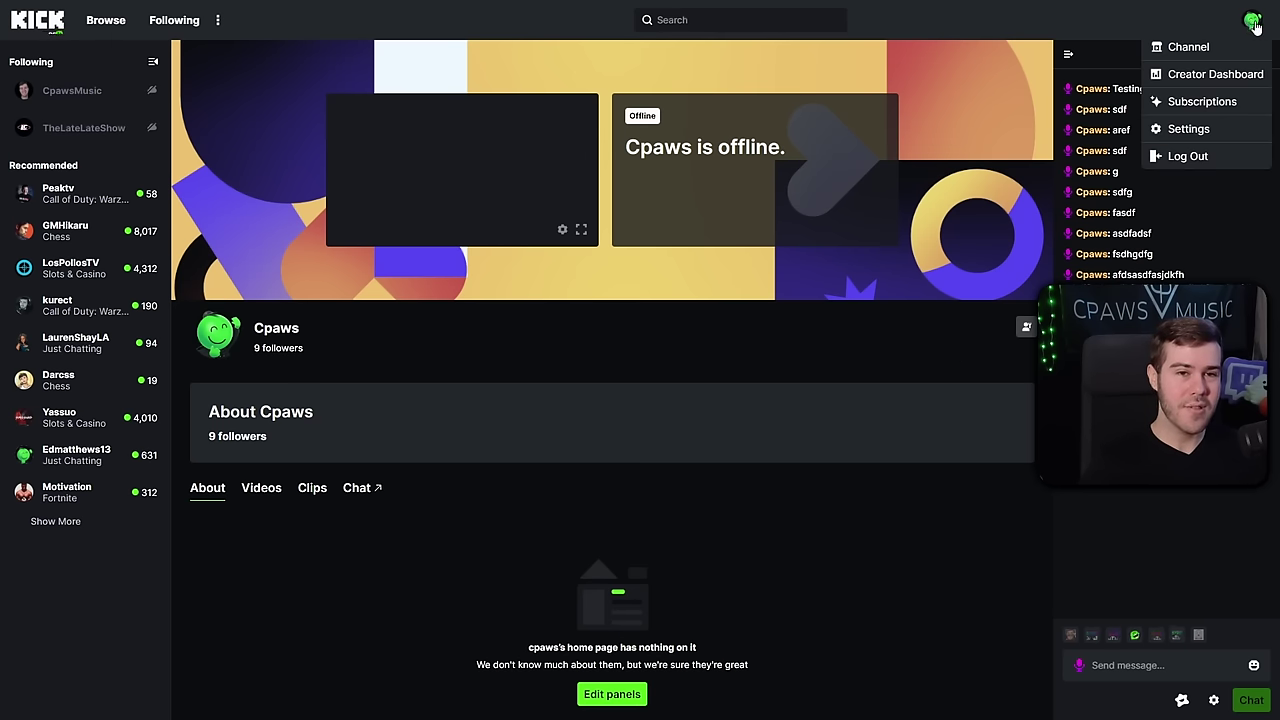
click(1204, 130)
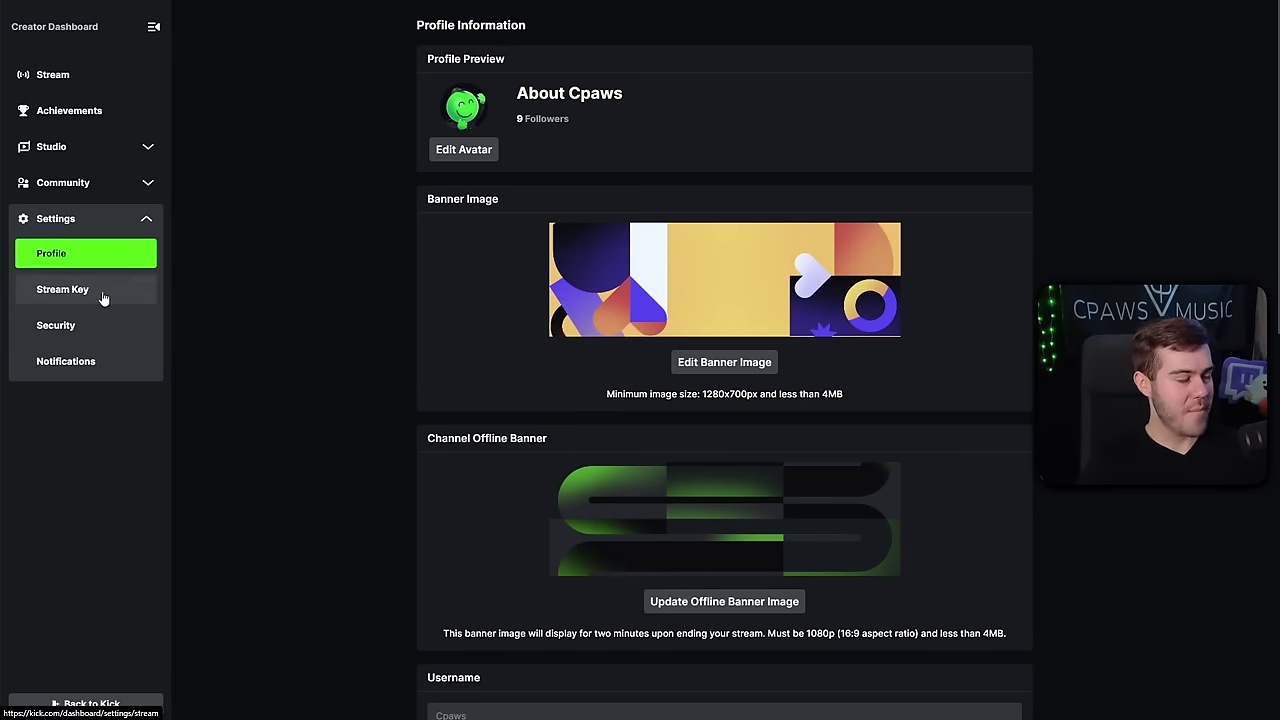
click(103, 298)
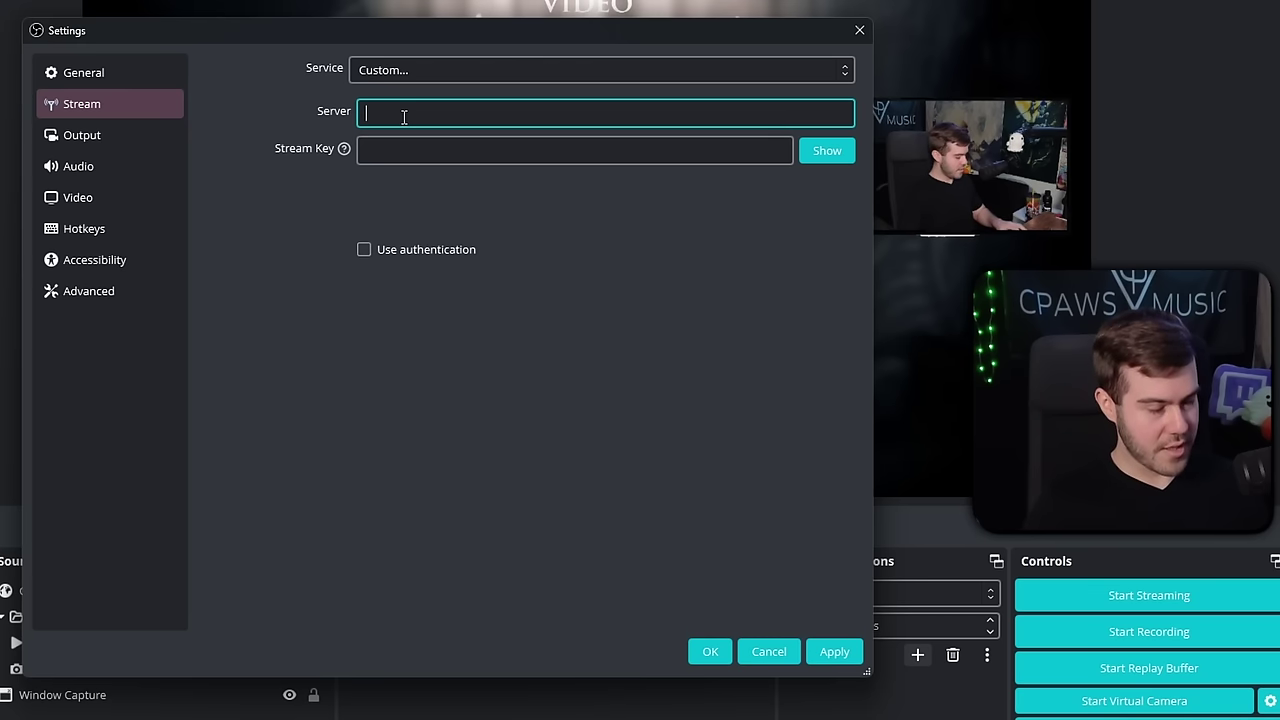
- Paste Kick's RTMPS server URL and stream key, apply them, and open Output settings
text(rtmps://fa723fc1b171.global-contribute.live-video.net)
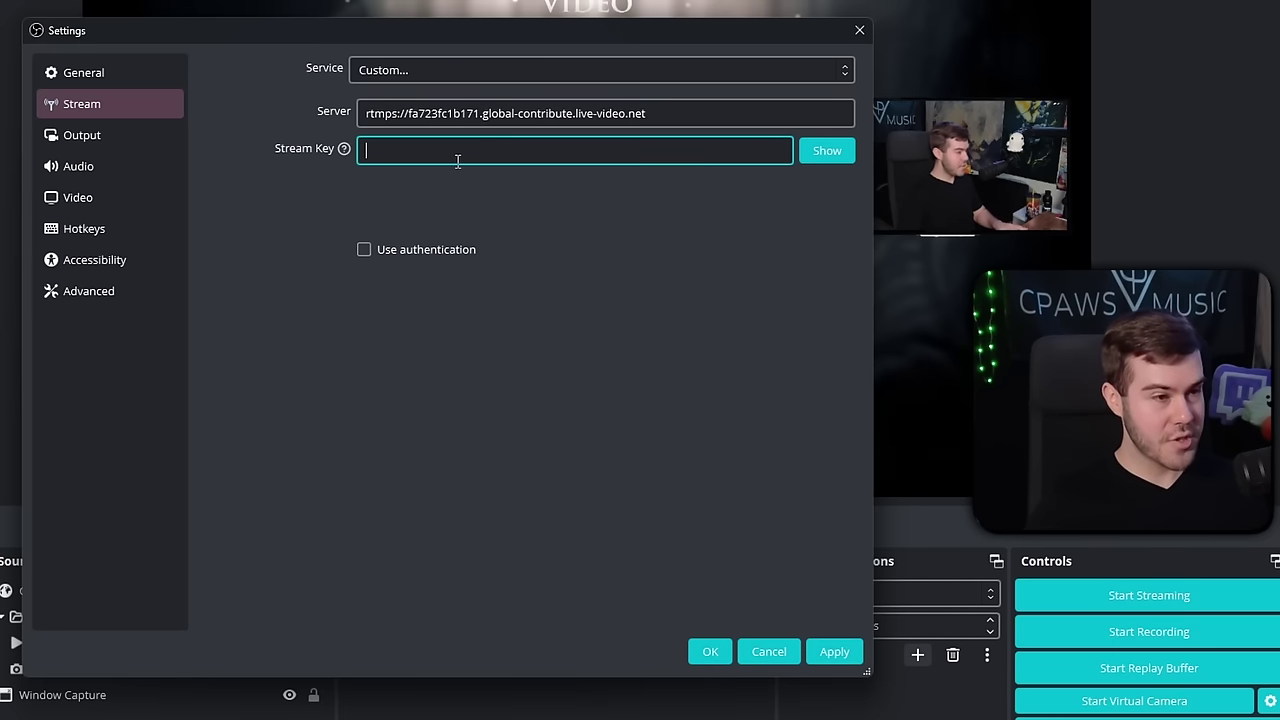
key(ctrl+v)
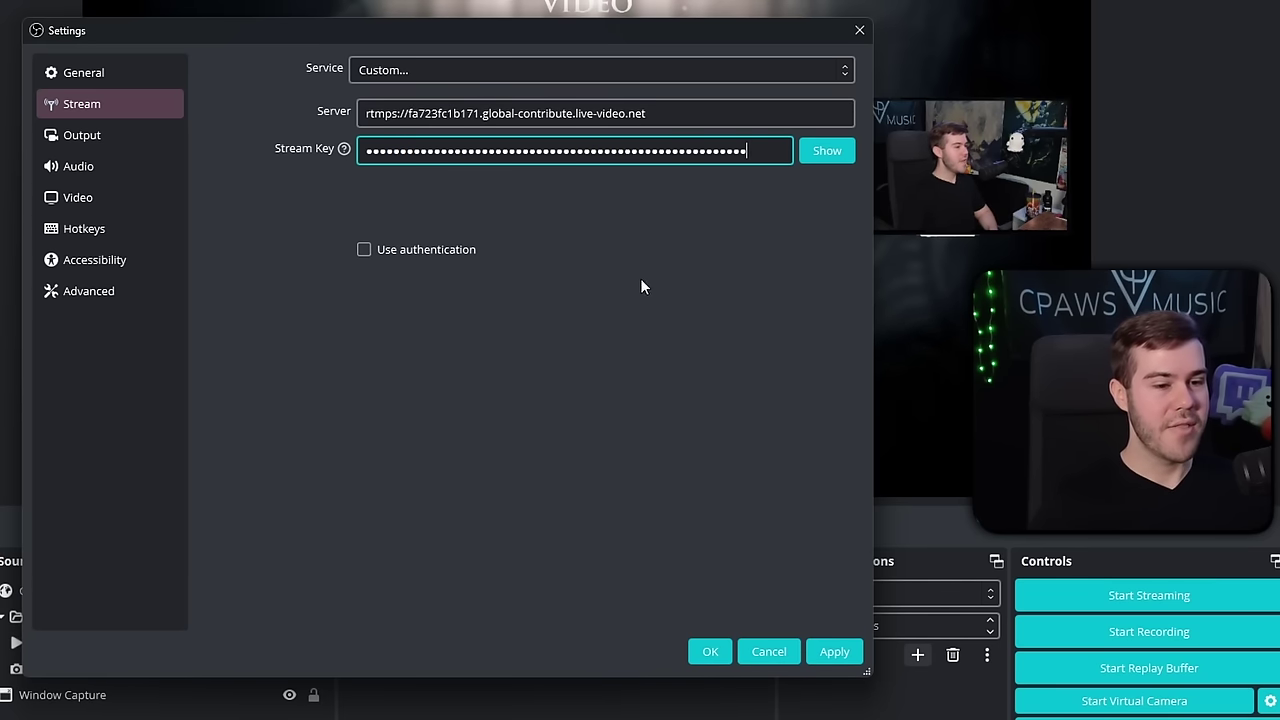
click(841, 653)
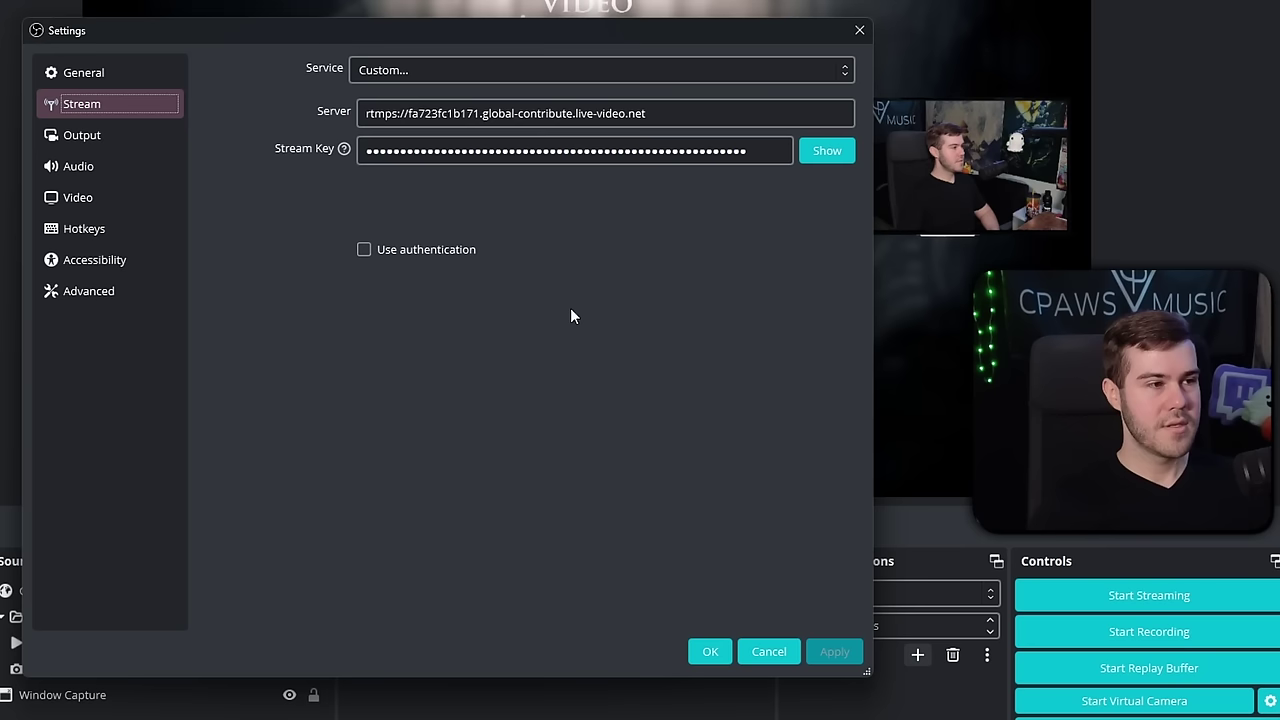
click(125, 140)
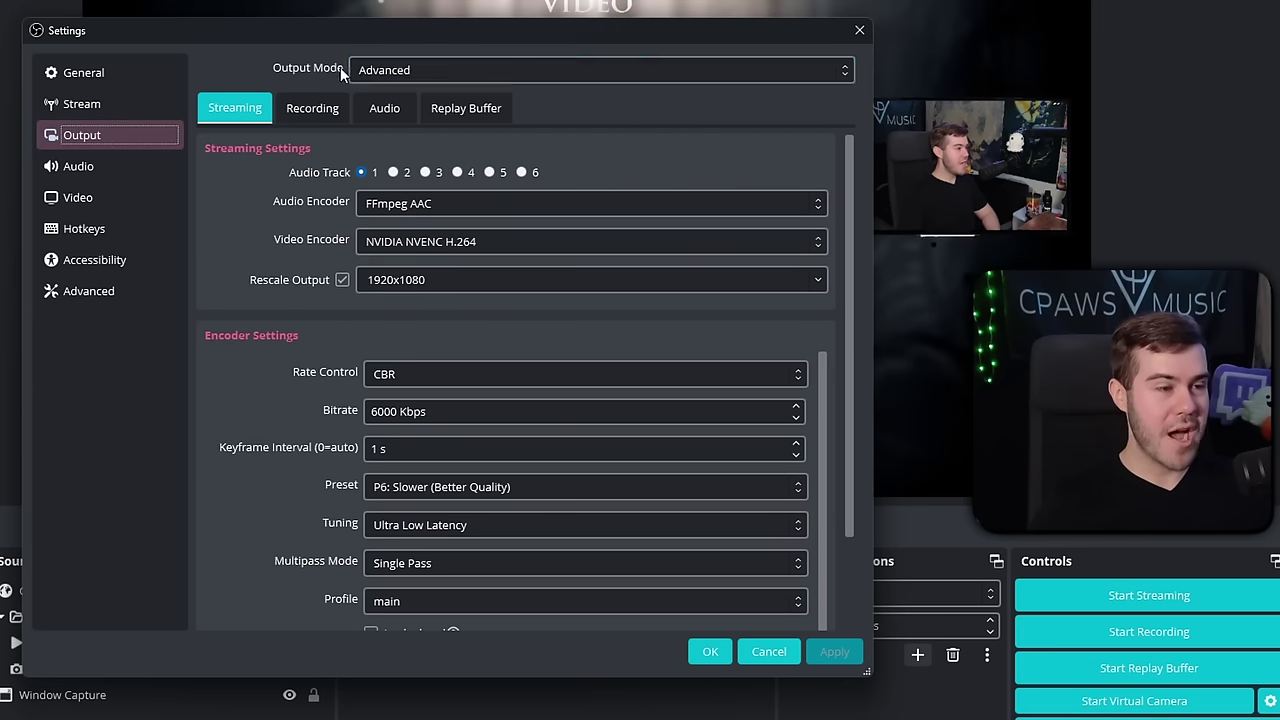
click(389, 69)
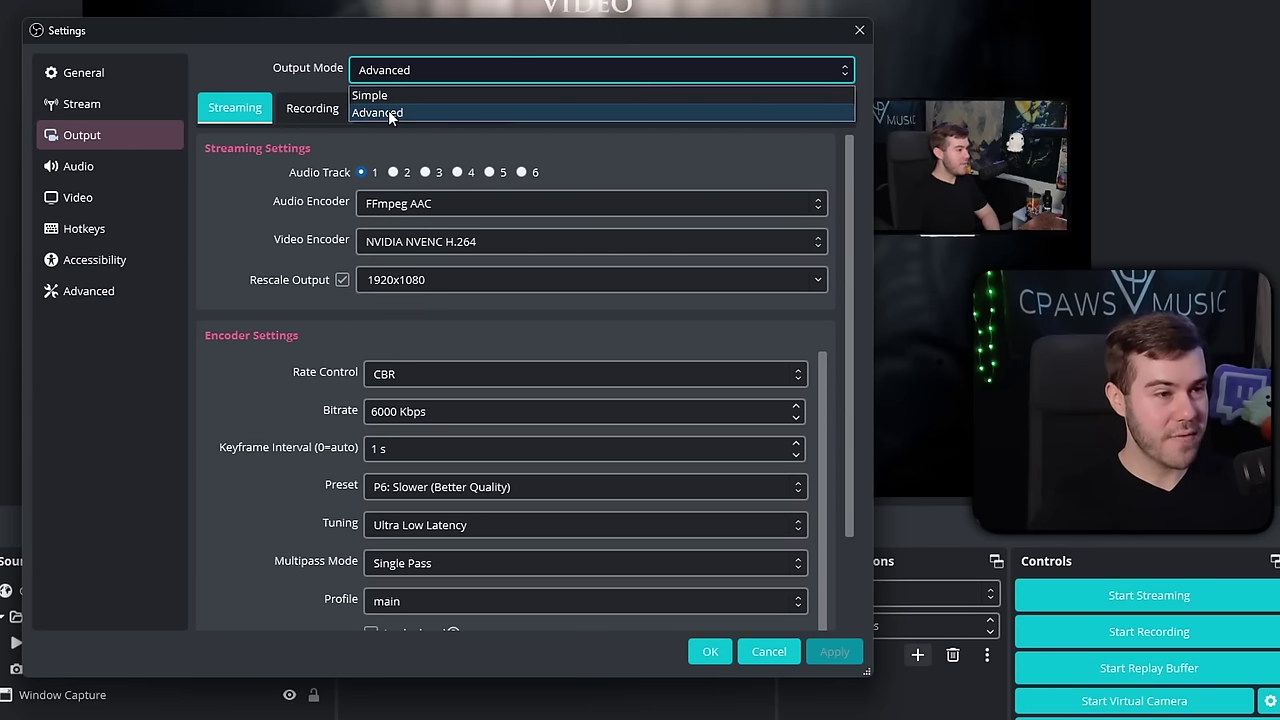
click(388, 112)
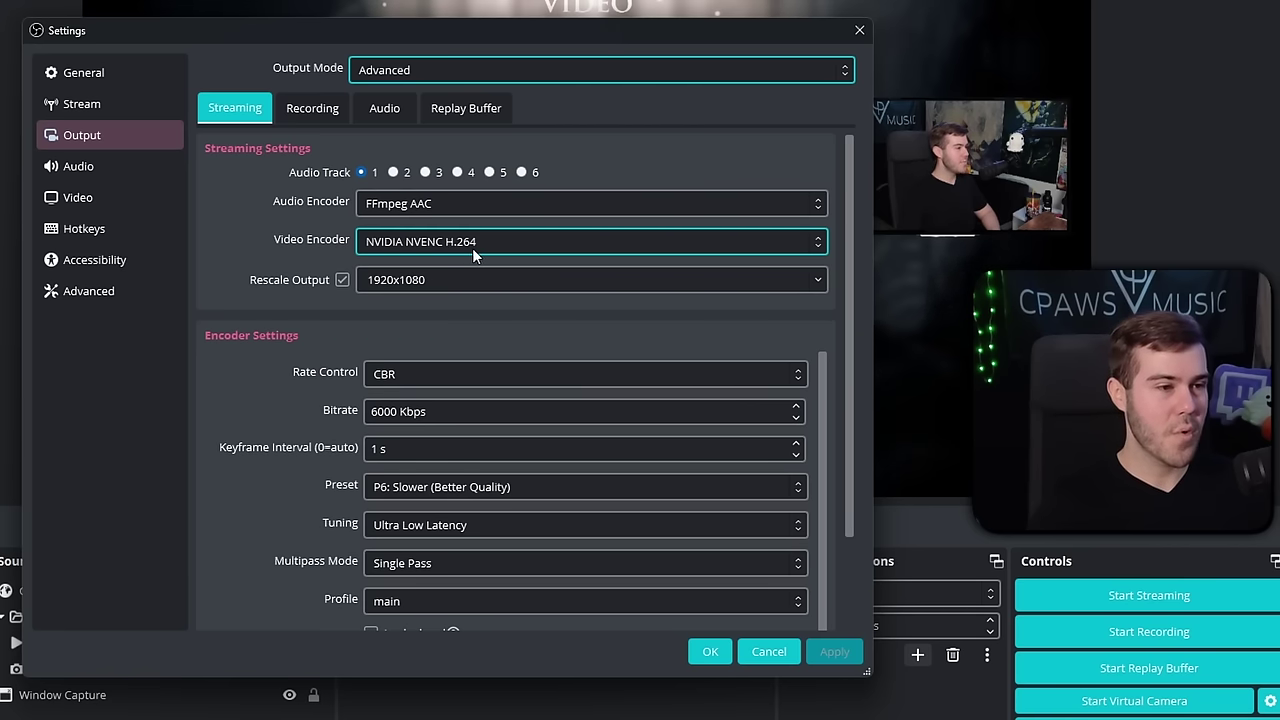
click(545, 244)
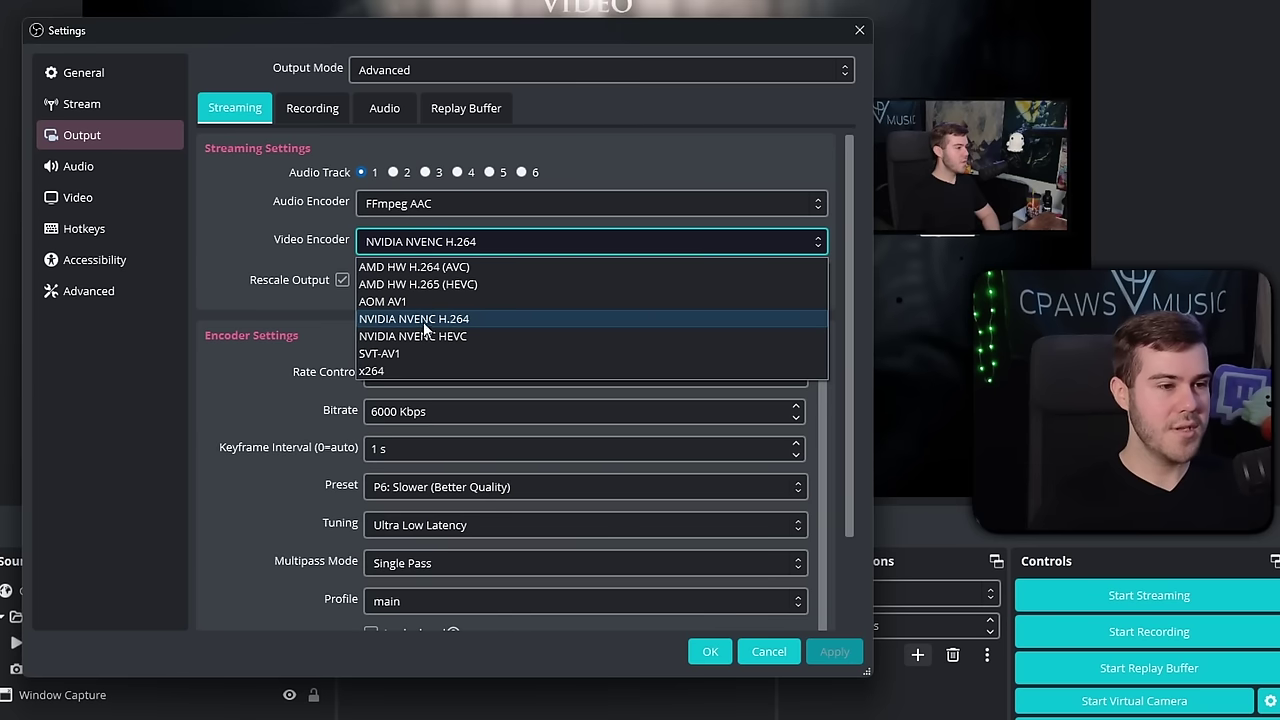
click(475, 320)
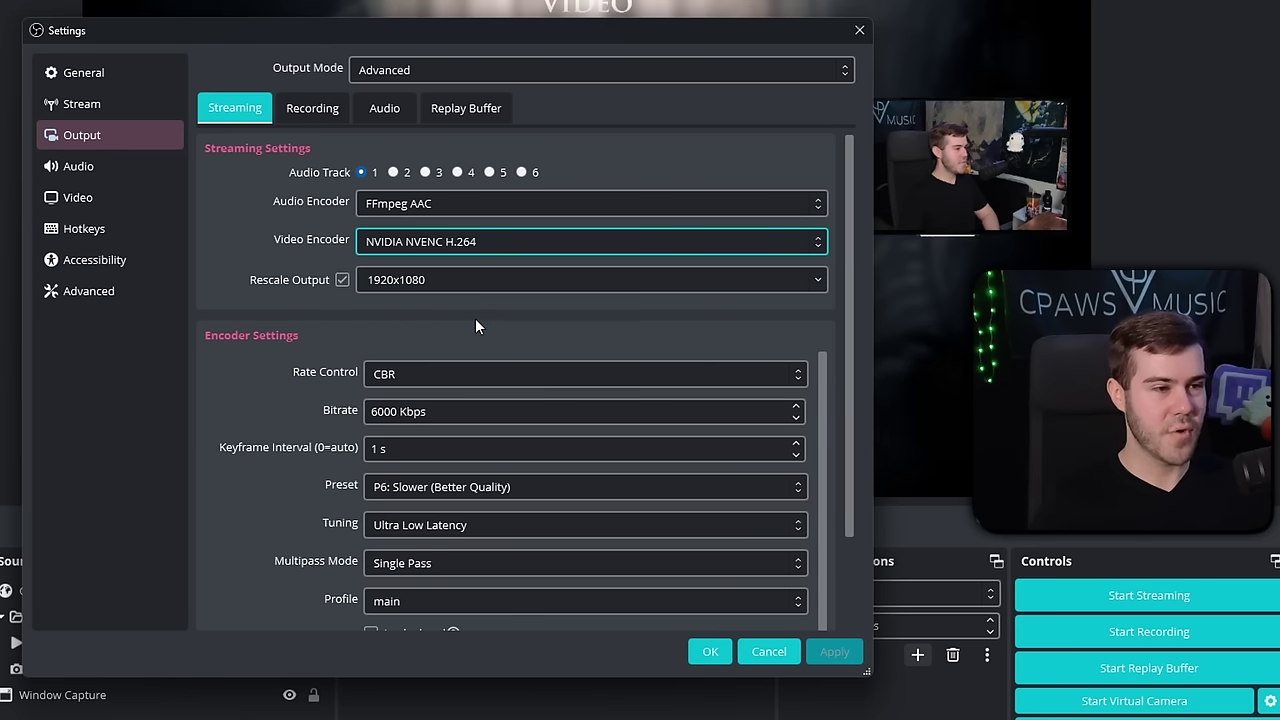
scroll(307, 314, down, 5)
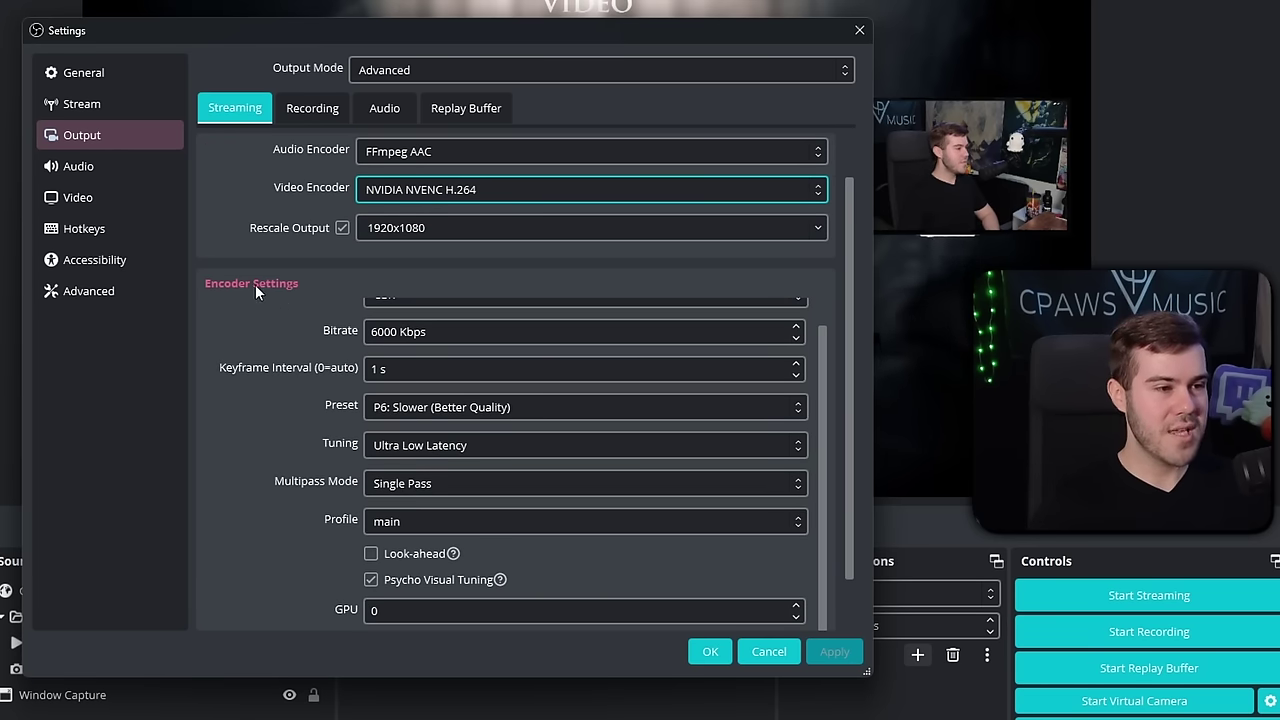
scroll(272, 335, down, 1)
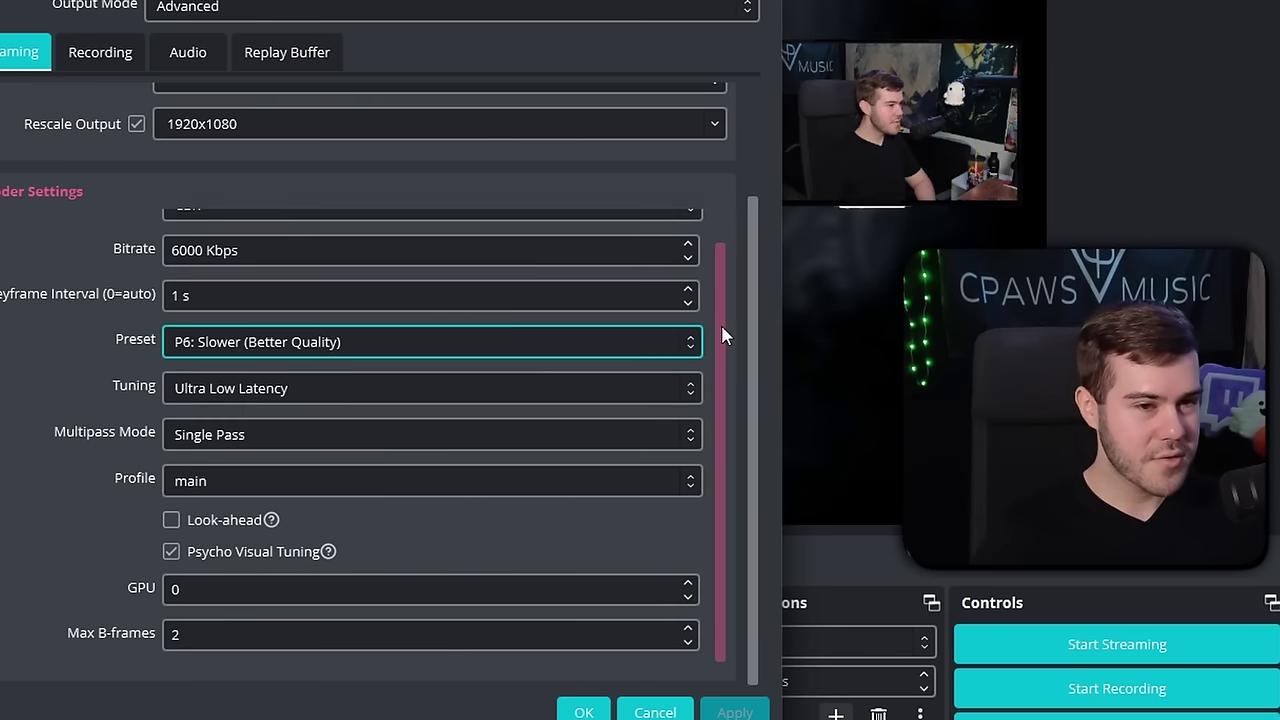
scroll(723, 337, up, 2)
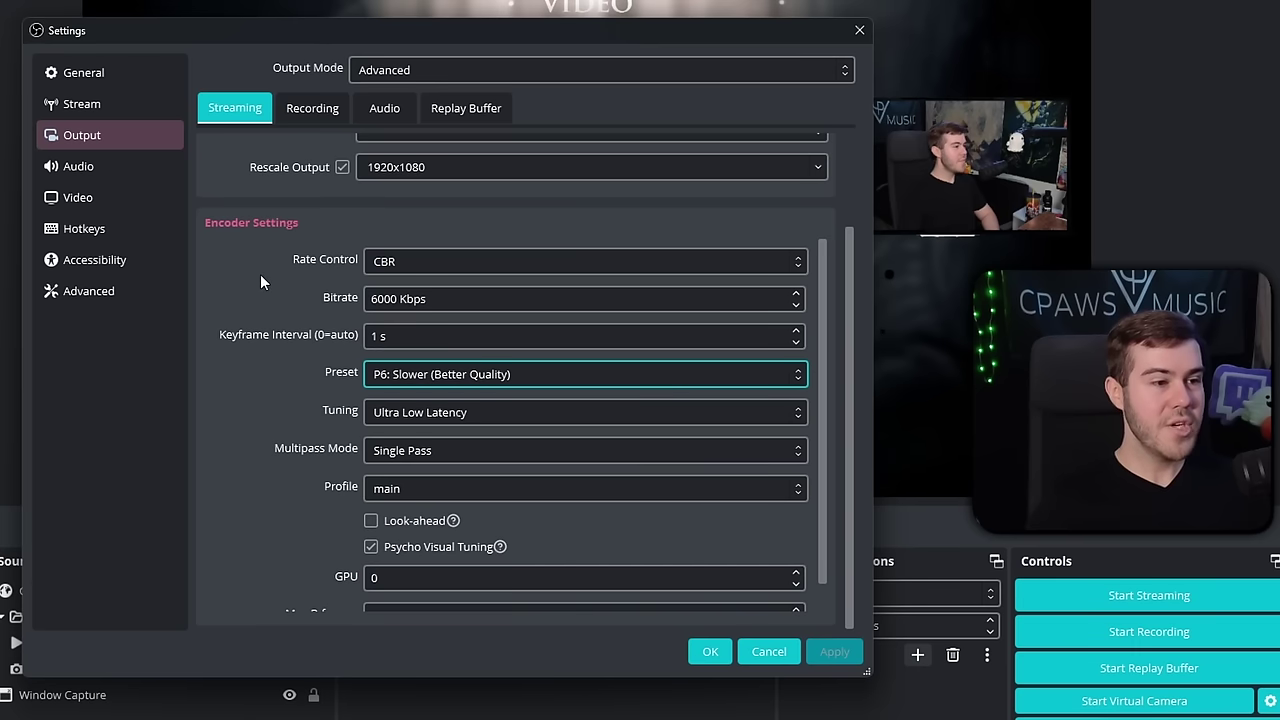
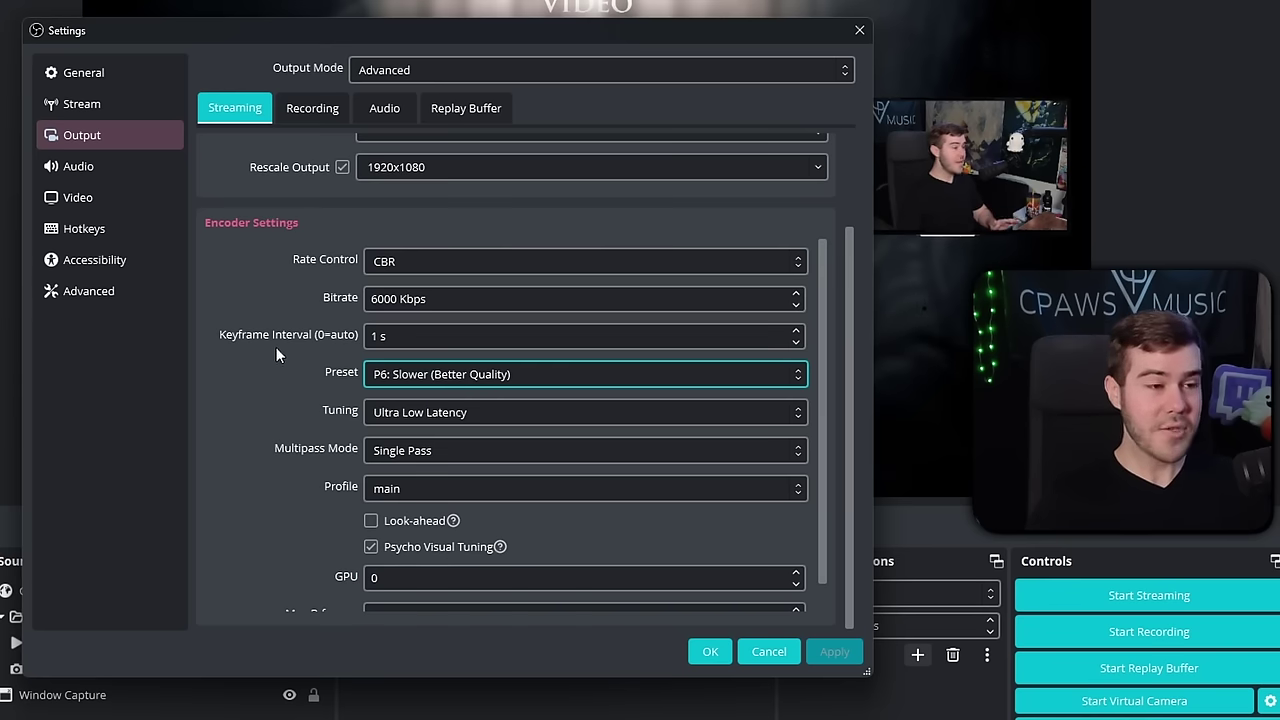
- Switch the streaming encoder to x264 and set the bitrate to 6000 Kbps
scroll(276, 347, down, 1)
scroll(275, 348, up, 2)
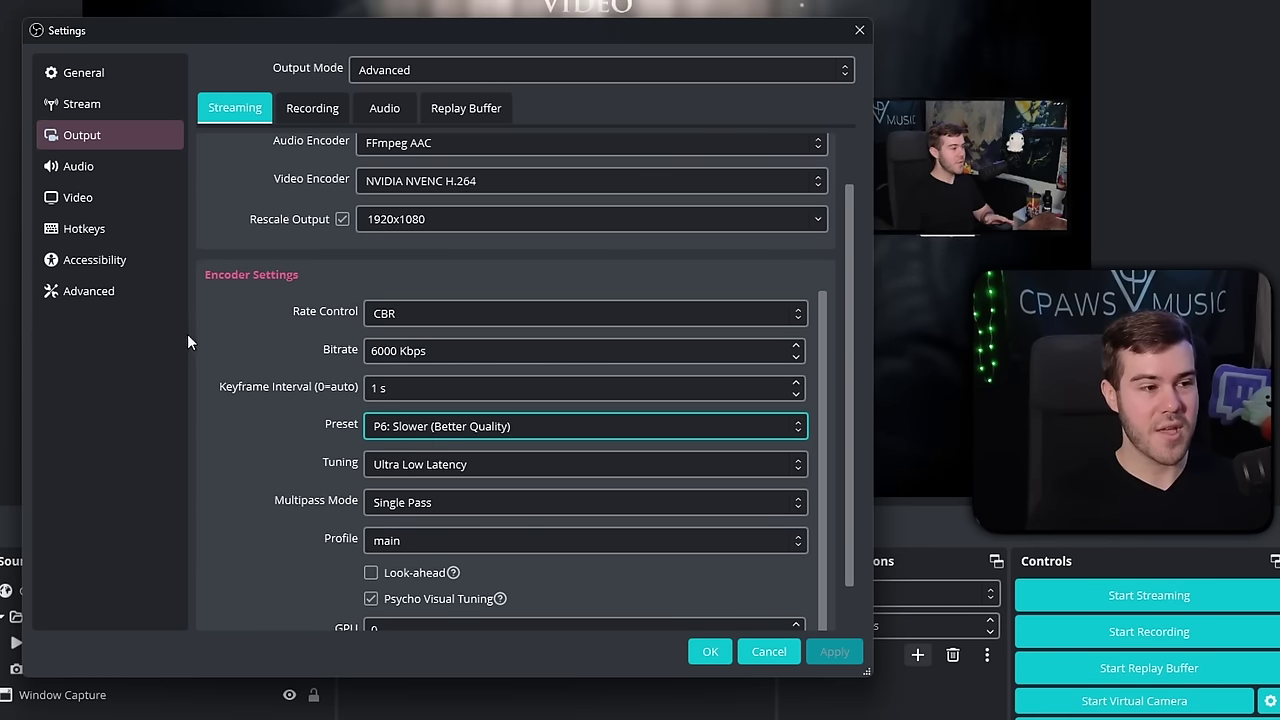
scroll(234, 337, down, 1)
scroll(242, 334, up, 3)
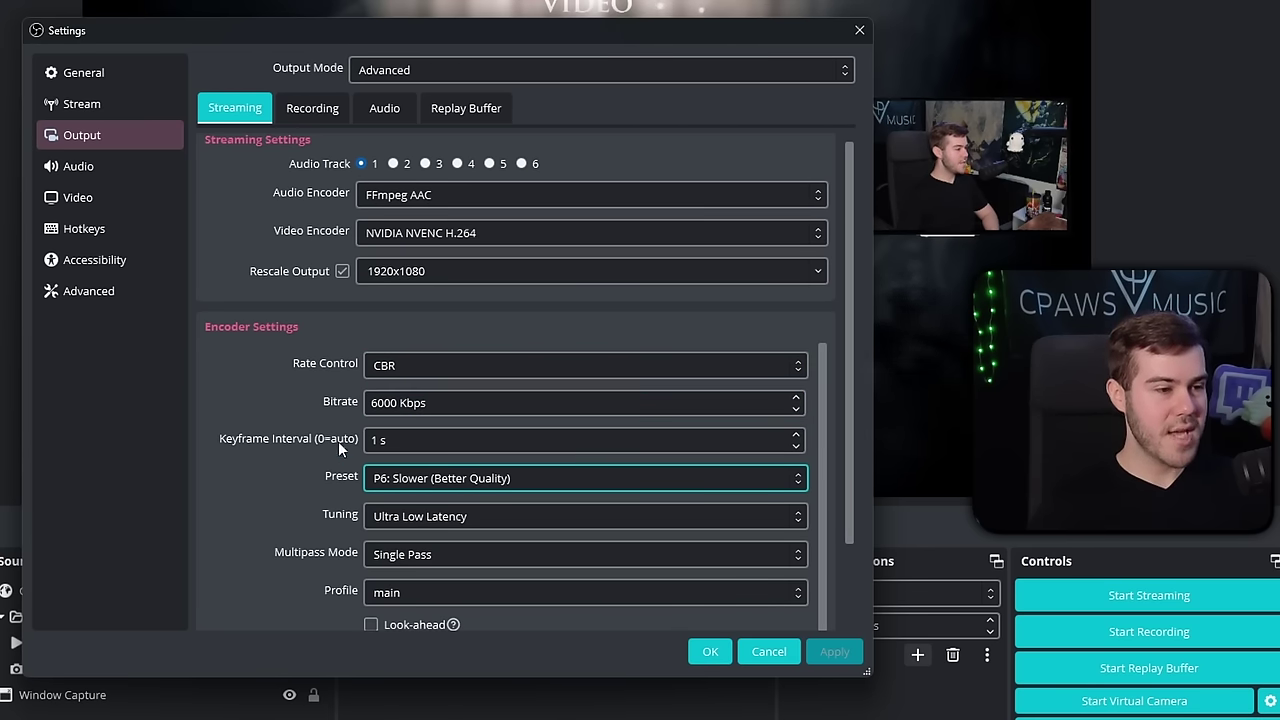
scroll(296, 482, down, 2)
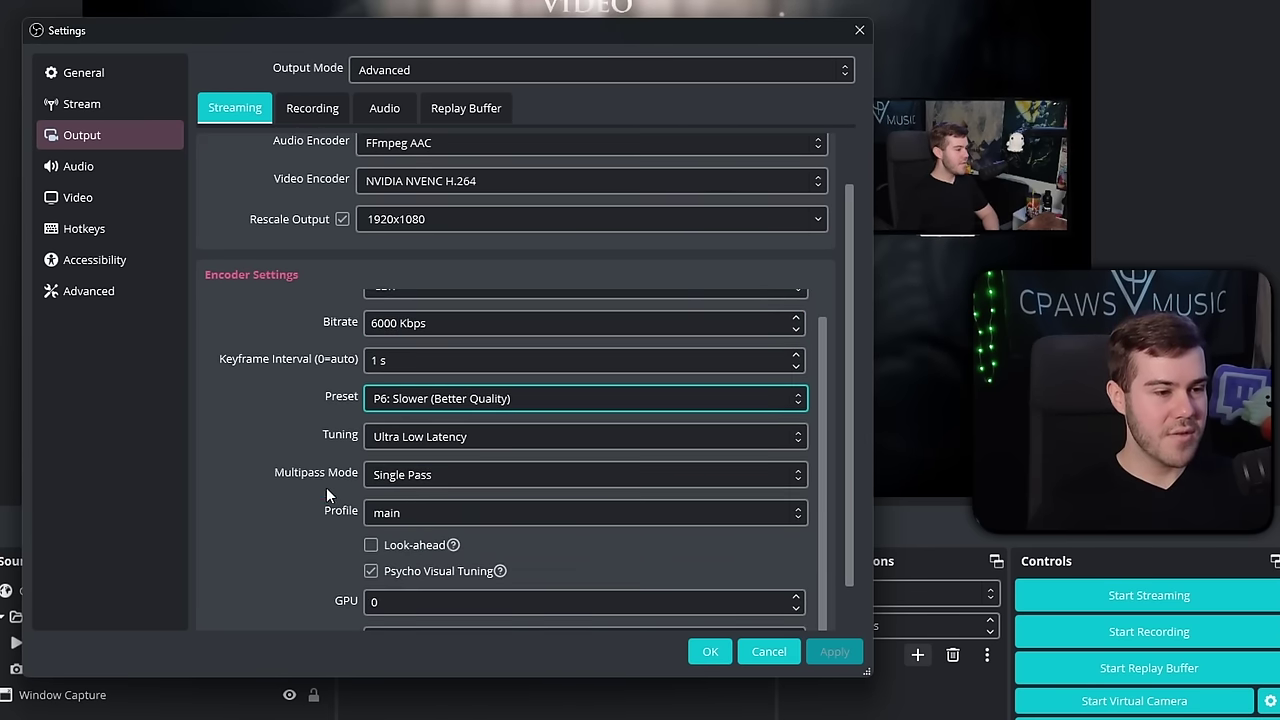
scroll(285, 520, down, 2)
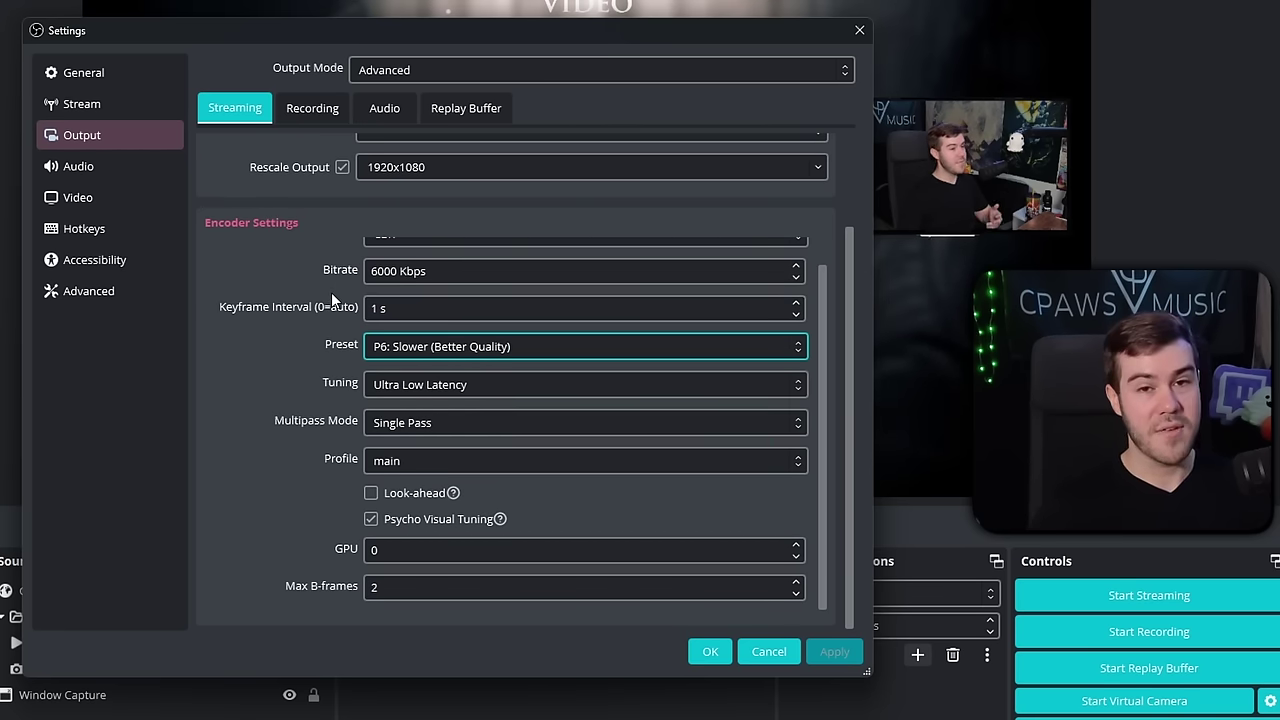
scroll(331, 292, up, 3)
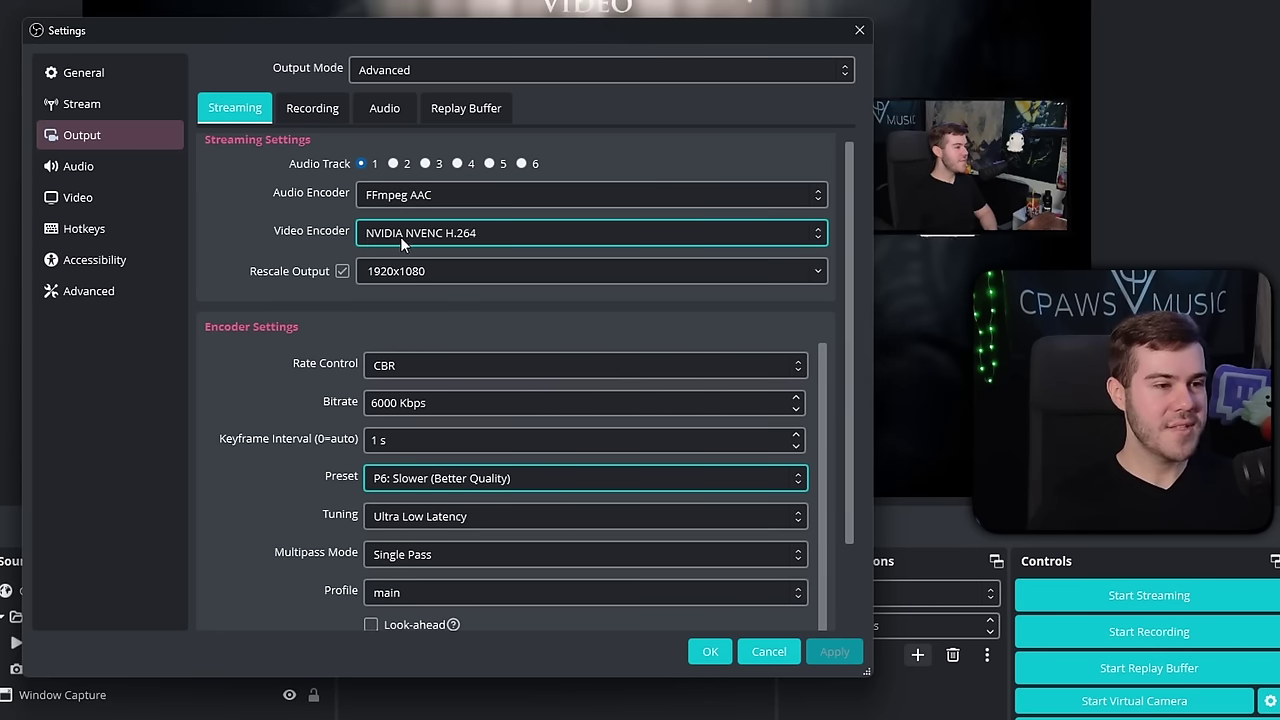
click(439, 237)
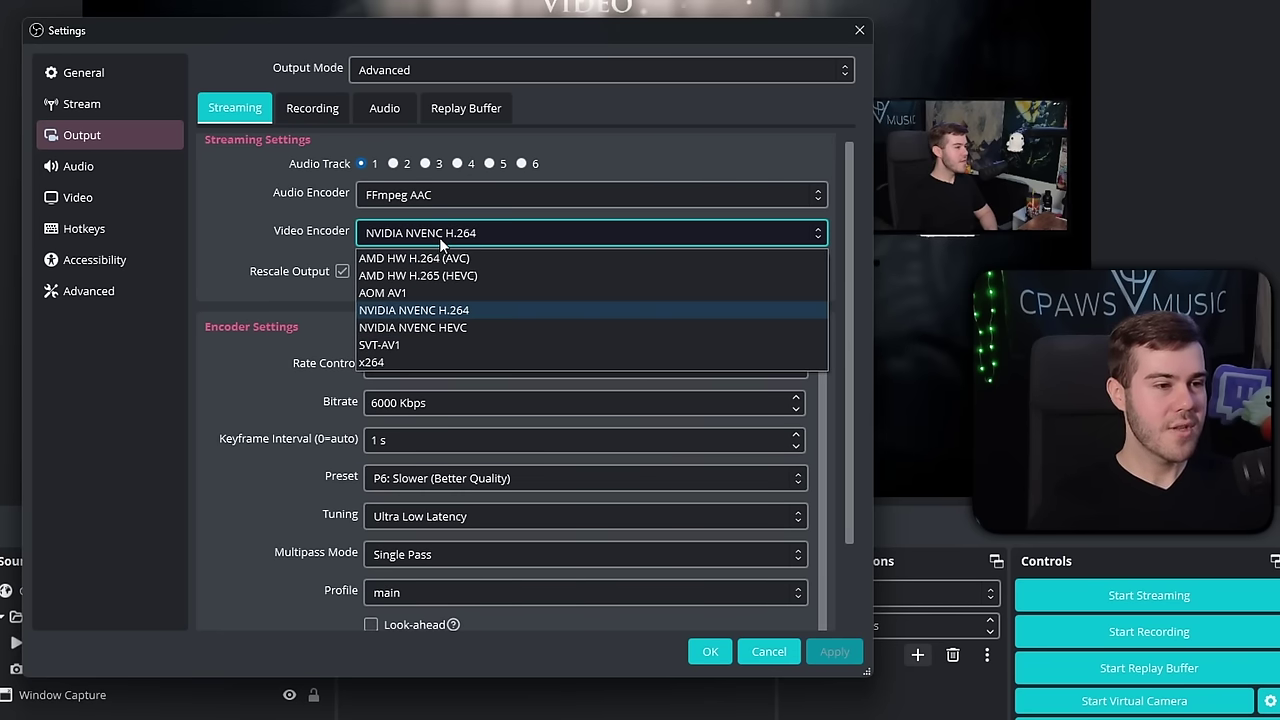
click(393, 361)
scroll(315, 331, down, 1)
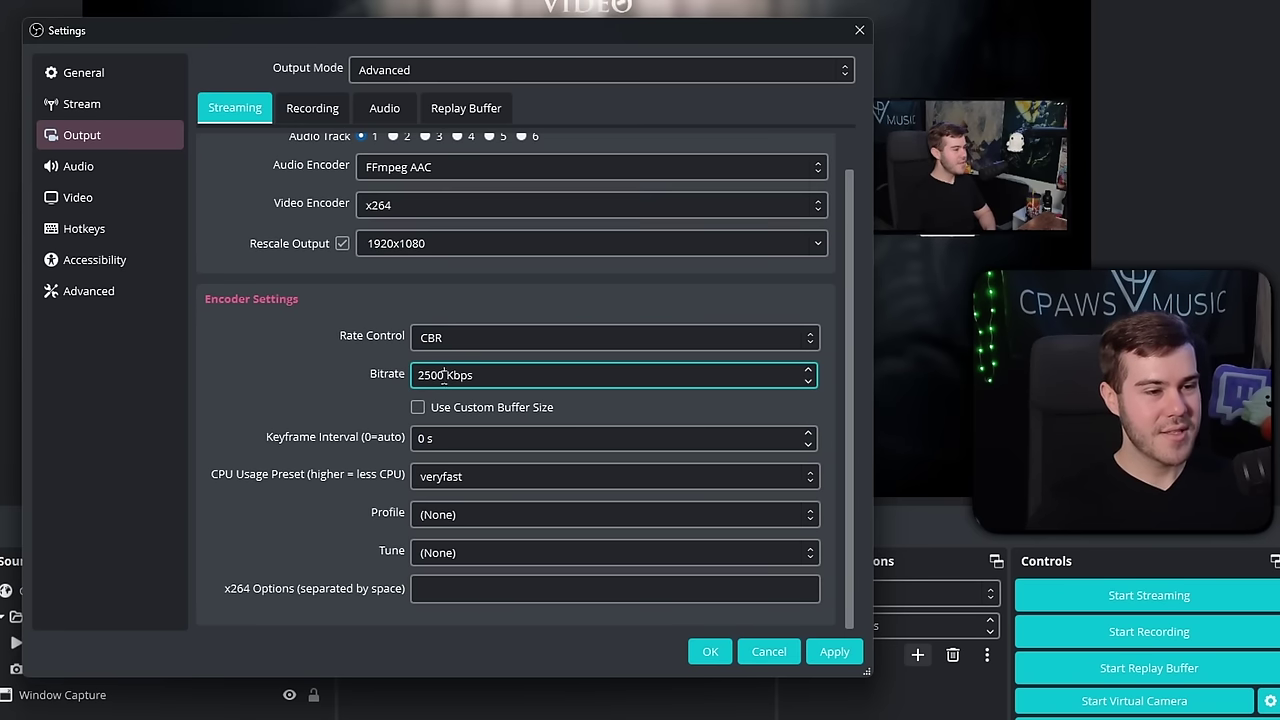
drag(446, 374, 346, 379)
text(6000)
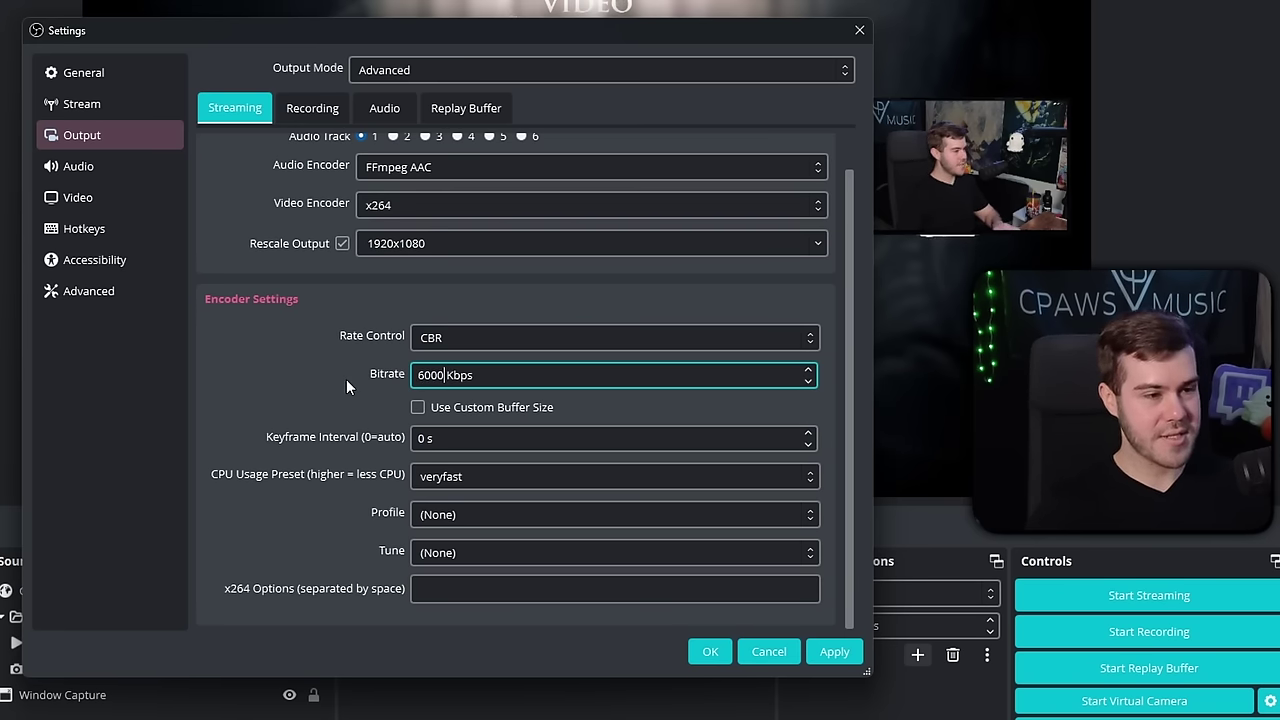
- Keep the veryfast CPU usage preset and set the encoder profile to high
click(441, 481)
click(441, 481)
click(440, 514)
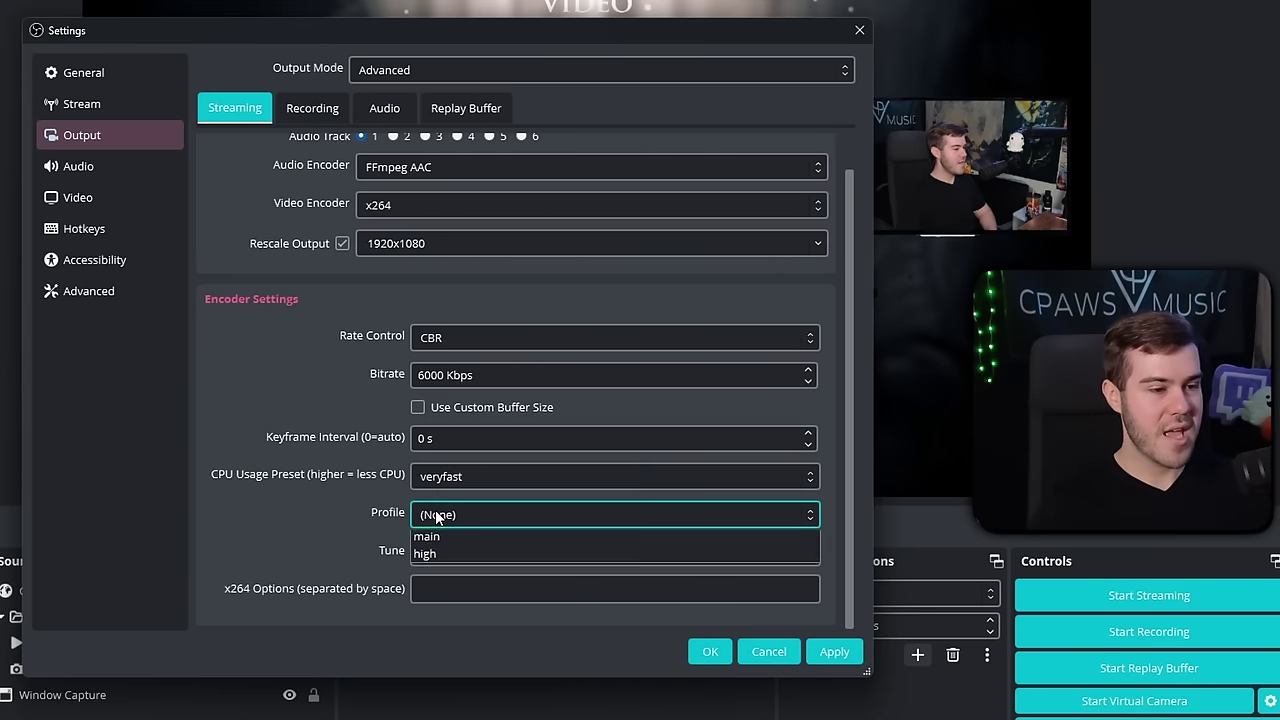
click(441, 592)
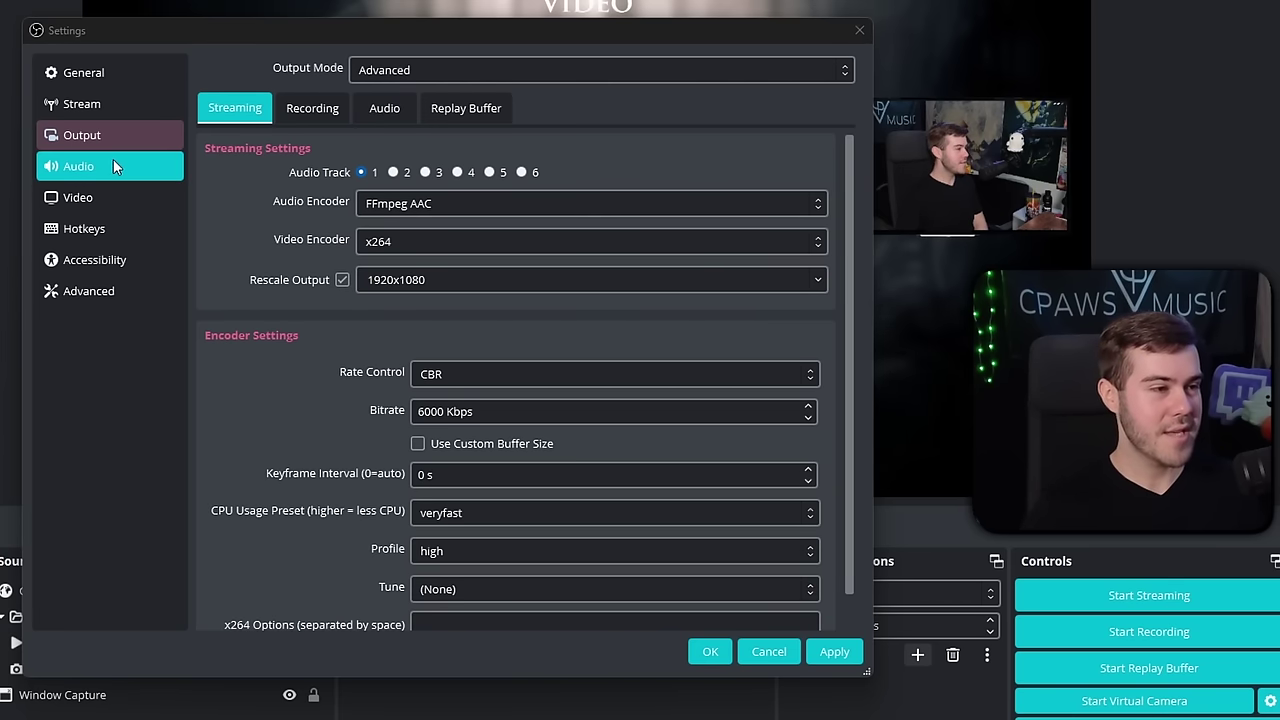
- Review the audio track bitrates, then disable the Replay Buffer and apply the output settings
click(388, 108)
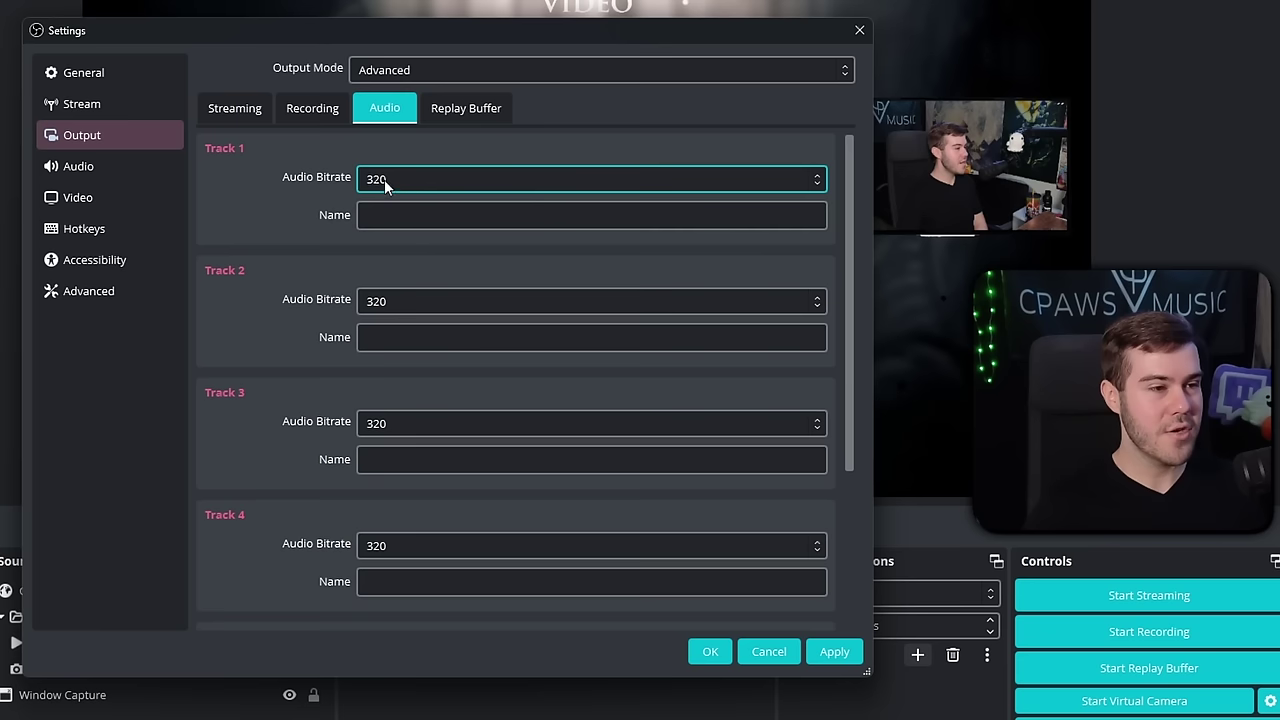
scroll(321, 402, down, 5)
scroll(318, 420, up, 5)
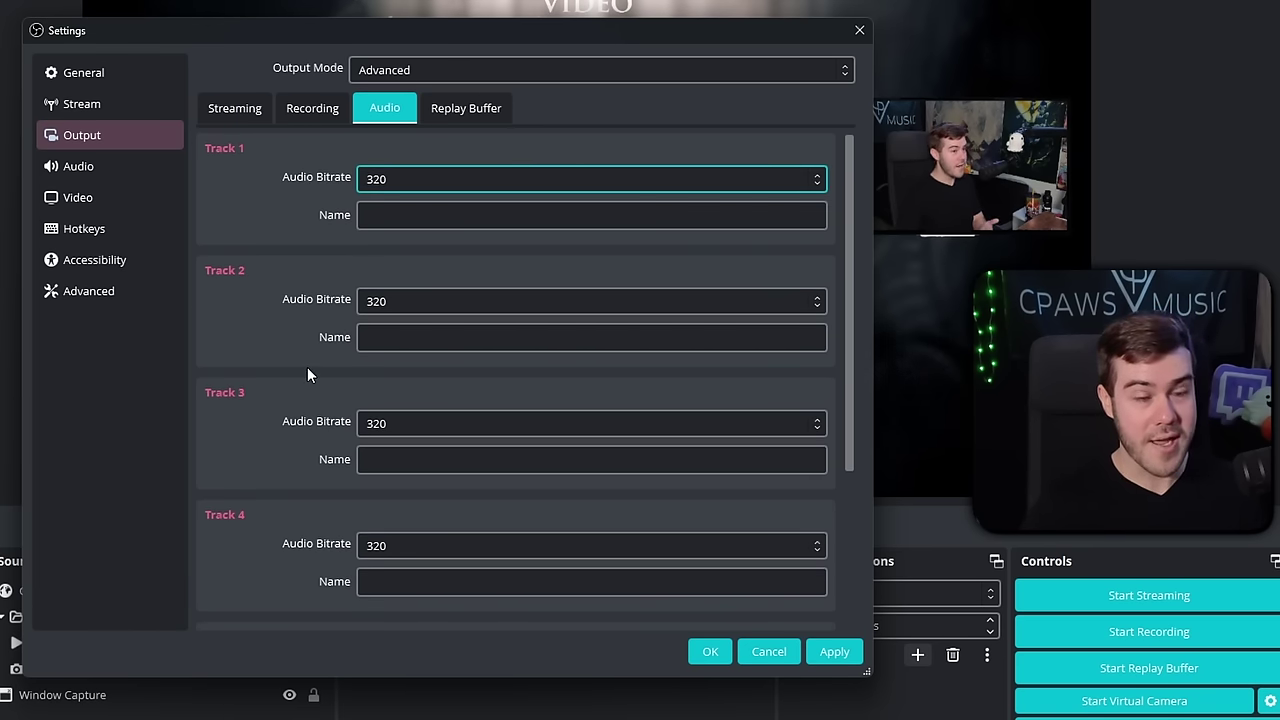
click(482, 113)
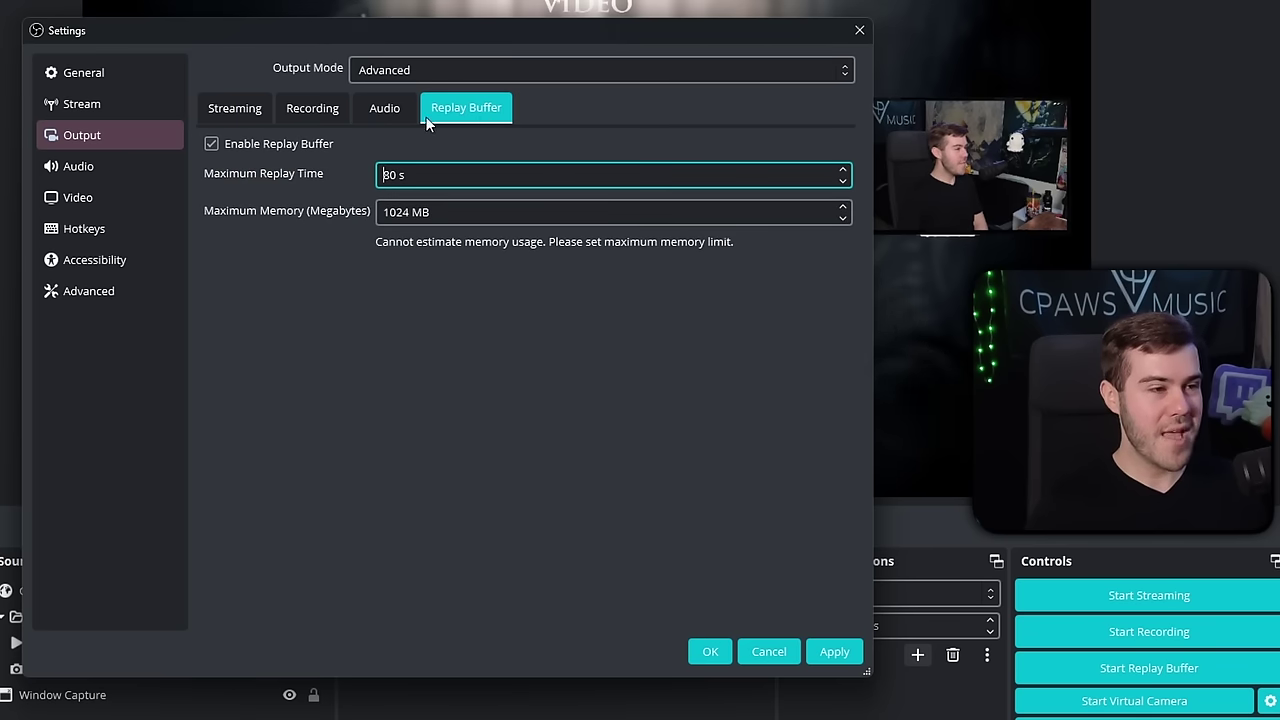
click(211, 144)
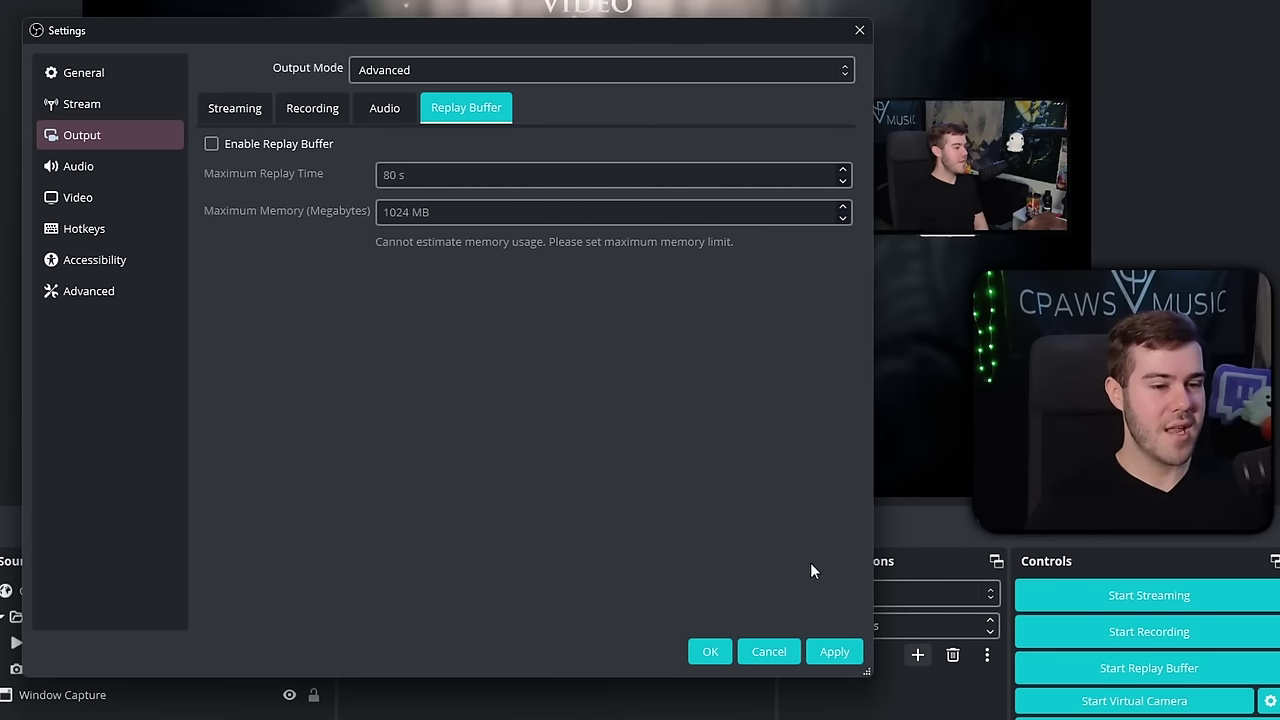
click(836, 651)
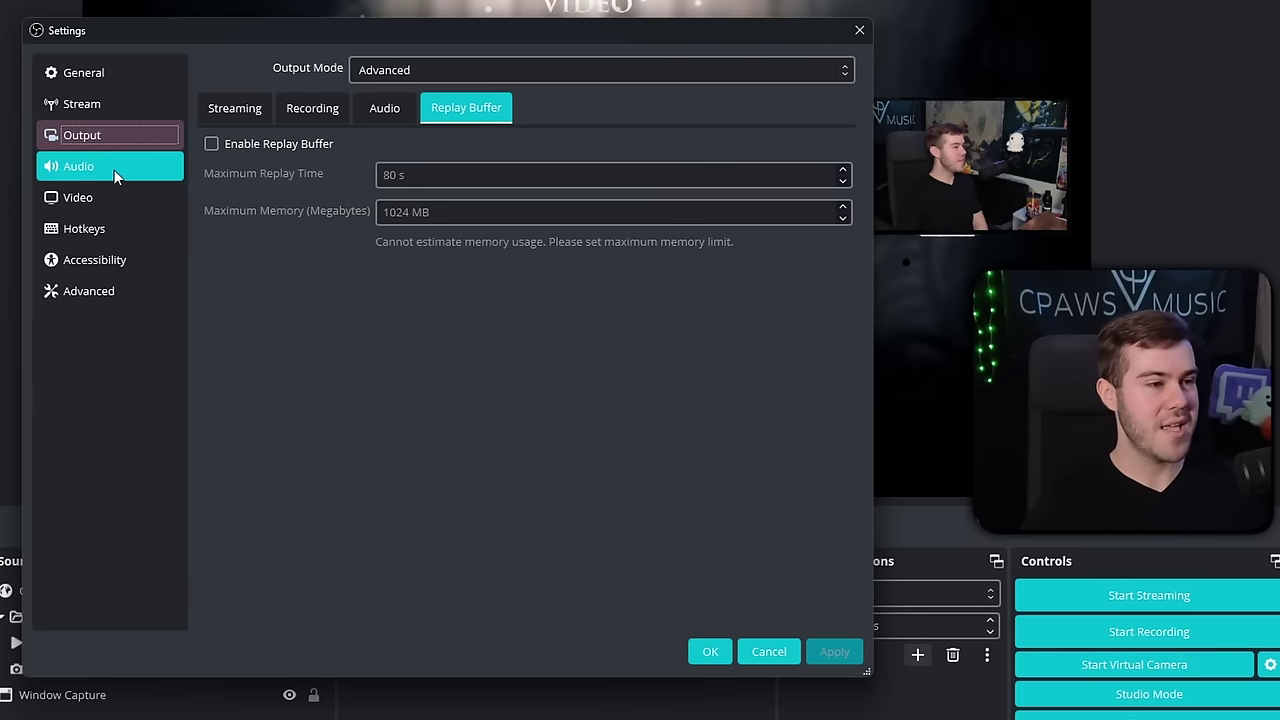
- On the Audio settings page, choose Default as the Desktop Audio device
click(115, 167)
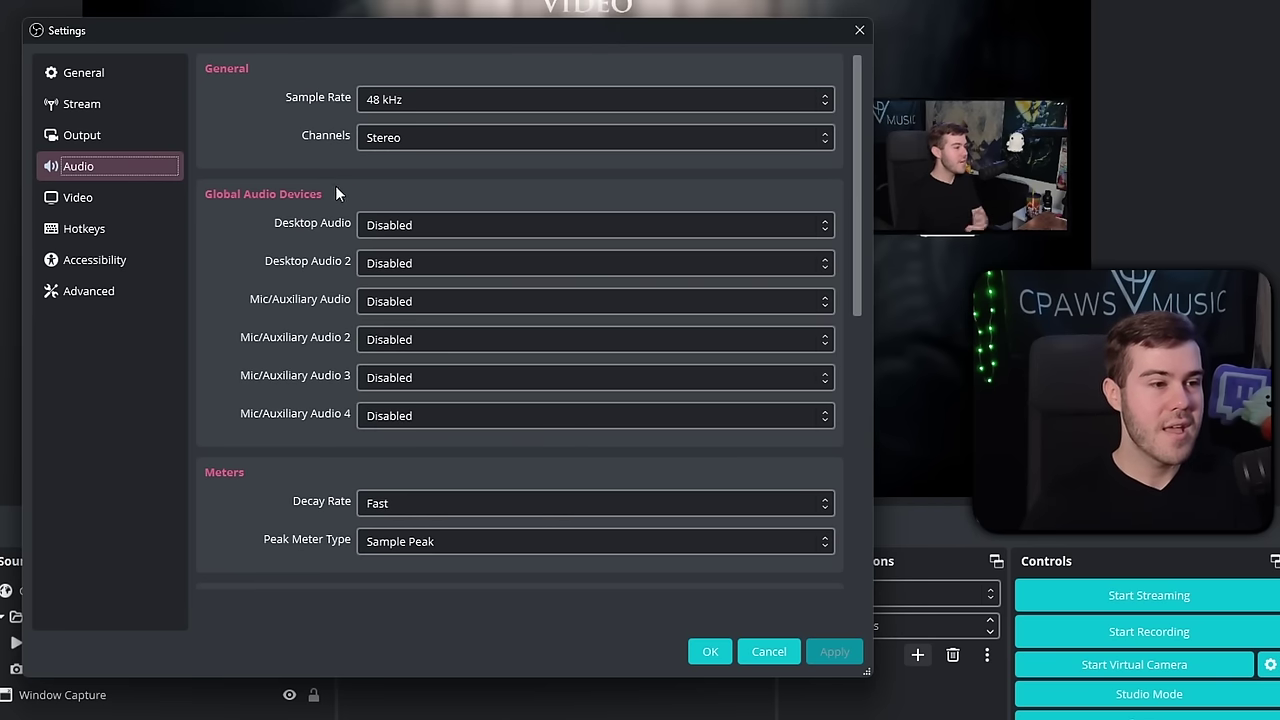
click(452, 225)
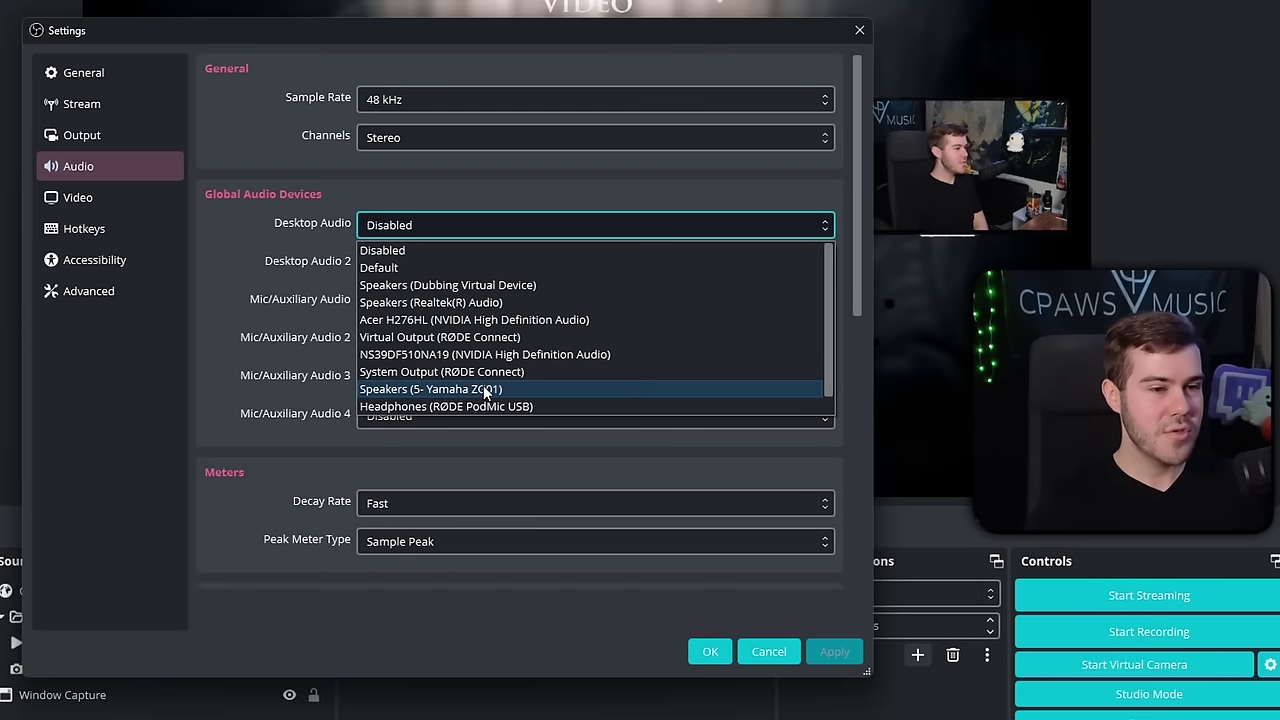
scroll(487, 392, down, 1)
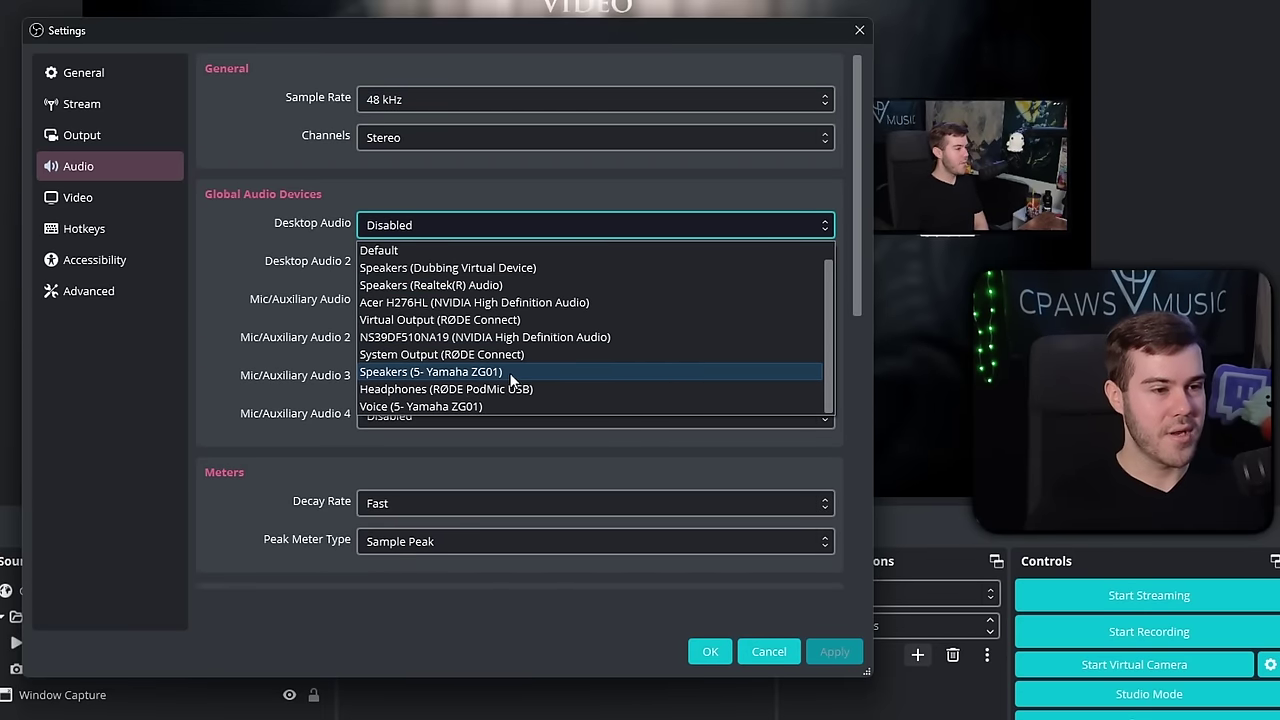
scroll(500, 365, up, 1)
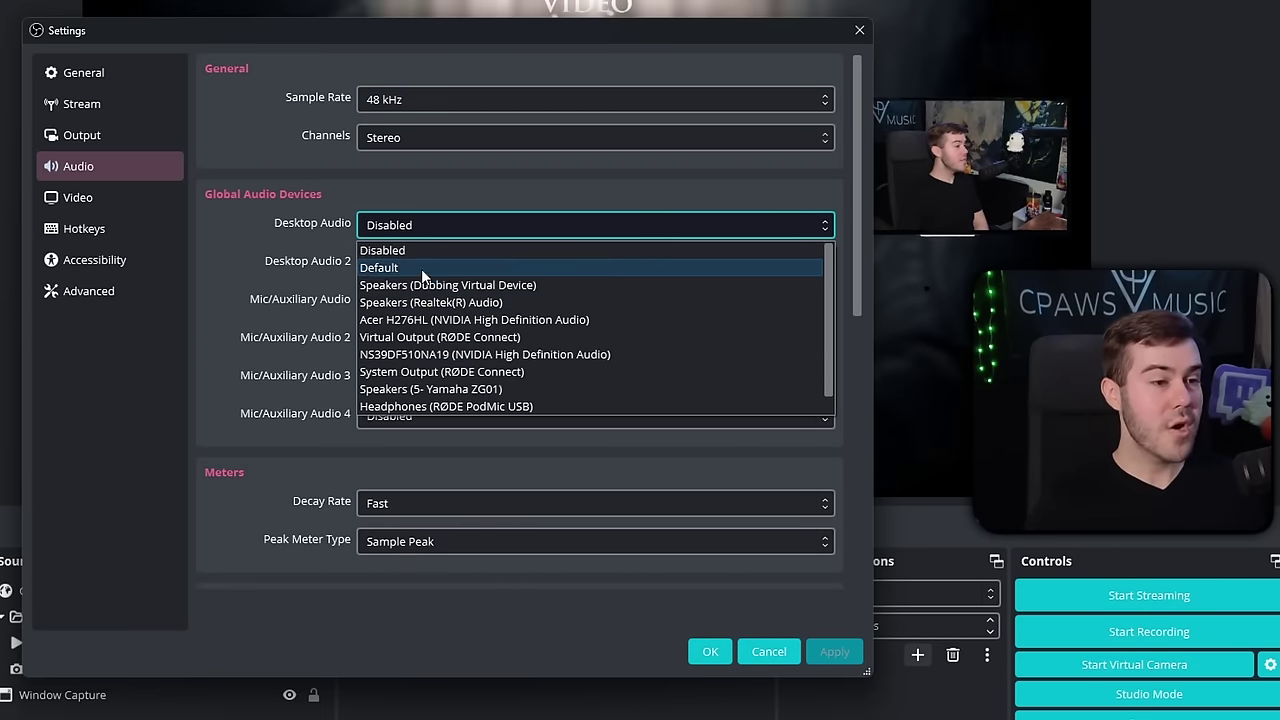
click(421, 268)
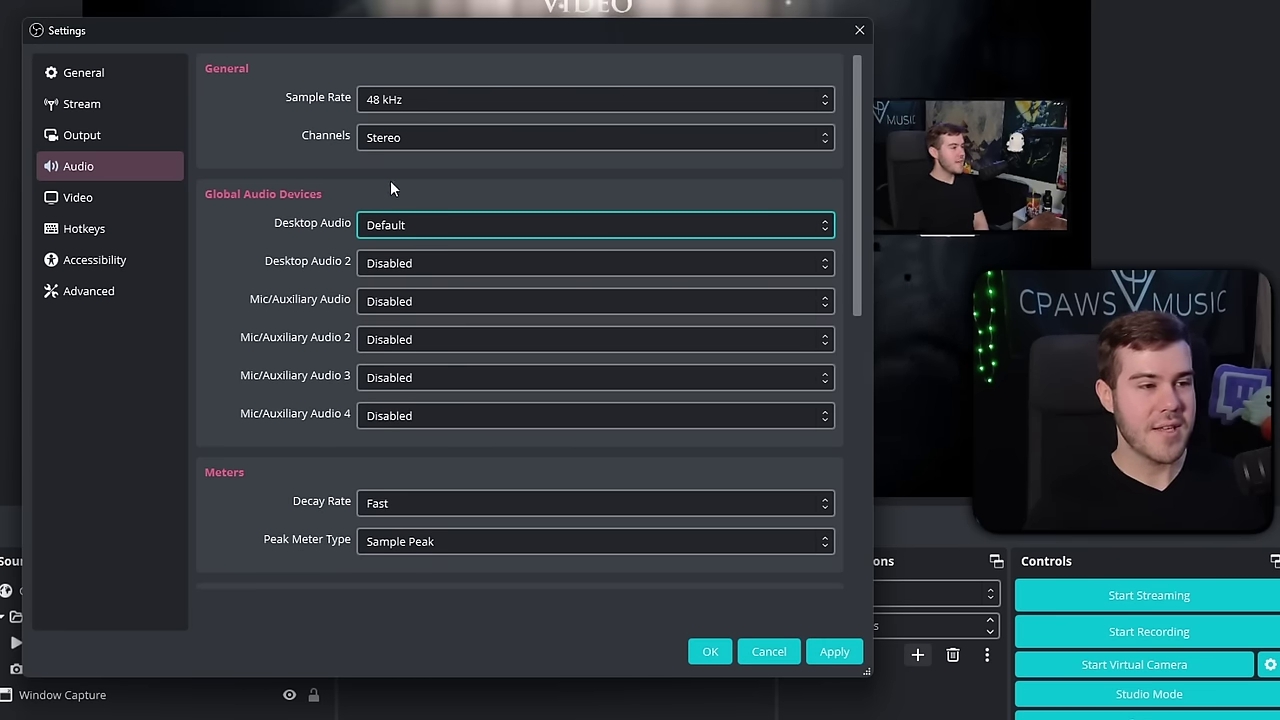
click(430, 225)
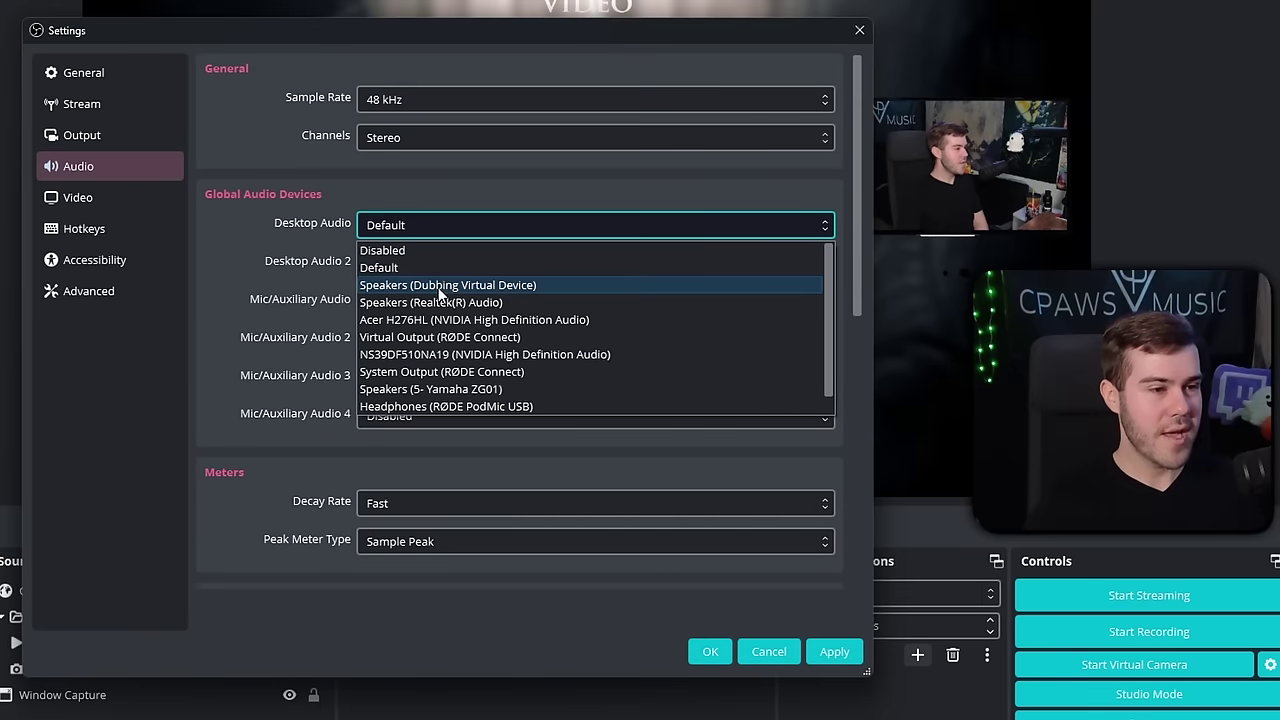
scroll(466, 302, down, 1)
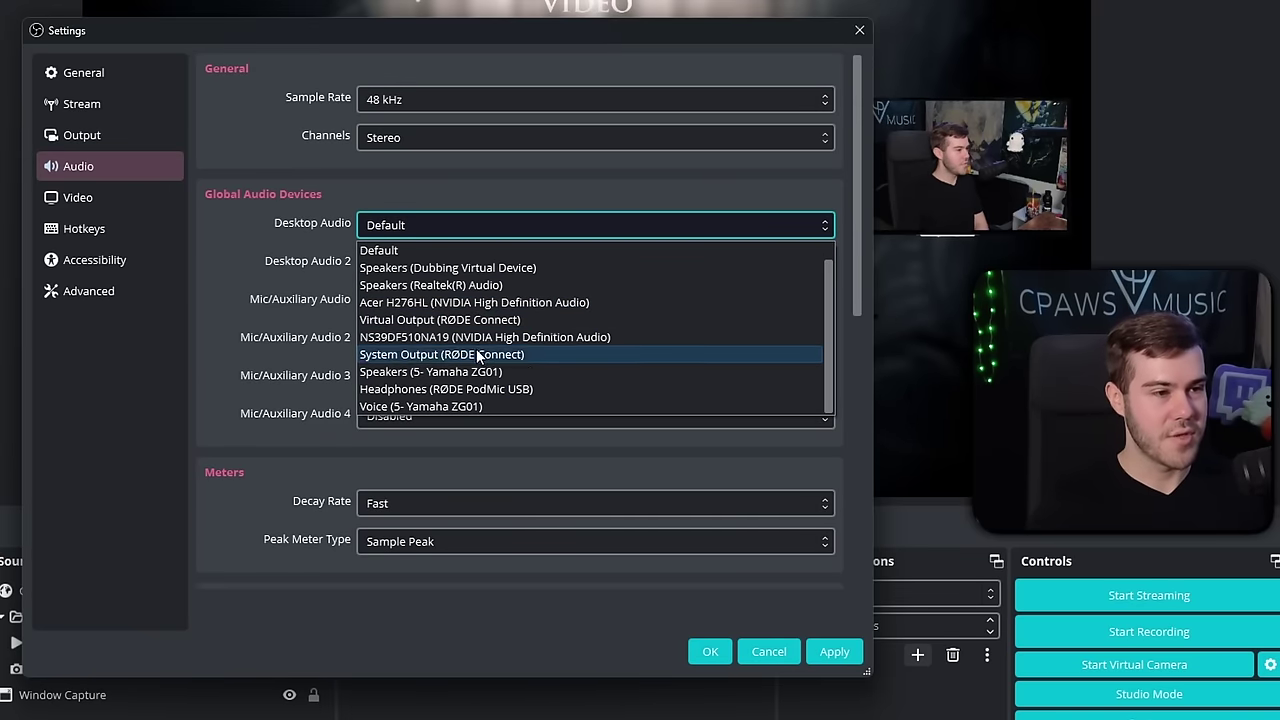
click(281, 226)
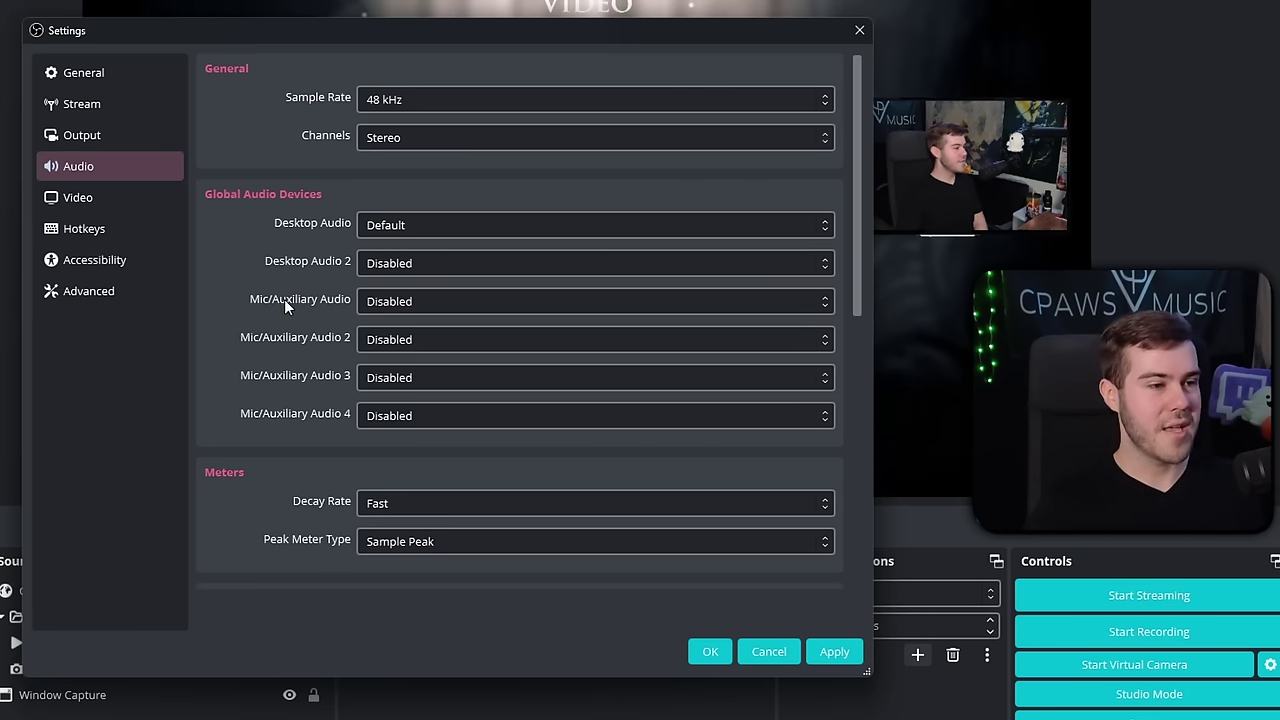
- Set Mic/Auxiliary Audio to the RØDE PodMic USB and confirm Windows audio ducking is disabled
click(434, 300)
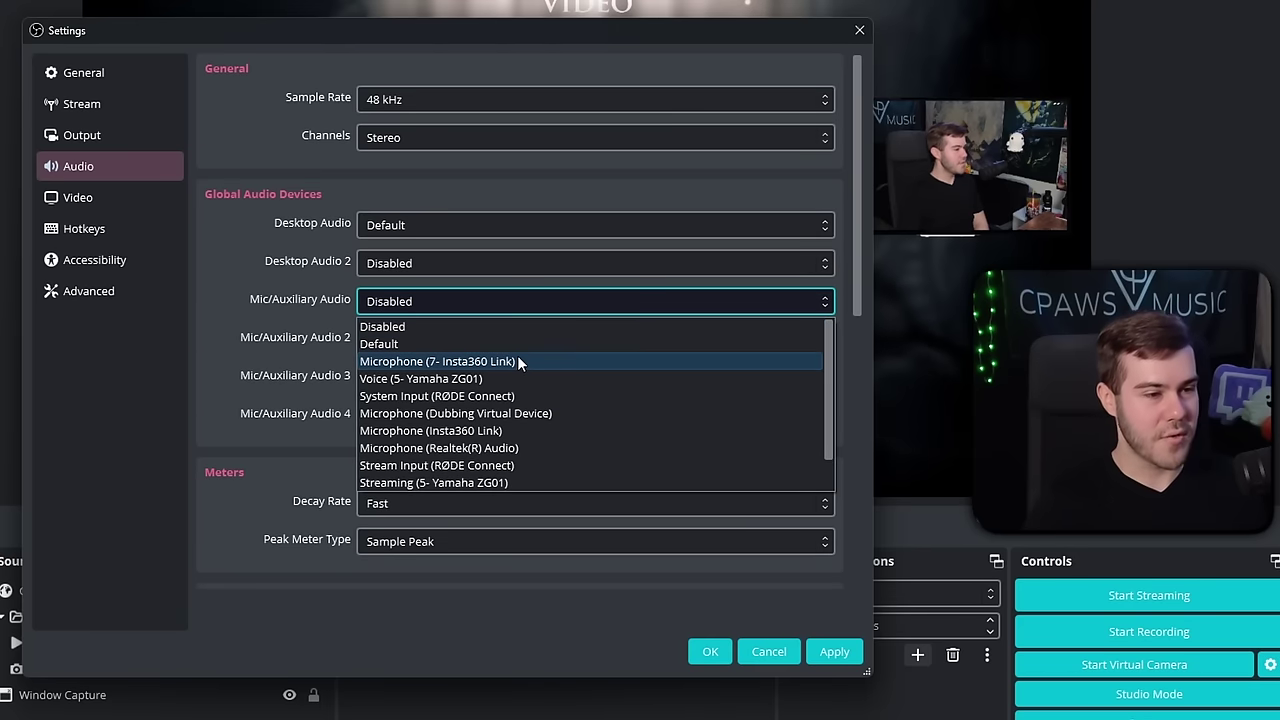
scroll(526, 422, down, 1)
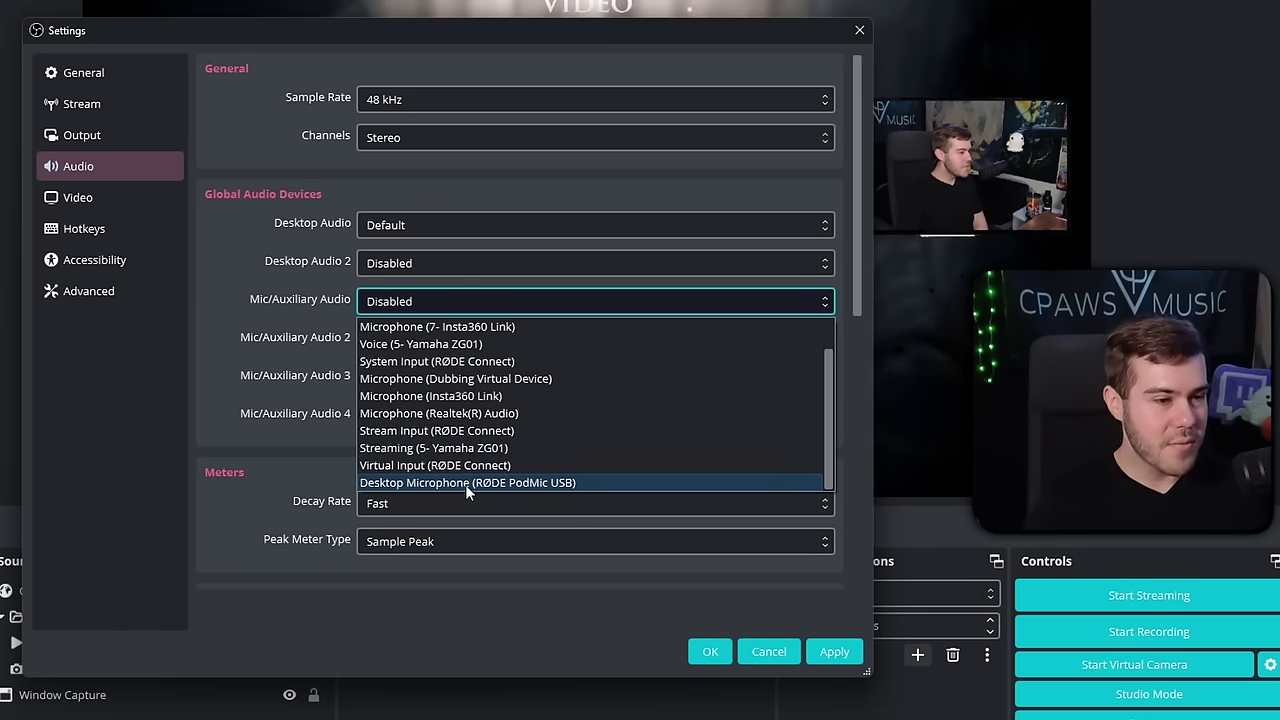
click(500, 483)
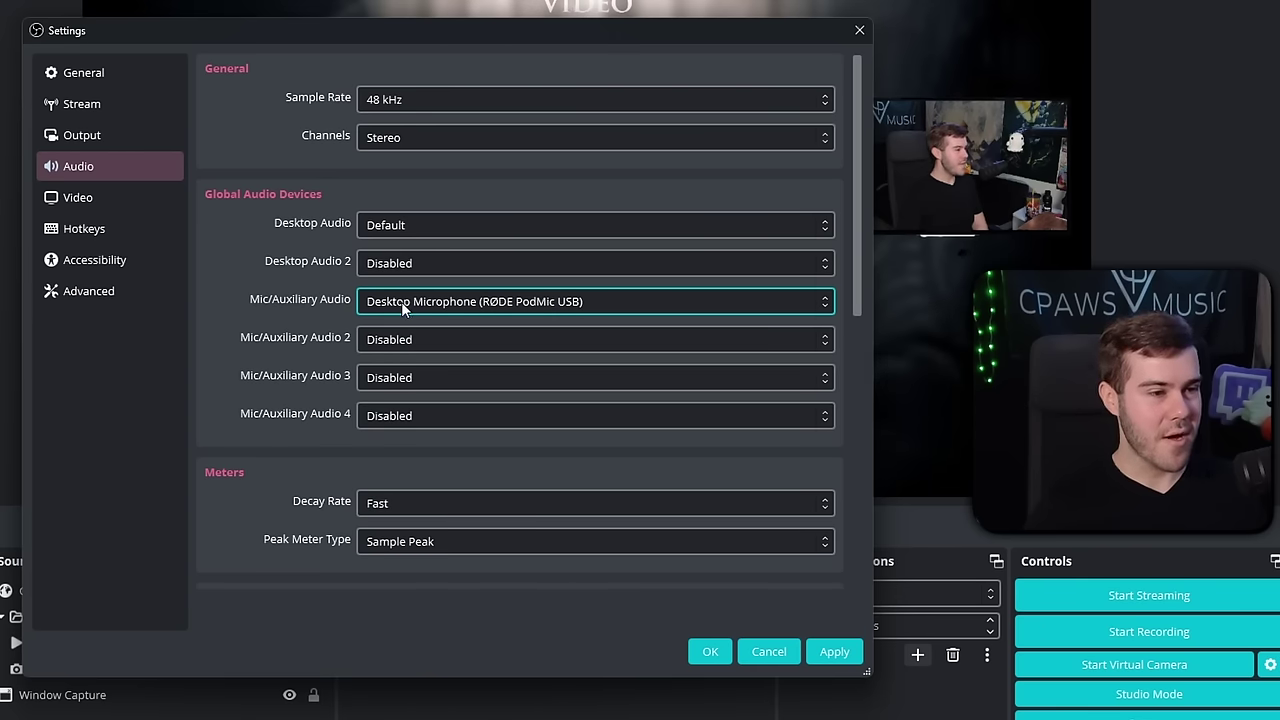
scroll(265, 432, down, 3)
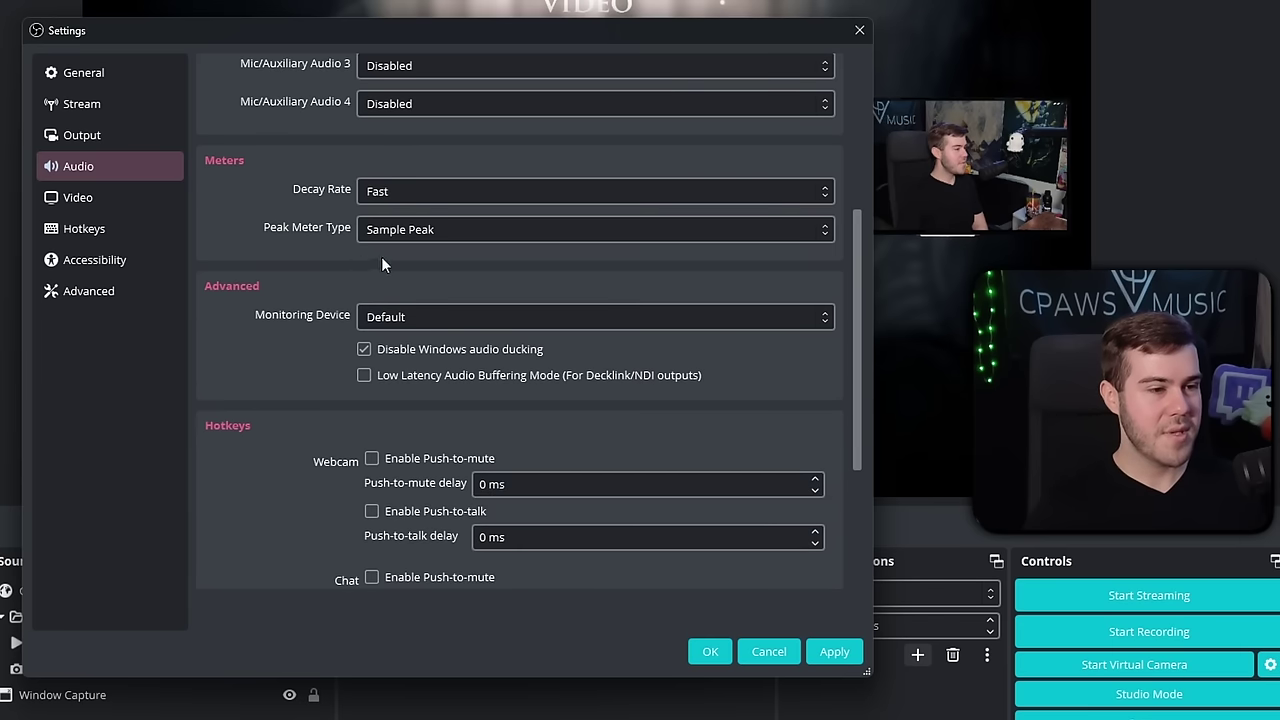
scroll(268, 394, down, 2)
scroll(277, 390, up, 2)
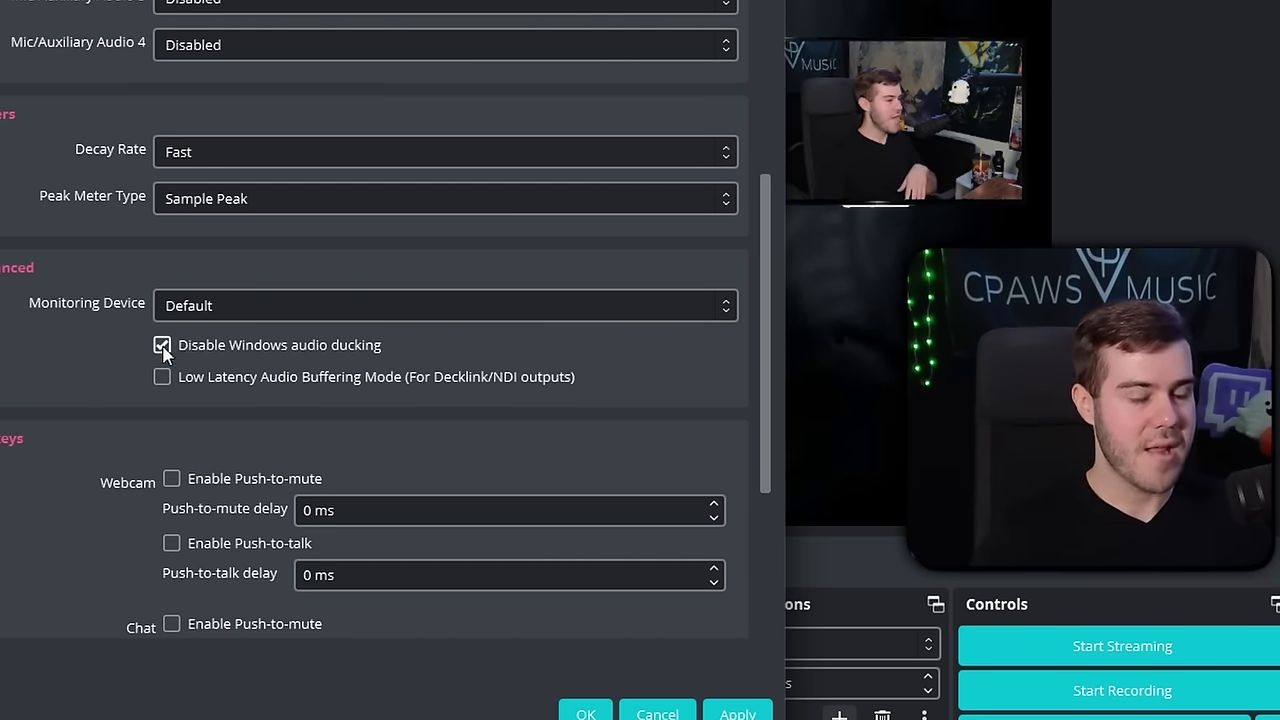
scroll(107, 393, down, 4)
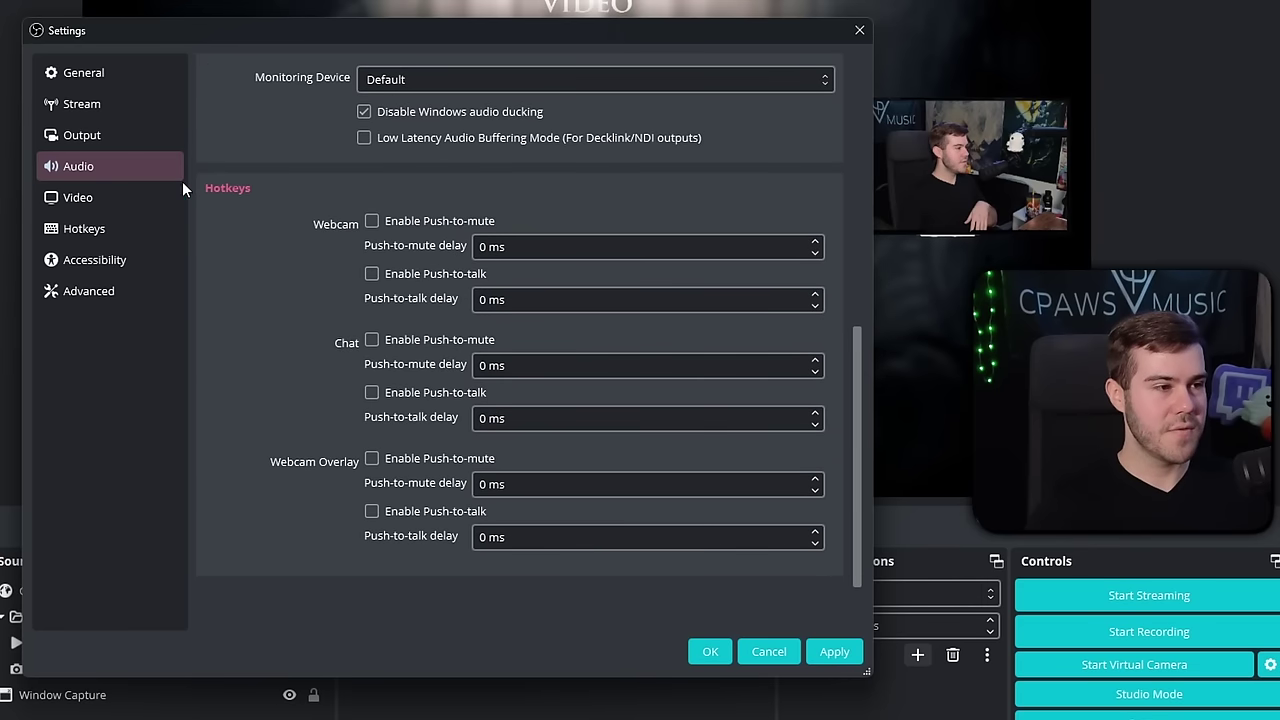
scroll(296, 381, up, 8)
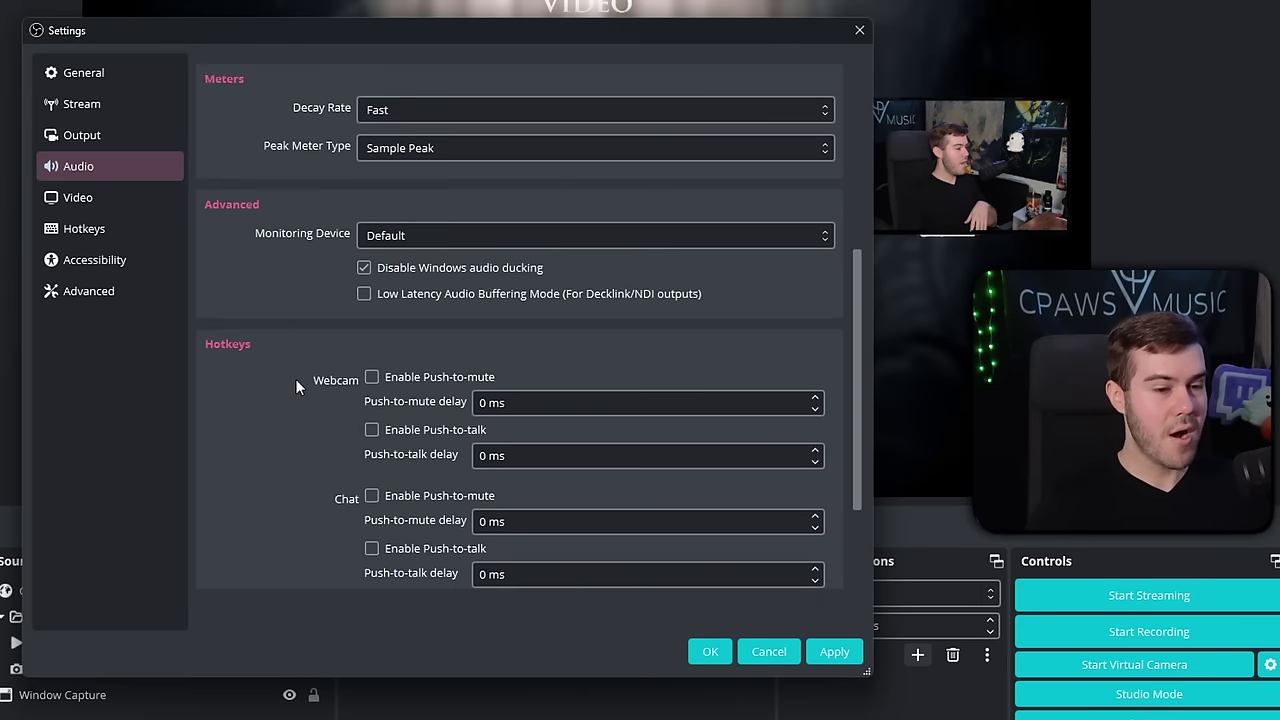
drag(512, 42, 516, 0)
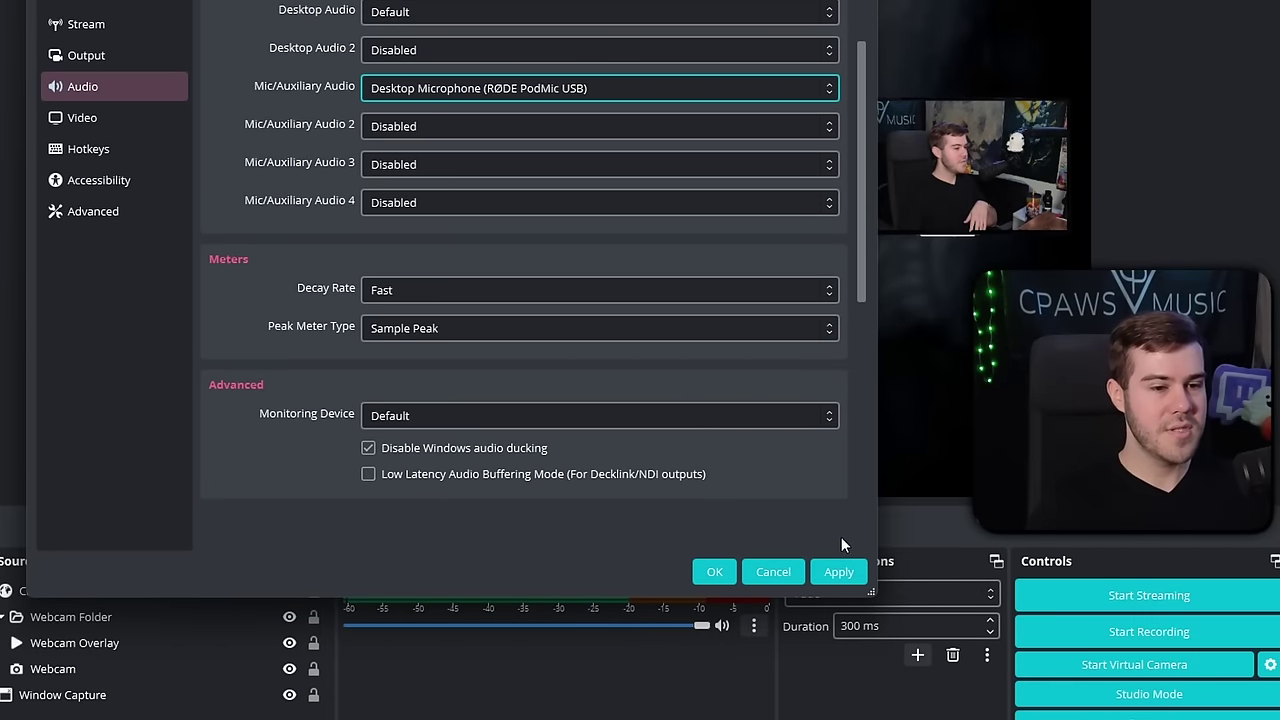
- Apply and close Settings, then test the Mic/Aux and Desktop Audio sliders, leaving both at 0.0 dB
click(848, 572)
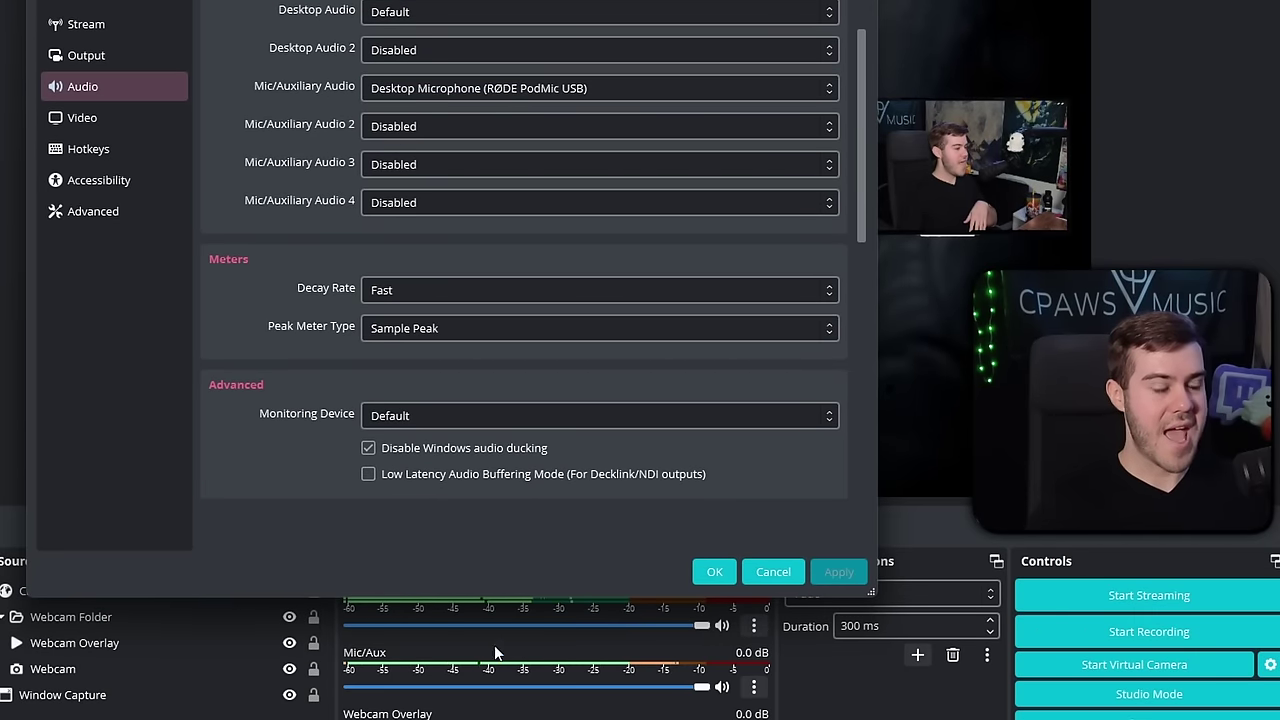
click(711, 571)
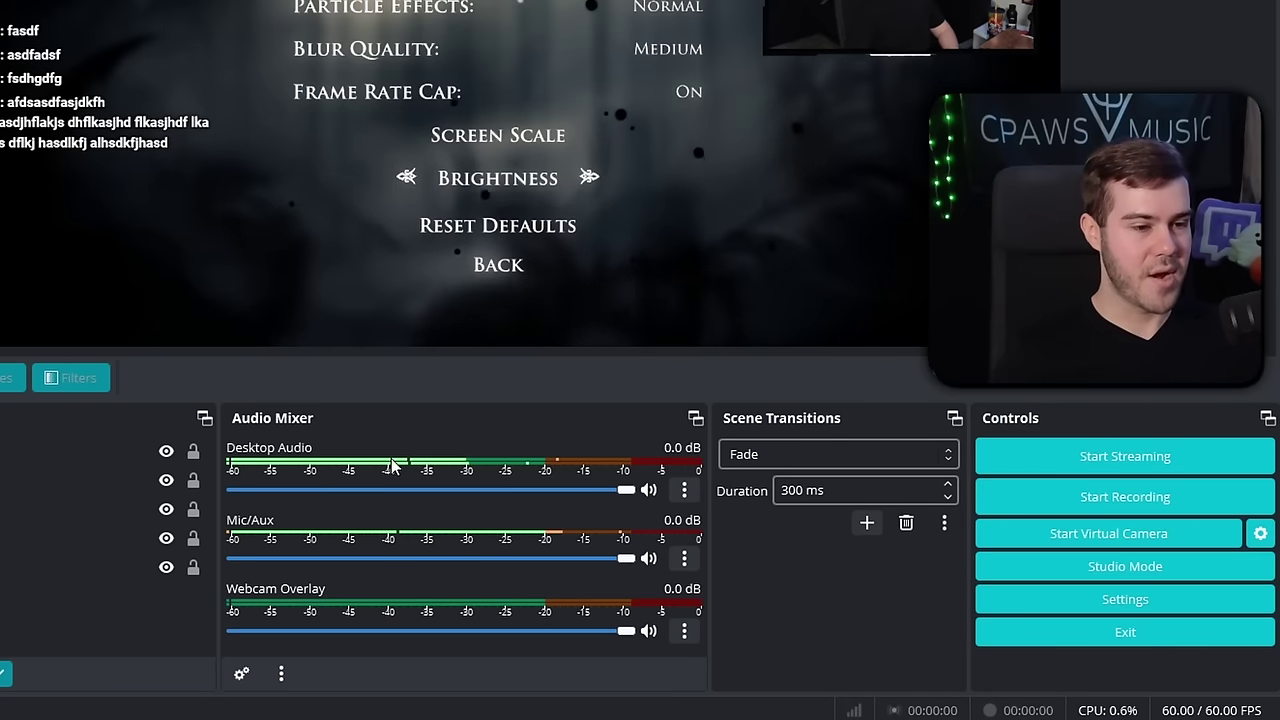
key(Up)
key(Down)
key(Down)
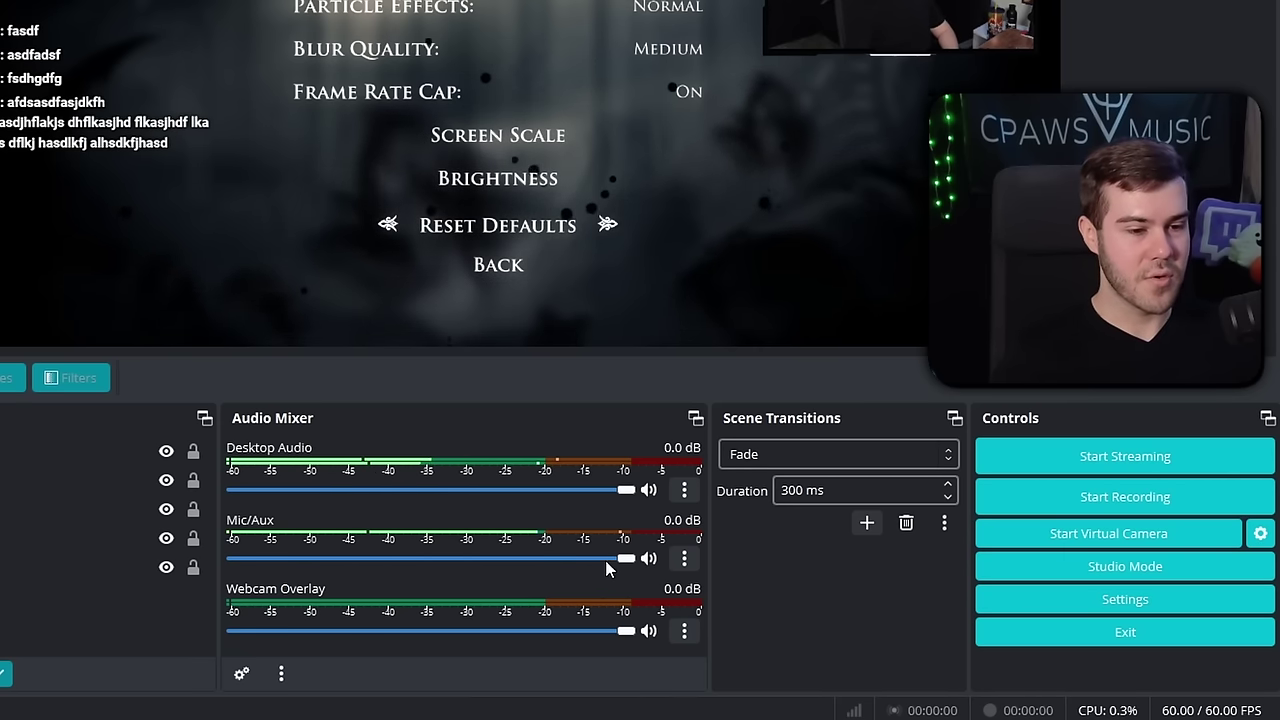
mouse_move(626, 558)
mouse_down()
mouse_move(497, 566)
mouse_move(630, 562)
mouse_up()
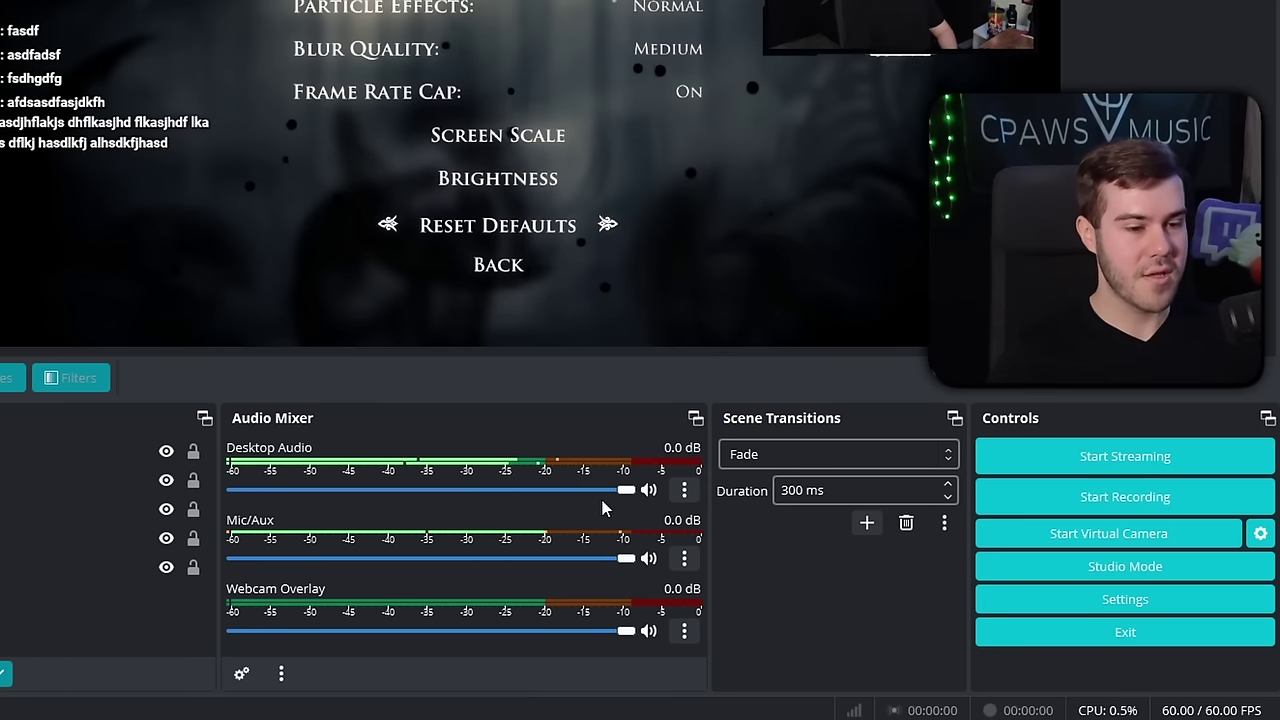
drag(602, 500, 634, 512)
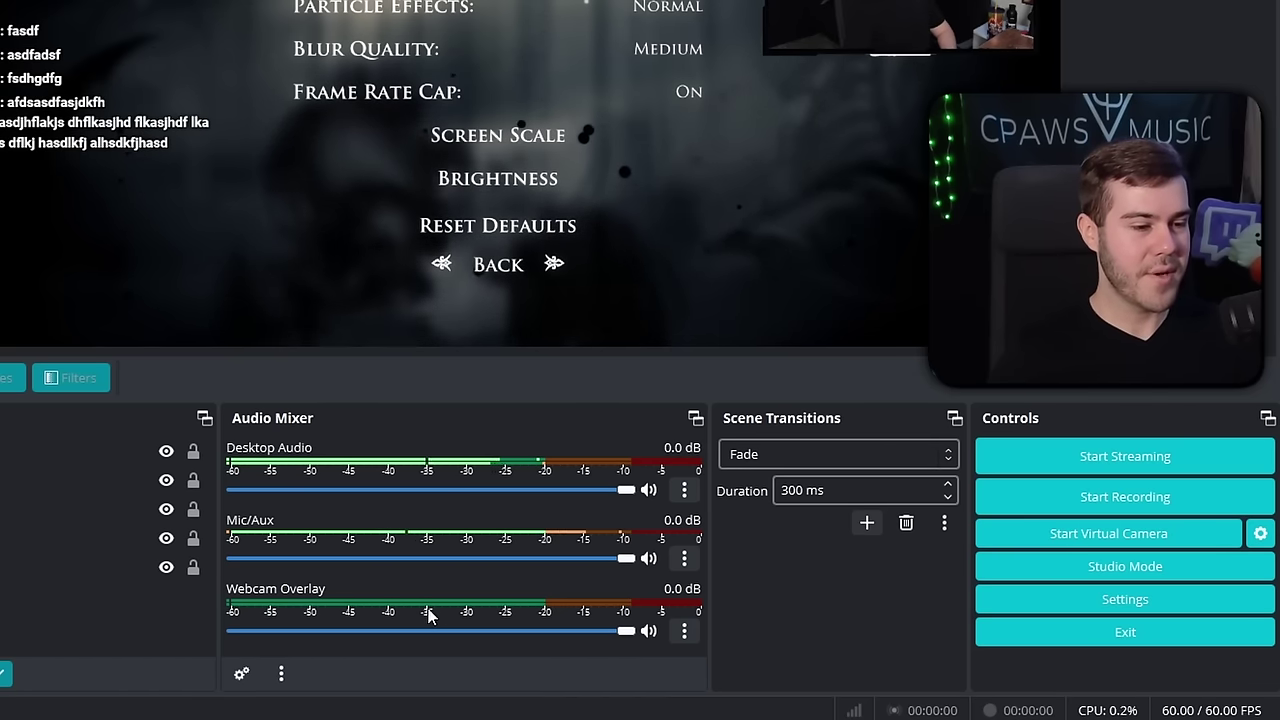
- Hide, then unhide the Webcam Overlay channel, and fade its volume to -inf dB
click(685, 633)
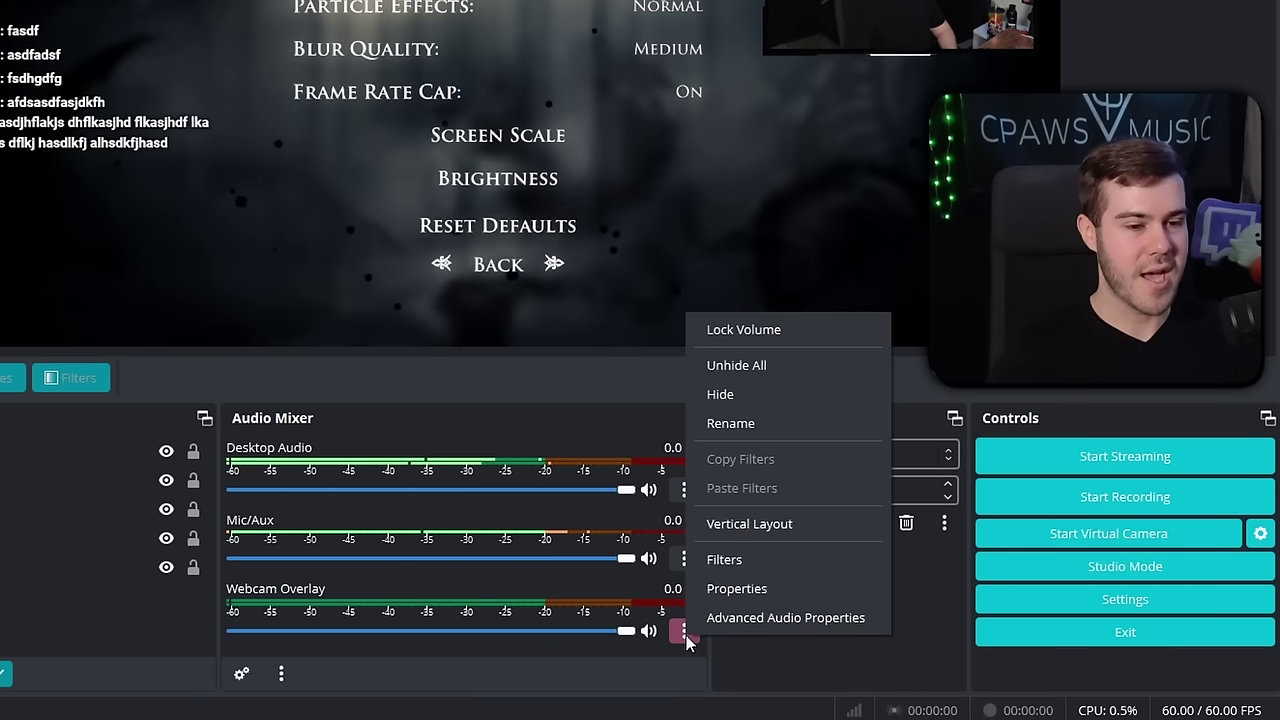
click(751, 394)
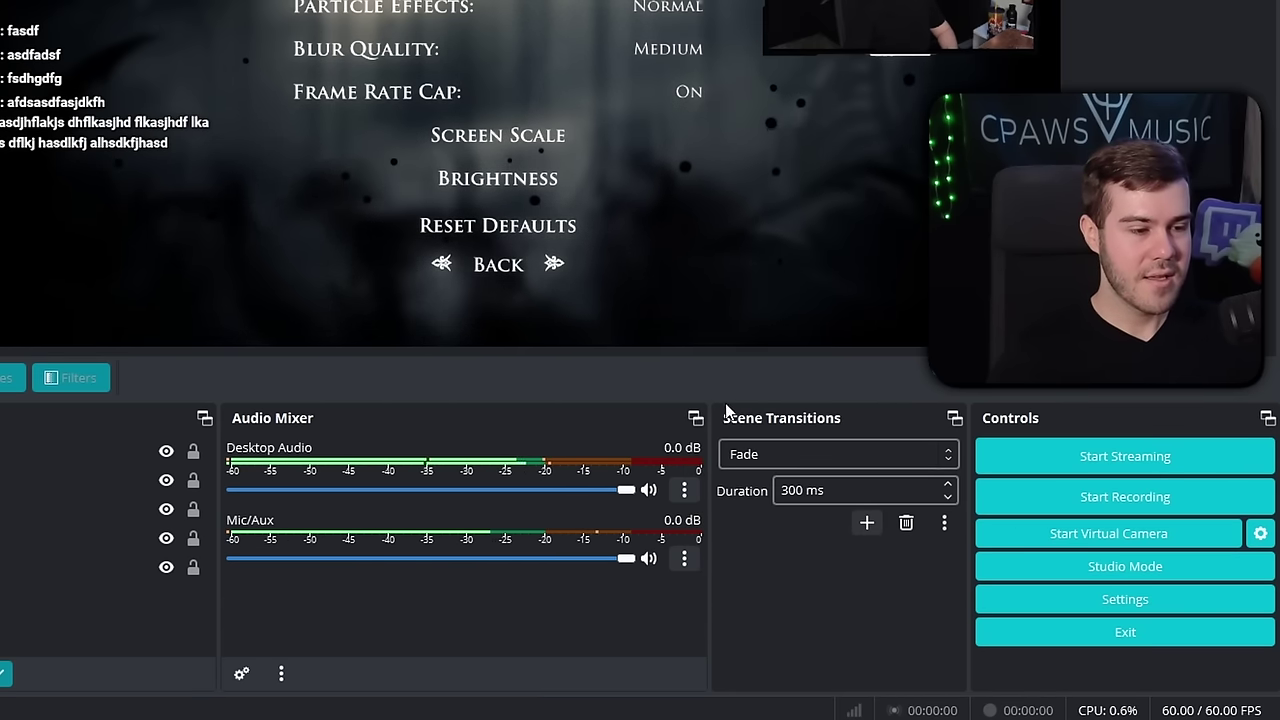
click(284, 675)
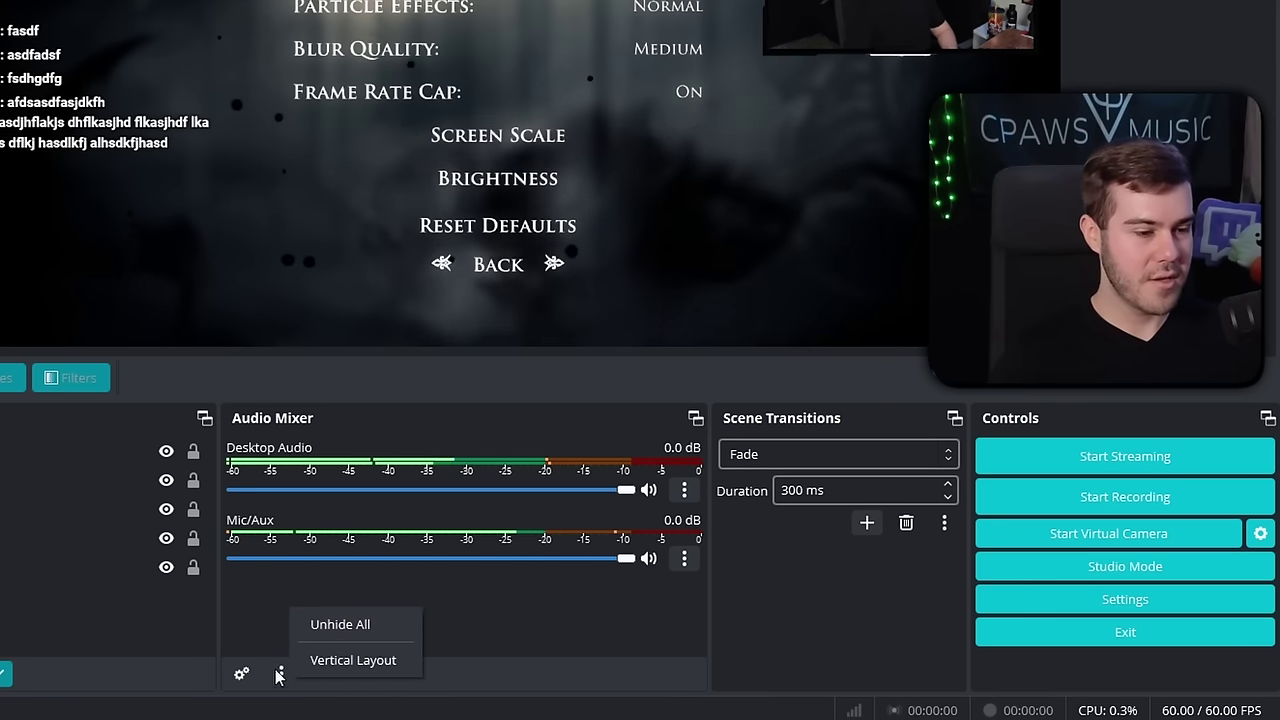
click(282, 676)
click(317, 622)
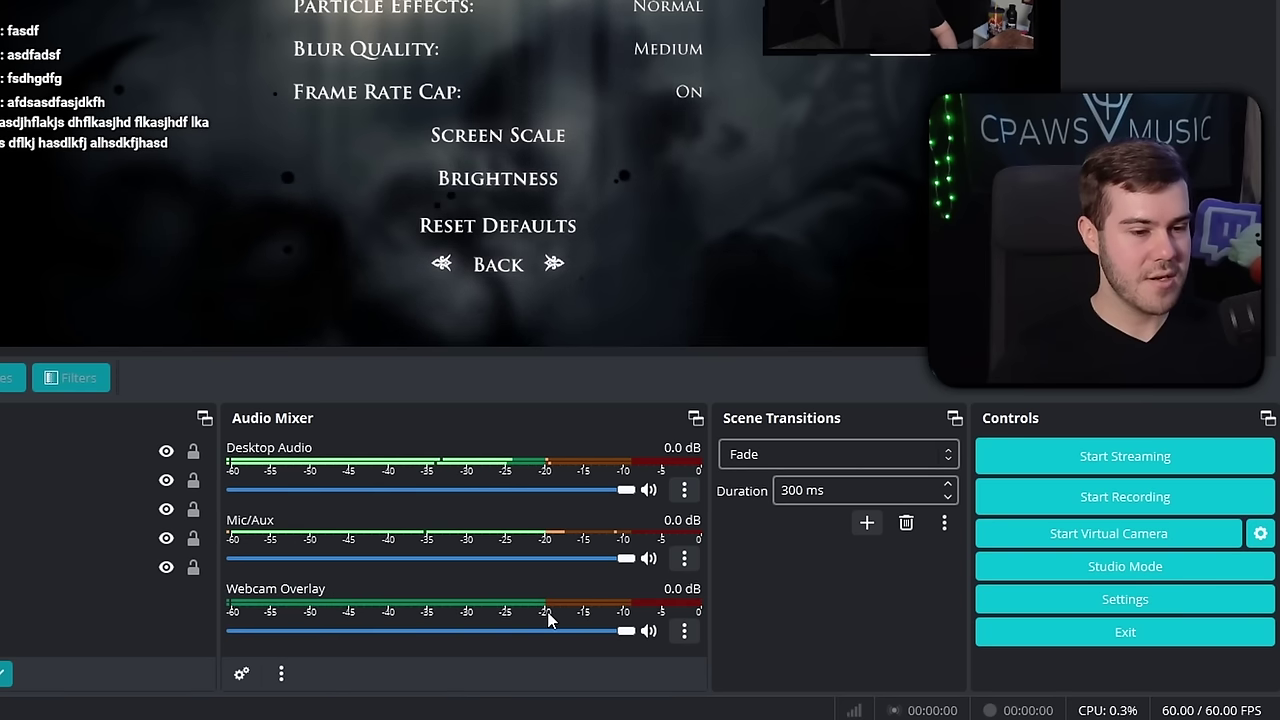
drag(625, 631, 232, 631)
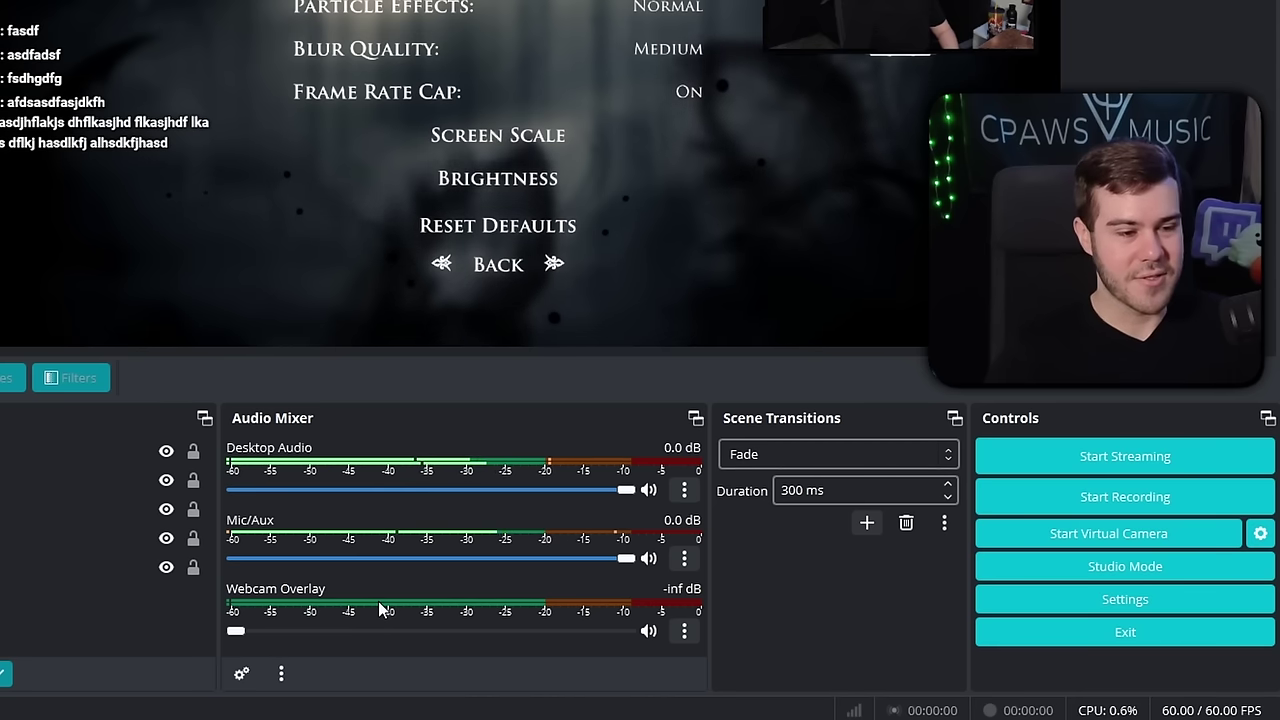
click(242, 675)
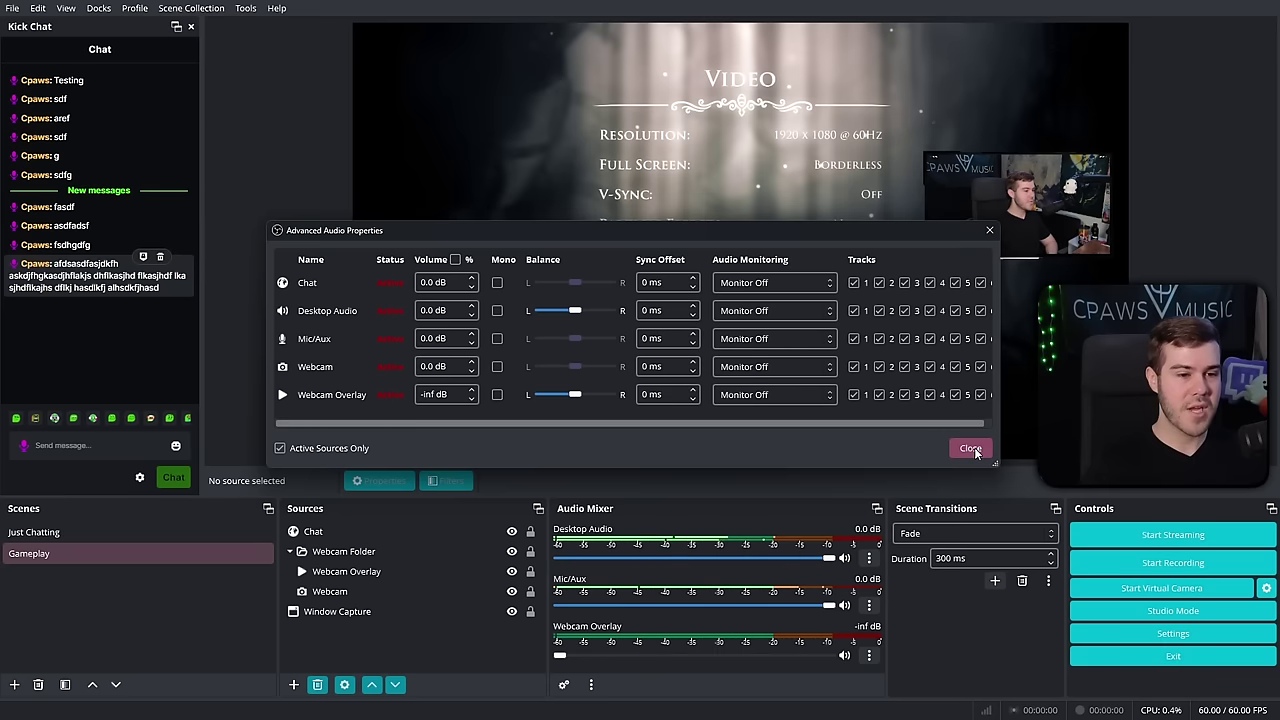
click(912, 404)
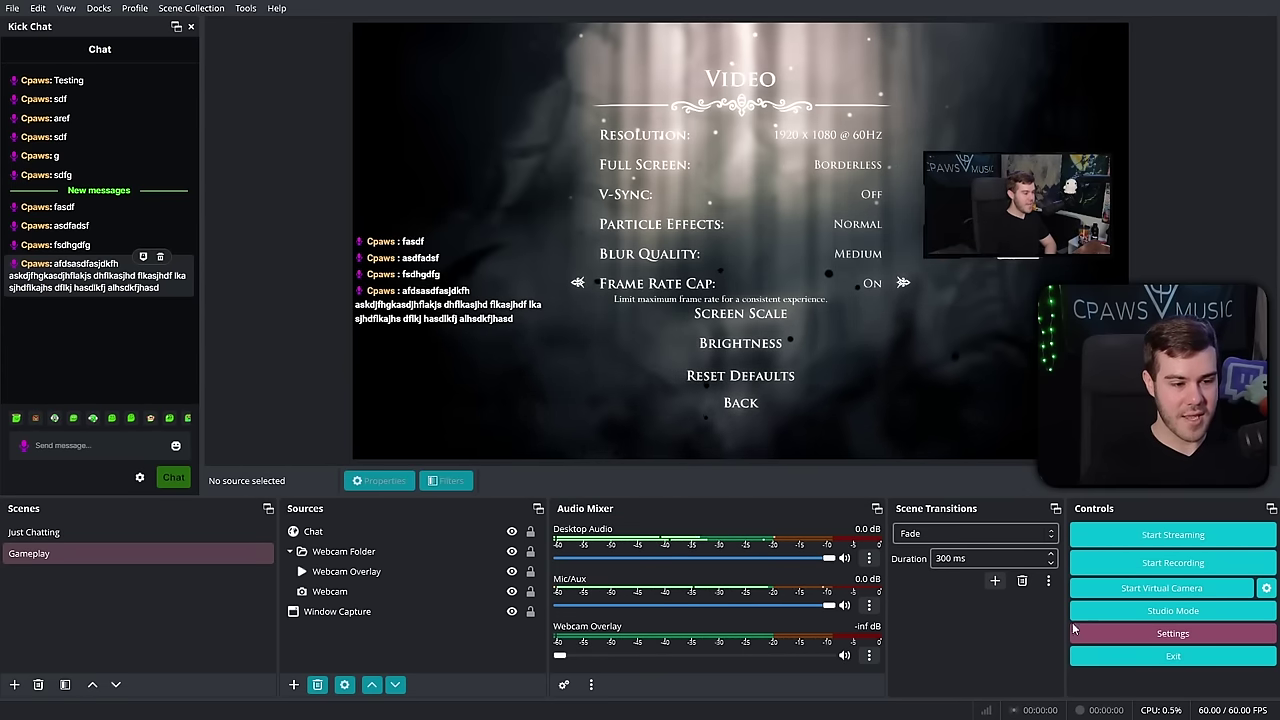
- Reopen Settings and go to the Video page showing 1920x1080 at 60 FPS
click(1158, 634)
click(378, 207)
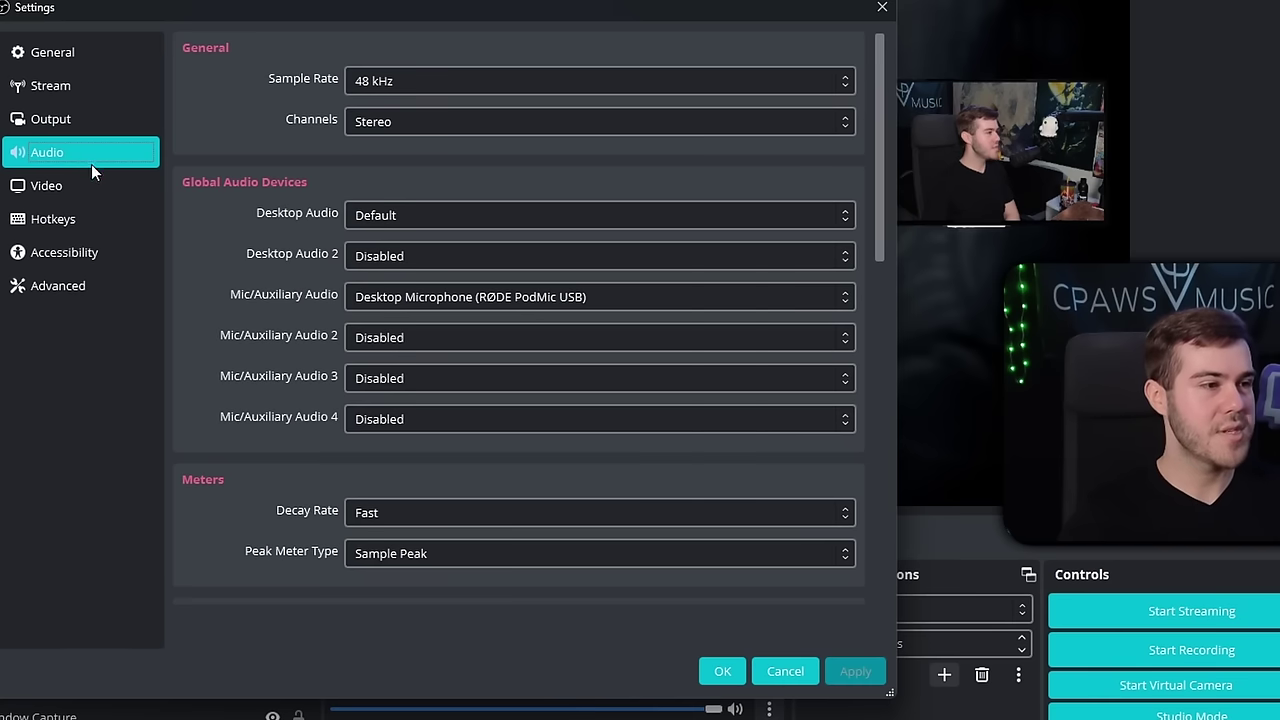
click(128, 197)
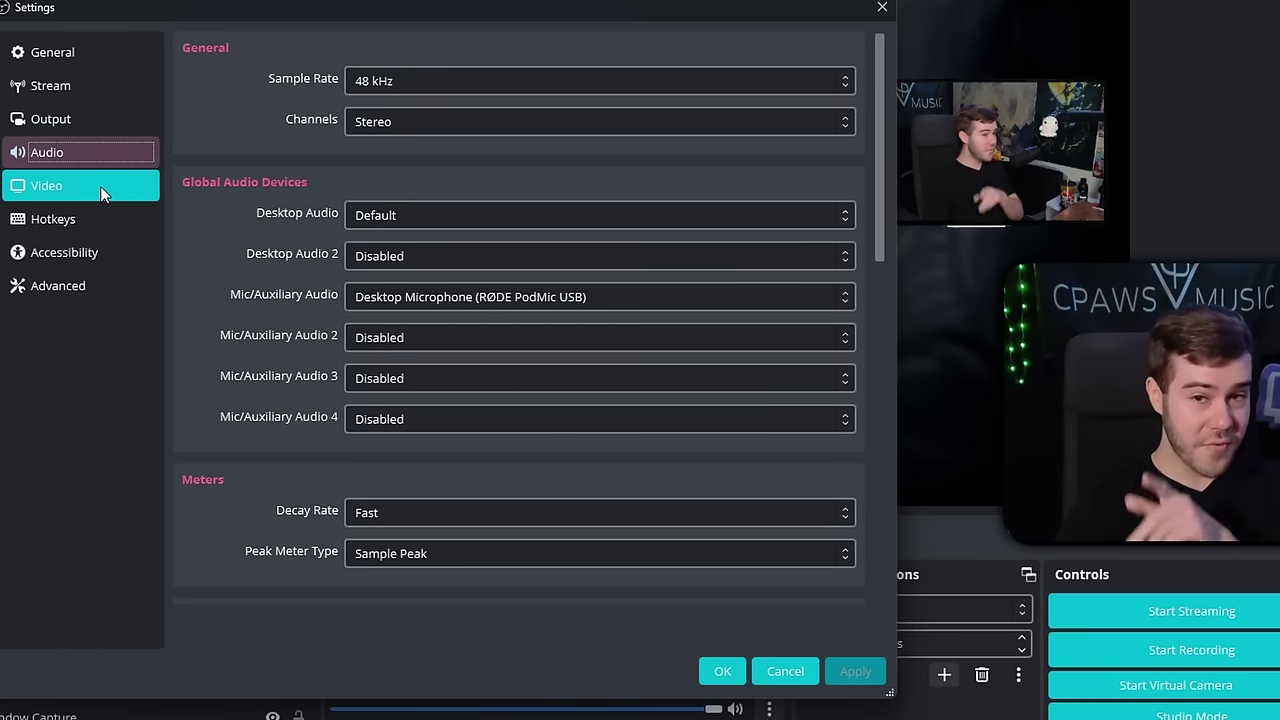
click(100, 186)
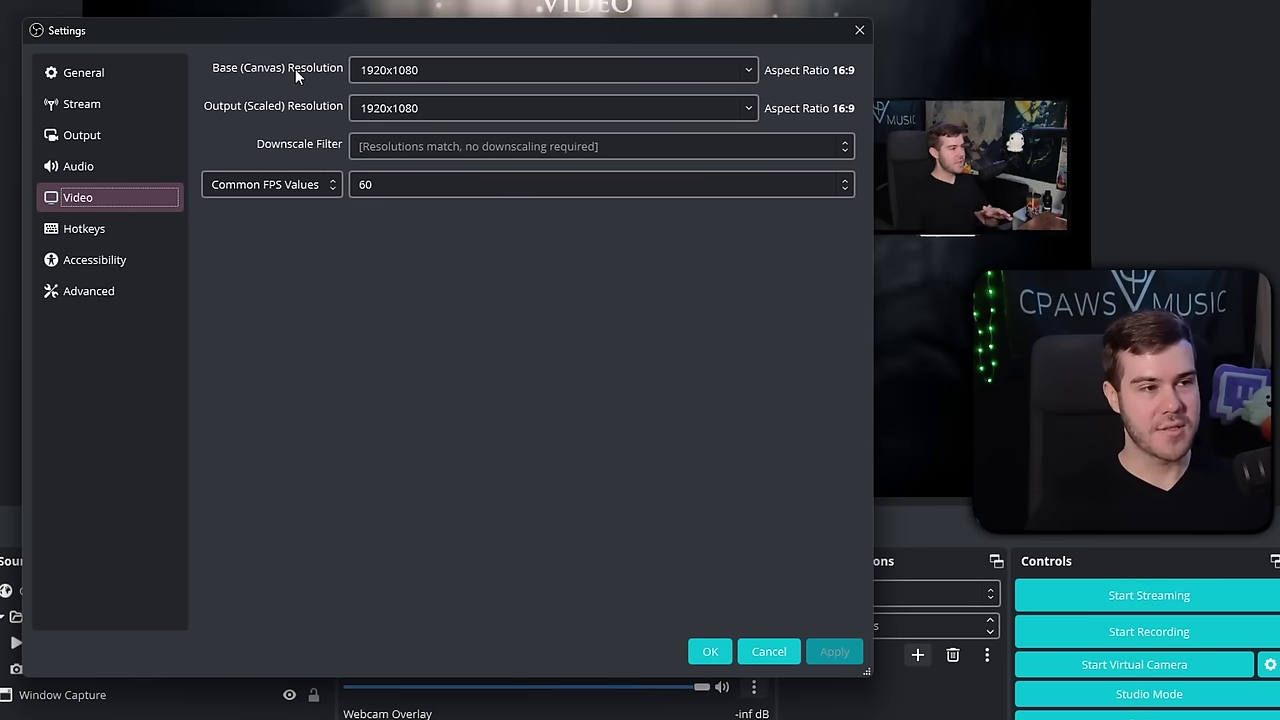
- Try a 1280x720 output at 30 FPS, keeping the Lanczos downscale filter
click(448, 68)
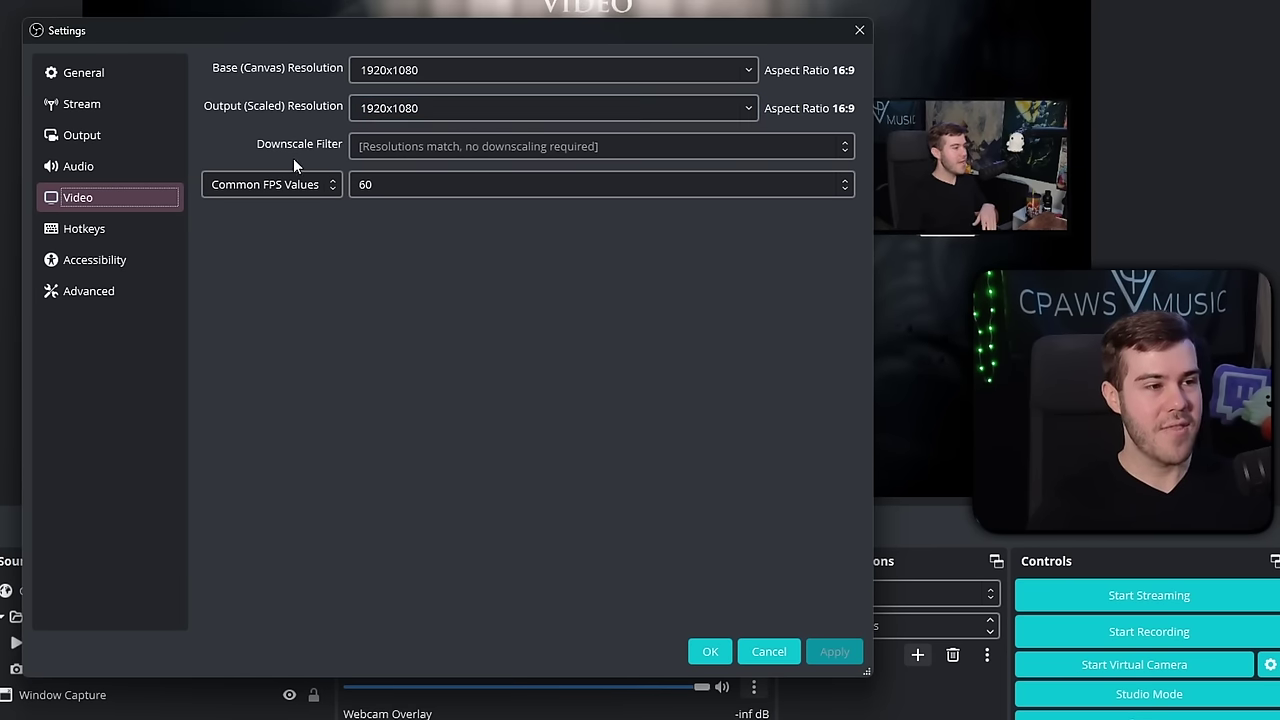
click(268, 186)
click(297, 191)
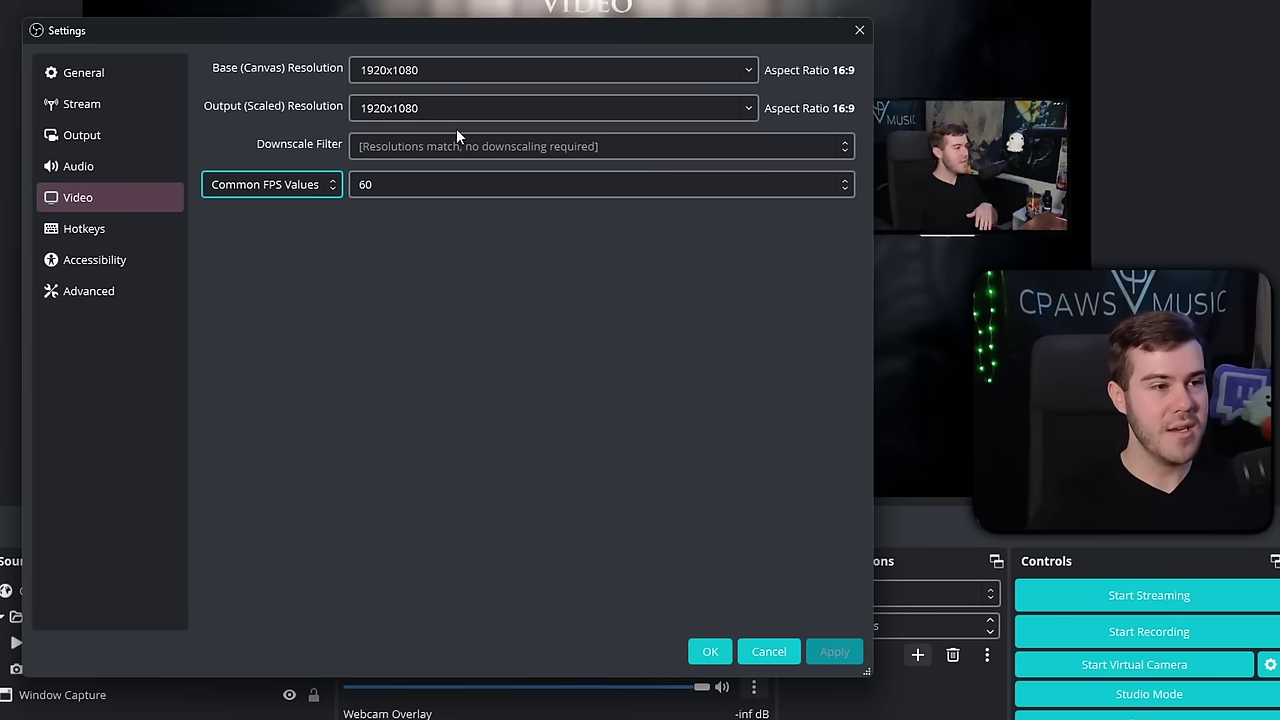
click(742, 112)
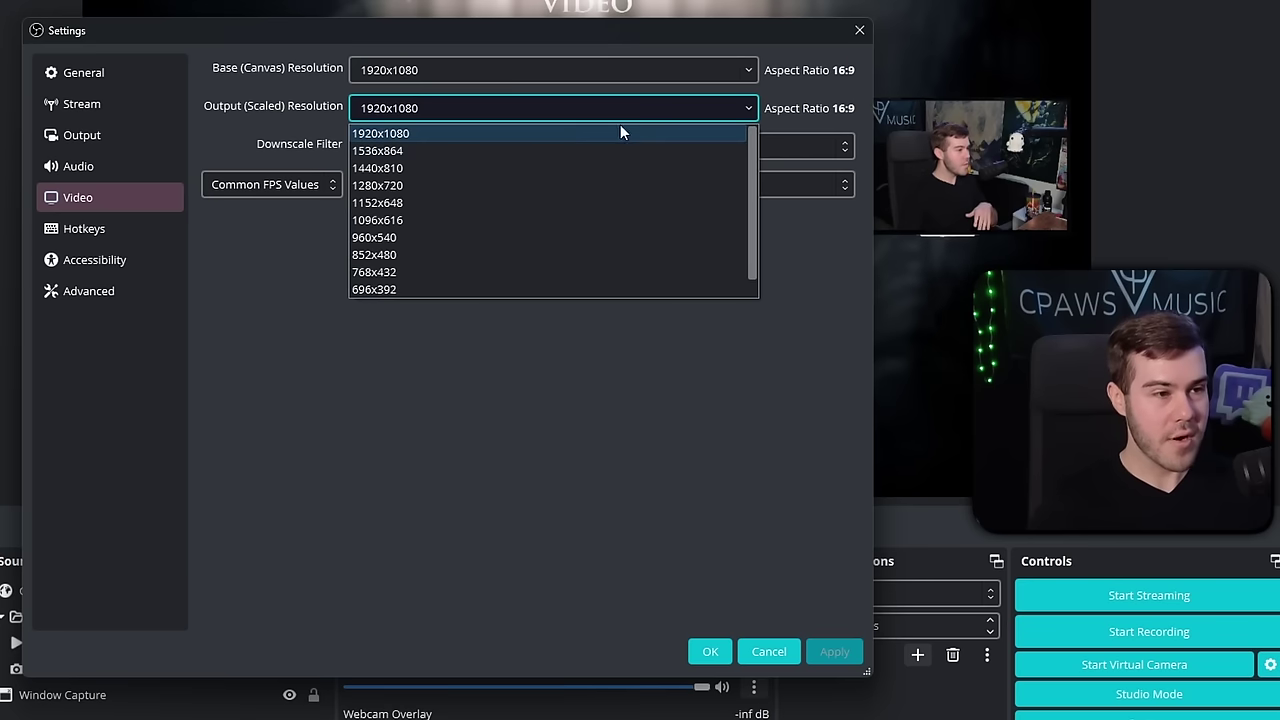
click(412, 185)
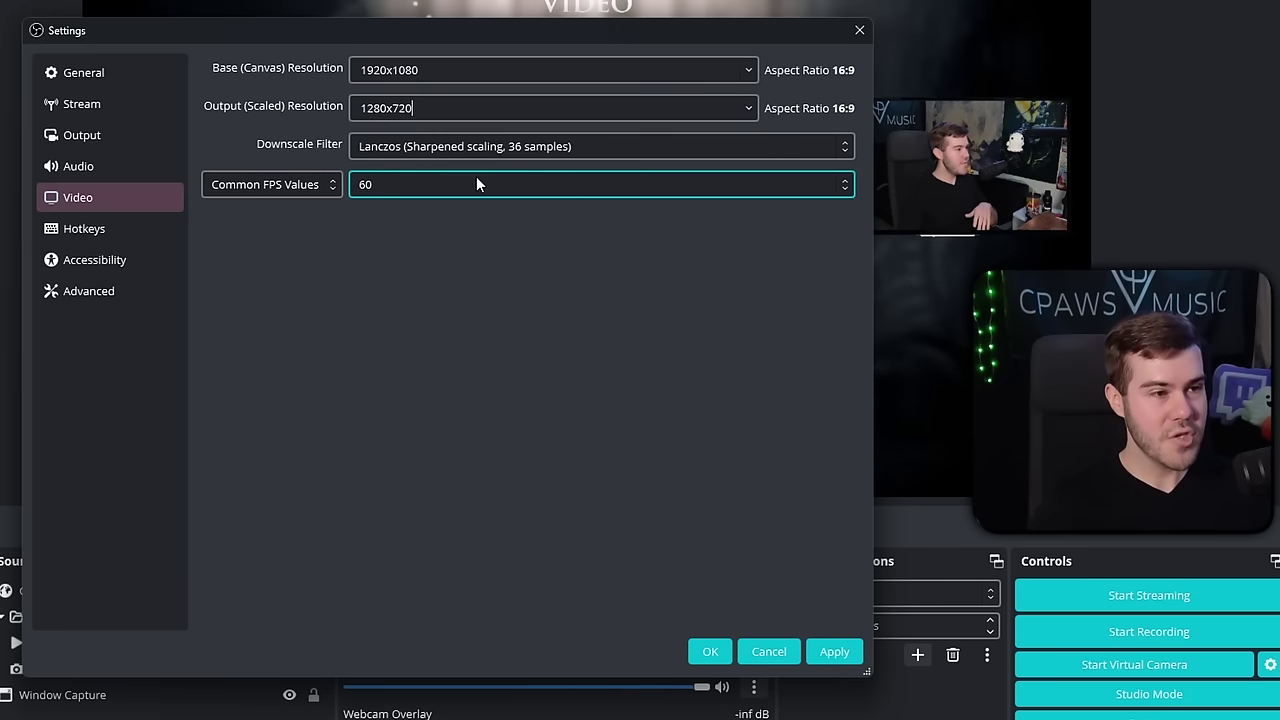
click(390, 194)
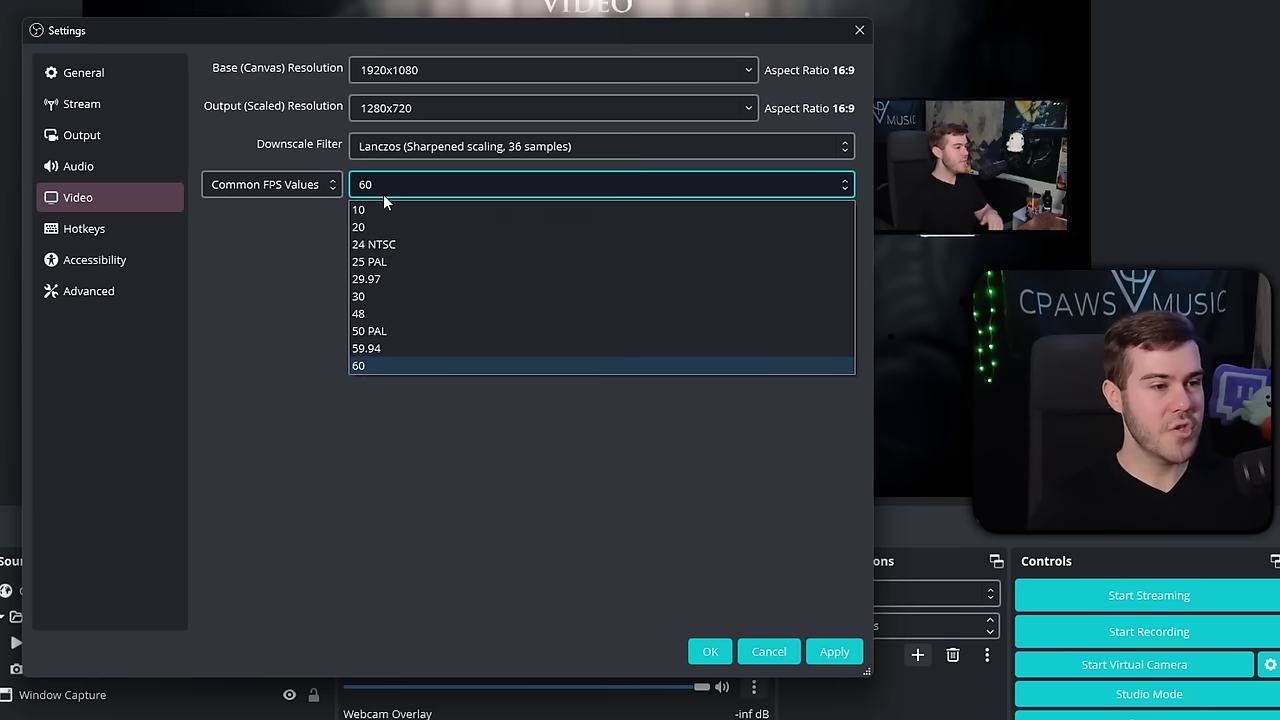
click(393, 296)
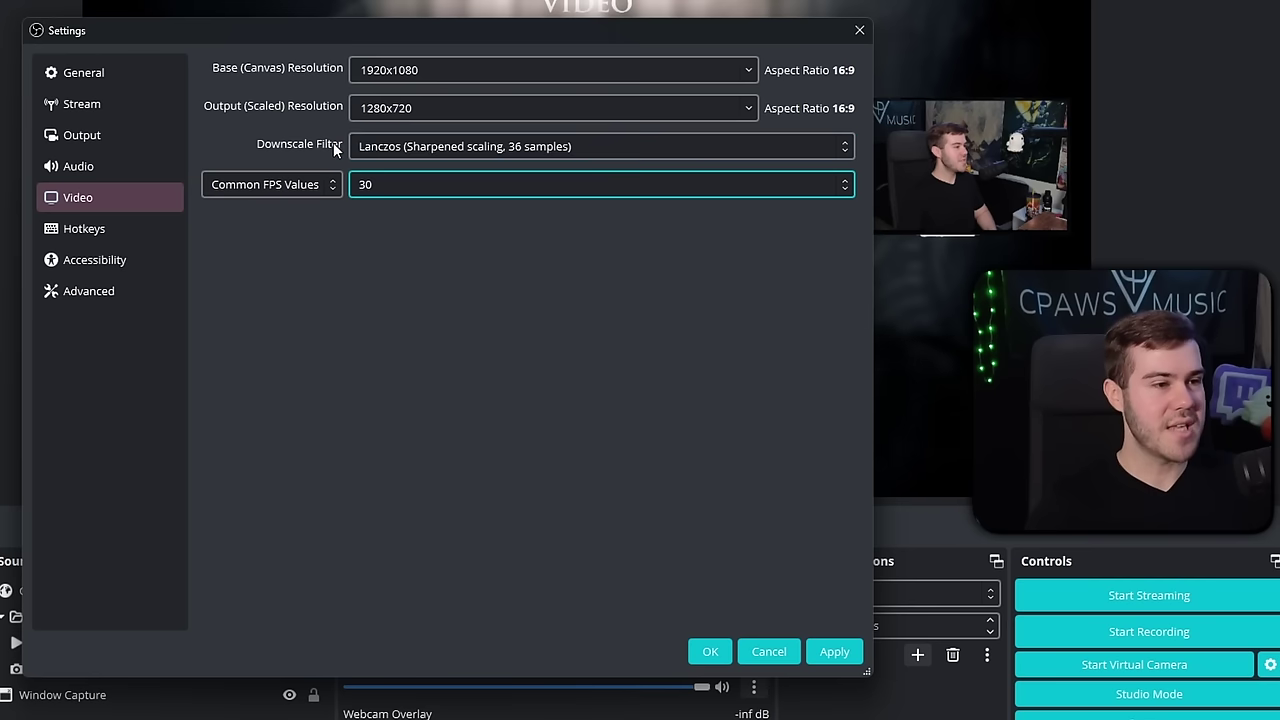
click(429, 146)
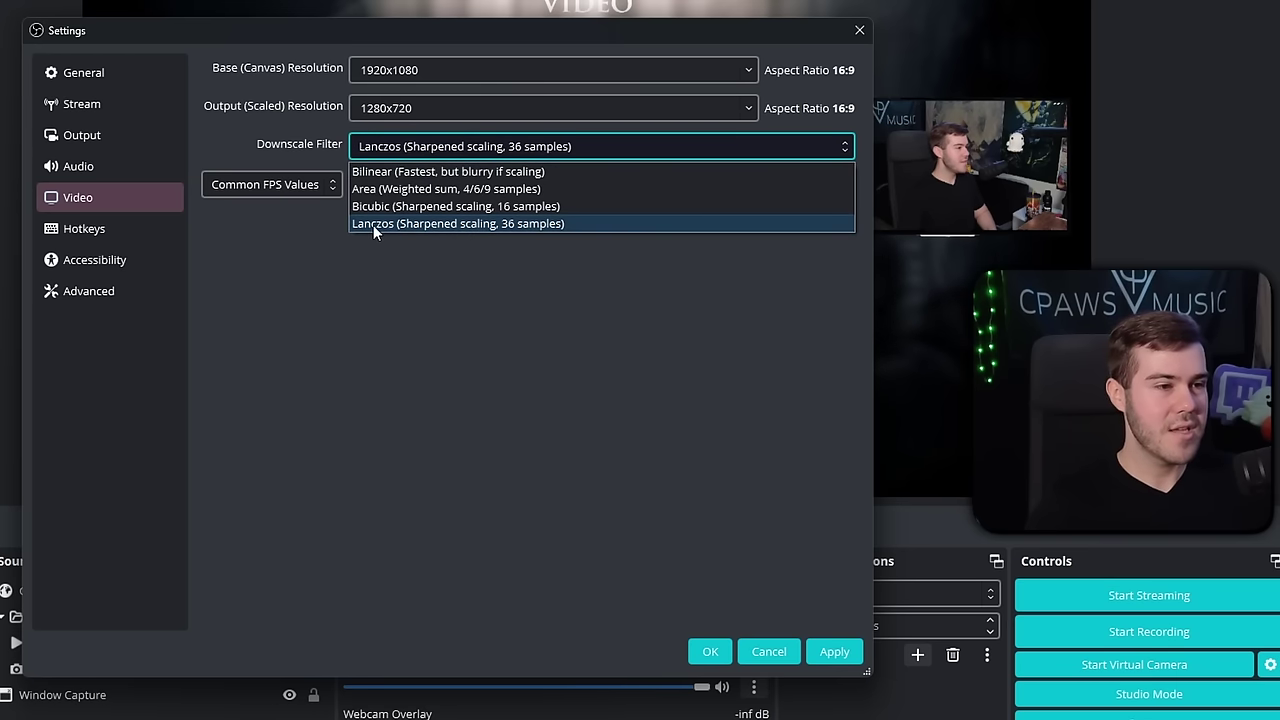
click(411, 224)
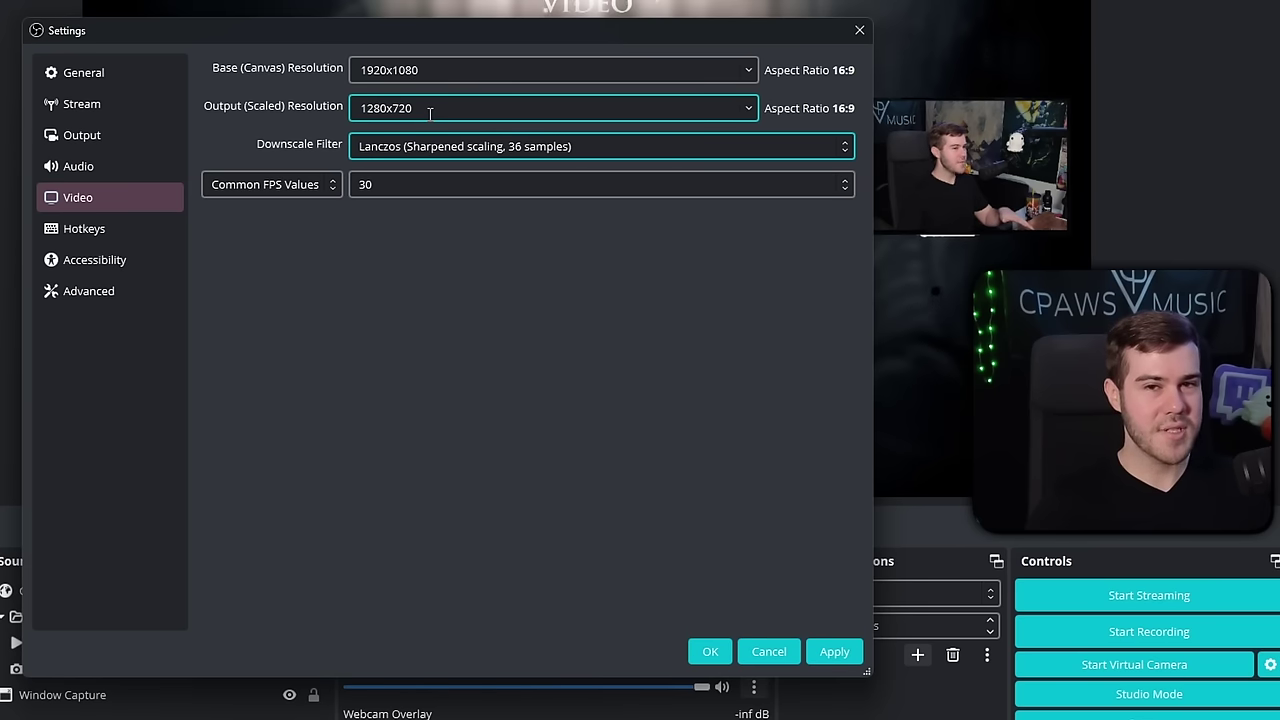
- Set the output back to 1920x1080 at 60 FPS, apply, and go to Hotkeys
click(749, 109)
click(430, 132)
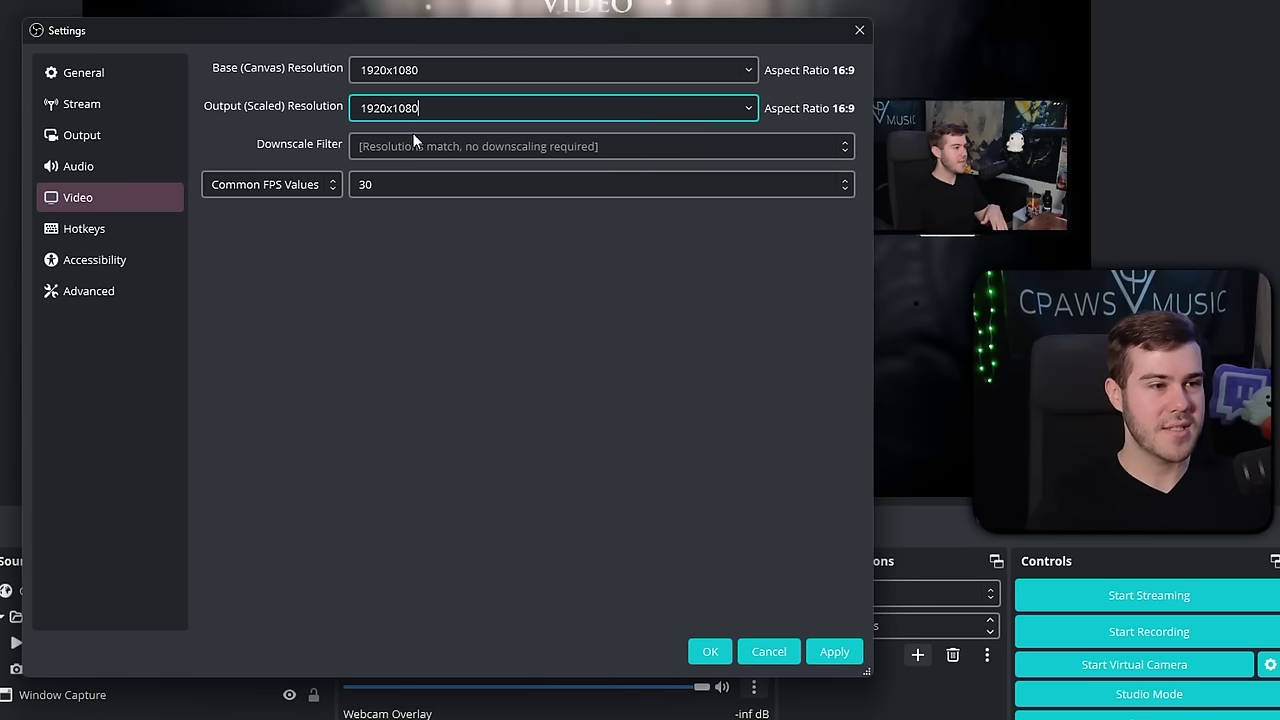
click(412, 197)
click(386, 363)
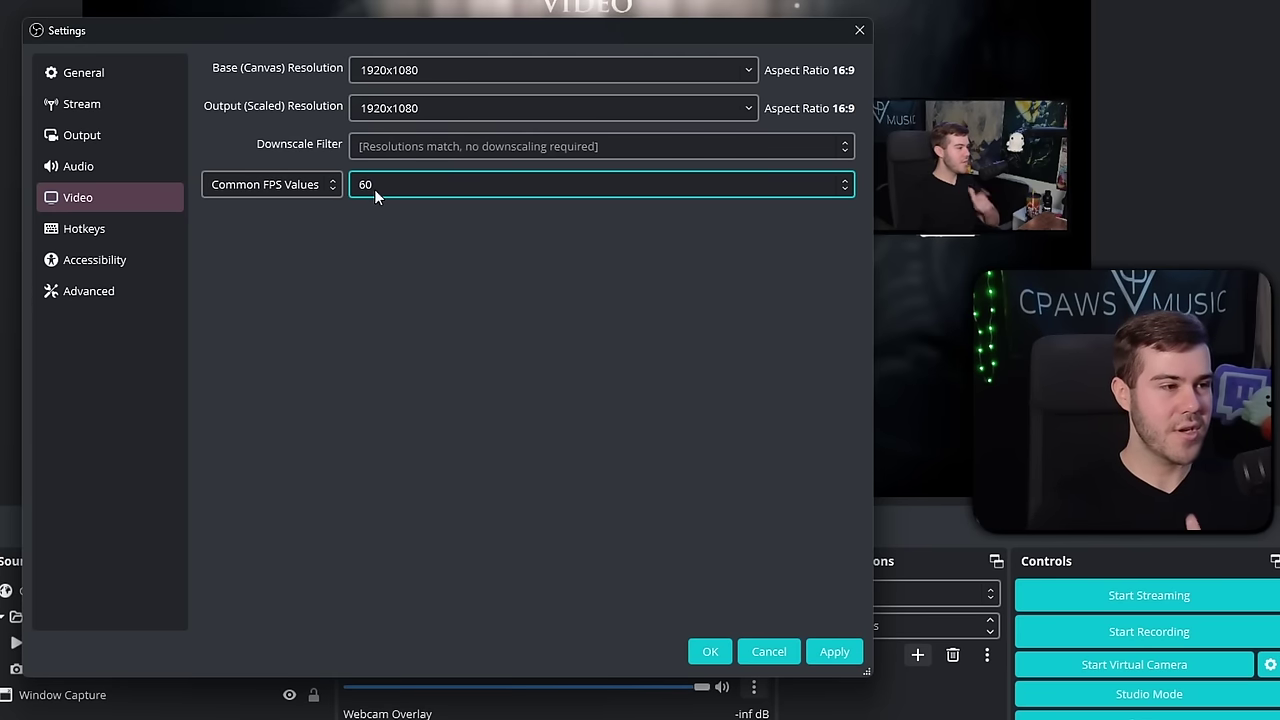
click(843, 651)
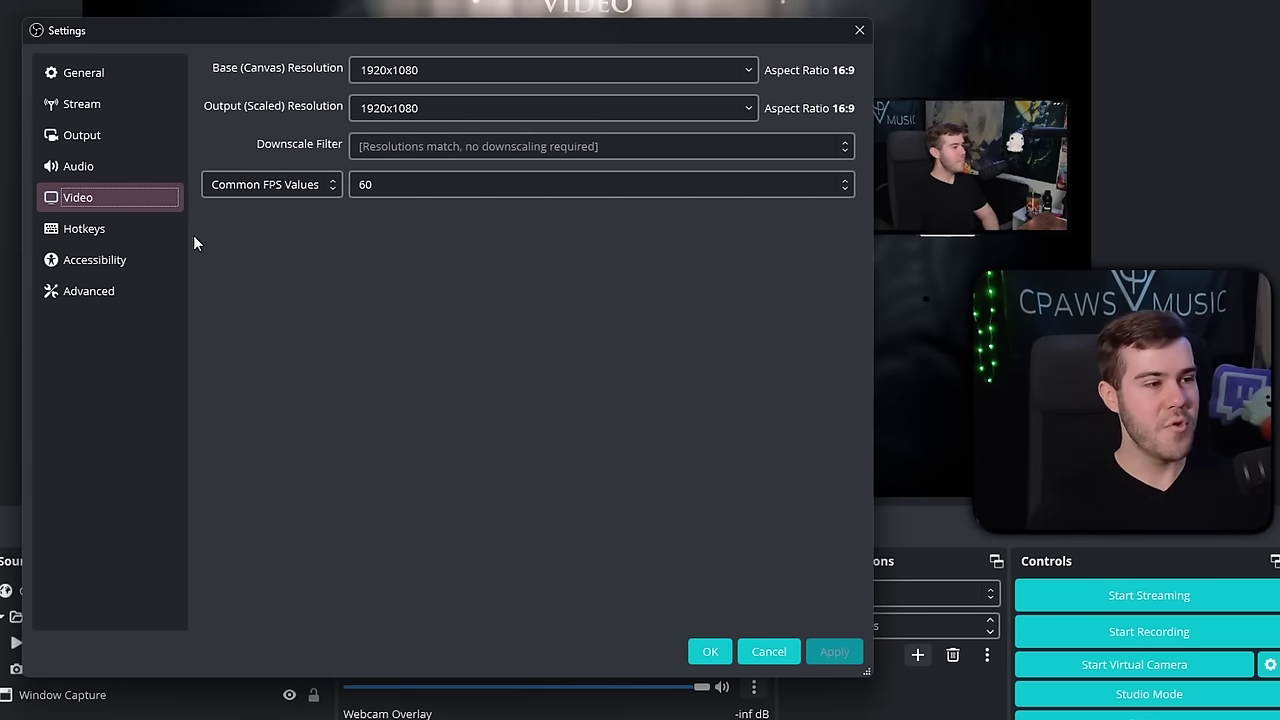
click(90, 230)
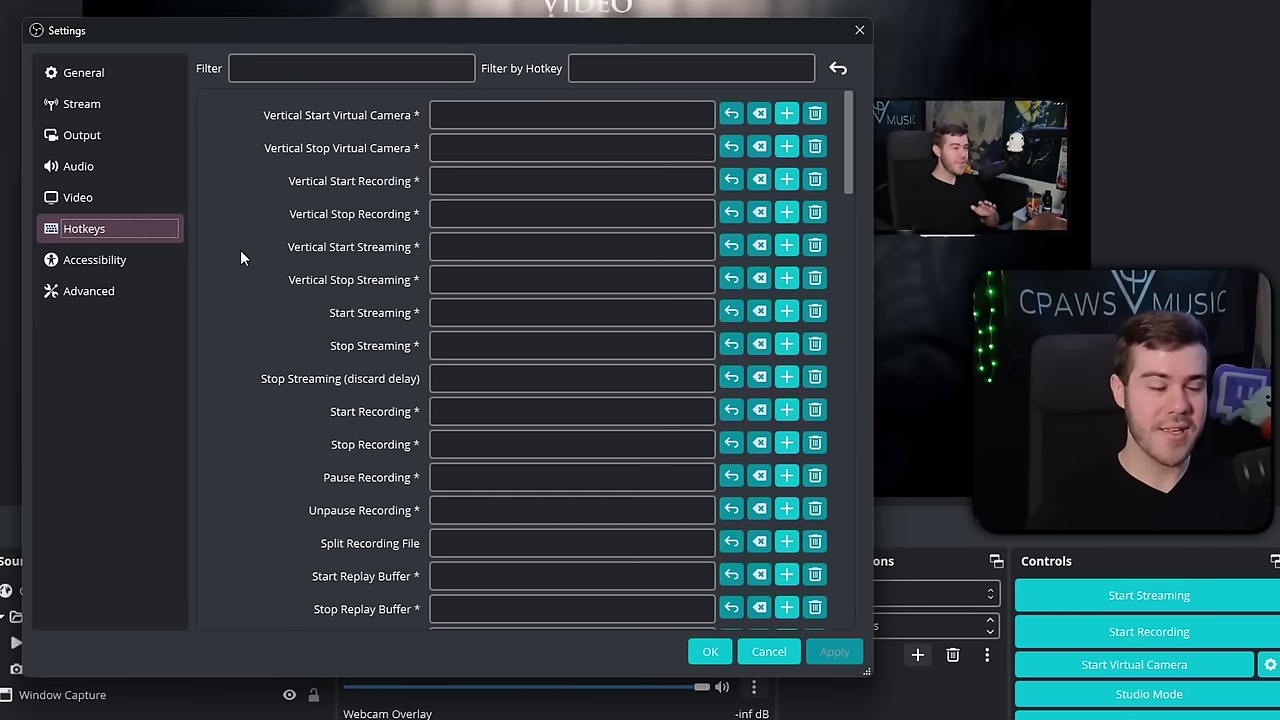
scroll(244, 266, down, 3)
scroll(244, 266, up, 3)
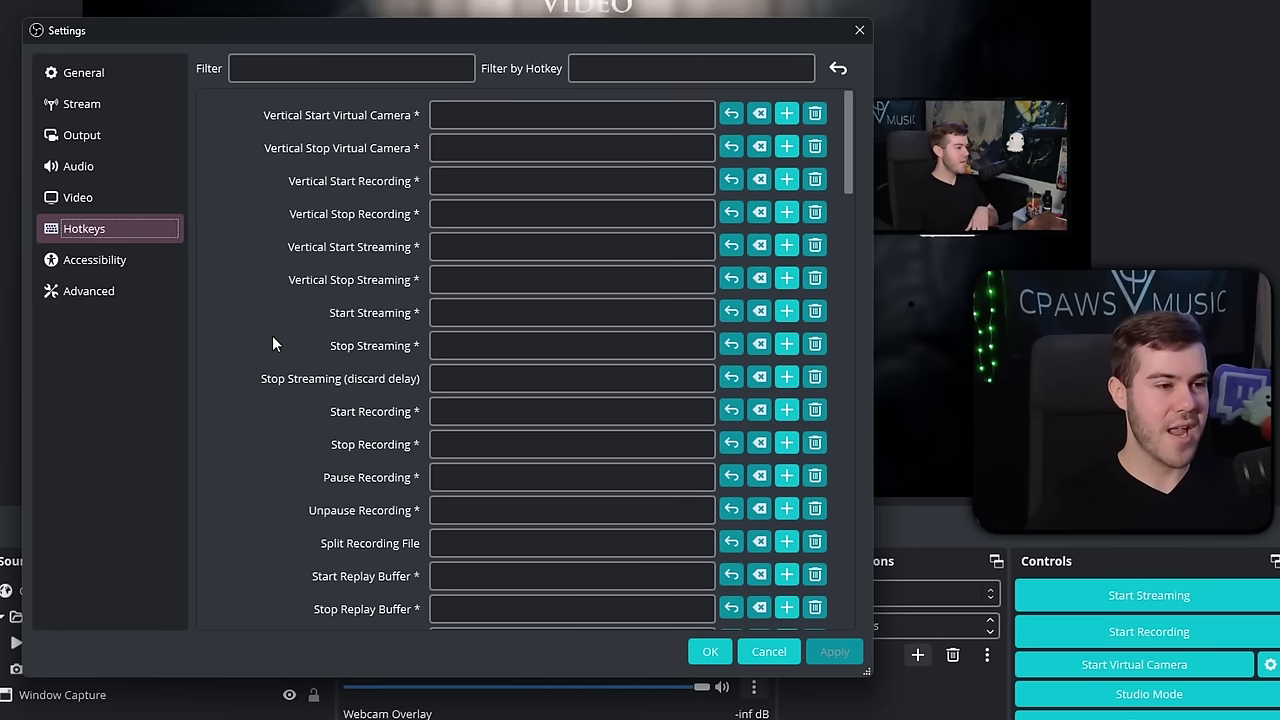
click(491, 318)
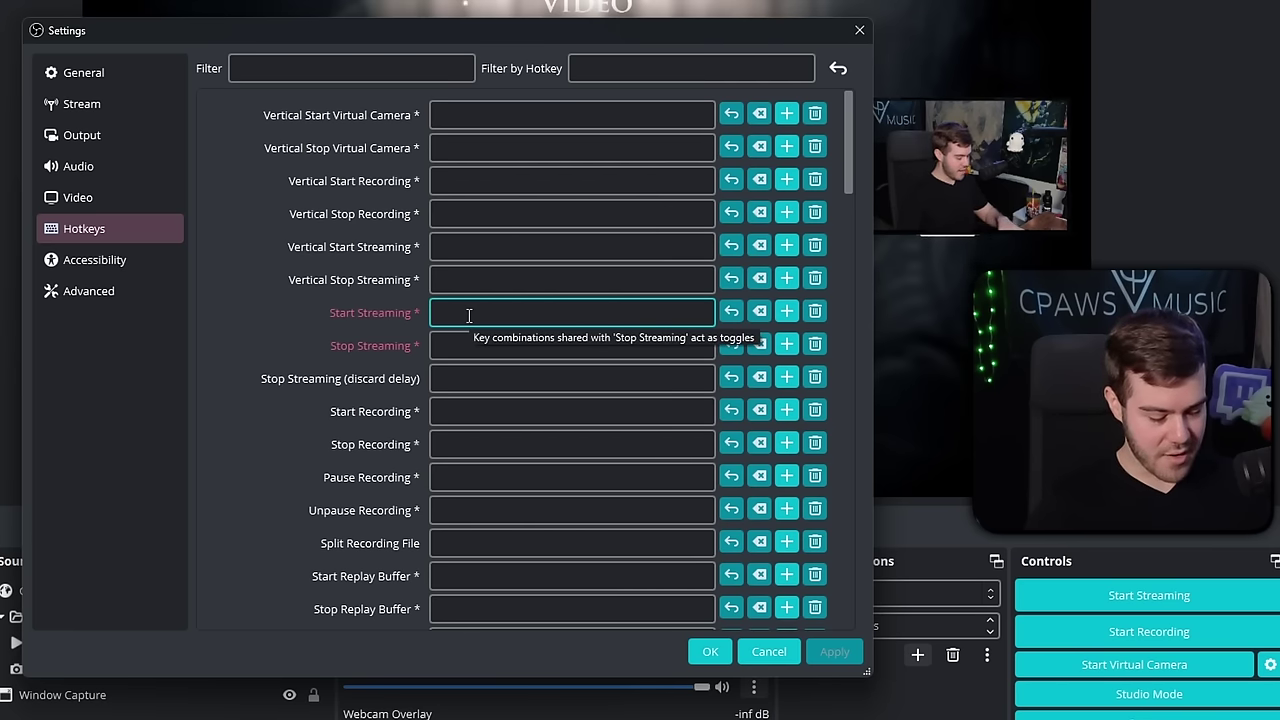
key(k)
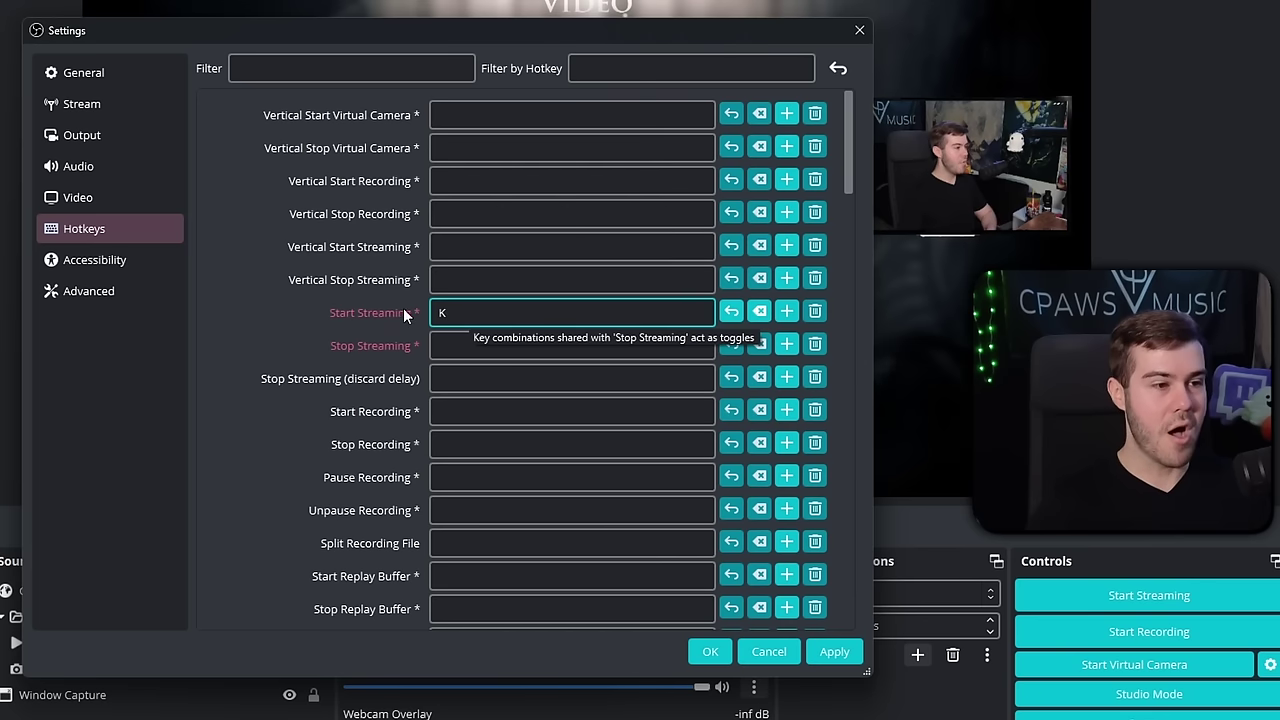
click(456, 345)
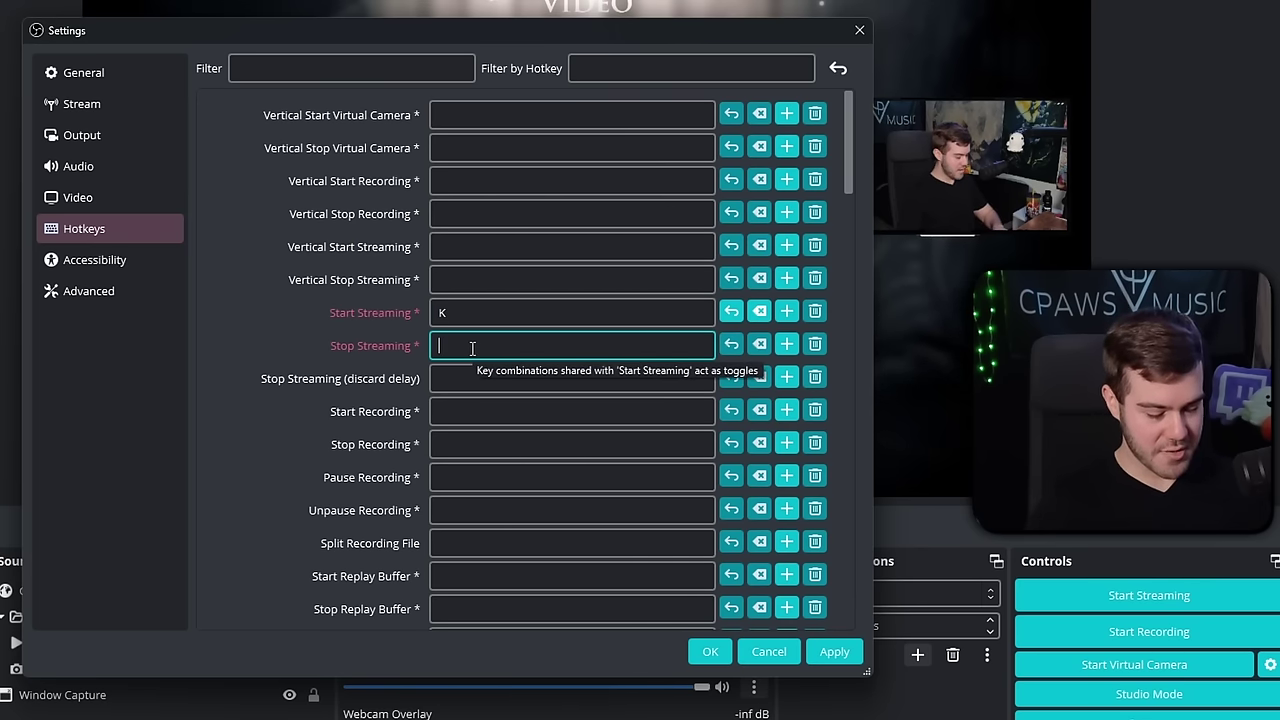
key(p)
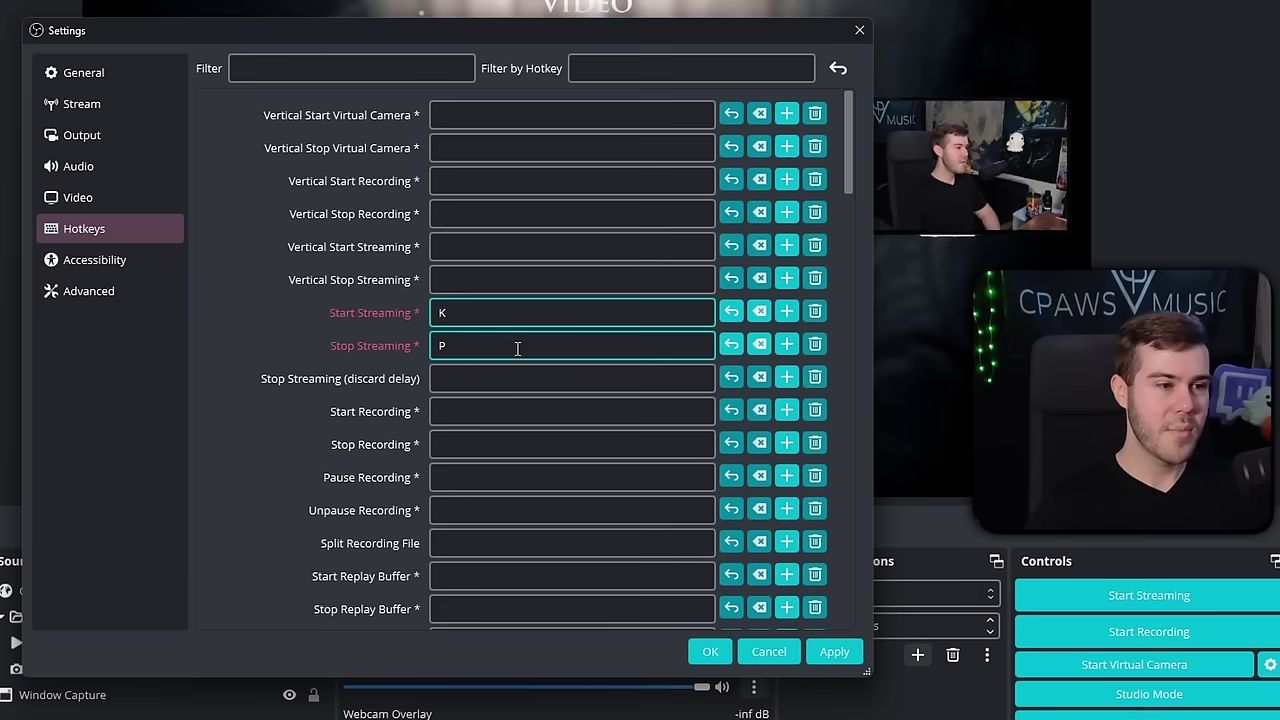
click(271, 309)
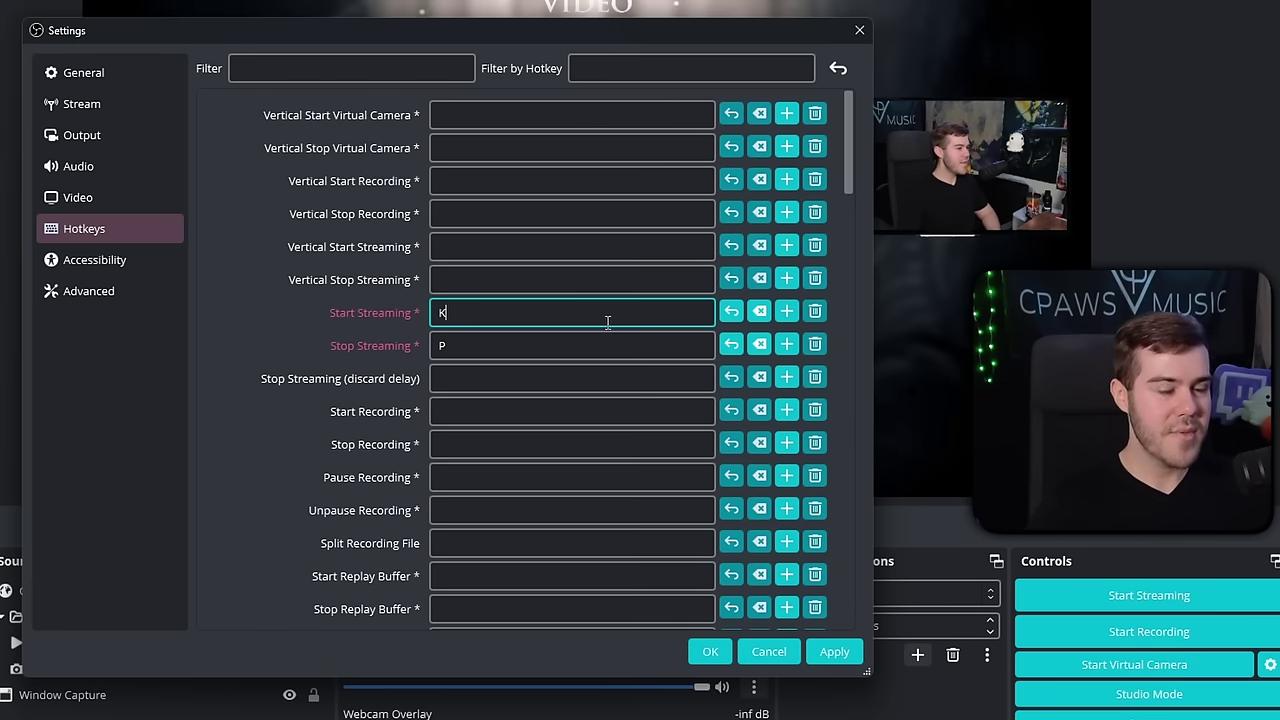
click(763, 314)
click(700, 352)
- Clear the stop-streaming hotkey, review the hotkey list, and go to Accessibility settings
click(761, 343)
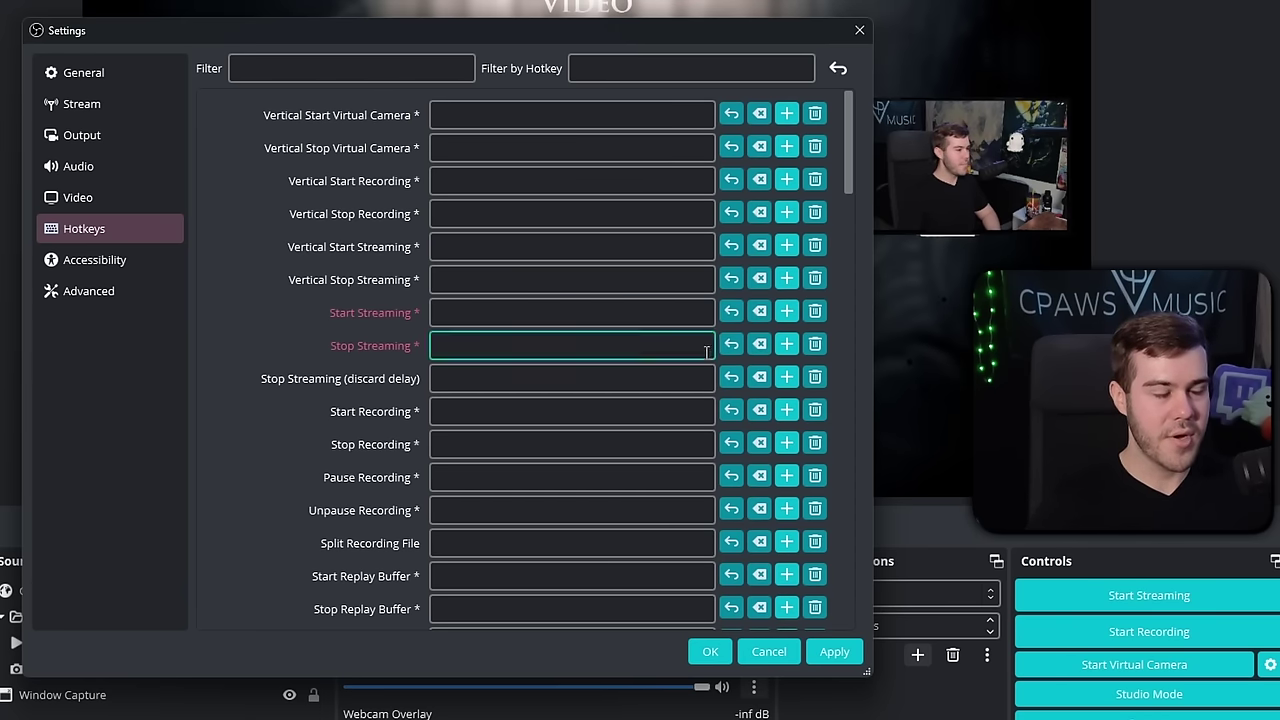
scroll(334, 442, down, 9)
scroll(332, 424, down, 15)
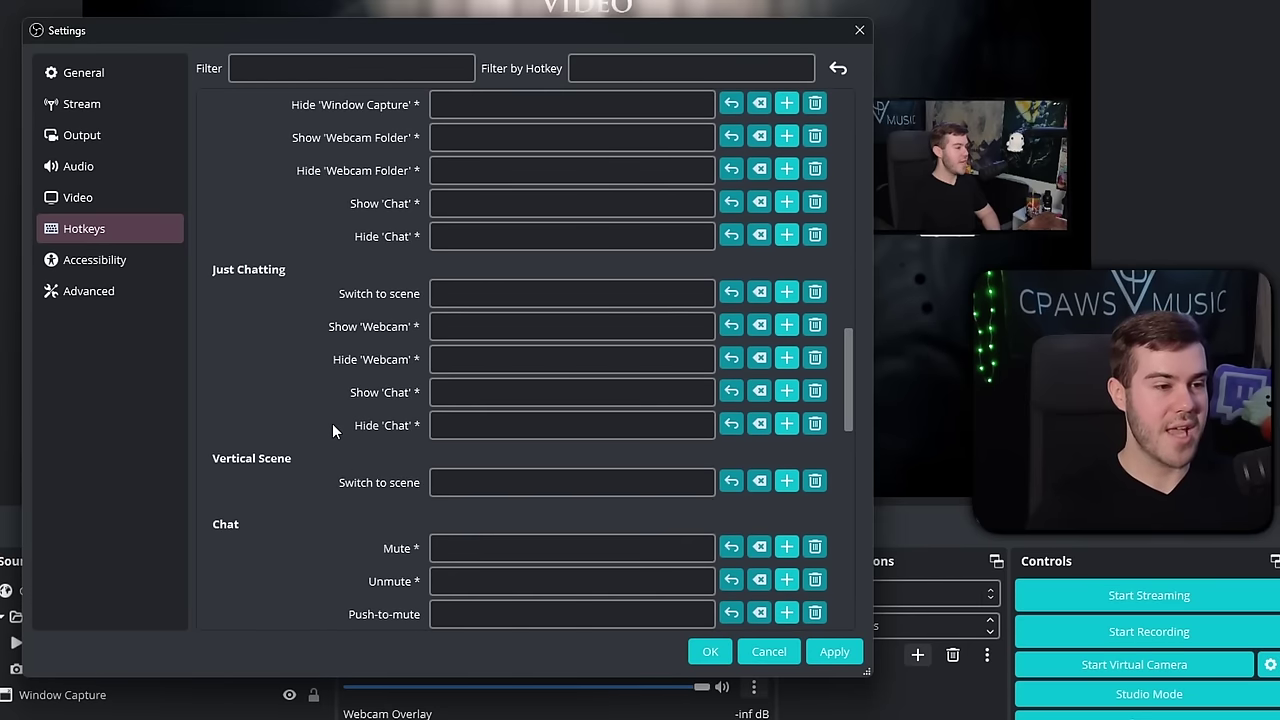
scroll(326, 433, up, 15)
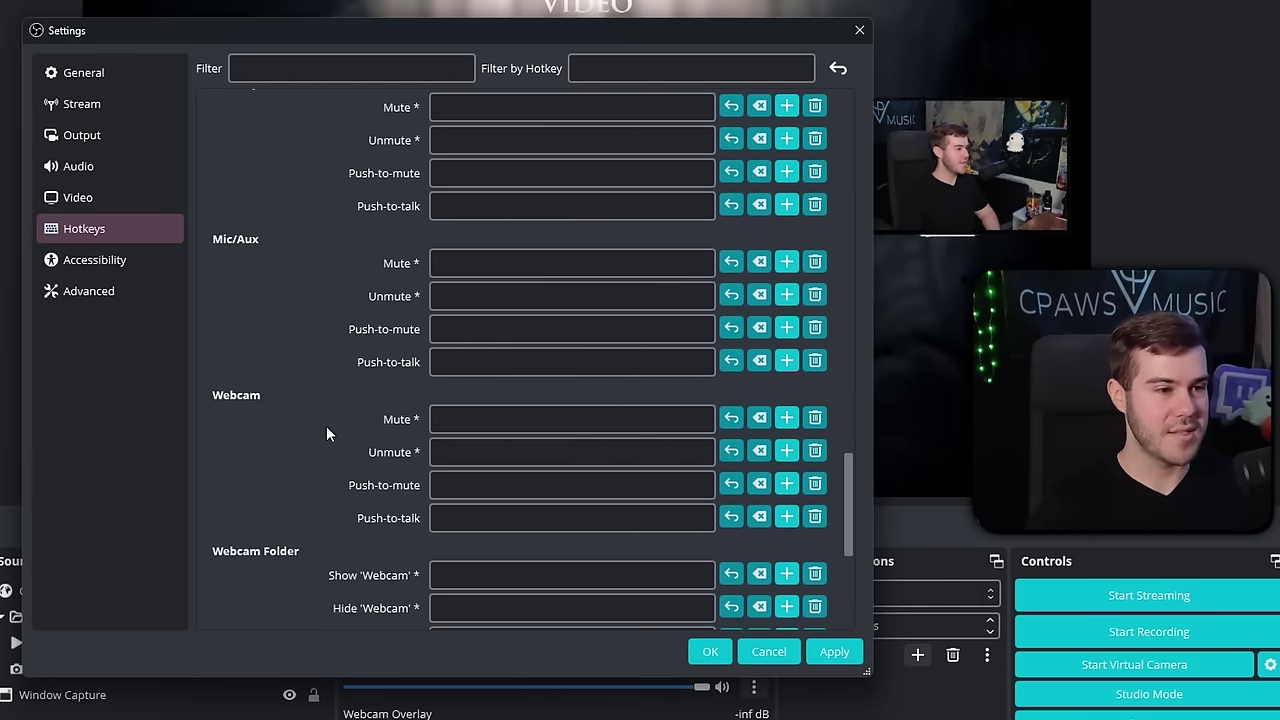
scroll(329, 433, up, 10)
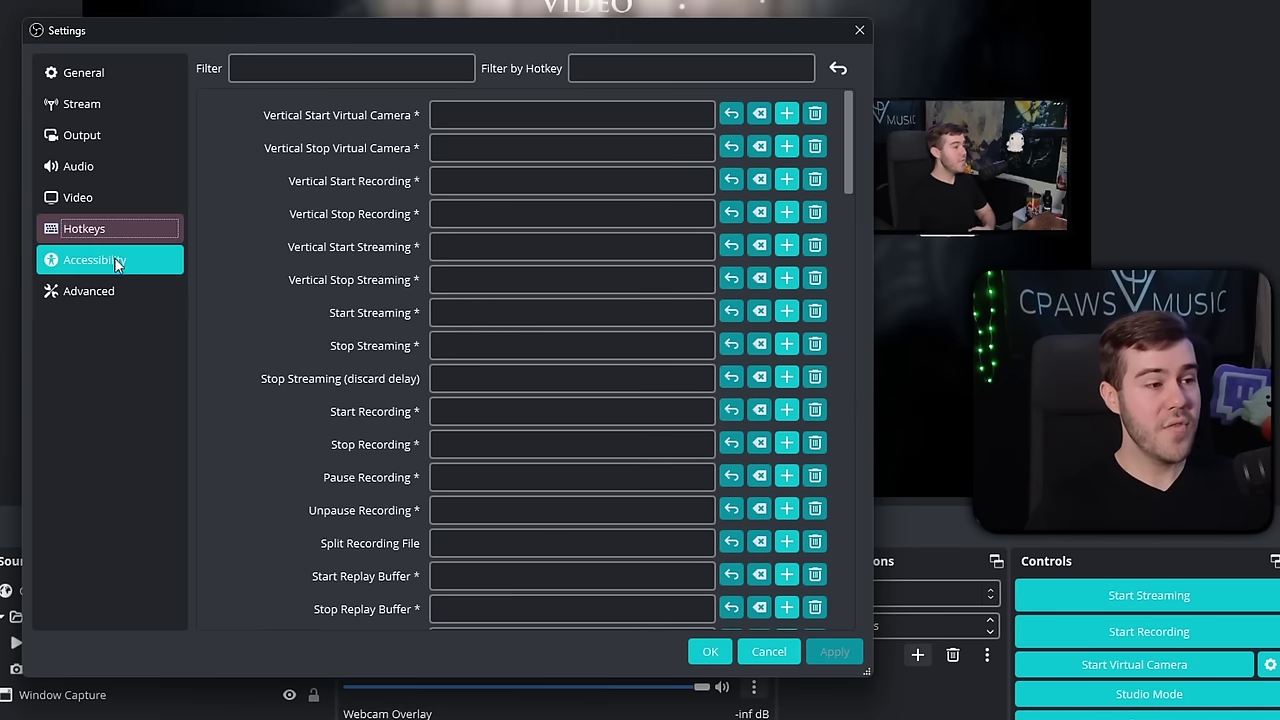
click(114, 263)
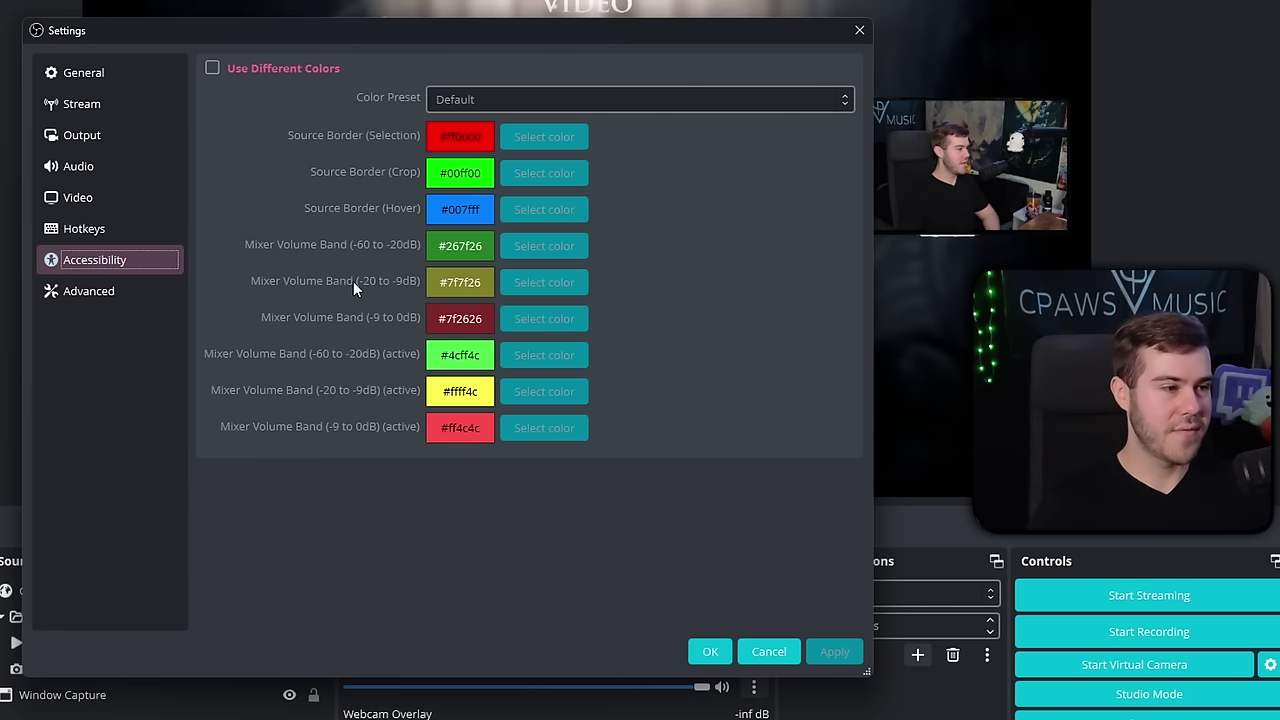
- Review Advanced settings: auto-reconnect every 2 s with 25 retries and dynamic bitrate enabled
click(109, 292)
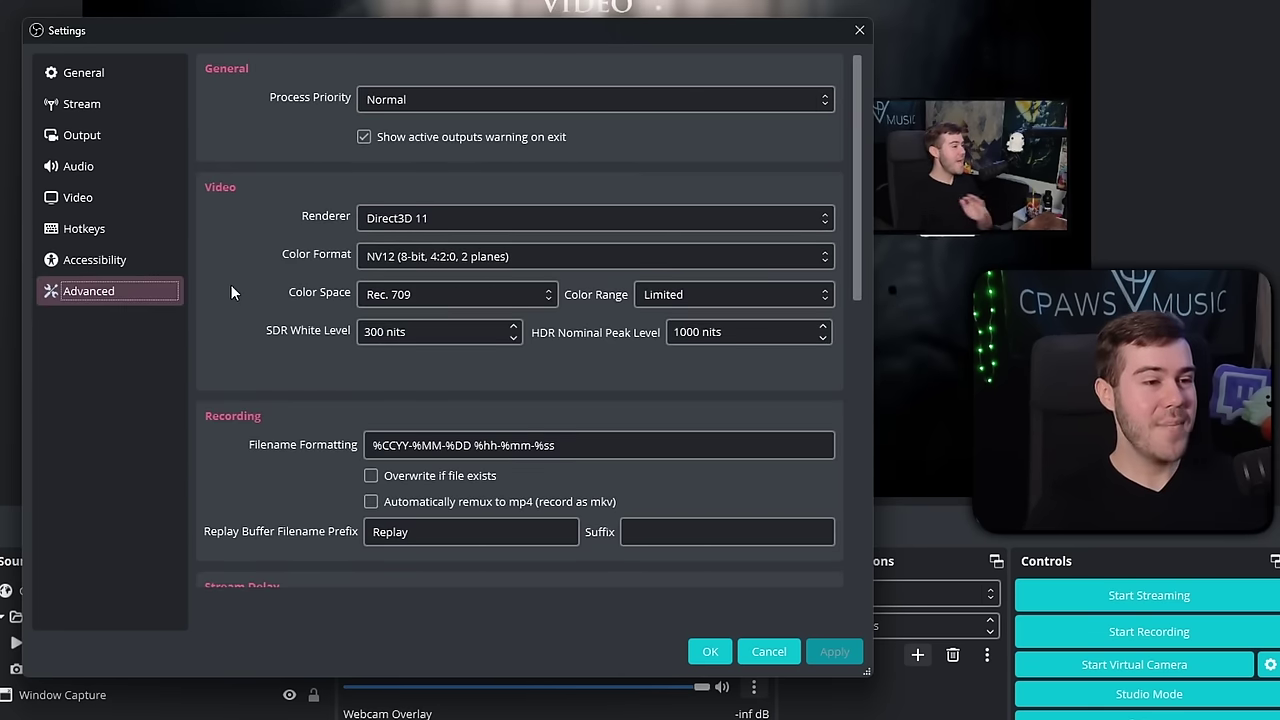
scroll(231, 287, down, 8)
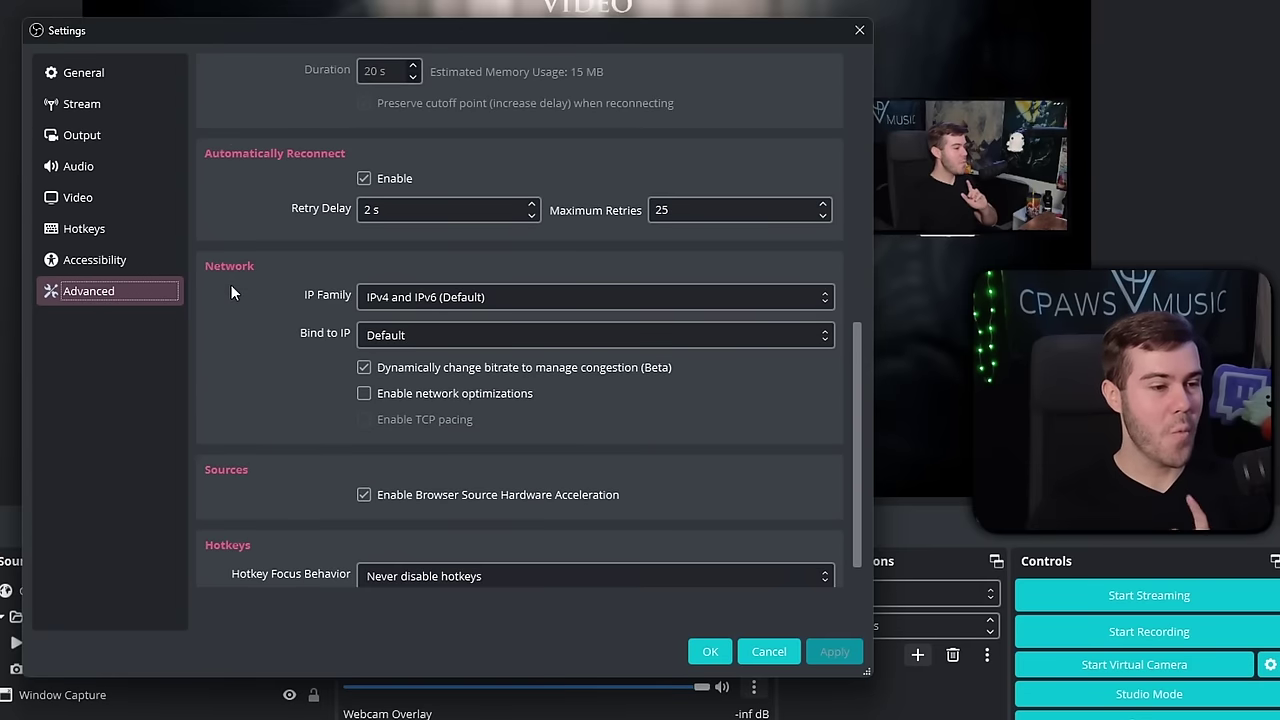
scroll(231, 289, down, 1)
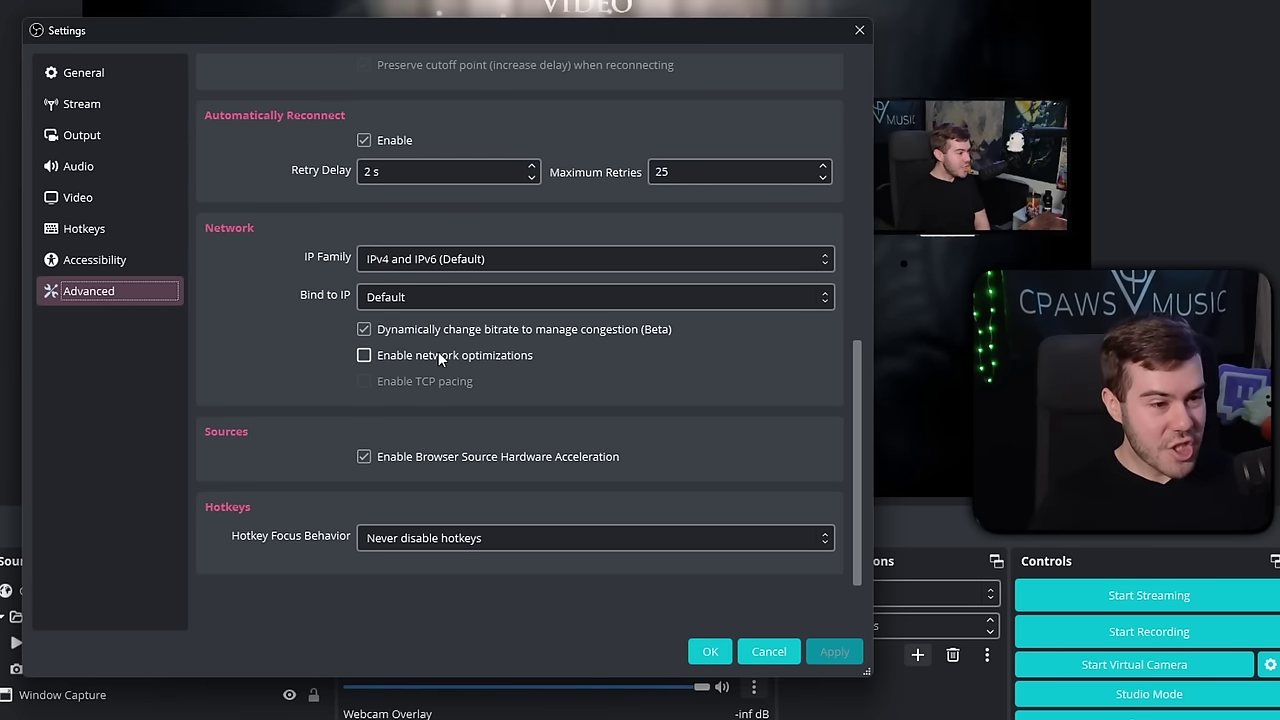
mouse_move(516, 322)
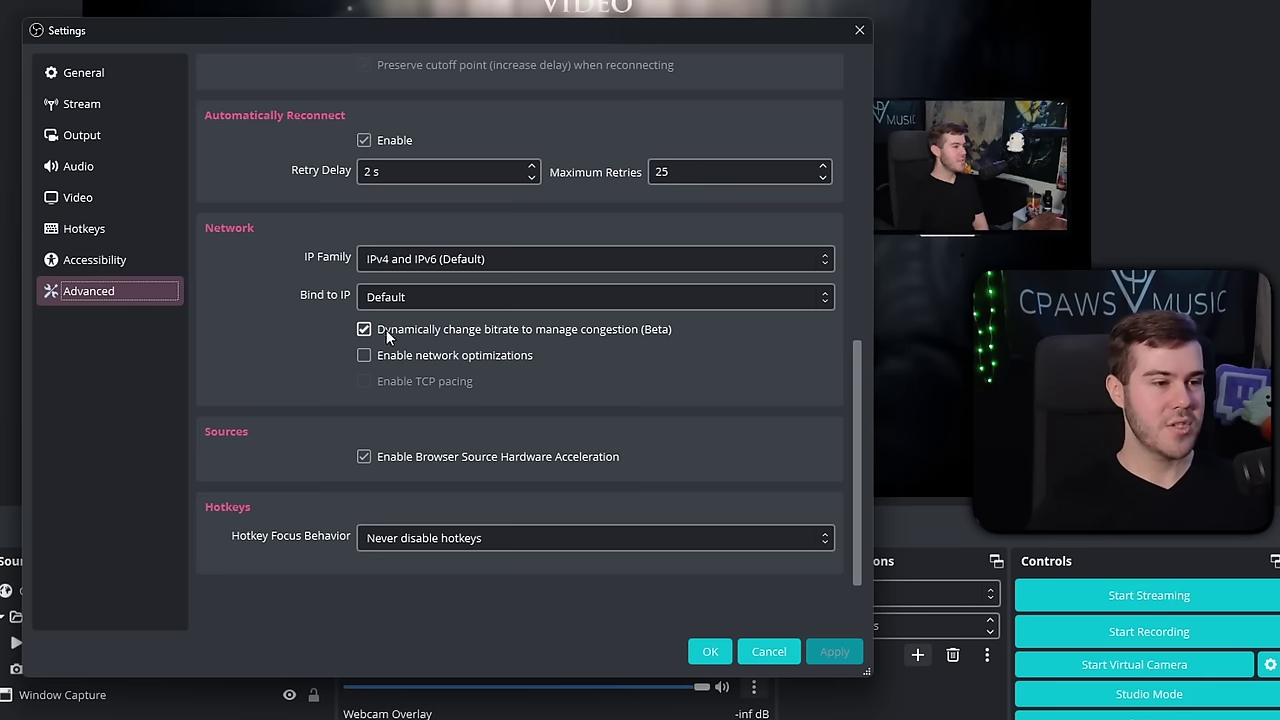
- Save the OBS settings, briefly preview Just Chatting, then return to the Gameplay scene
click(718, 649)
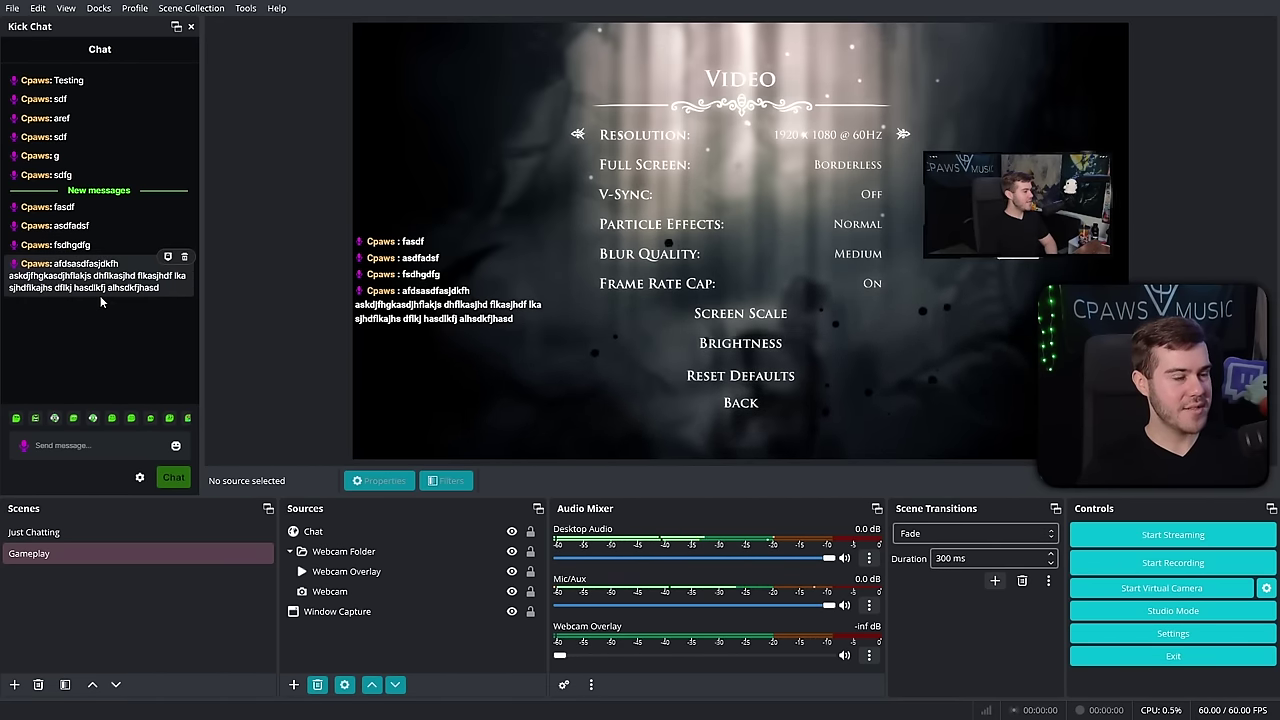
click(56, 536)
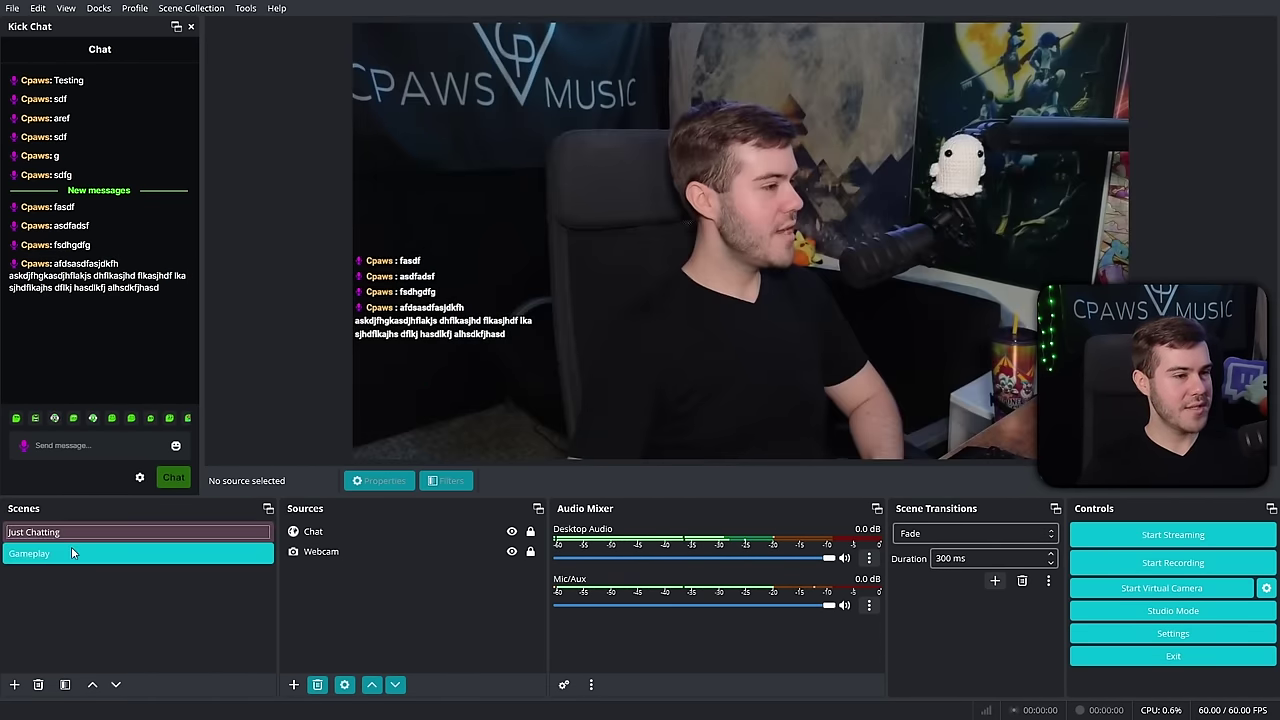
click(79, 557)
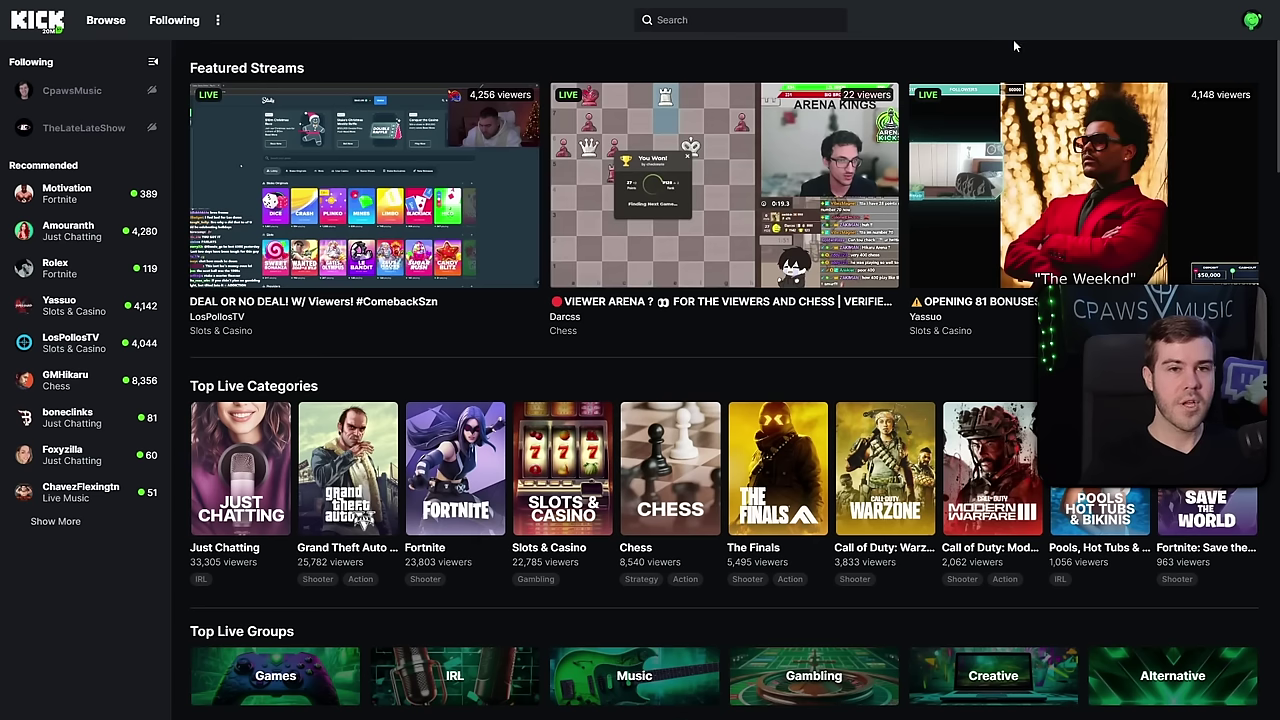
- Go to Kick's Creator Dashboard via the account menu and expand Quick Actions
click(1250, 21)
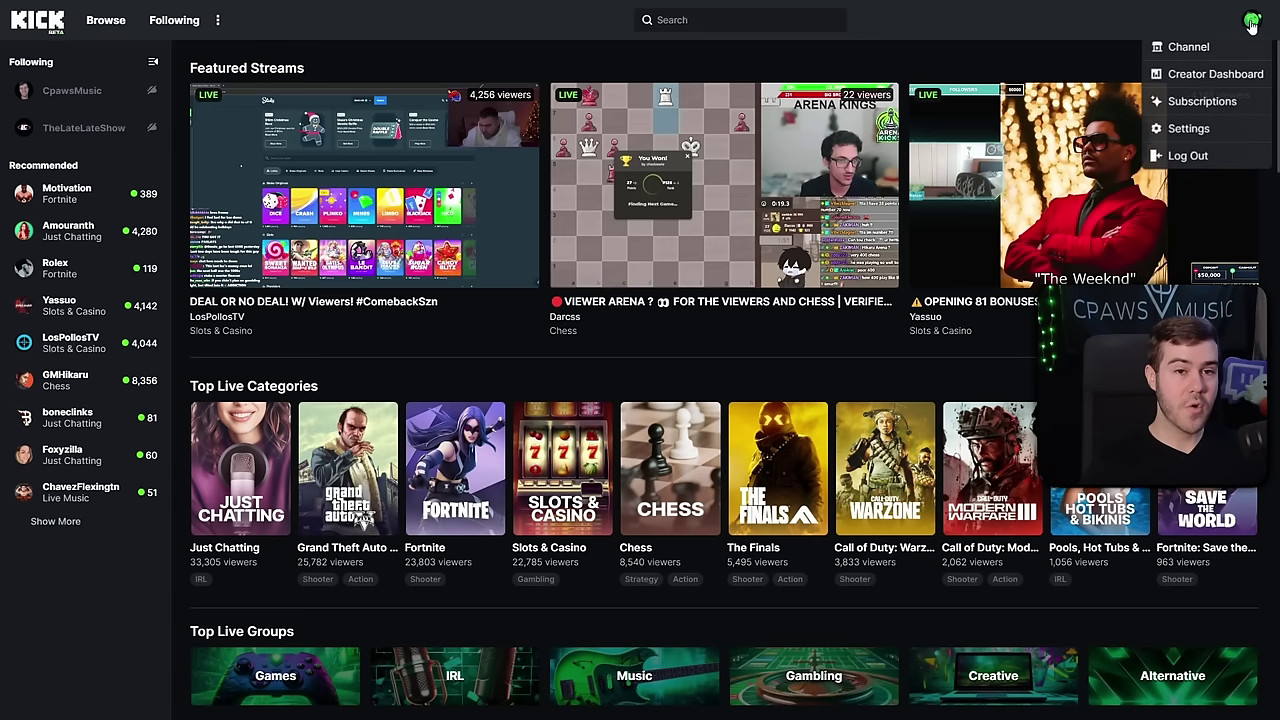
click(1206, 74)
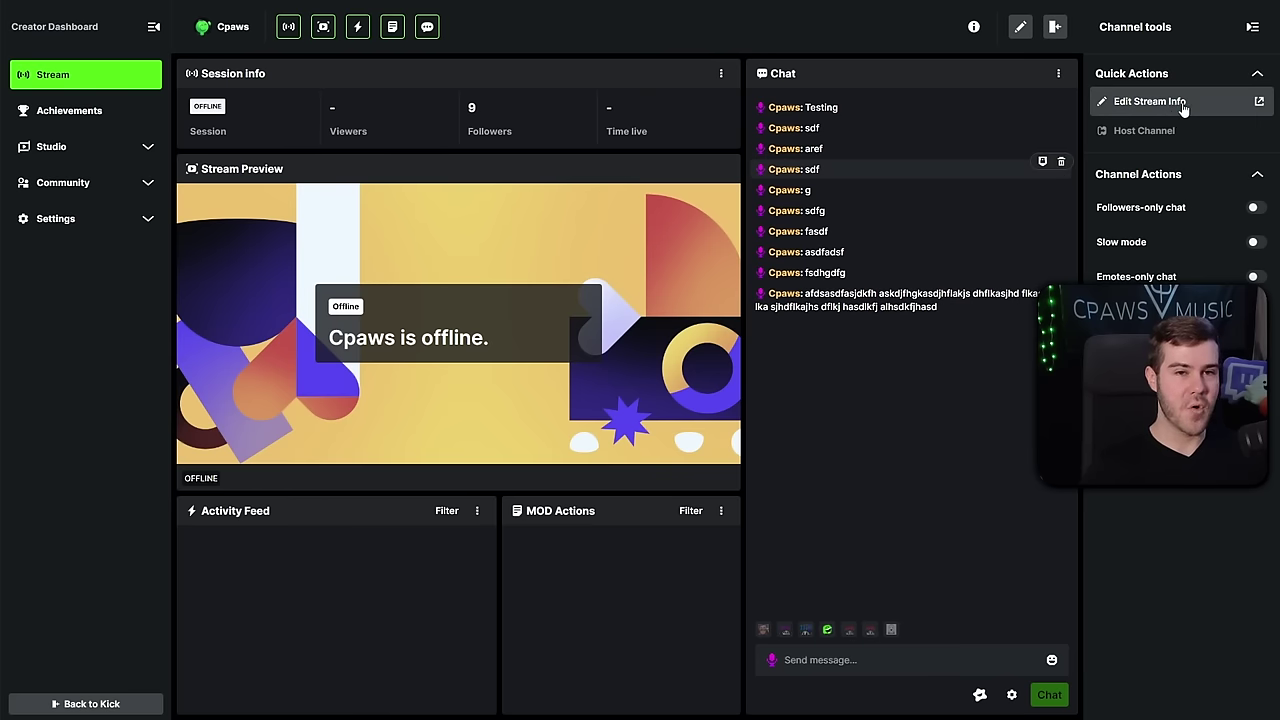
click(1256, 78)
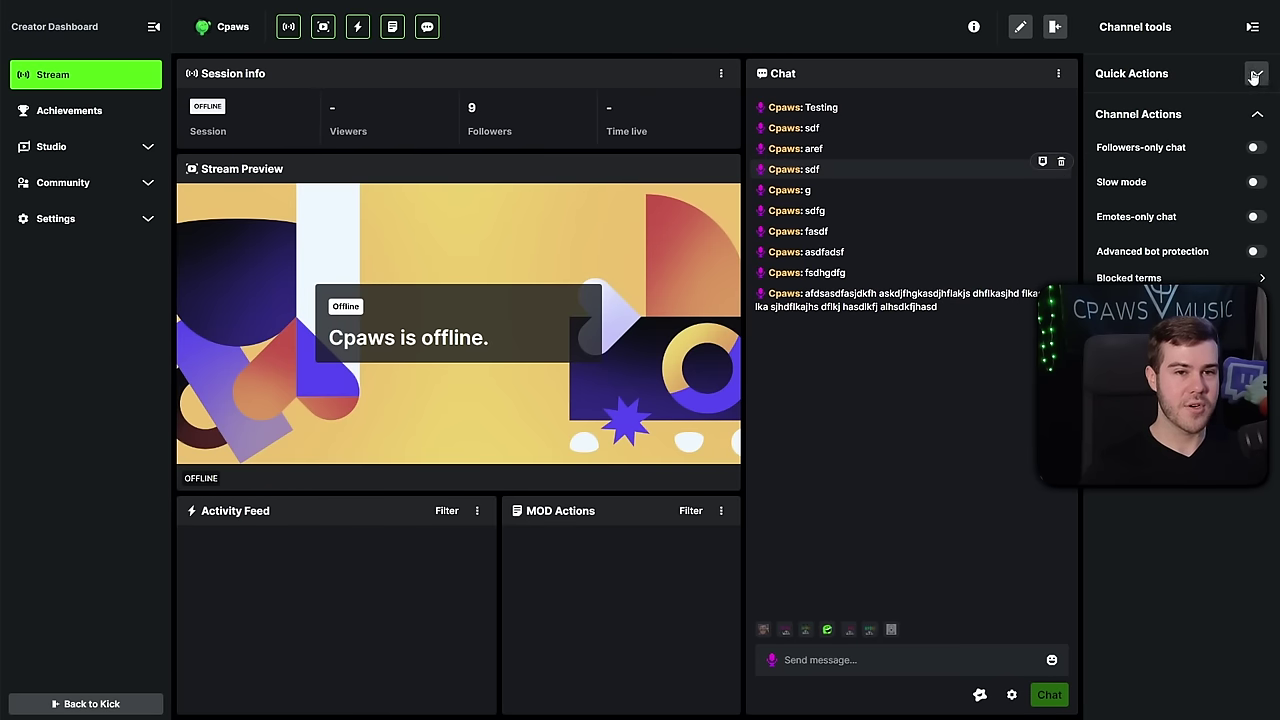
click(1255, 78)
- Open the Edit Stream Info form and edit the stream title
click(1150, 103)
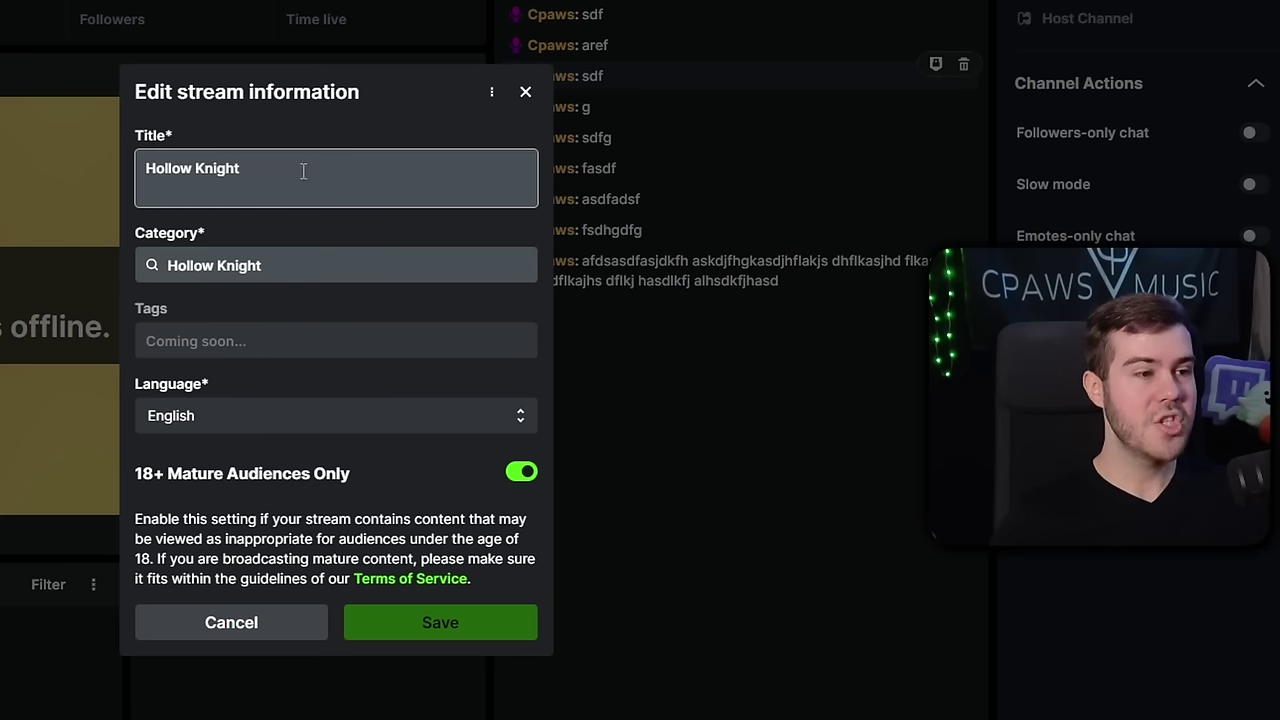
drag(618, 232, 474, 233)
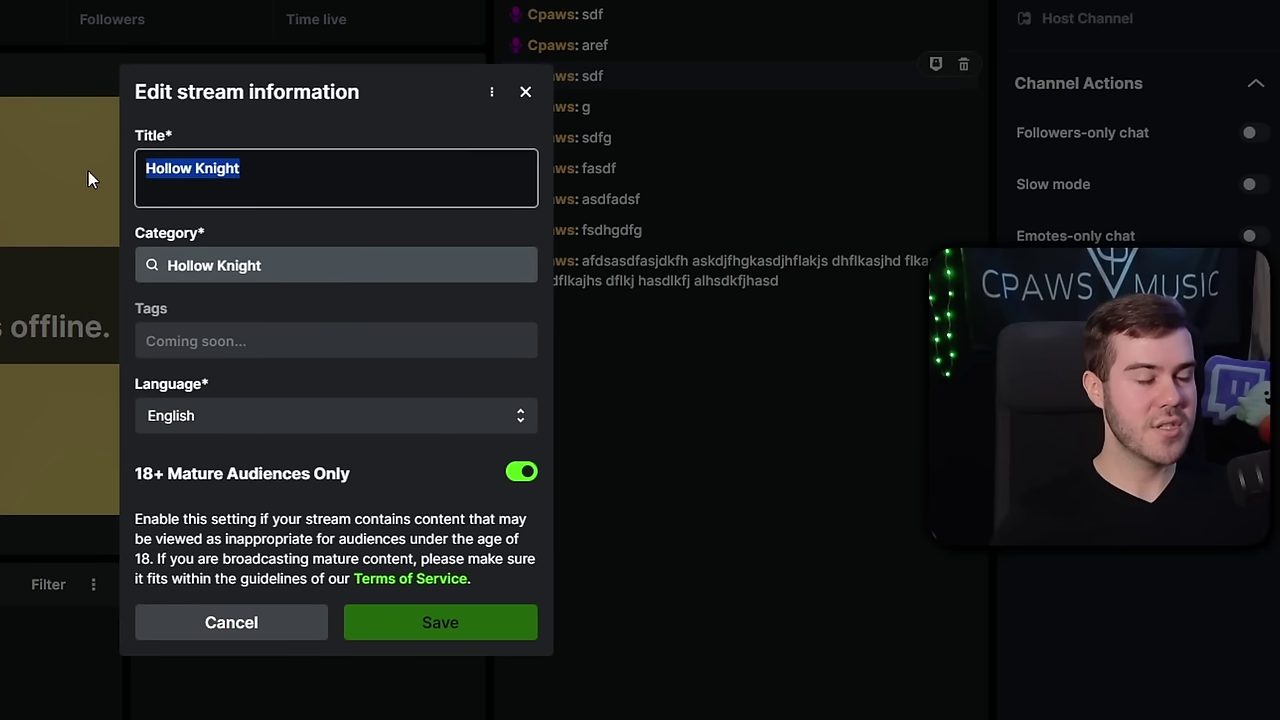
click(597, 227)
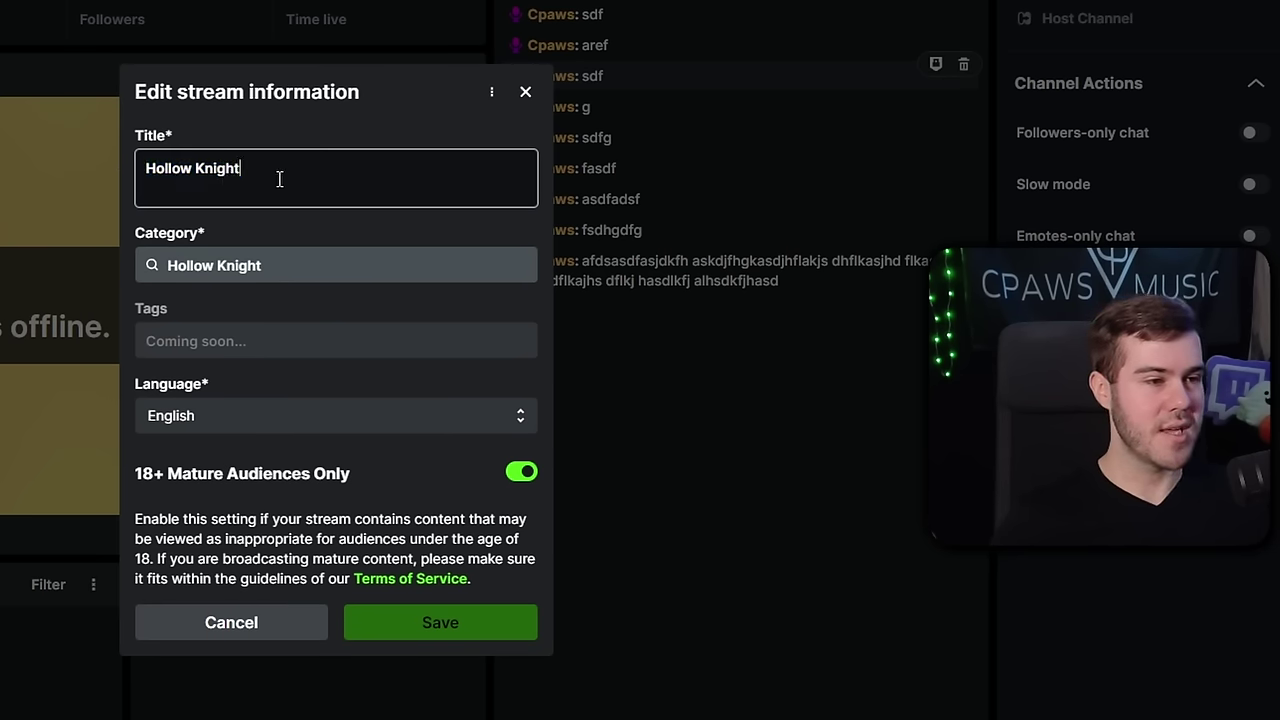
- Search the category box for 'Hollow' and pick Hollow Knight
click(309, 266)
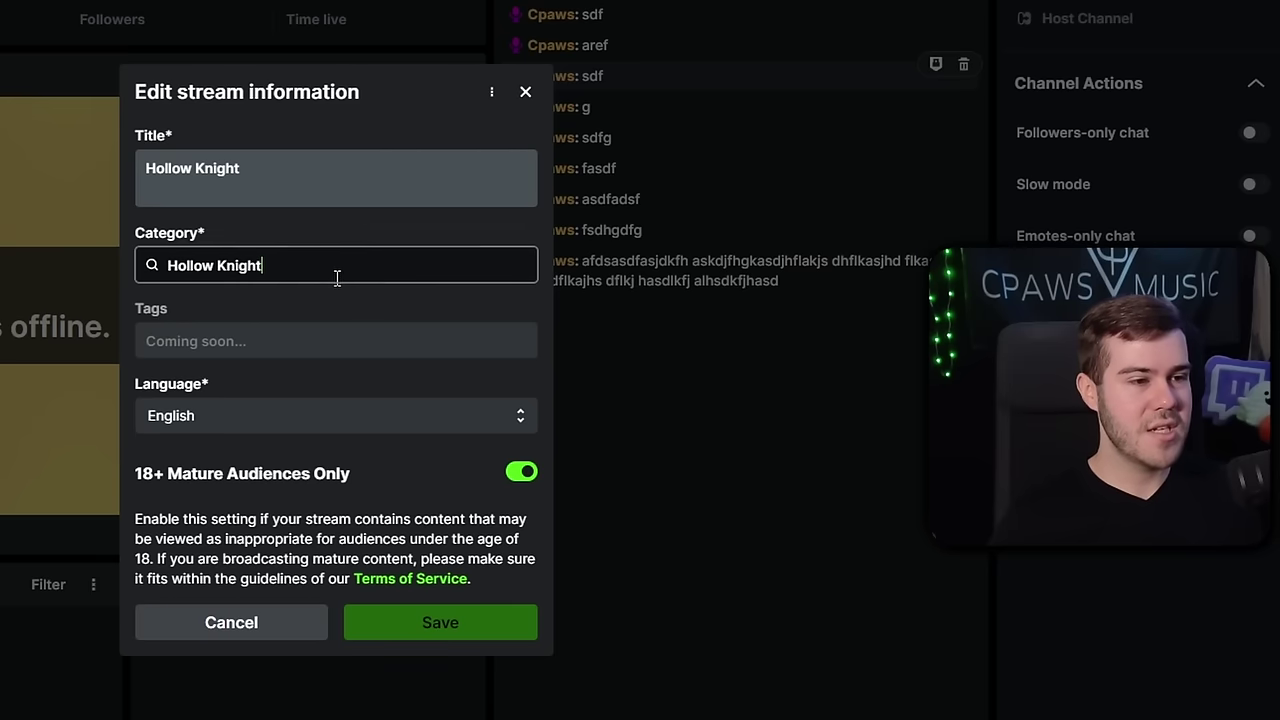
click(334, 264)
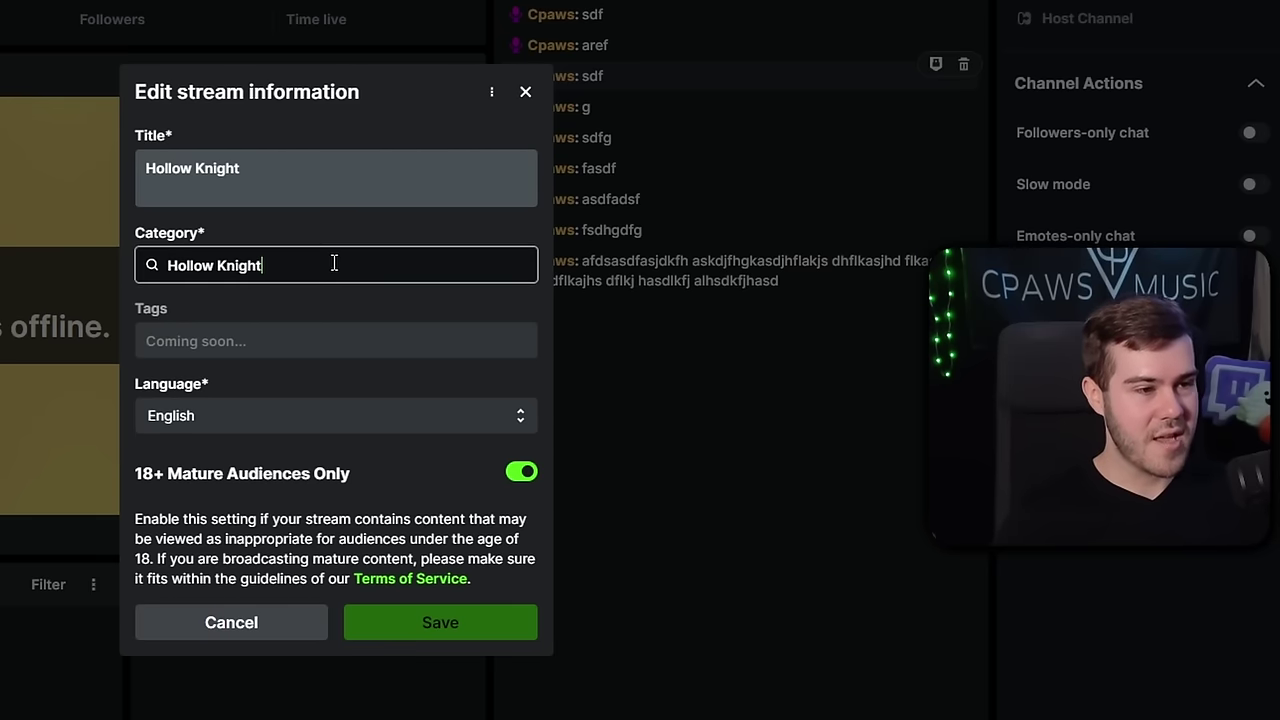
key(ctrl+a)
text(hollwo)
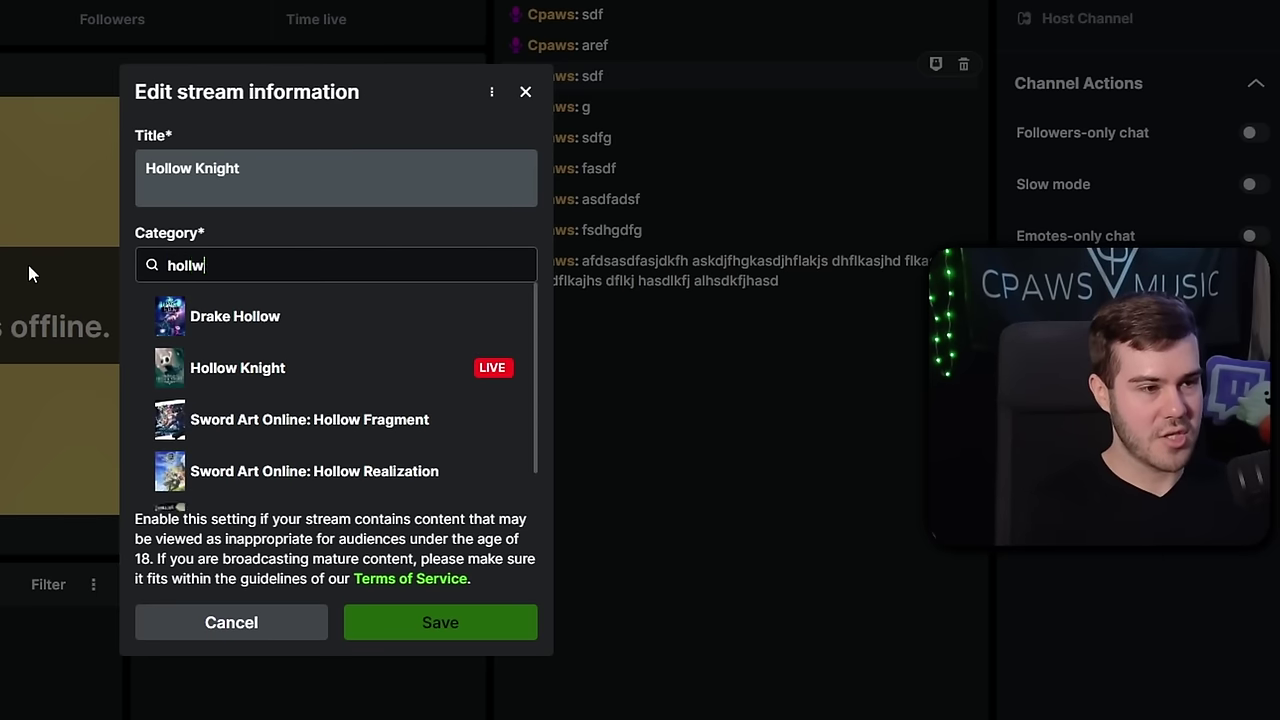
key(BackSpace)
key(BackSpace)
text(ow)
click(305, 174)
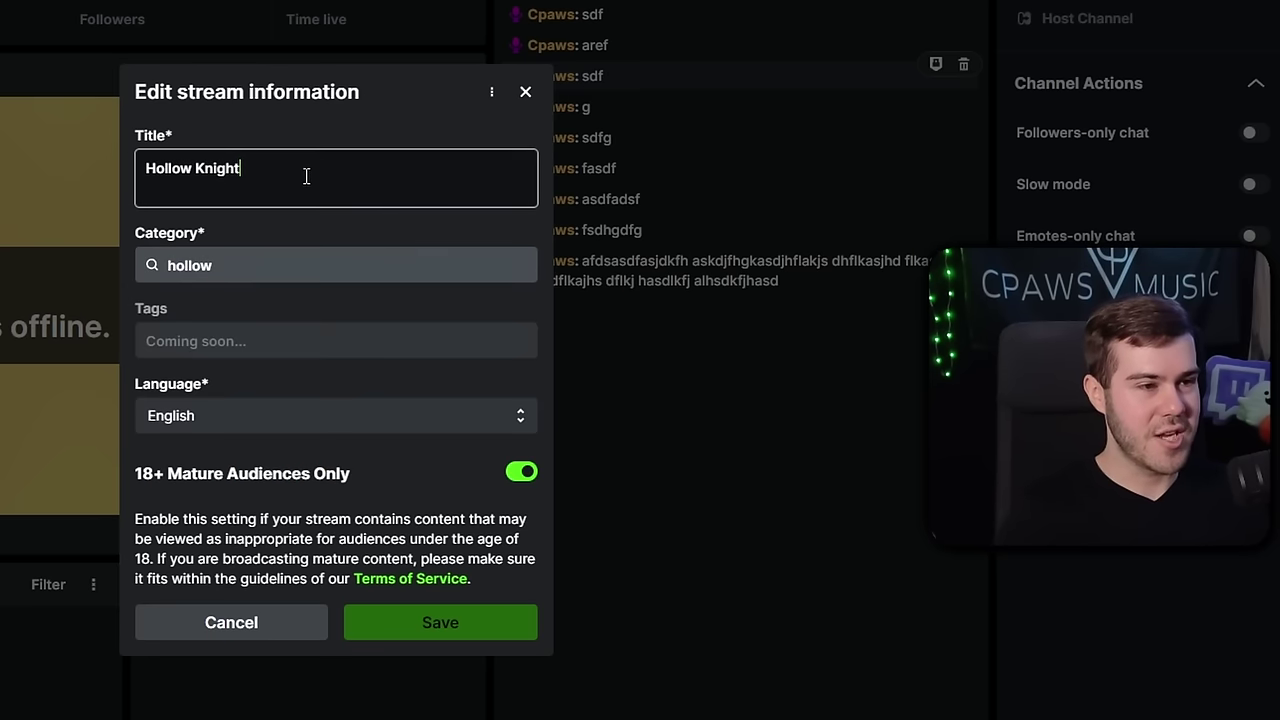
drag(246, 265, 69, 265)
text(H)
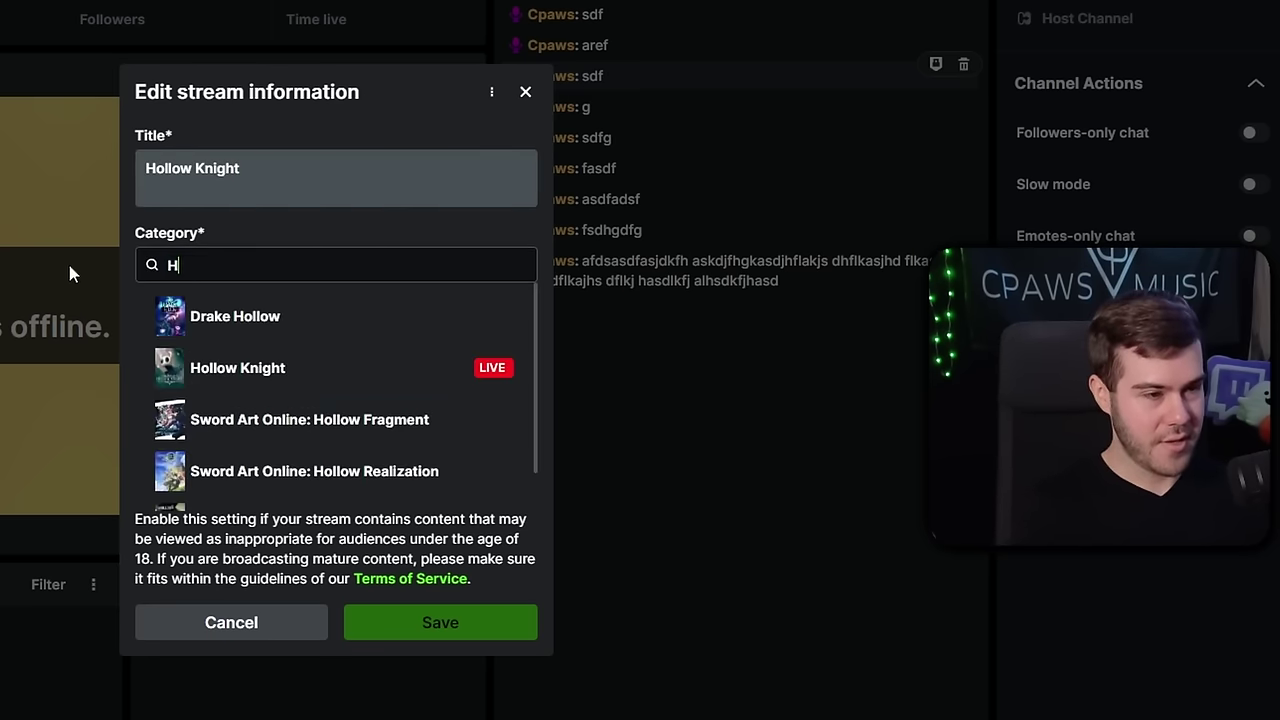
text(ollow)
click(235, 366)
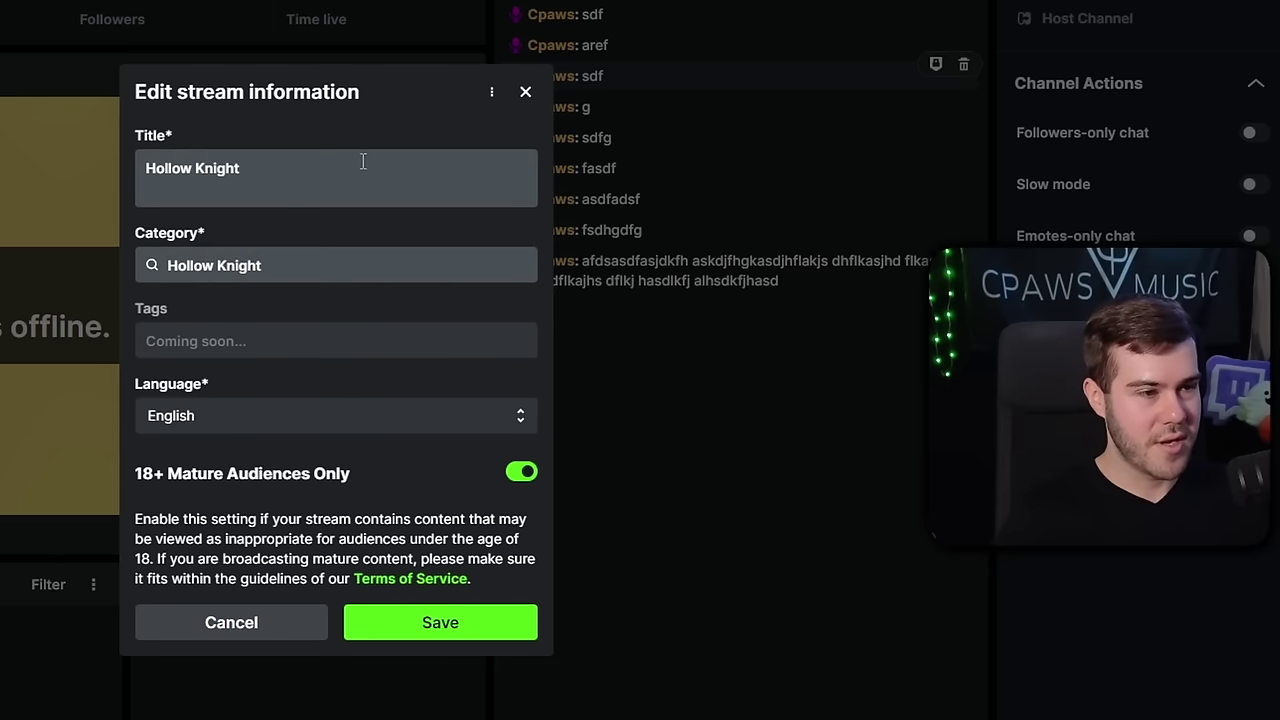
- Finish the Hollow Knight title and save the stream information
click(363, 163)
click(239, 170)
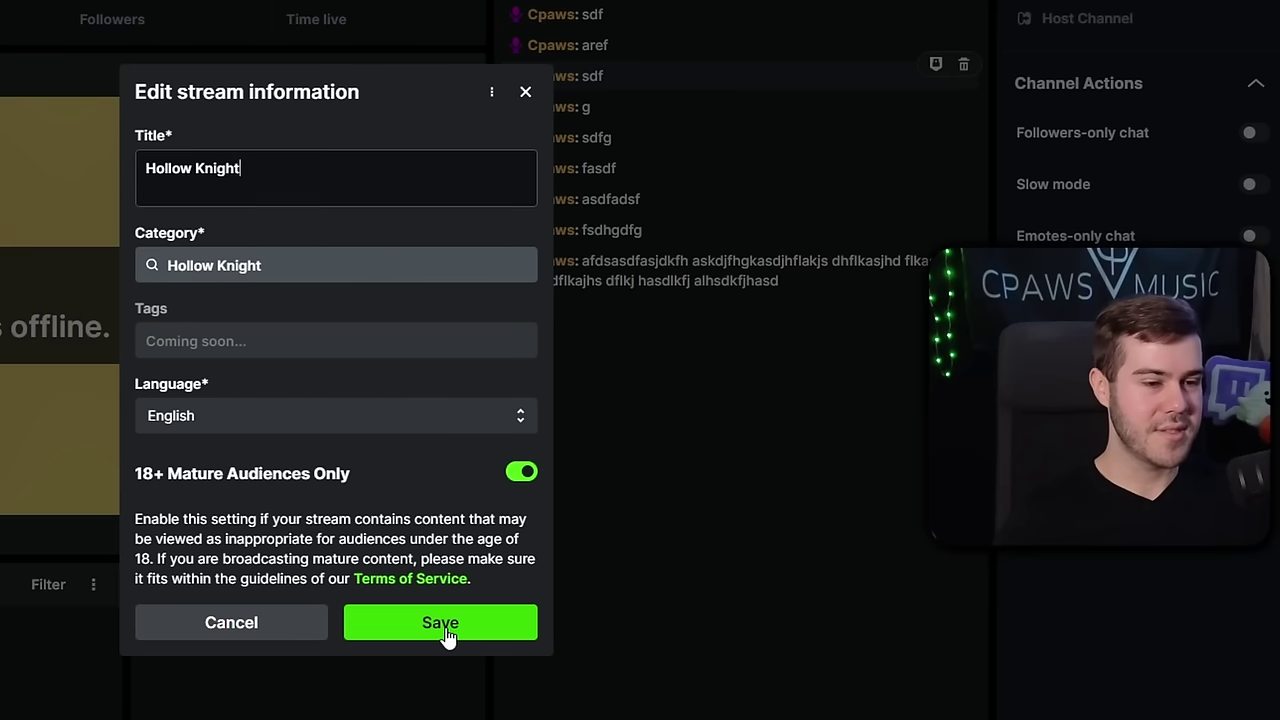
click(446, 634)
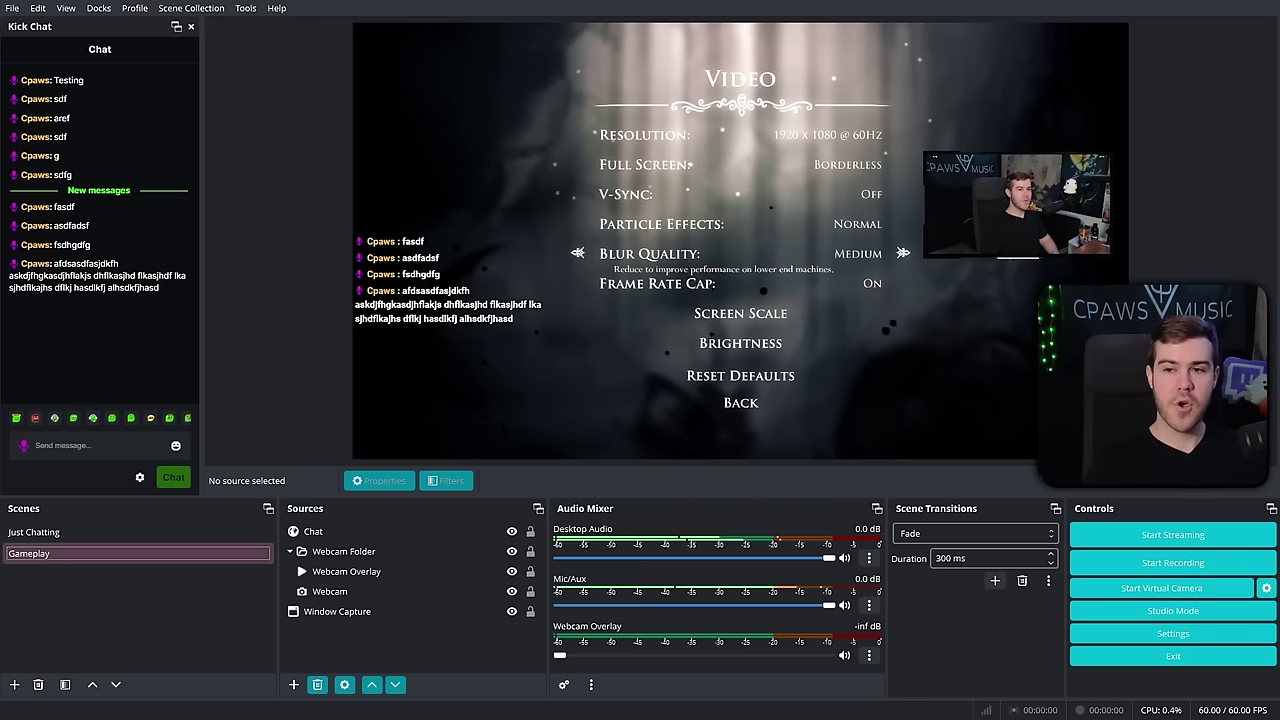
- Start streaming the Gameplay scene to Kick from OBS
click(1173, 536)
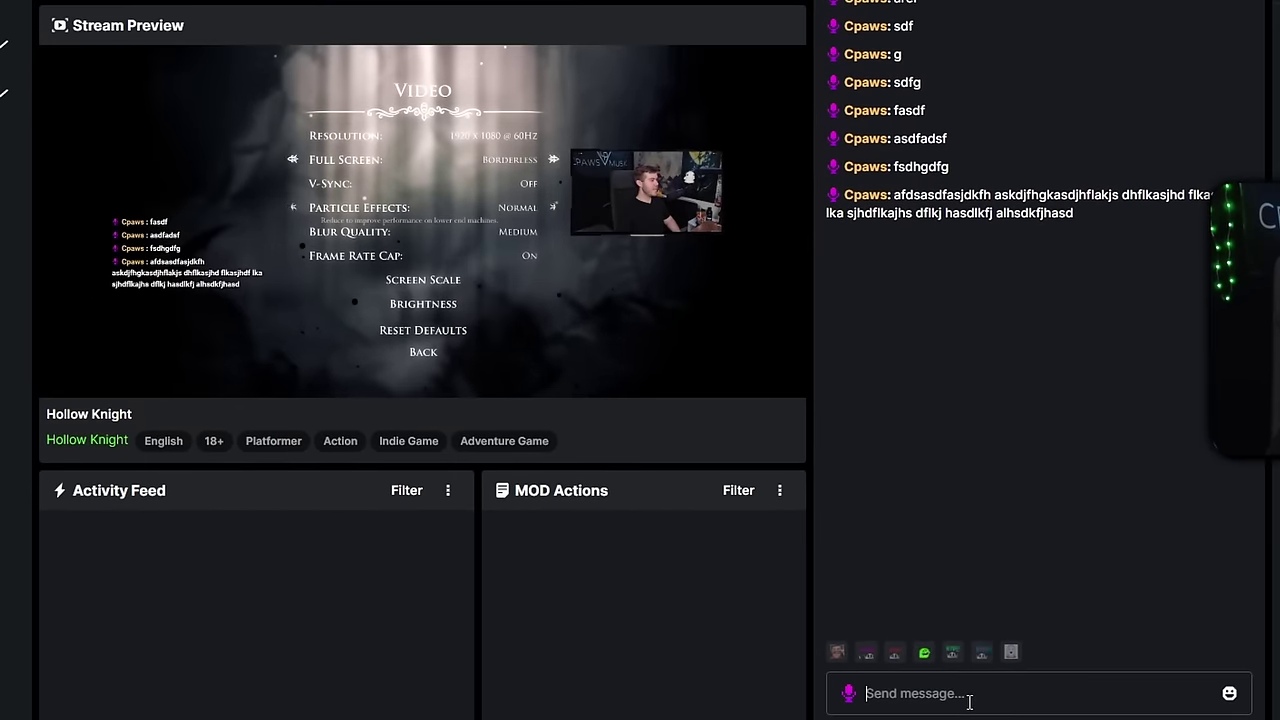
- Post four test messages in the Kick dashboard chat
click(860, 664)
text(dfasd)
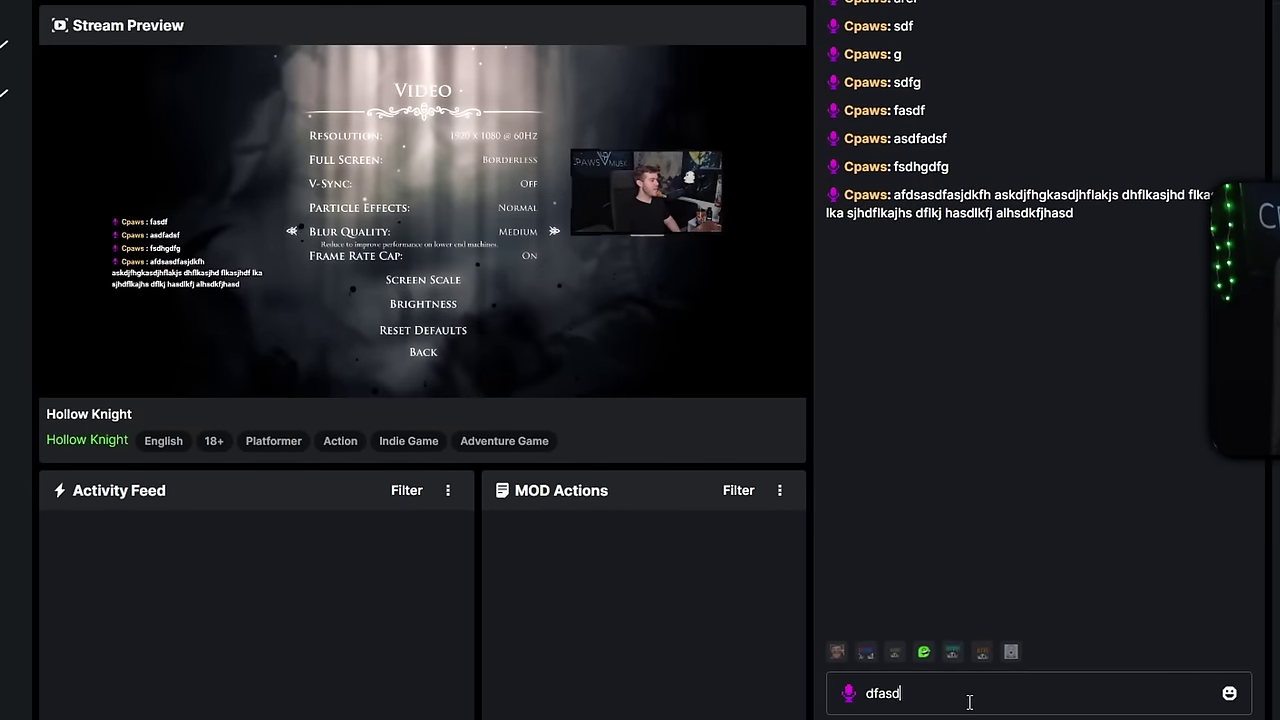
text(fasdf)
key(Return)
text(asdfasdgdfsg)
key(Return)
text(sdfgsdfgsdfg)
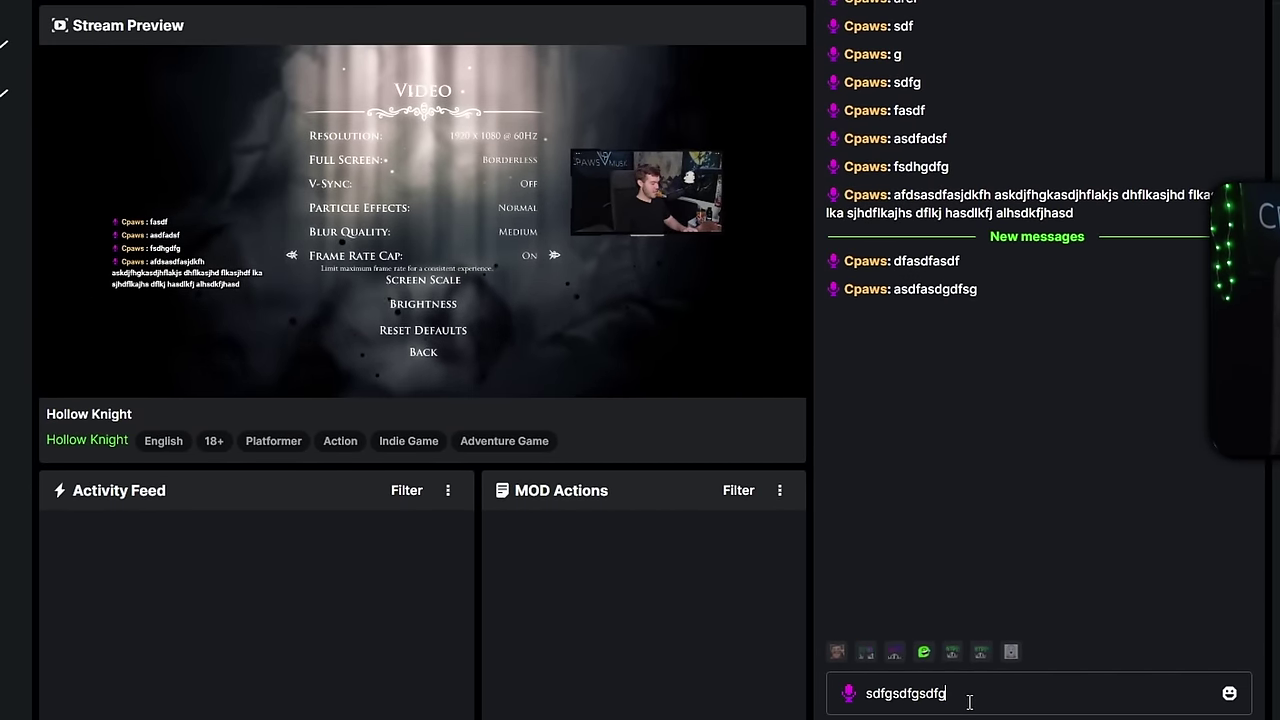
text(sdf)
key(Return)
text(gsdfgsdfgsdfg)
key(Return)
text(s)
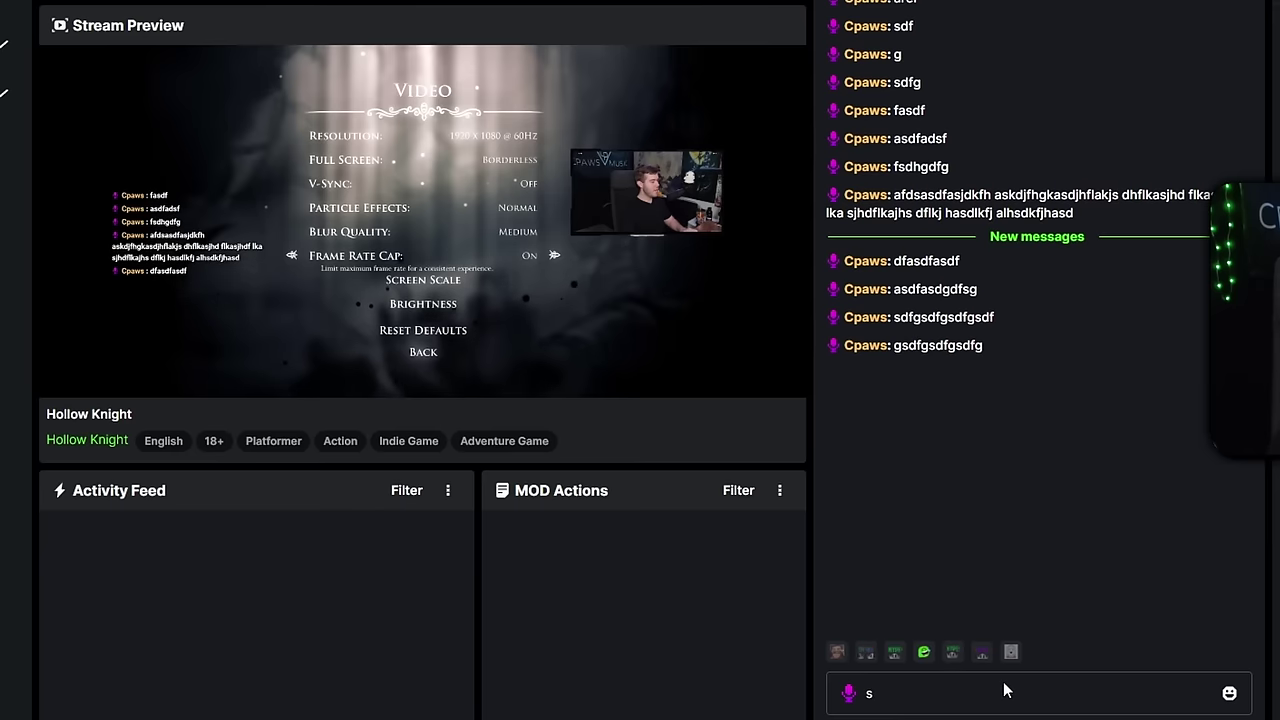
mouse_move(280, 285)
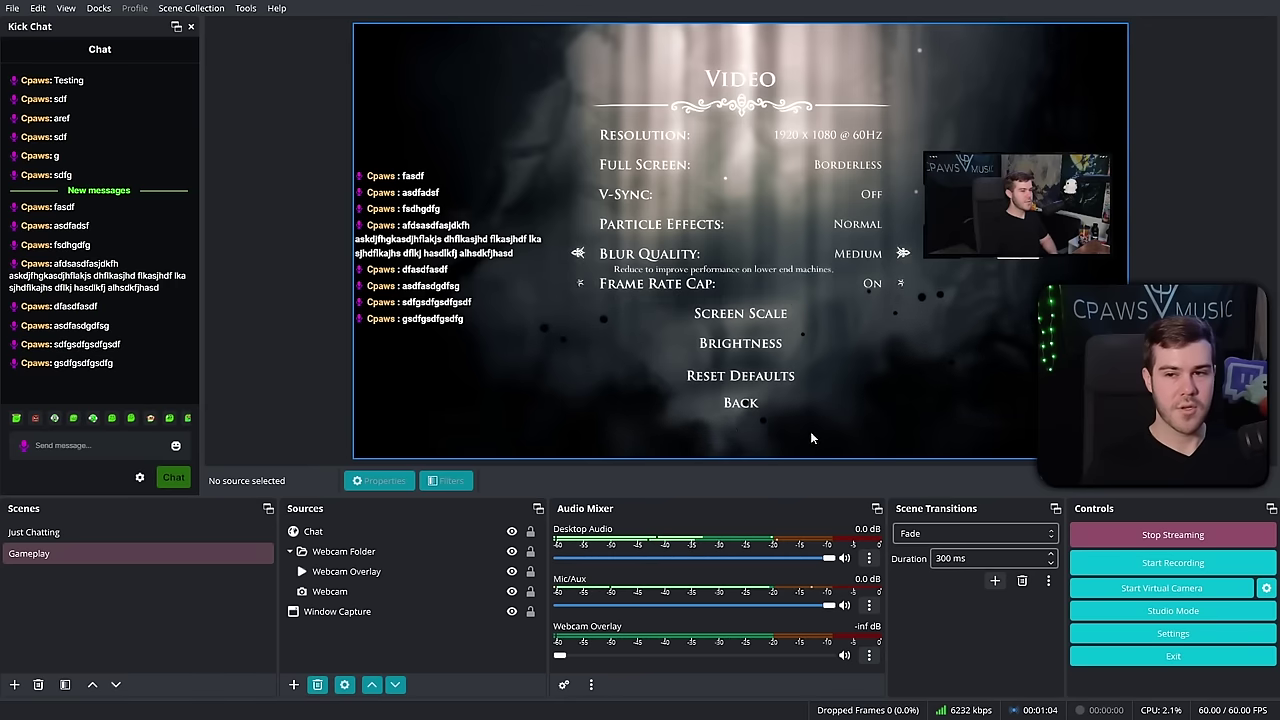
- Stop the OBS broadcast to Kick
click(1172, 535)
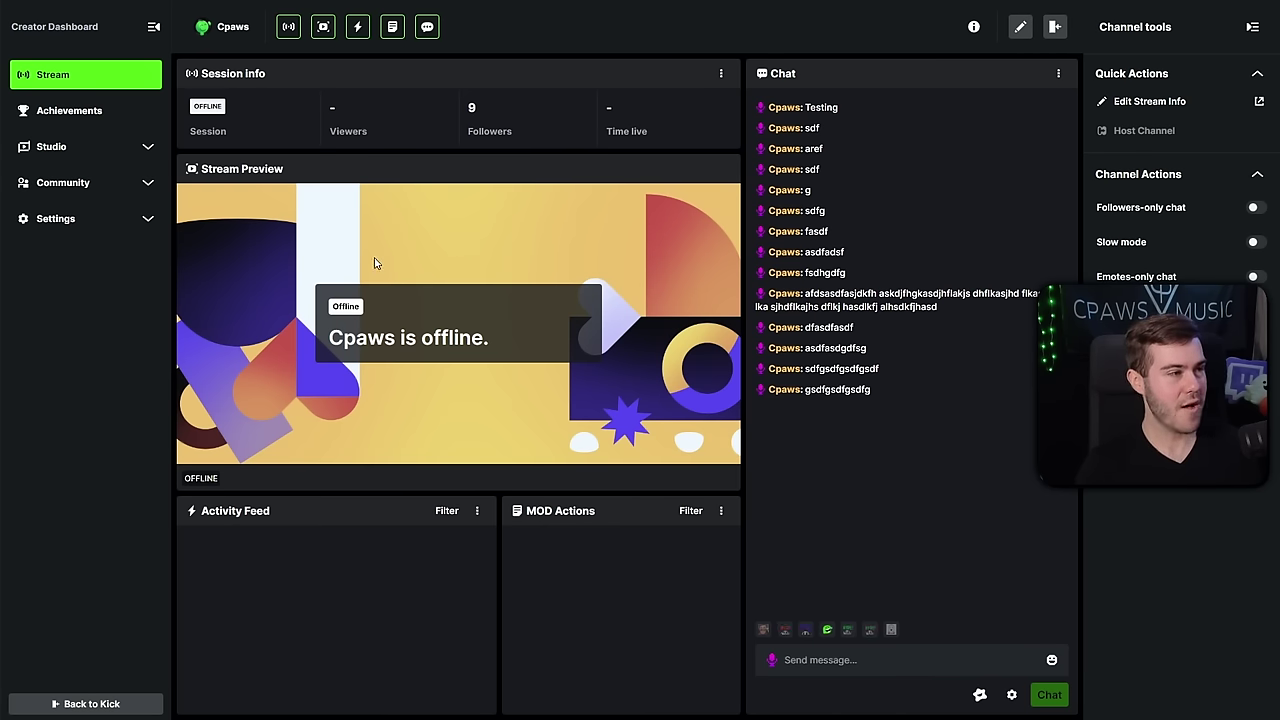
- Open the Hollow Knight VOD from Studio > Vods, play it, then pause it
click(90, 150)
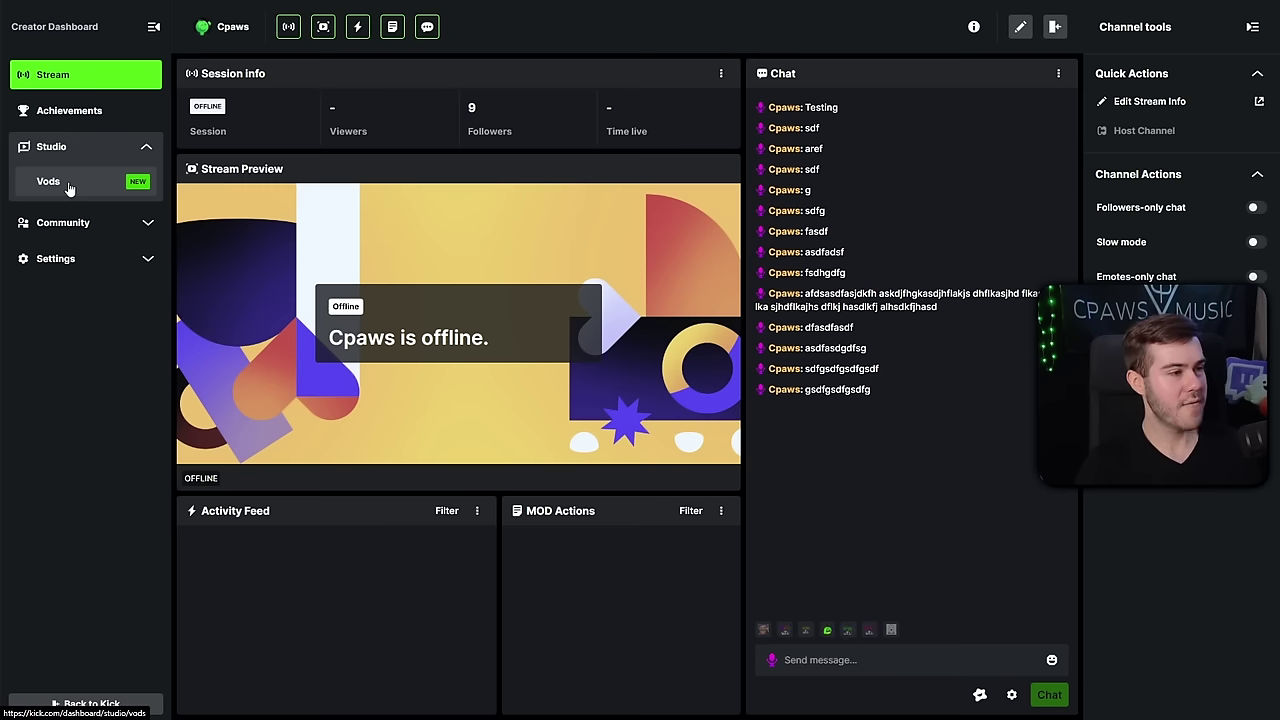
click(69, 189)
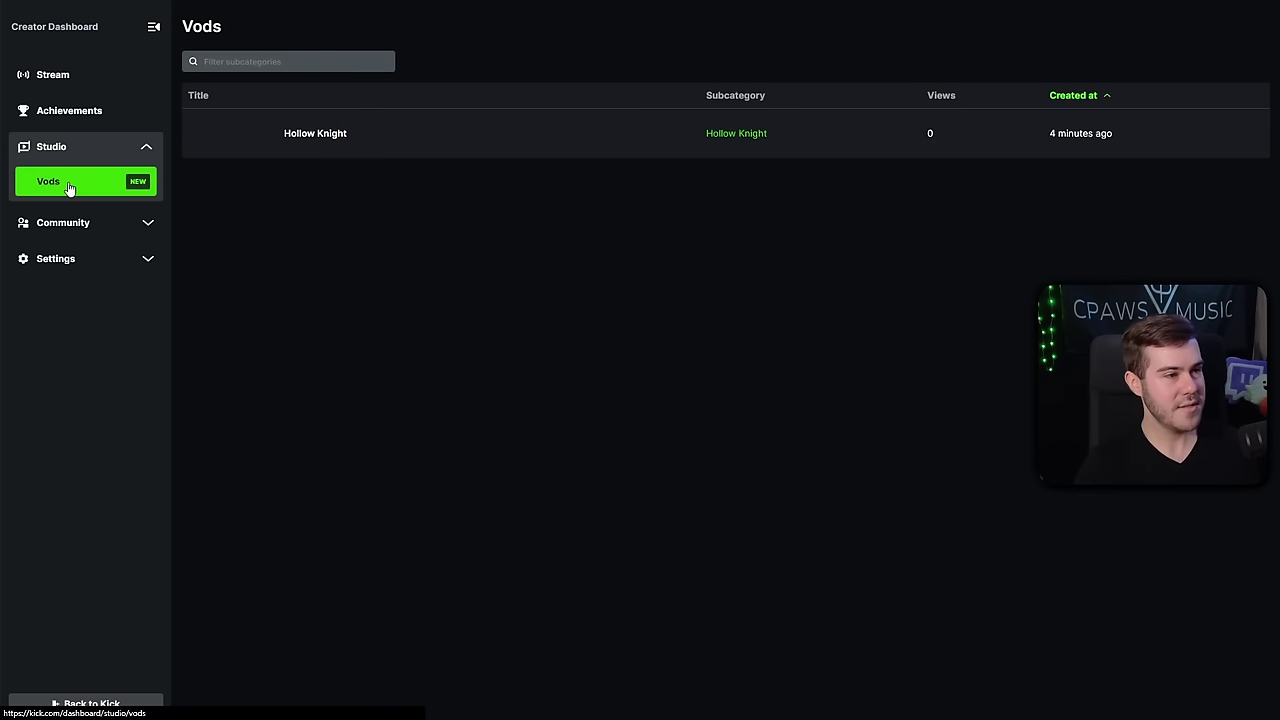
click(318, 140)
click(336, 246)
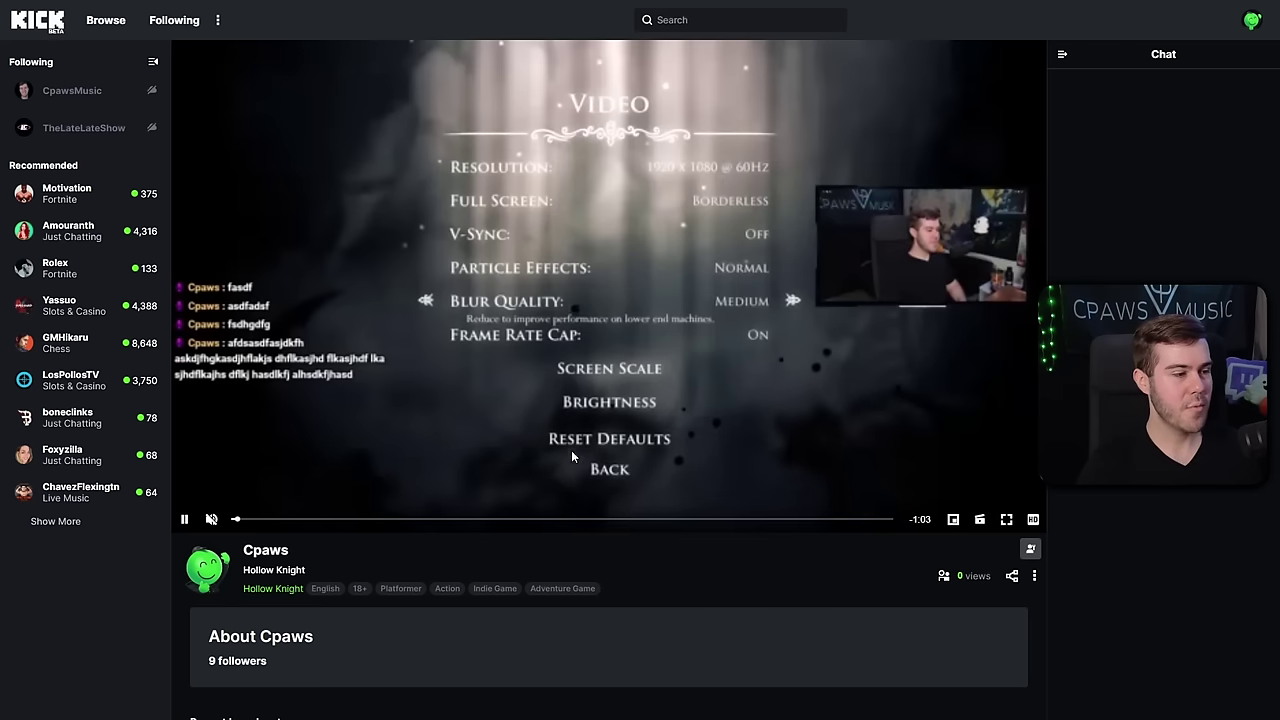
click(1033, 519)
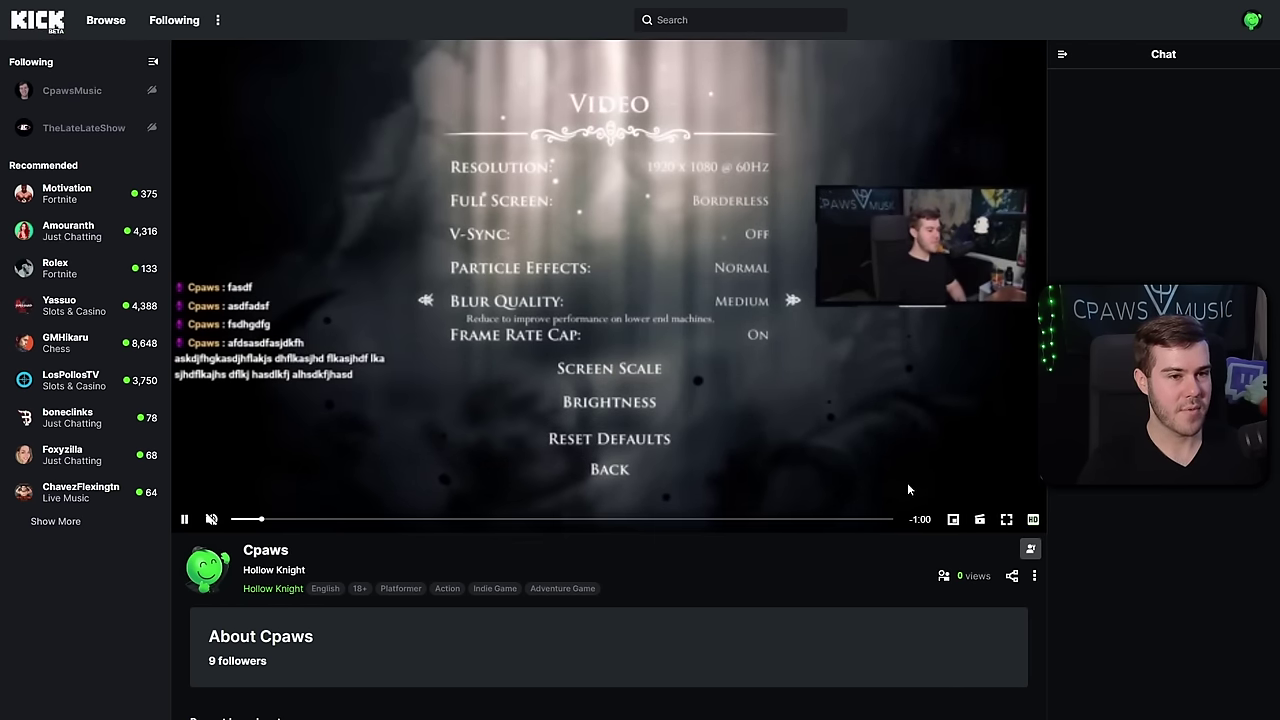
click(185, 520)
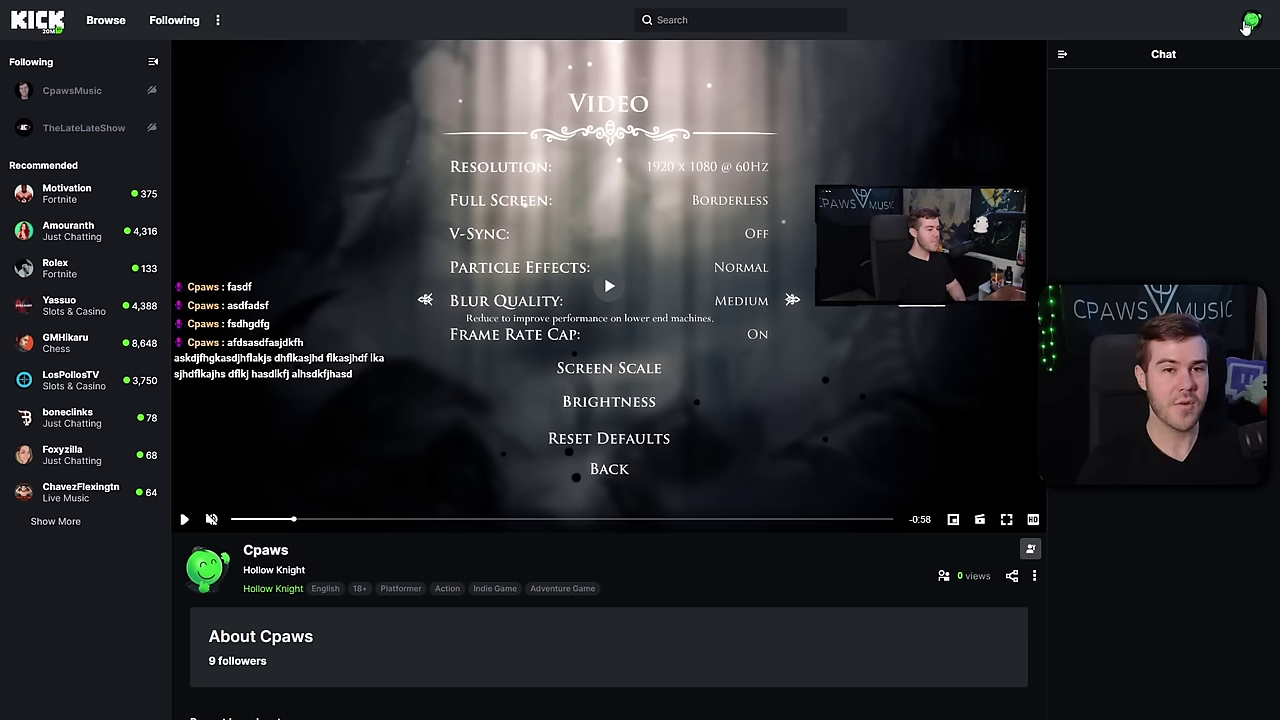
- Show the Stream URL and Key page under account Settings
click(1247, 27)
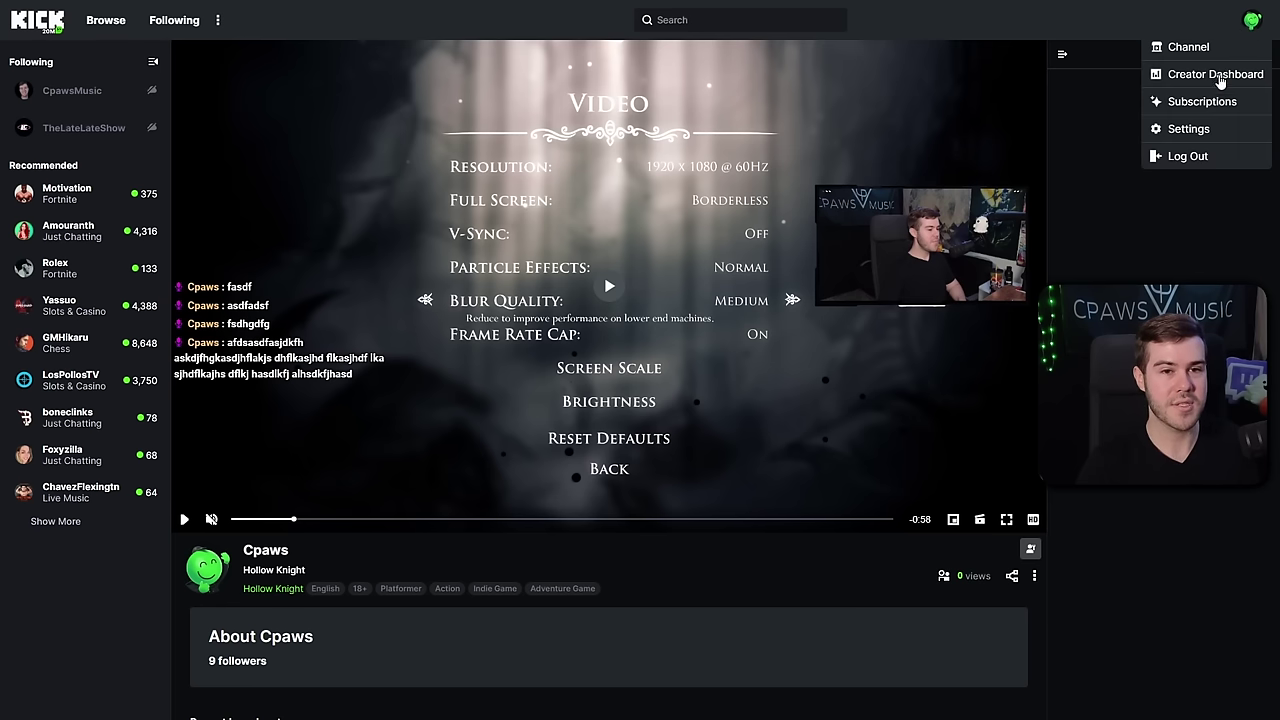
click(1211, 126)
click(133, 300)
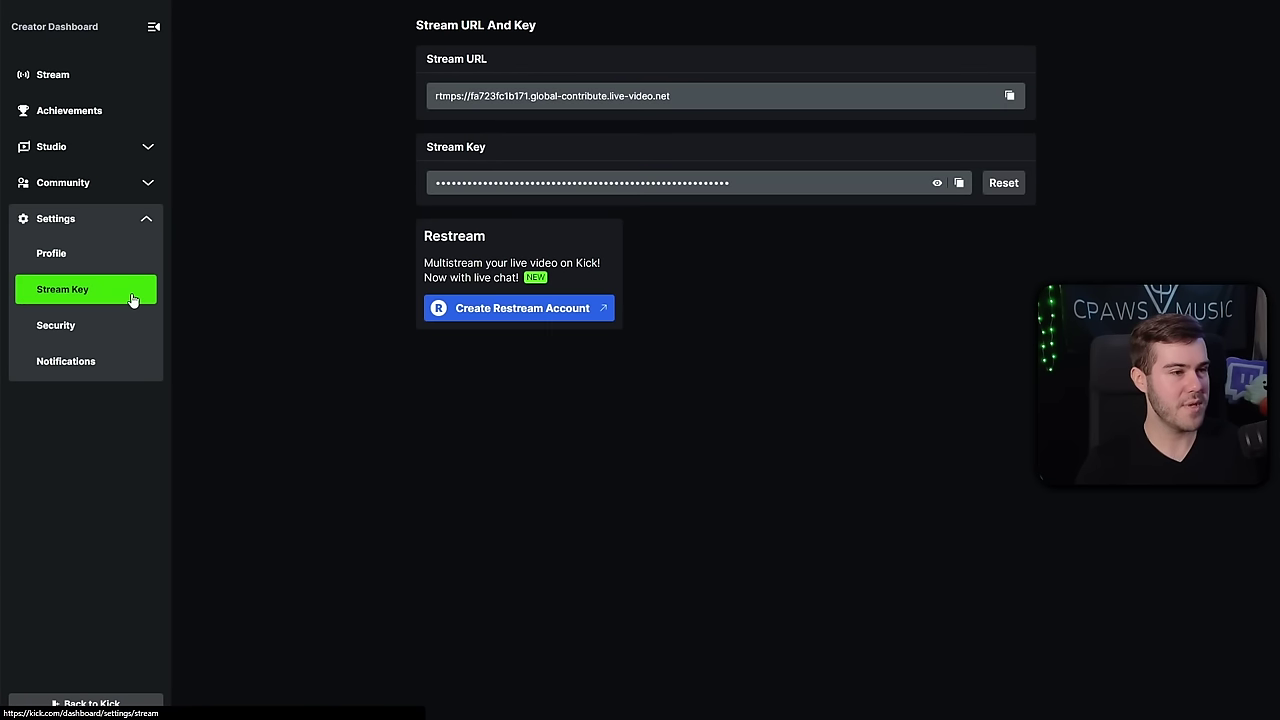